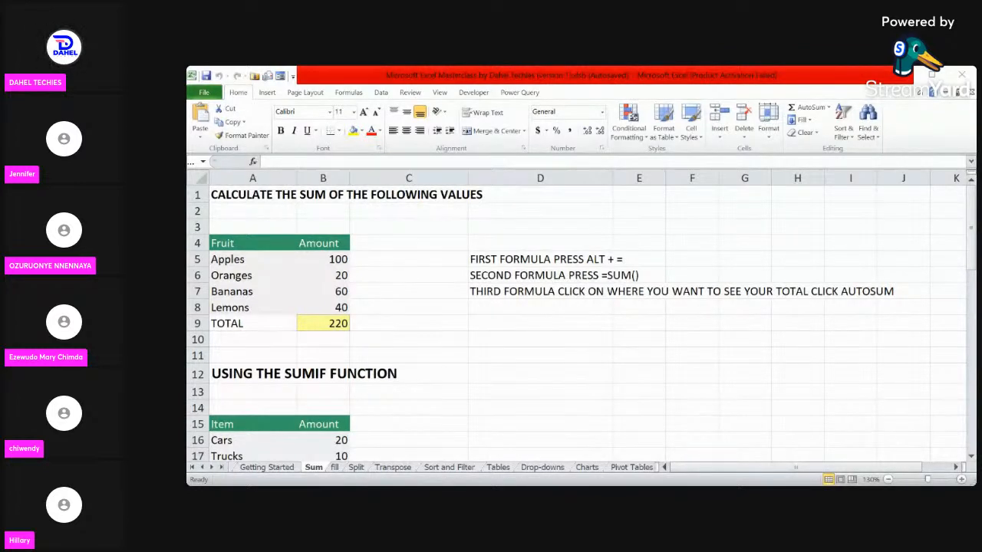
Scroll the Sum sheet down to the SUMIF example with Cars, Trucks, Bikes and Skates.
click(552, 323)
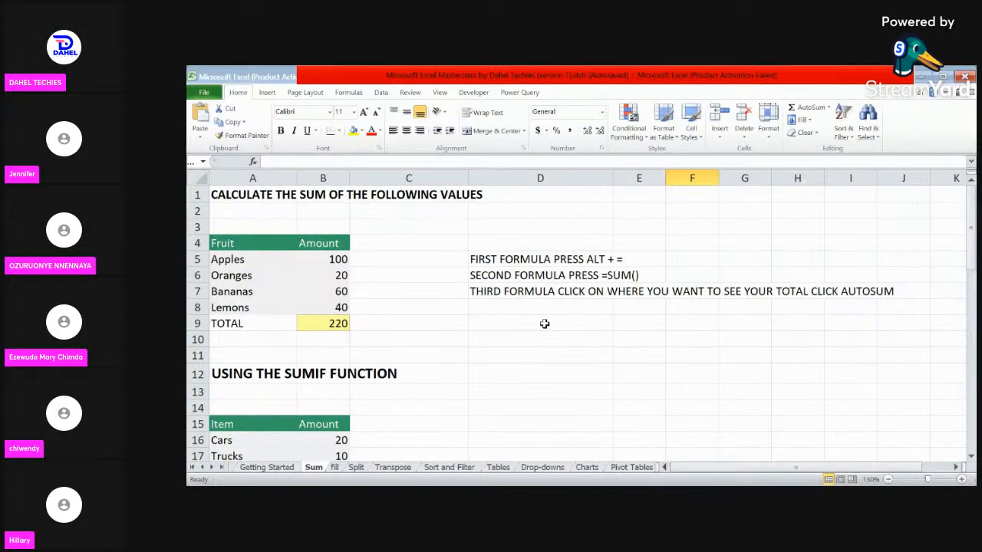
drag(972, 252, 946, 307)
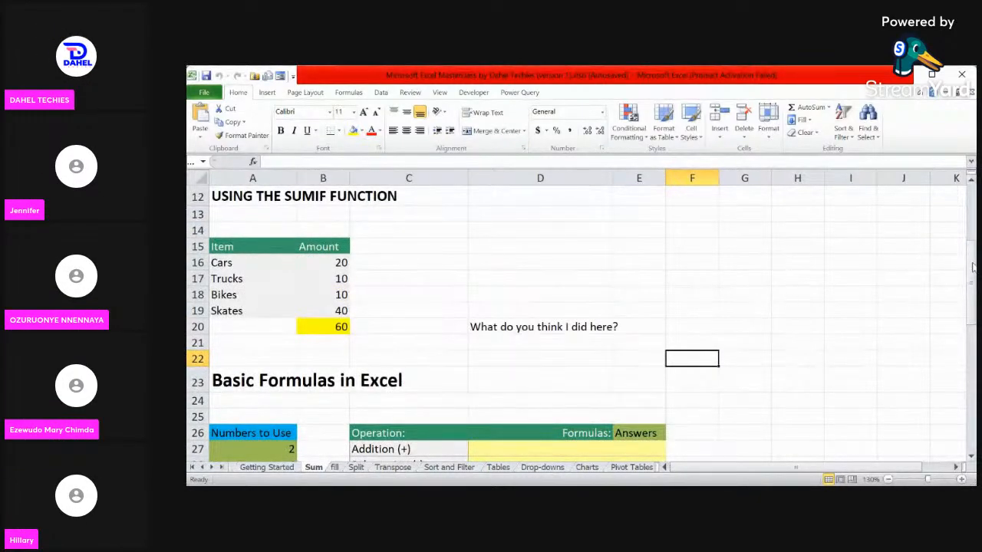
drag(972, 266, 972, 260)
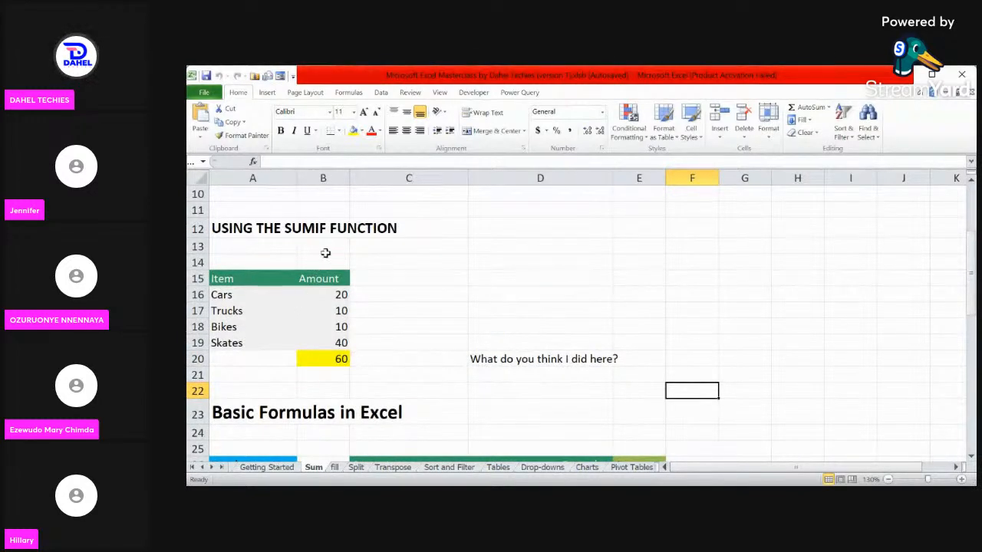
click(415, 279)
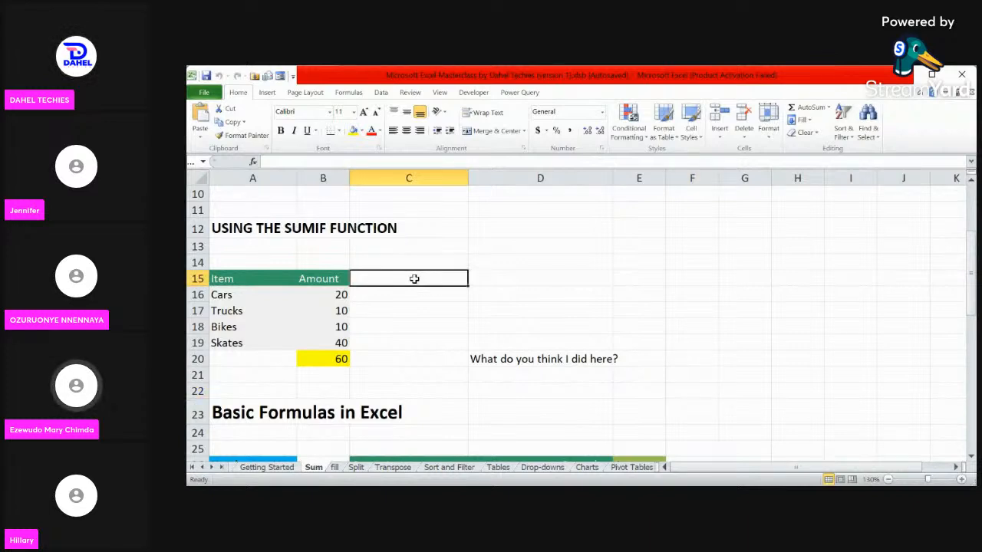
click(319, 361)
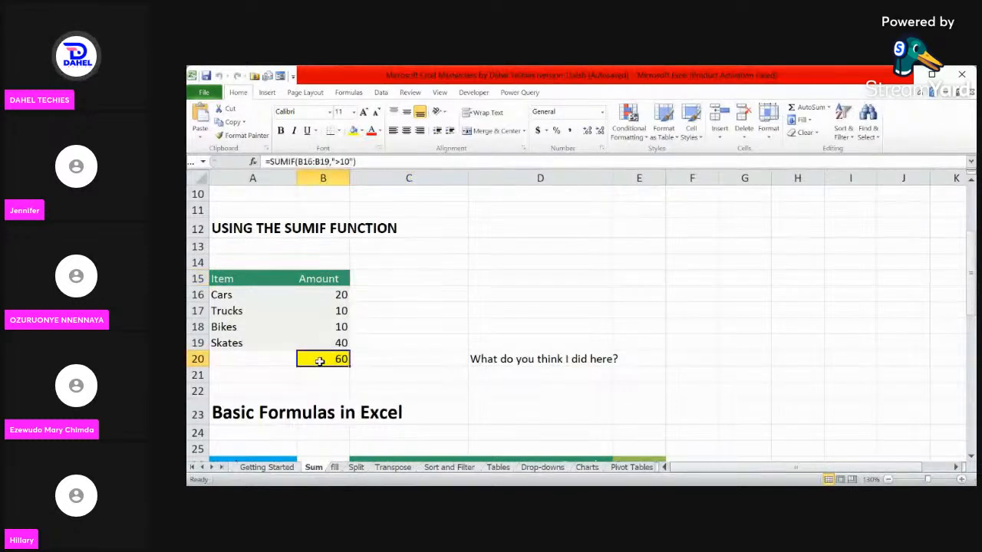
click(429, 360)
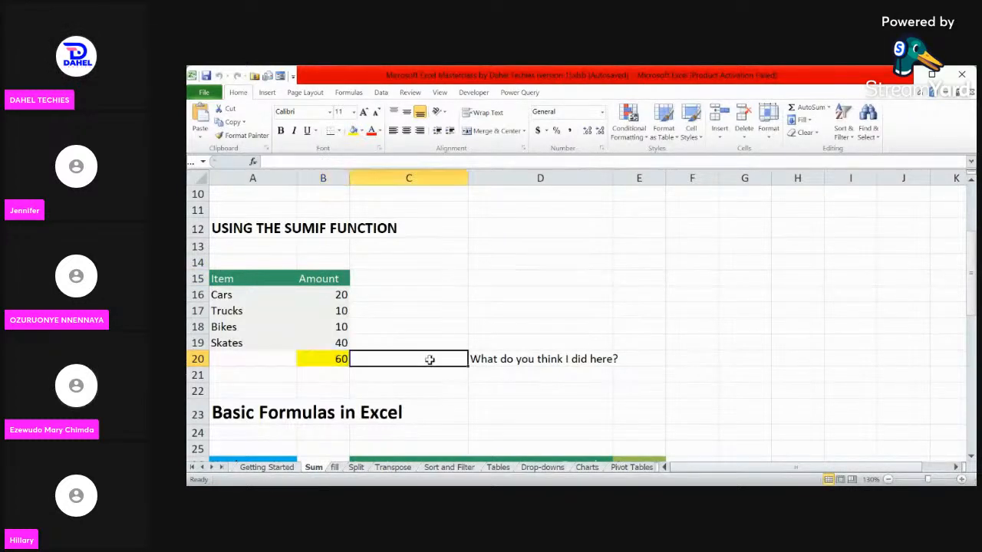
click(542, 359)
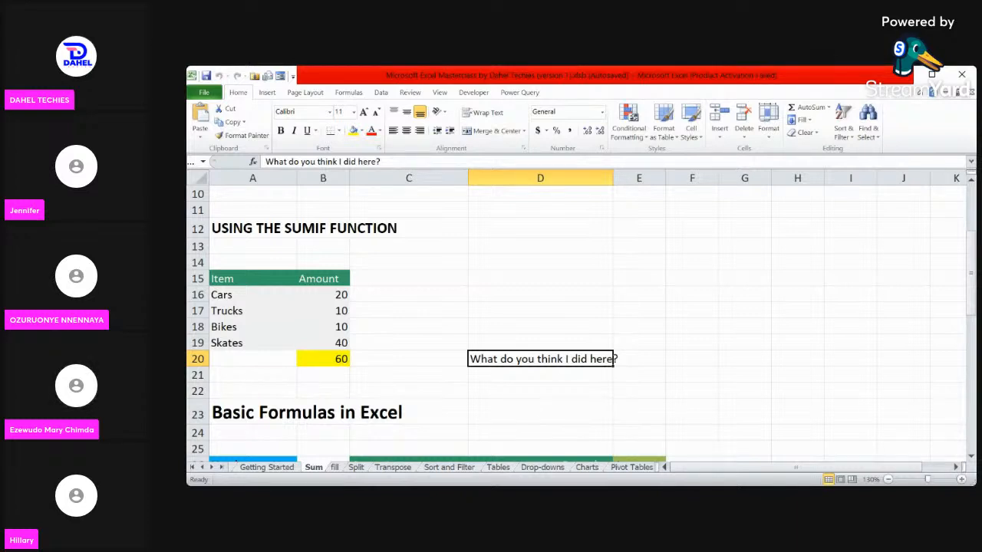
key(alt+Tab)
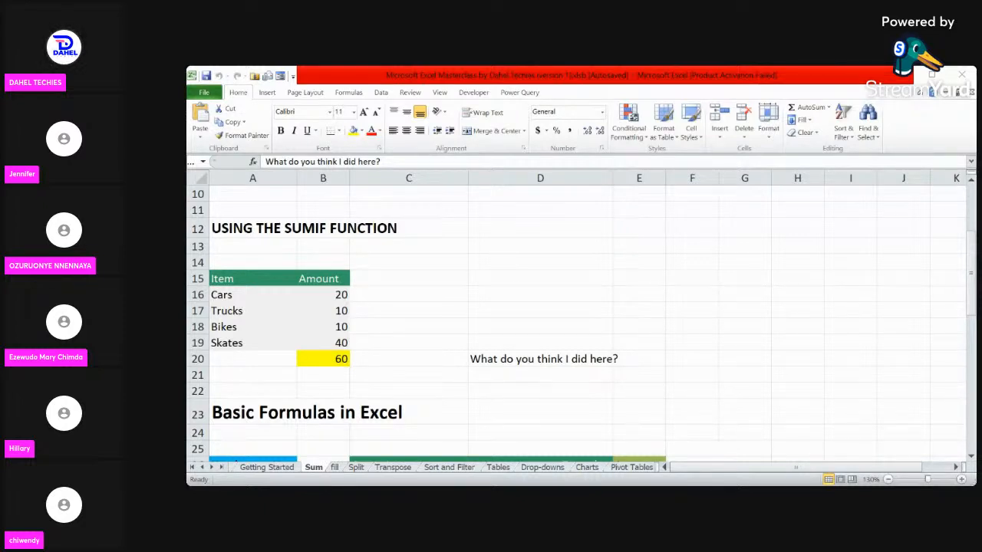
key(alt+Tab)
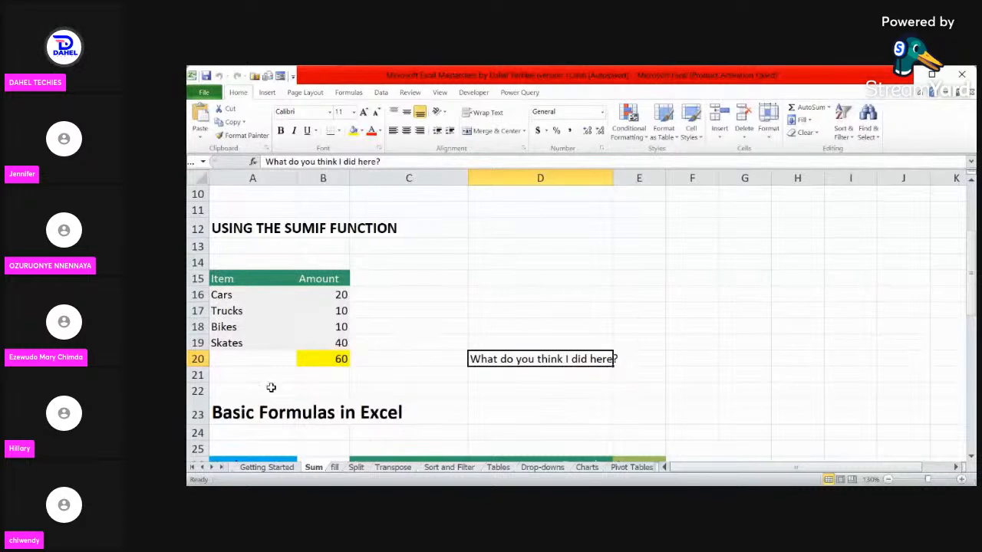
click(312, 359)
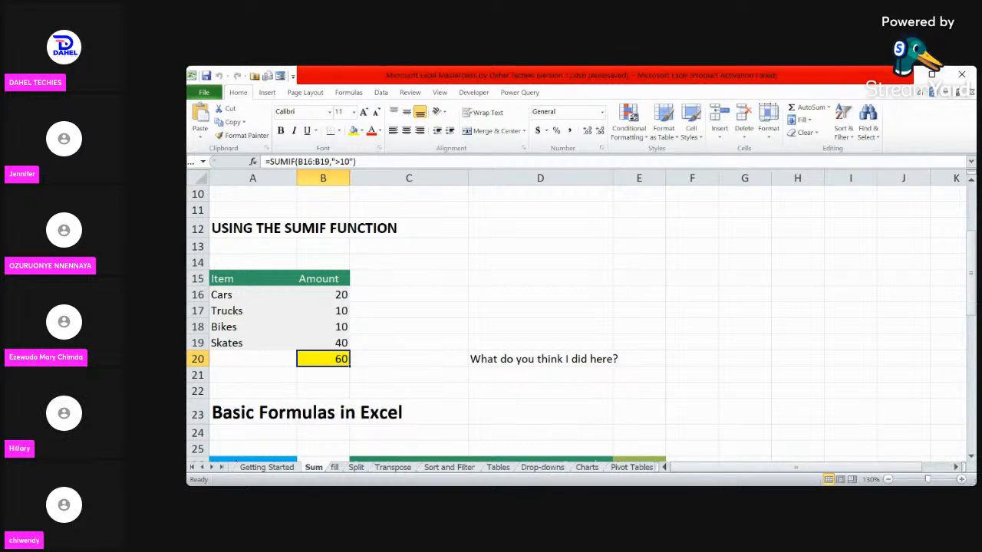
key(alt+Tab)
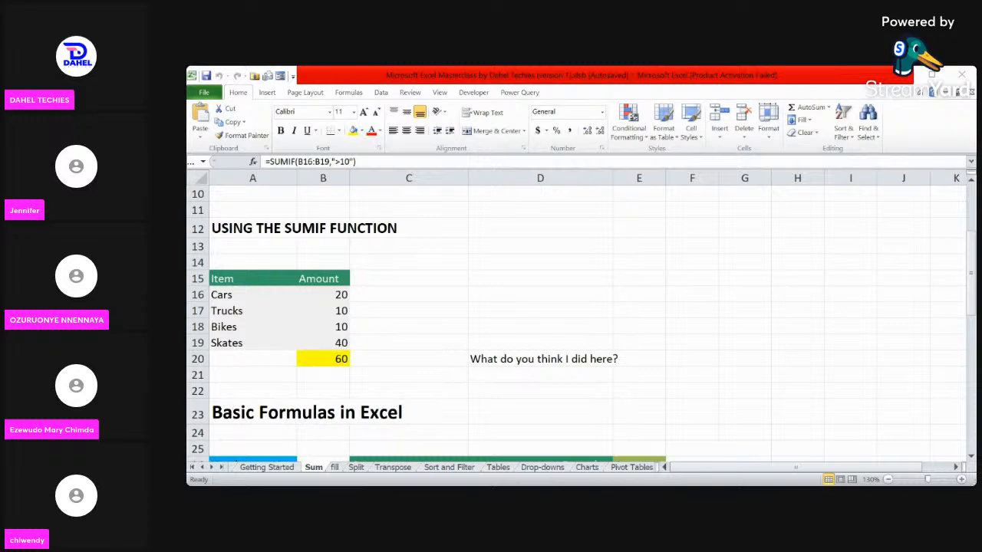
click(781, 467)
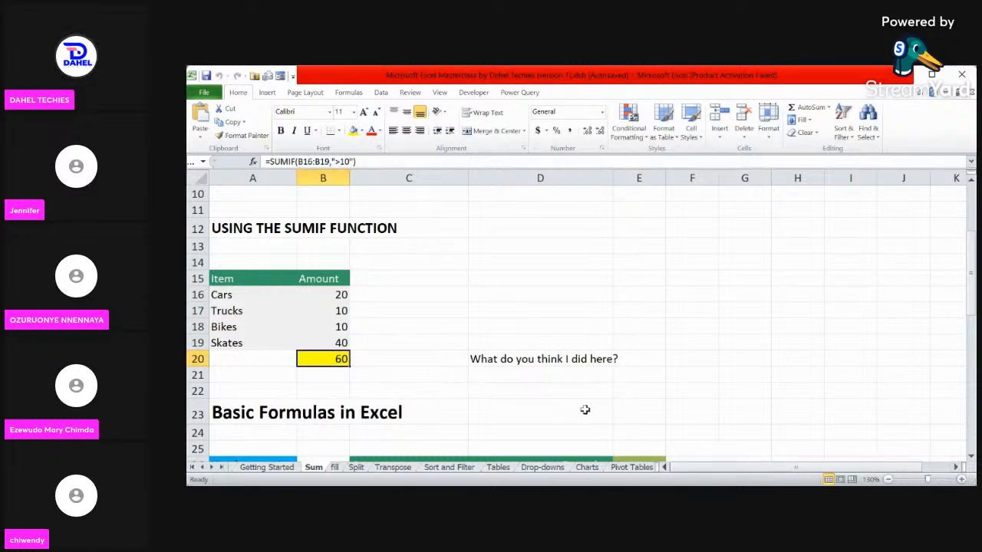
scroll(585, 409, up, 1)
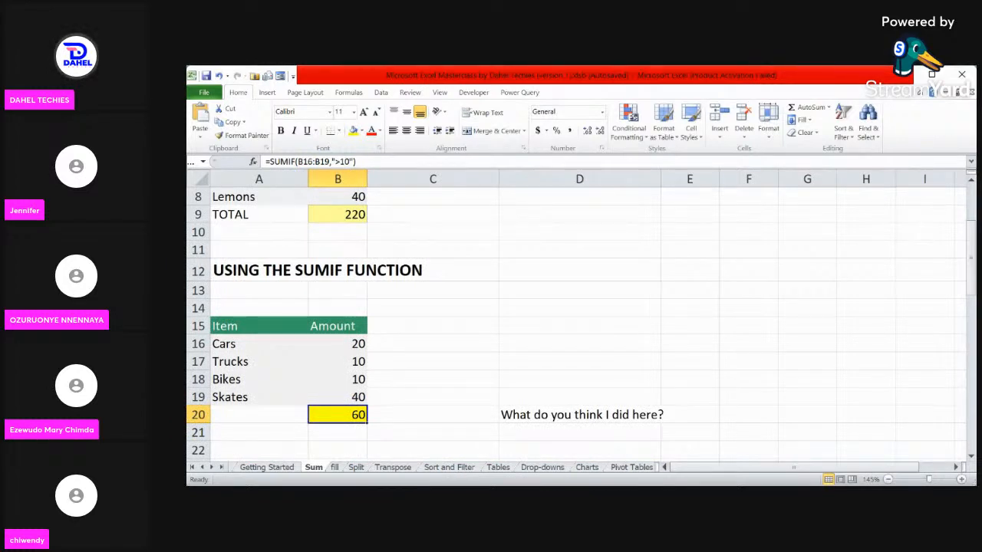
scroll(397, 278, down, 1)
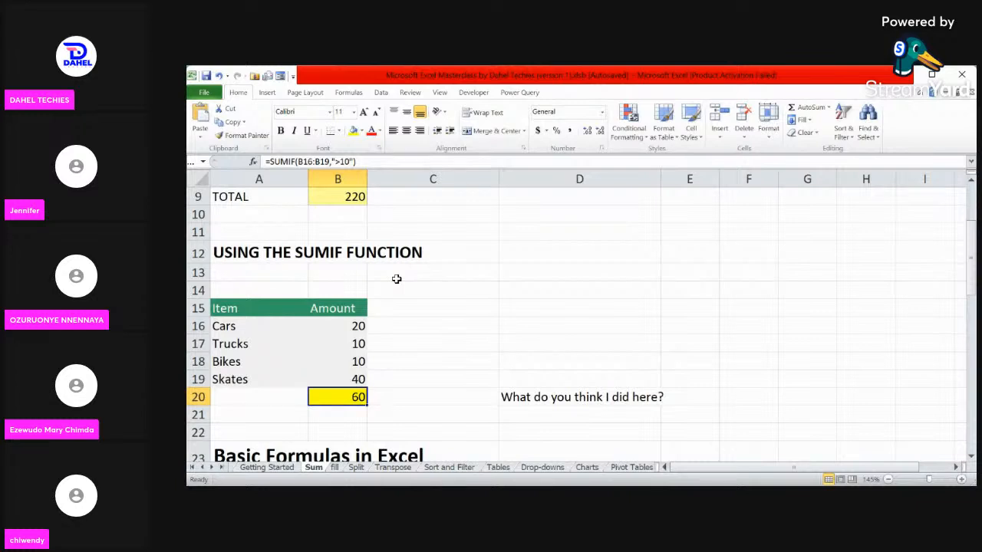
Start a SUMIF formula in D16 from the =SUM autocomplete list, ending with an extra bracket.
click(542, 326)
text(=SUM)
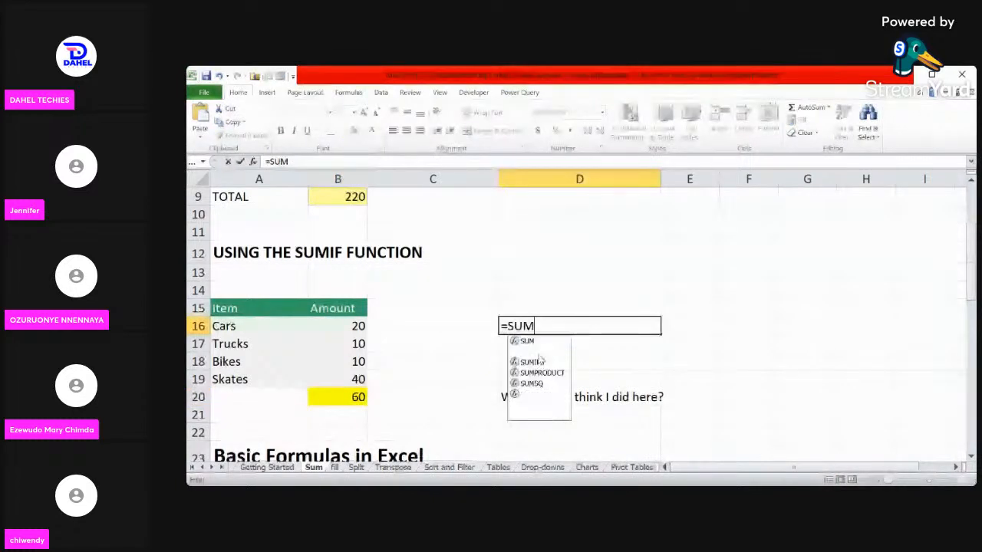
double_click(537, 361)
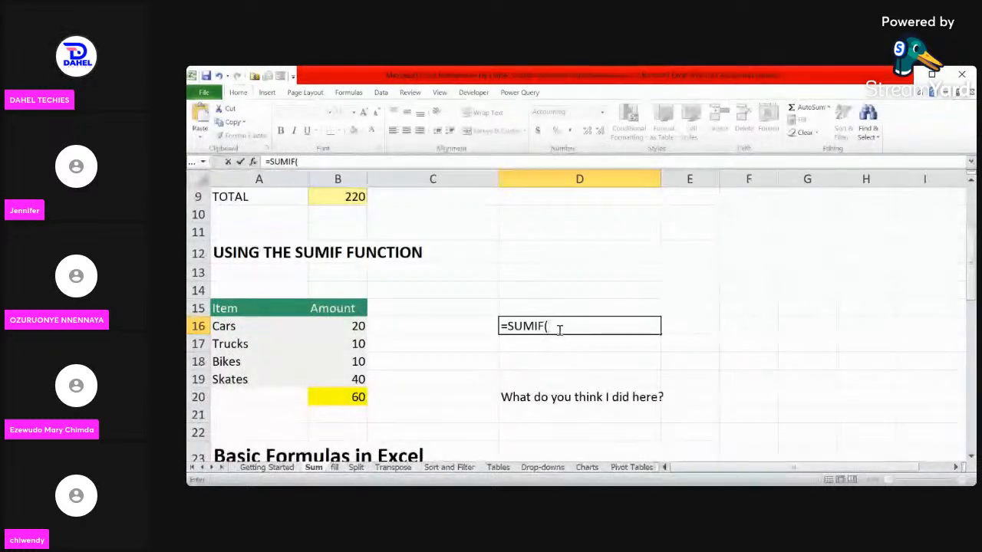
key(BackSpace)
key(BackSpace)
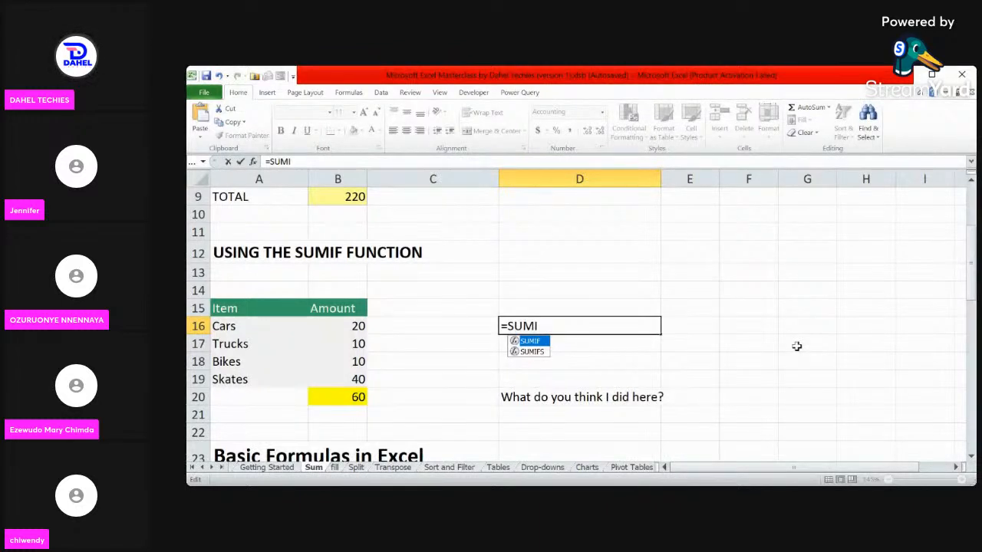
text(F()
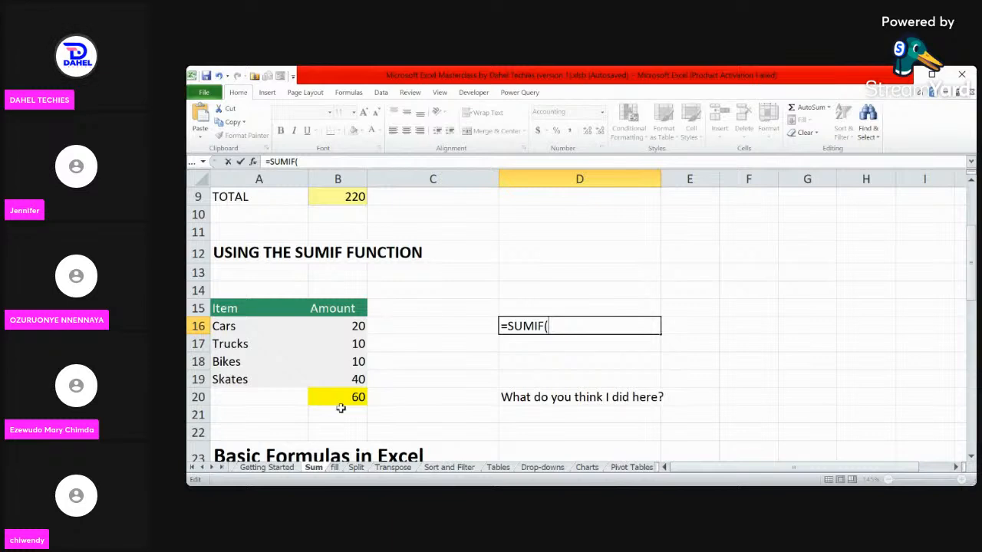
Compare against B20's SUMIF formula, then delete the stray leading bracket from D16's =SUMIF( entry.
click(500, 326)
text(()
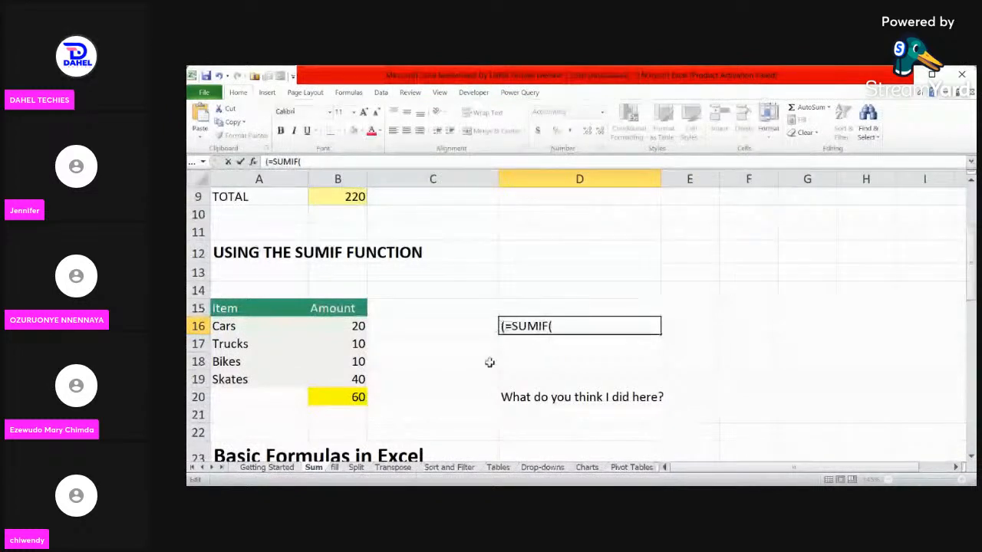
click(360, 393)
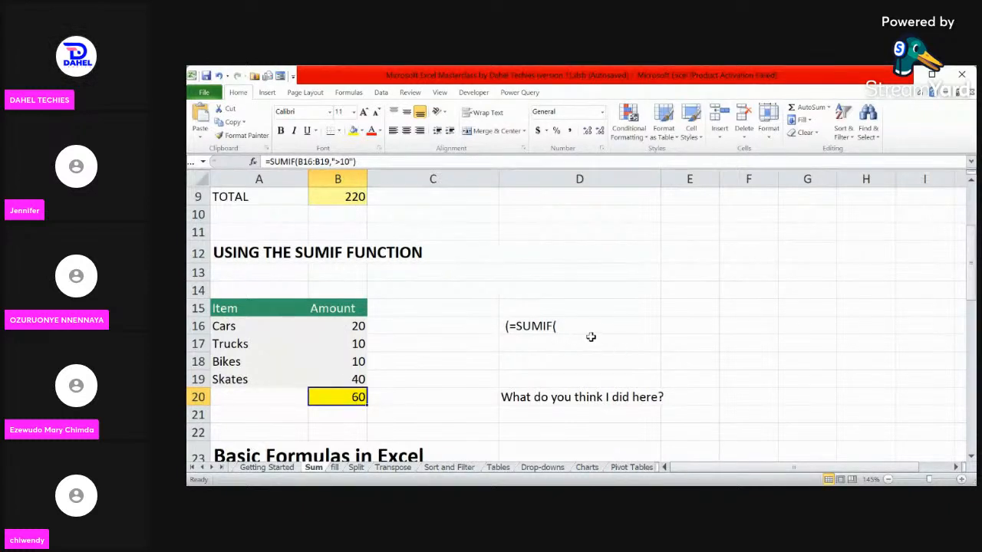
click(532, 326)
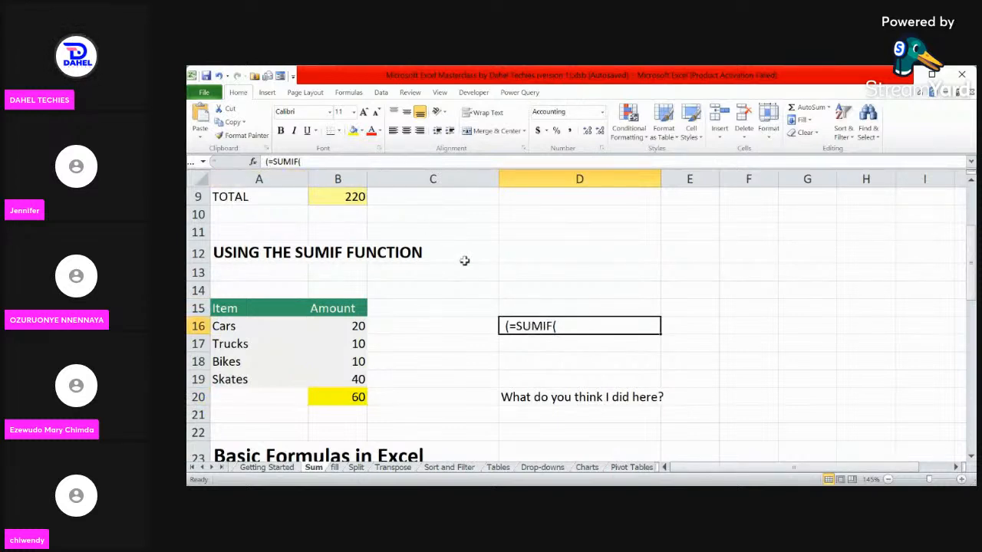
click(268, 161)
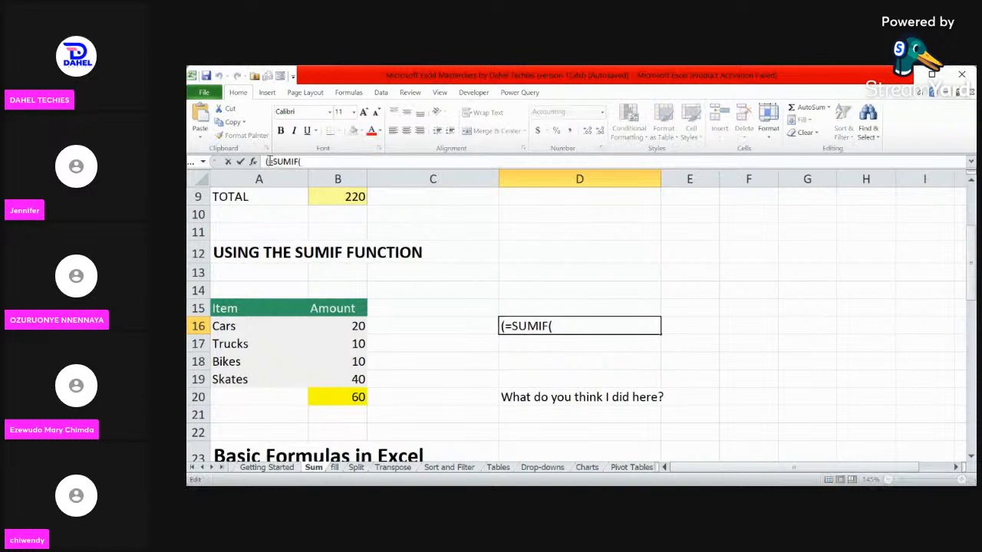
key(Delete)
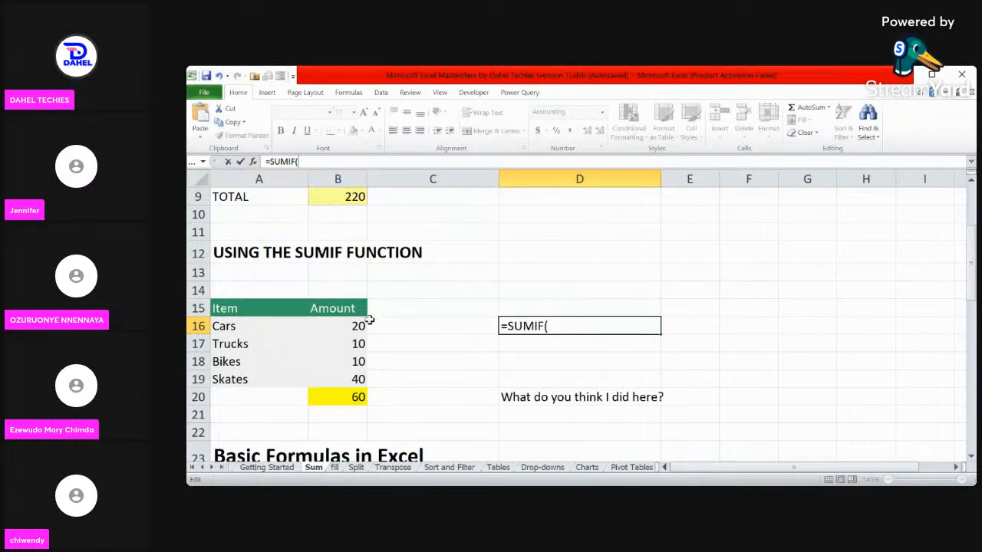
Complete D16 as =SUMIF(B16:B19,>10), which Excel rejects with a formula error.
drag(347, 324, 350, 372)
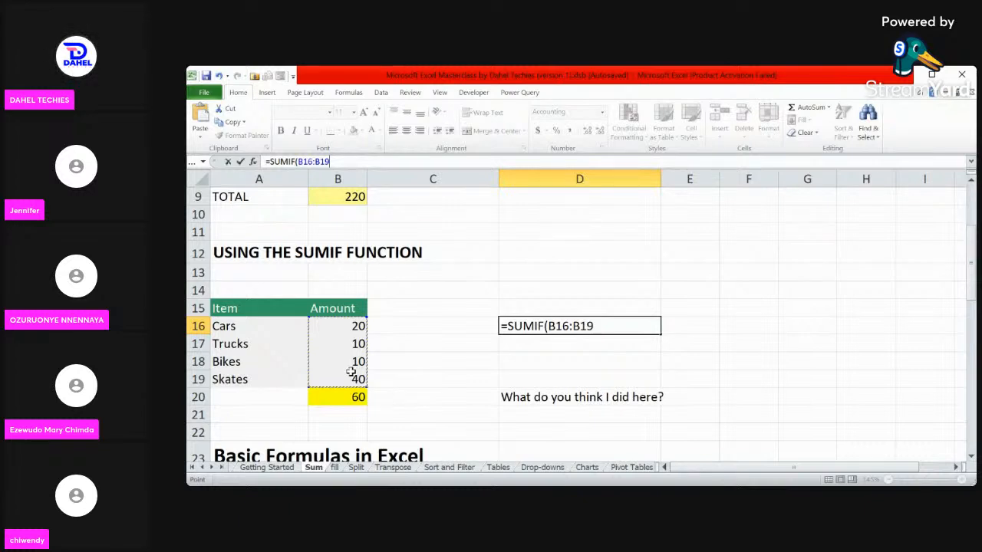
text(,)
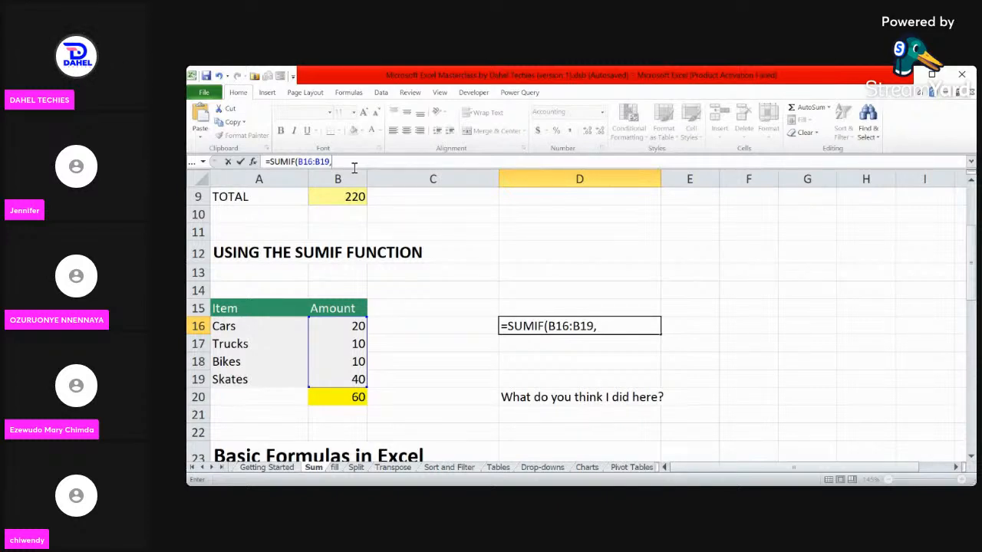
text(>10))
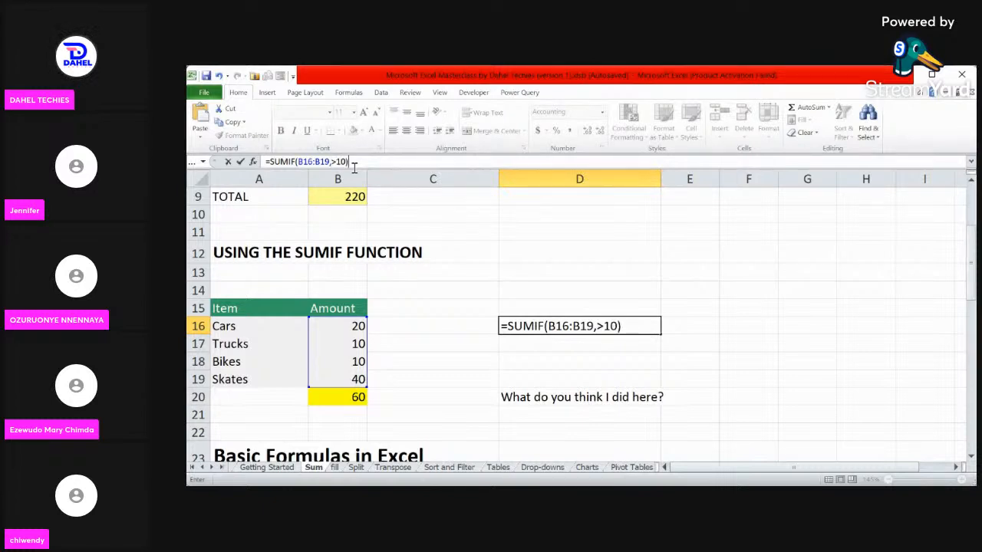
key(Return)
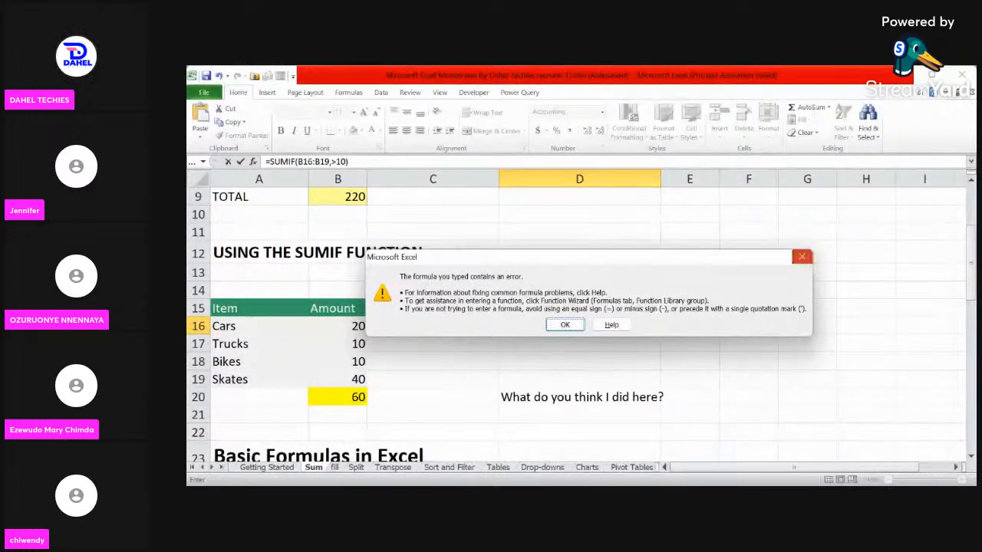
Dismiss the formula error twice and undo an accidental B20 reference in D16's criteria.
click(802, 256)
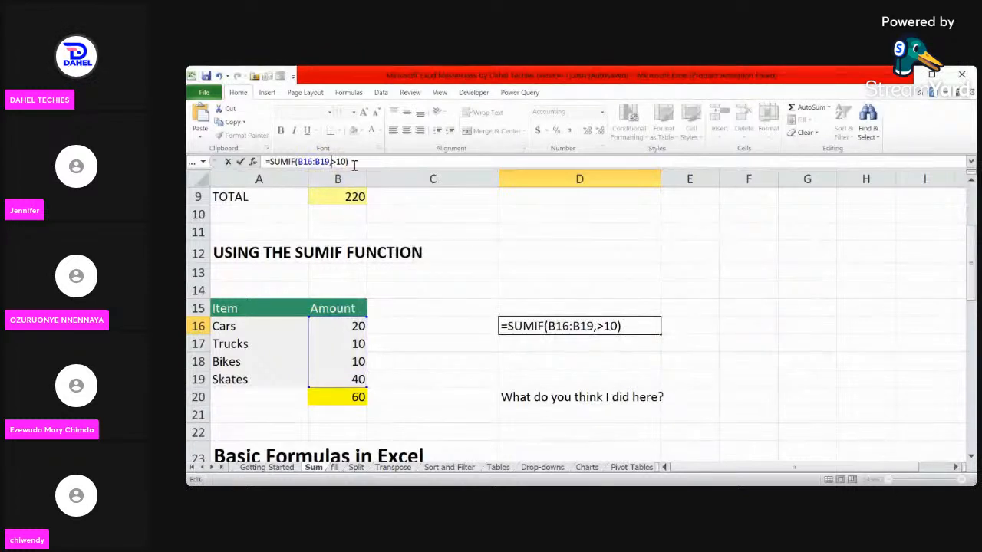
click(354, 163)
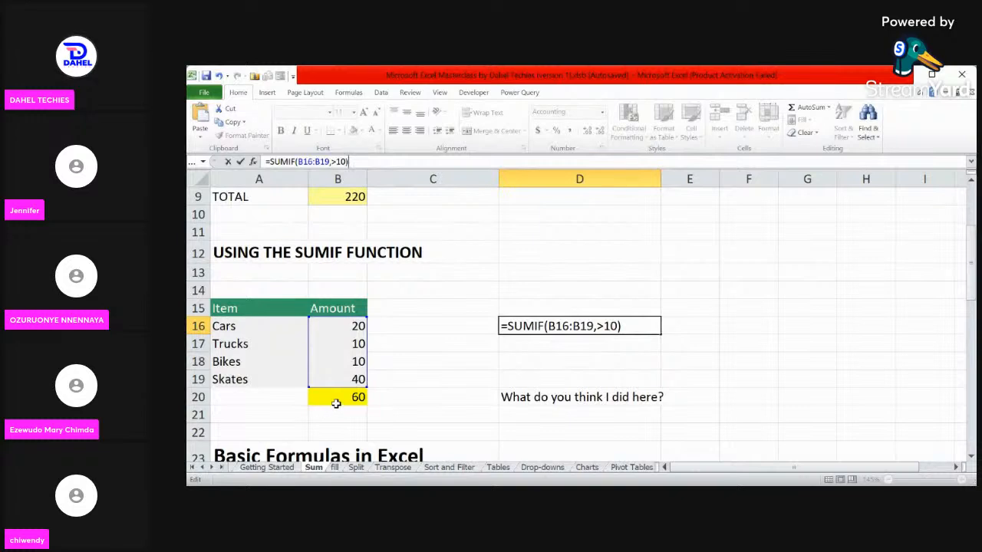
key(Return)
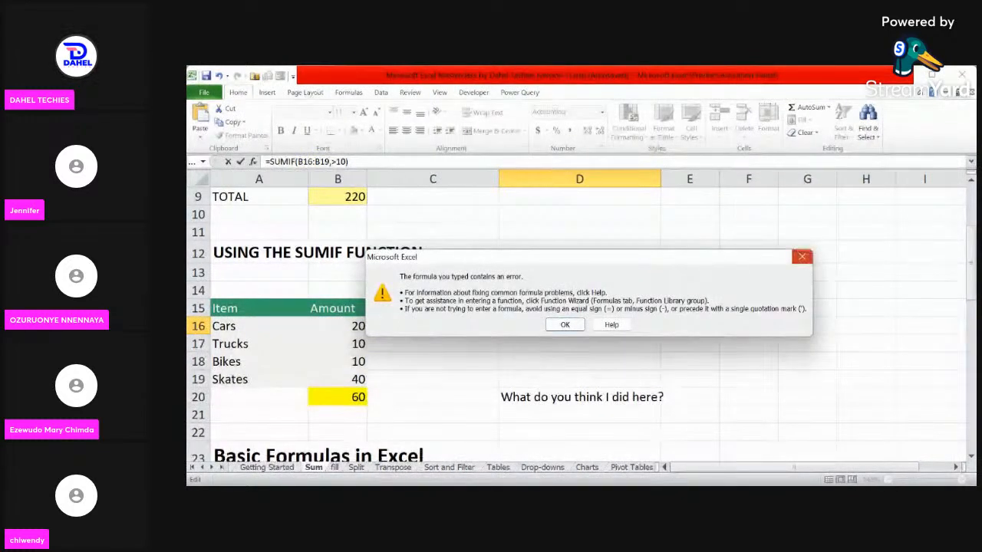
click(799, 254)
click(329, 398)
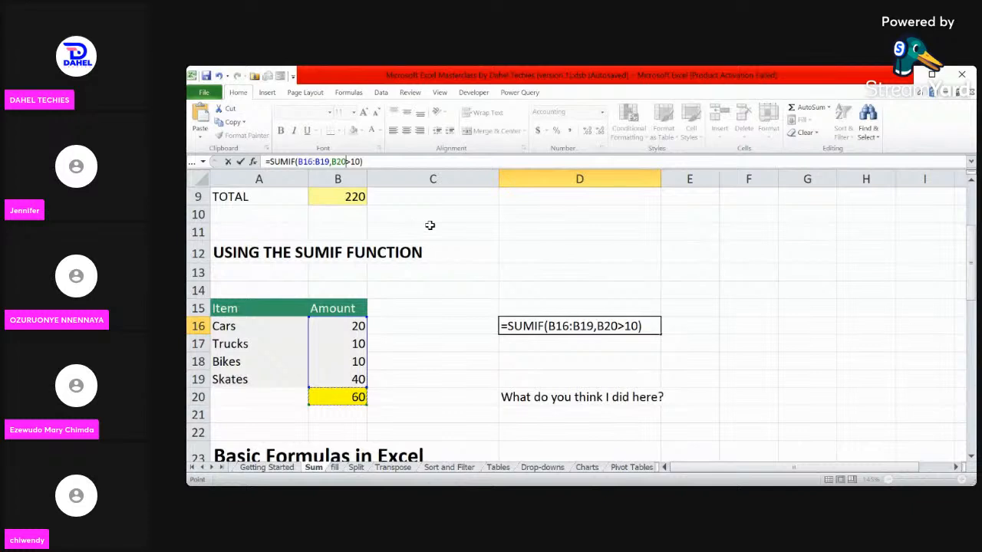
key(BackSpace)
key(BackSpace)
key(BackSpace)
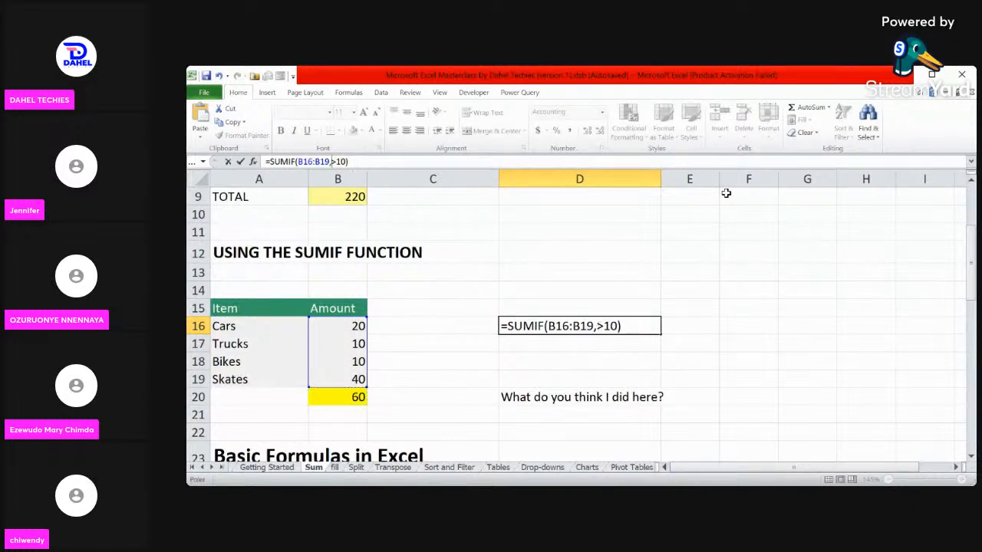
Remove the > sign so D16 holds =SUMIF(B16:B19,10), displaying $ 20.00.
click(592, 326)
click(264, 162)
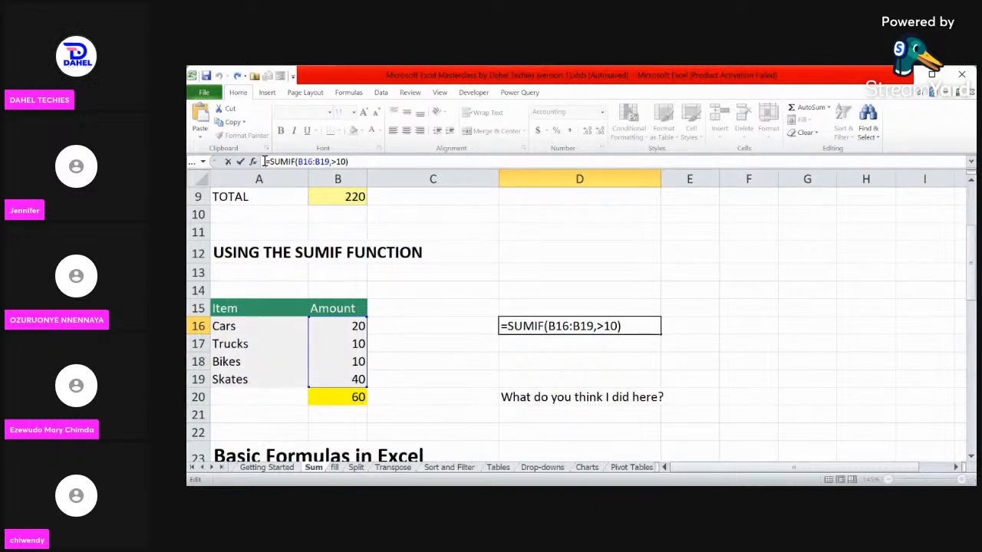
text(()
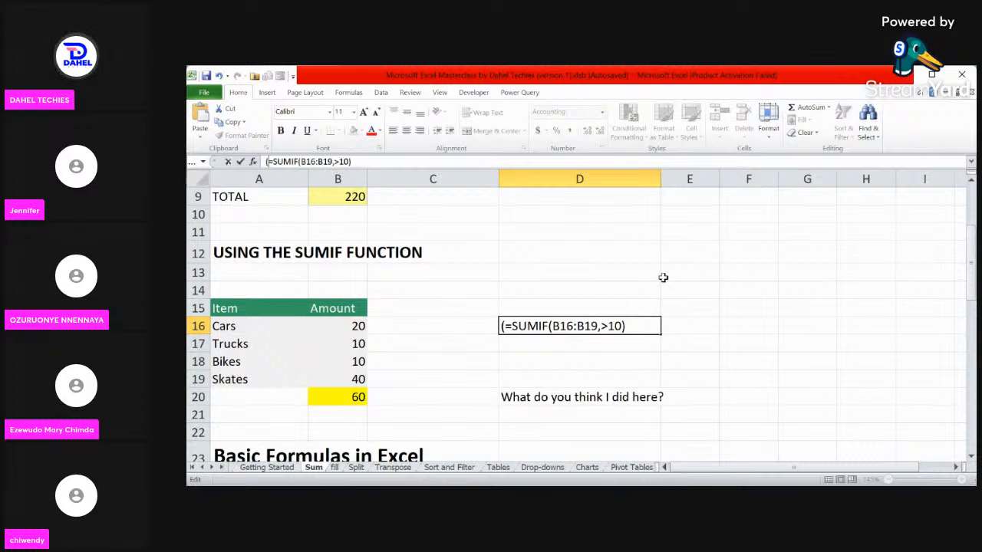
key(BackSpace)
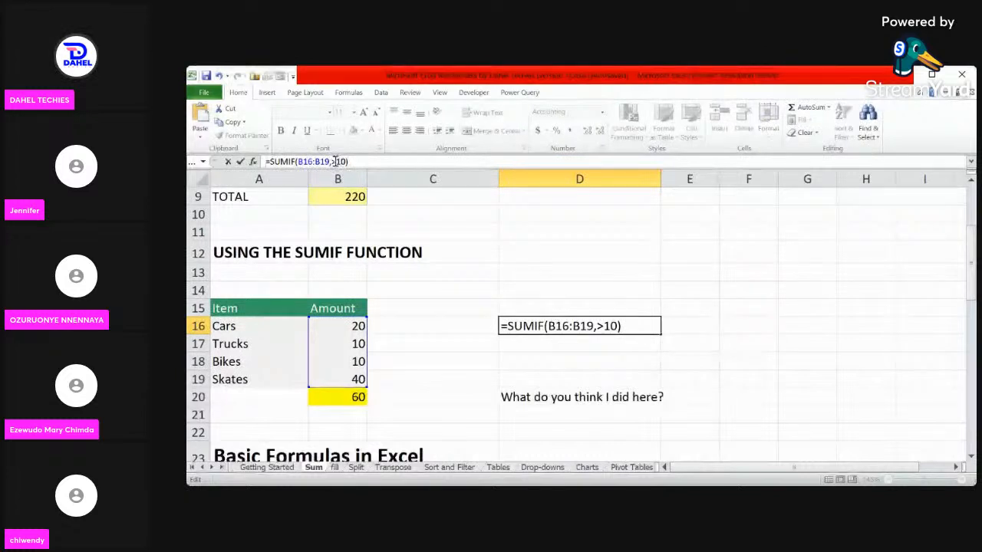
key(BackSpace)
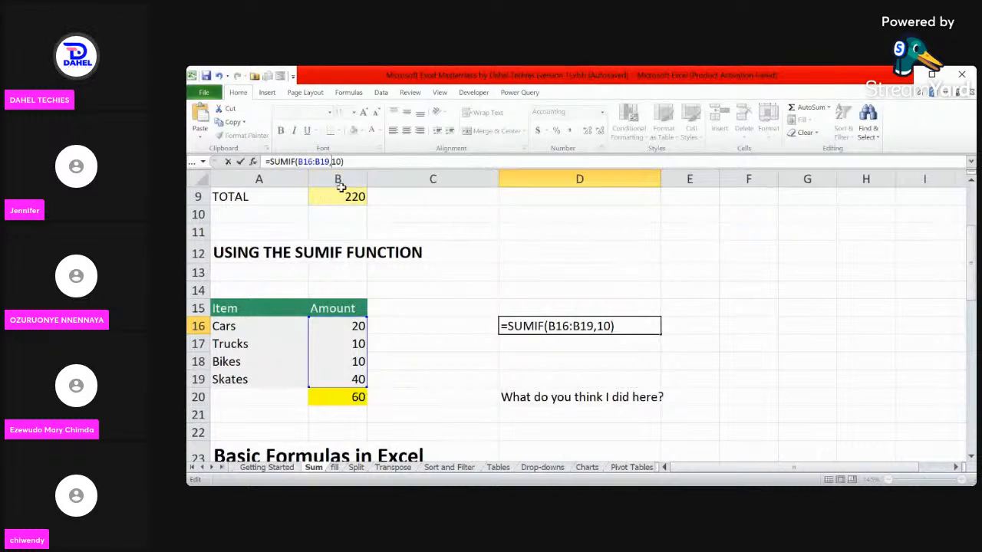
key(Return)
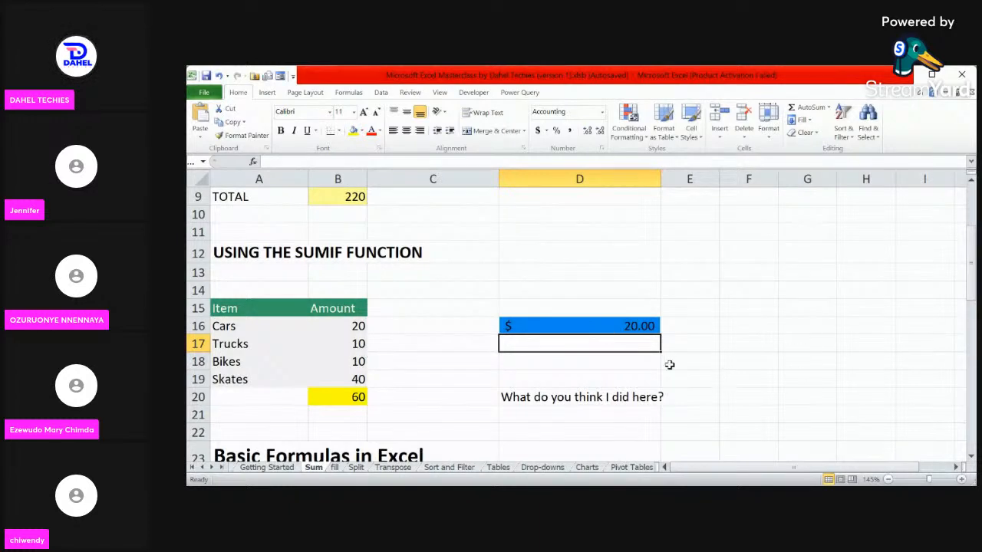
click(621, 329)
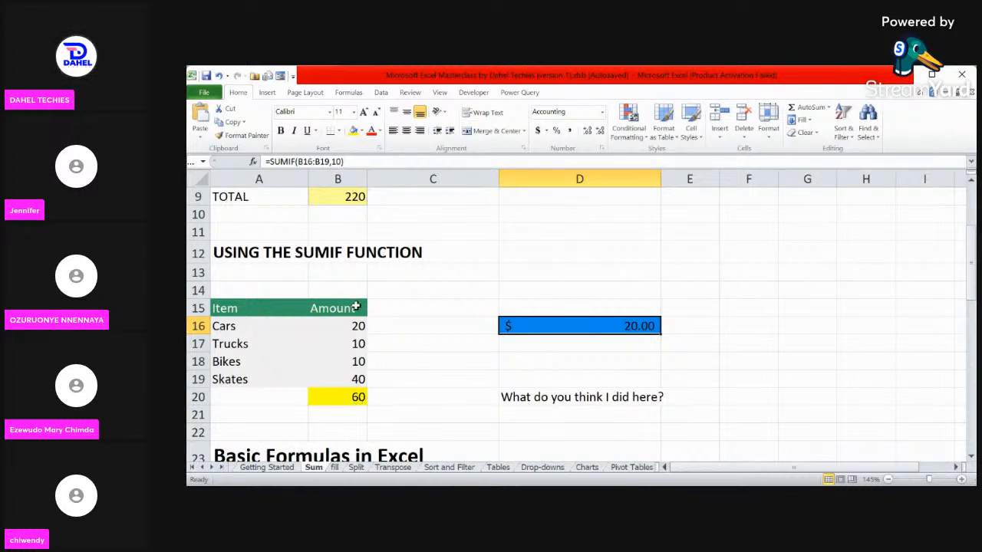
Quote the criterion so D16 reads =SUMIF(B16:B19,">10") and shows $ 60.00.
click(334, 162)
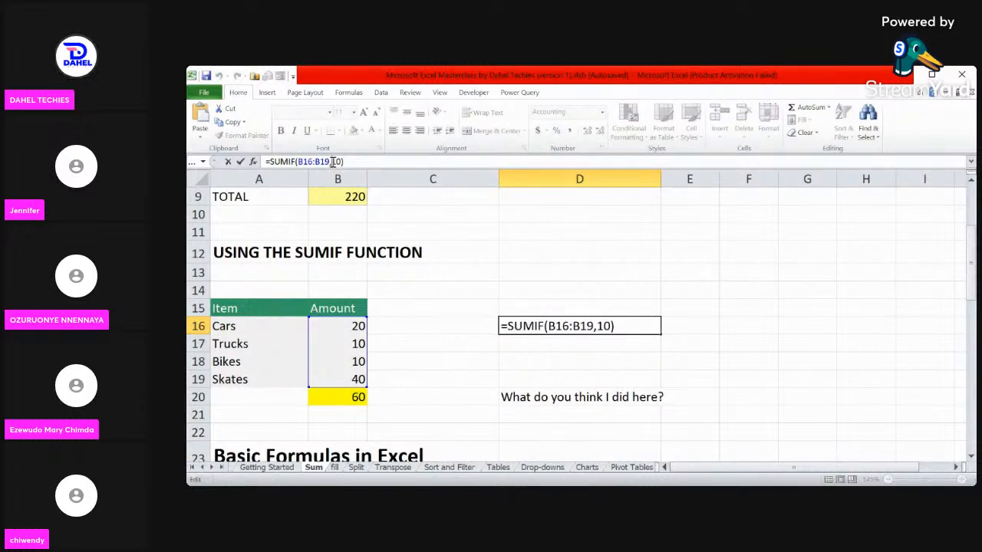
text(>)
text(")
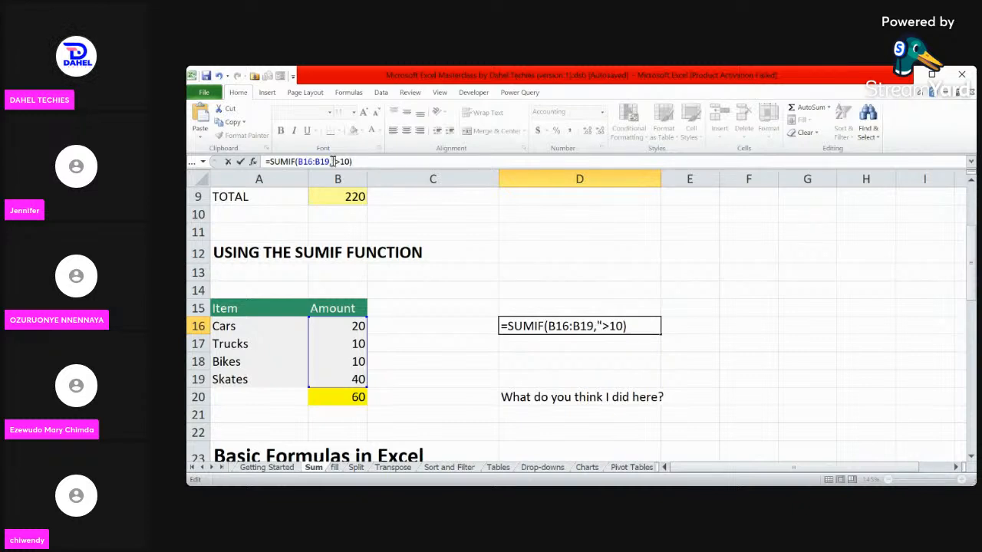
click(350, 161)
text(")
key(Return)
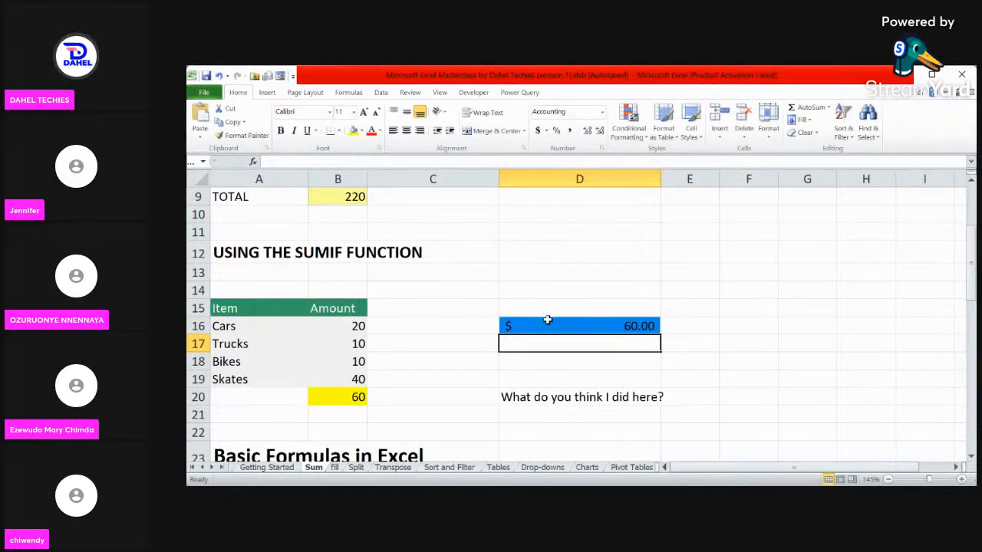
click(547, 323)
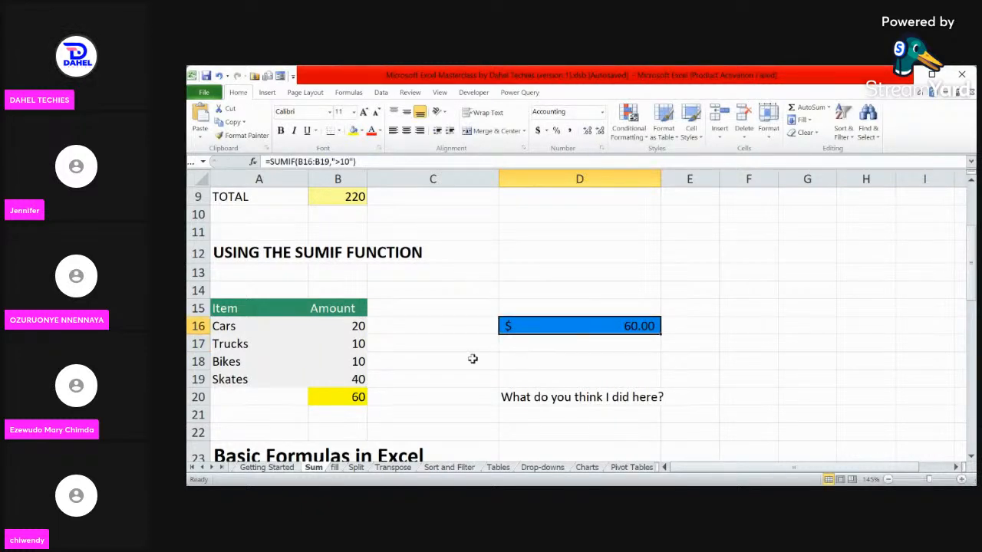
click(356, 392)
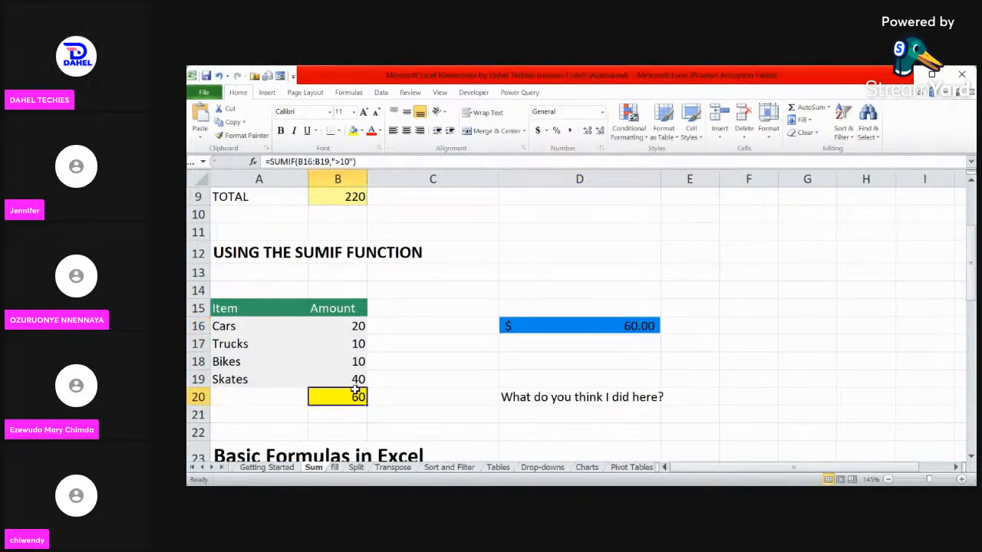
click(565, 326)
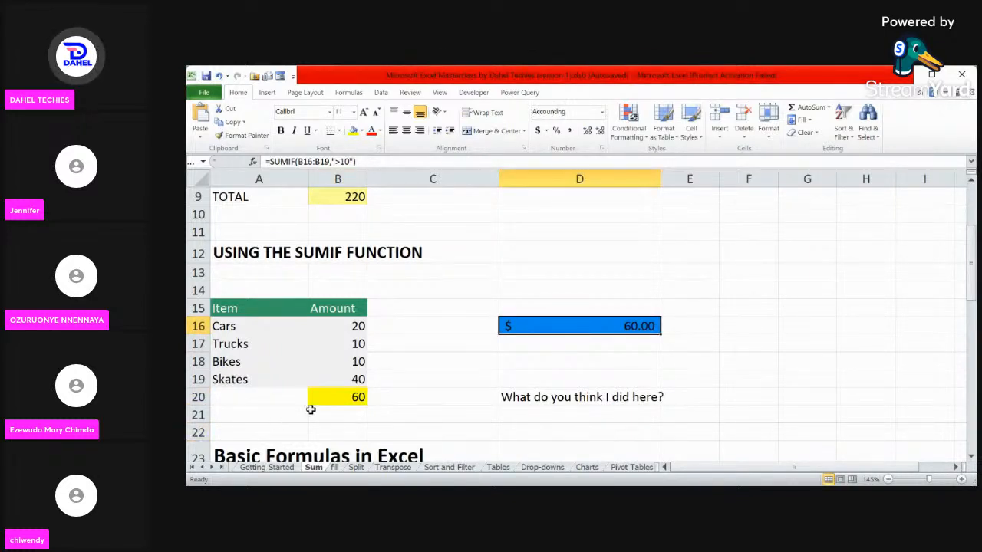
click(323, 402)
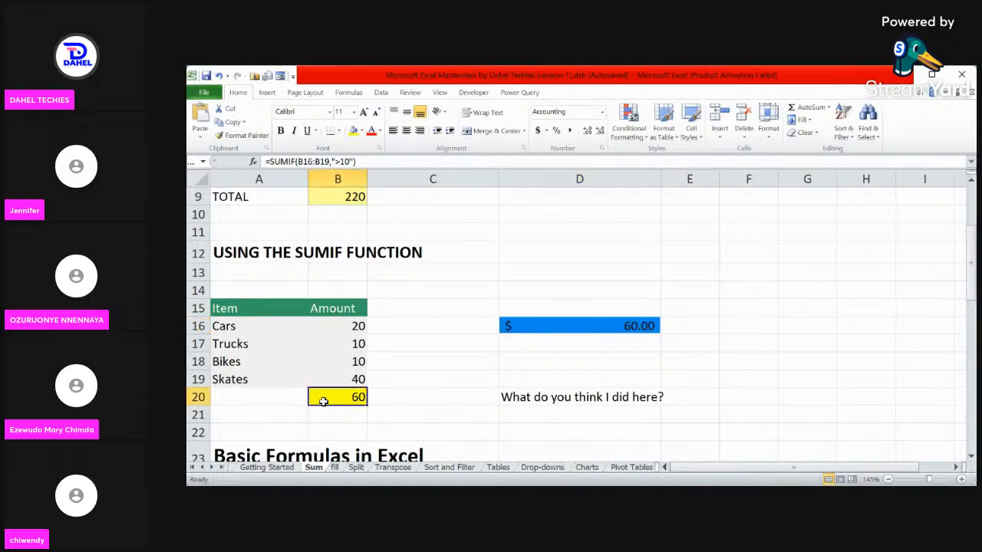
click(570, 325)
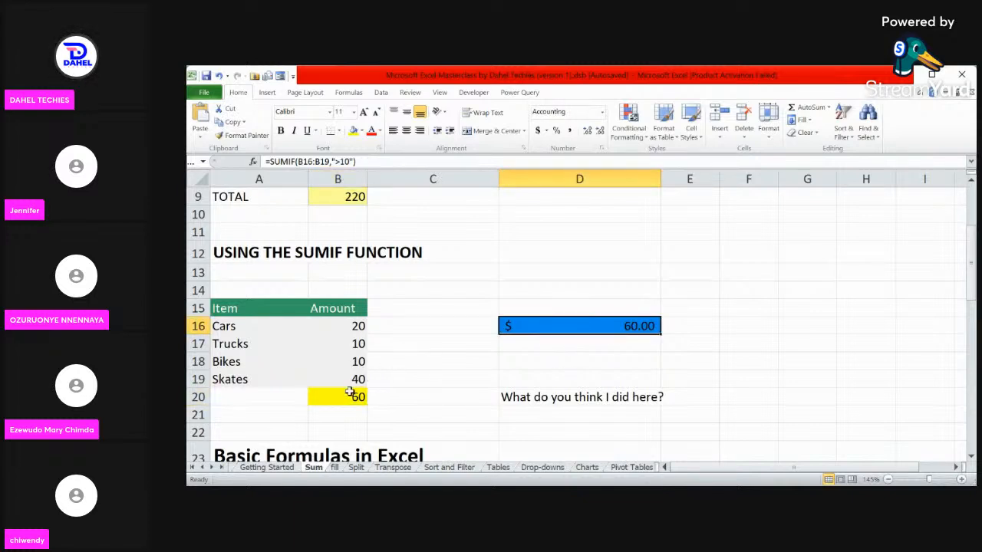
click(348, 393)
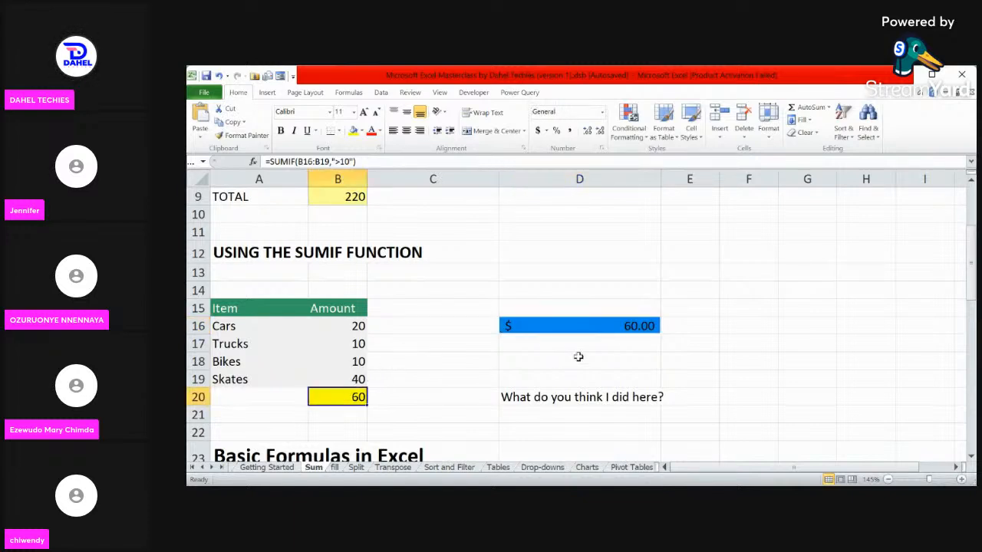
click(608, 326)
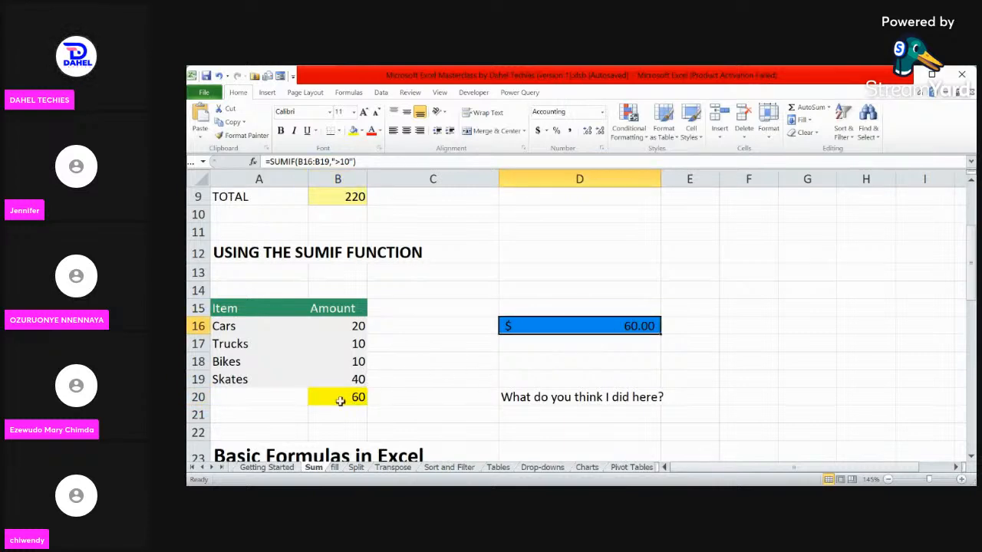
click(339, 401)
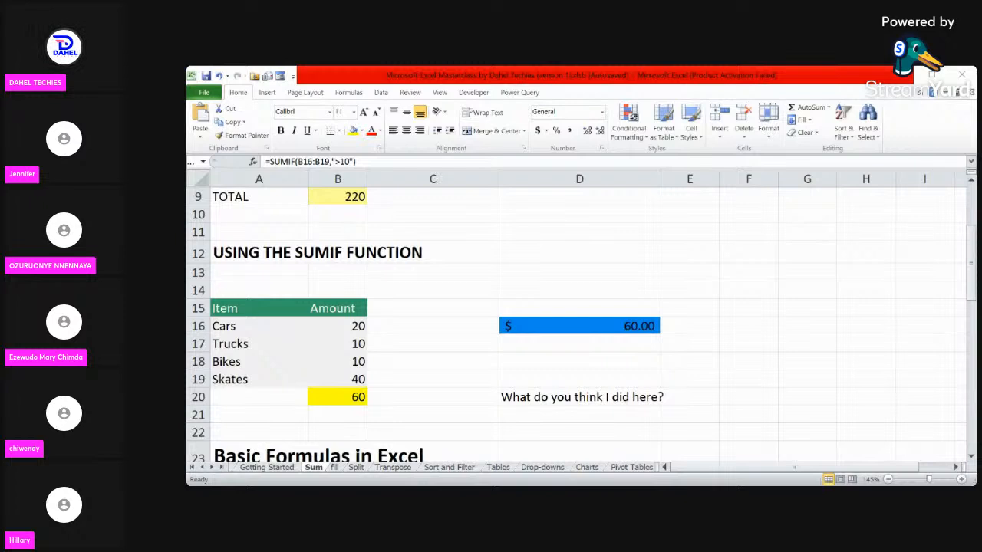
click(457, 411)
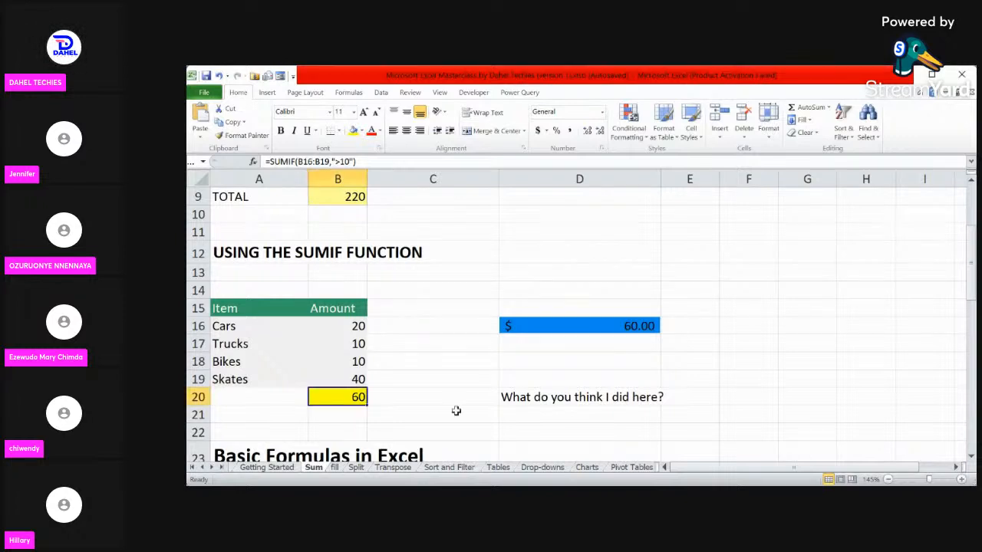
scroll(457, 411, down, 4)
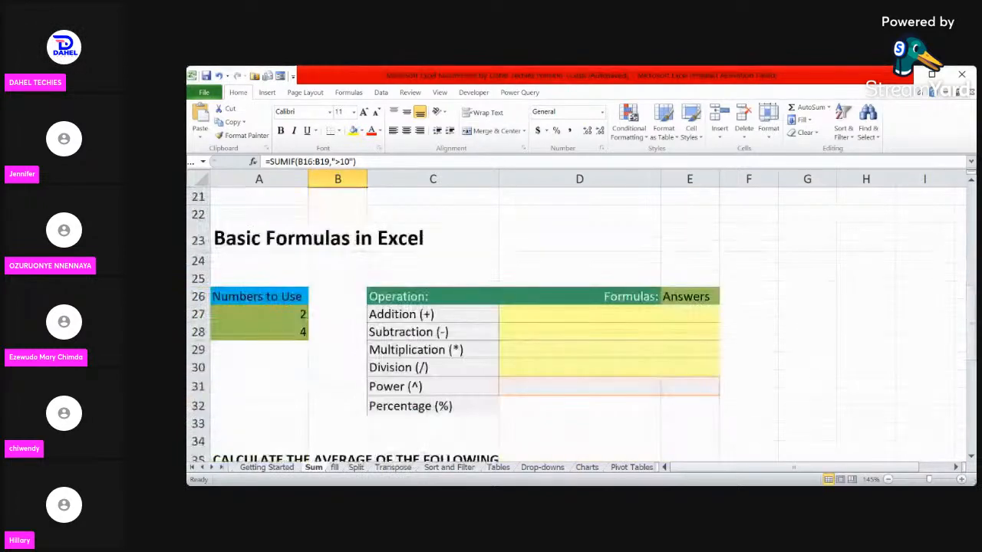
scroll(575, 322, down, 2)
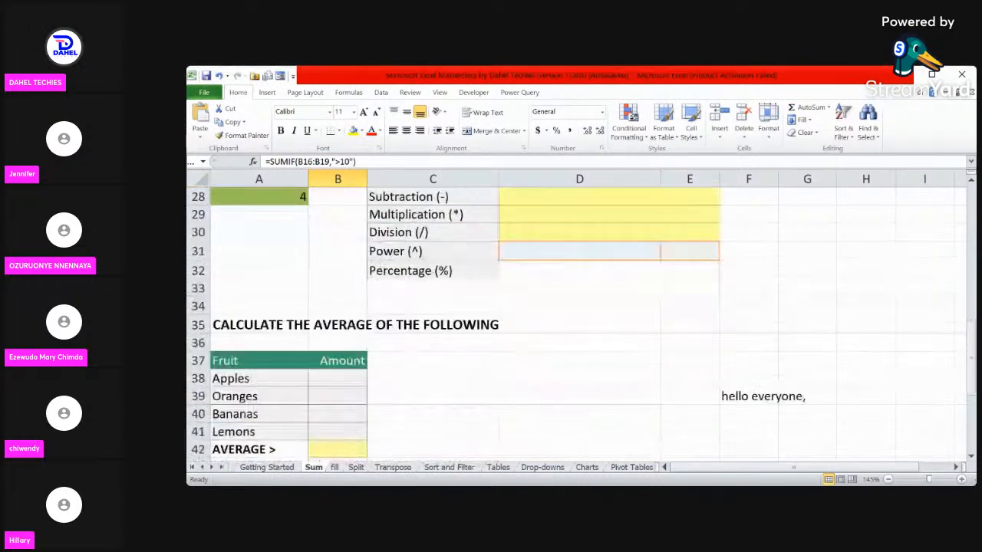
scroll(575, 322, up, 1)
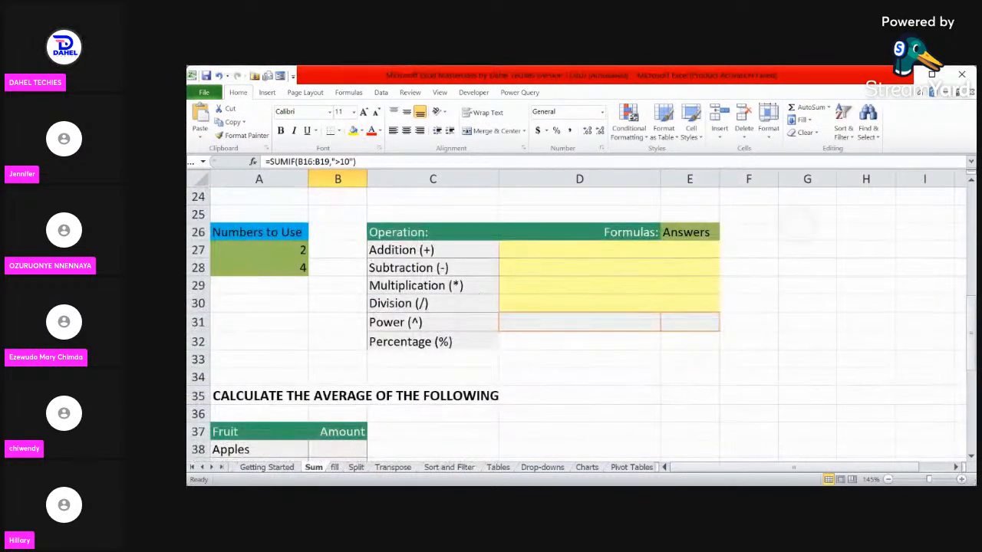
scroll(576, 322, up, 1)
scroll(576, 322, up, 3)
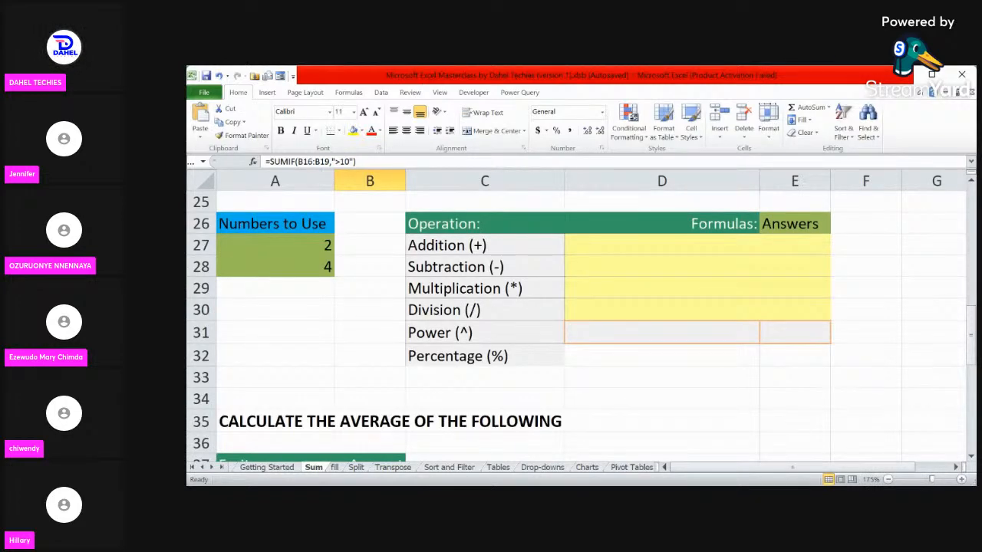
scroll(576, 322, up, 1)
scroll(575, 323, down, 1)
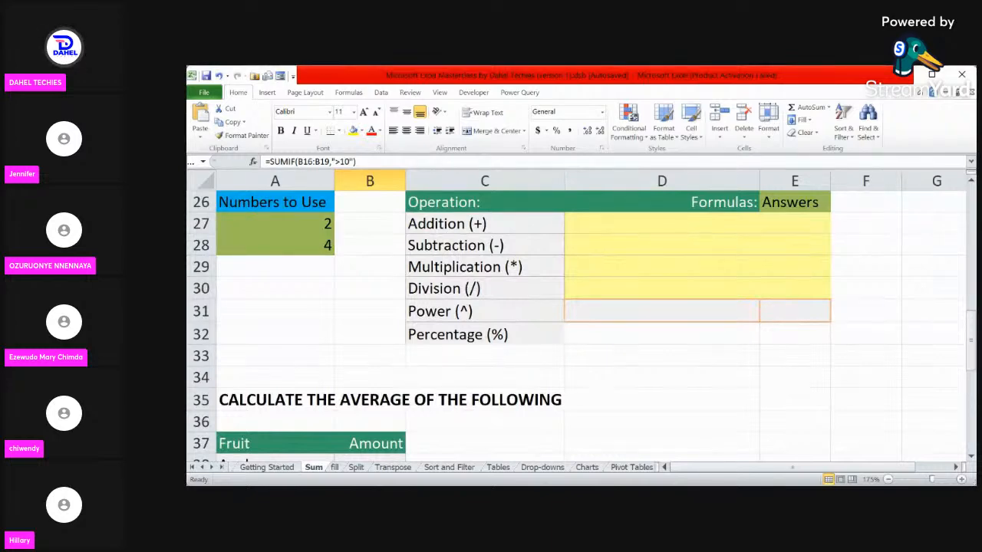
scroll(575, 322, up, 1)
scroll(576, 322, up, 1)
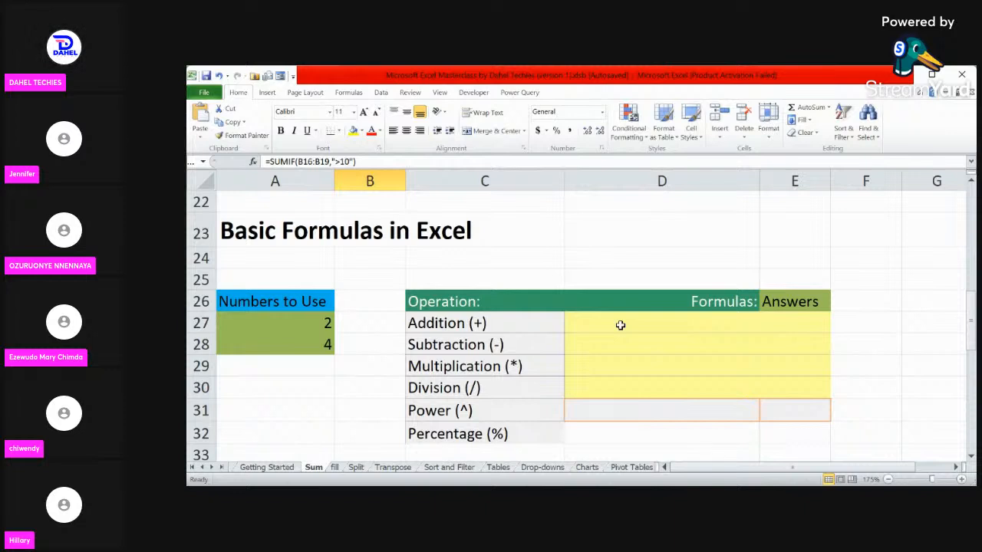
scroll(619, 325, down, 1)
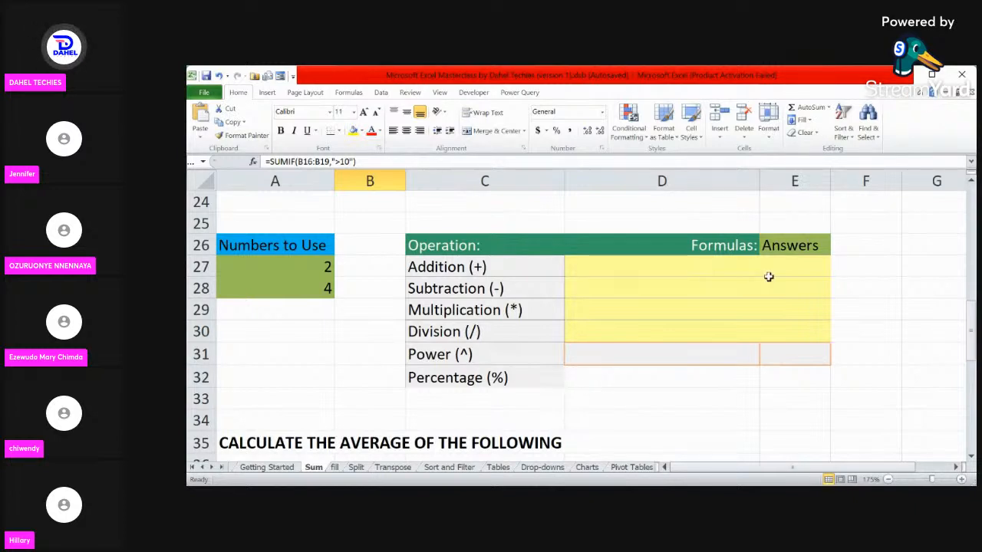
click(698, 268)
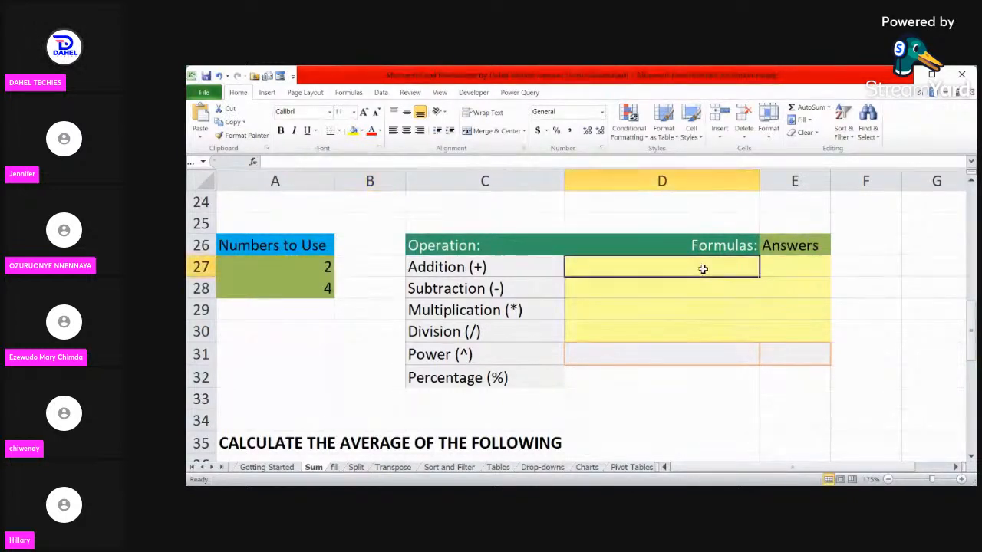
Enter invalid formulas =HV, then =JKAJ,AA in E27 and inspect its #NAME? error.
click(801, 268)
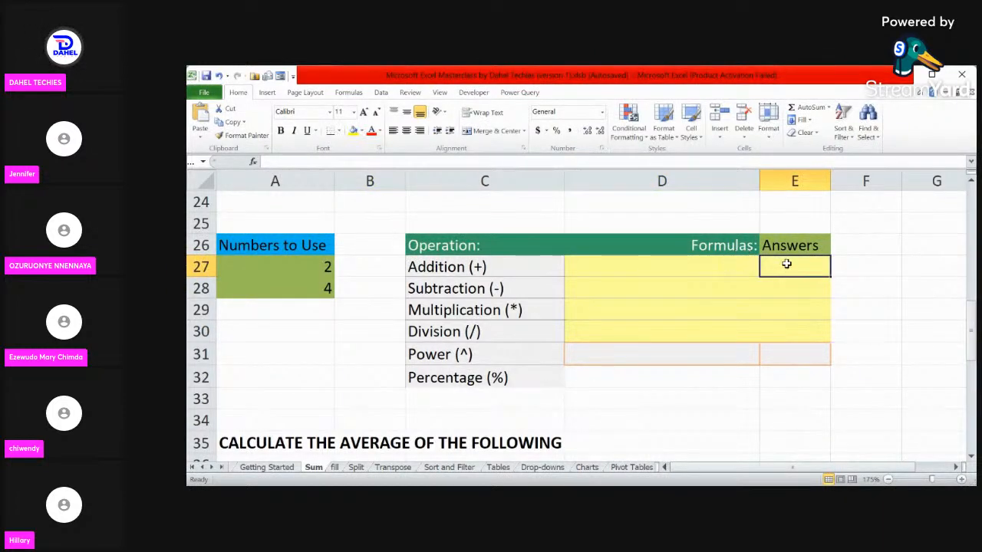
text(=HV)
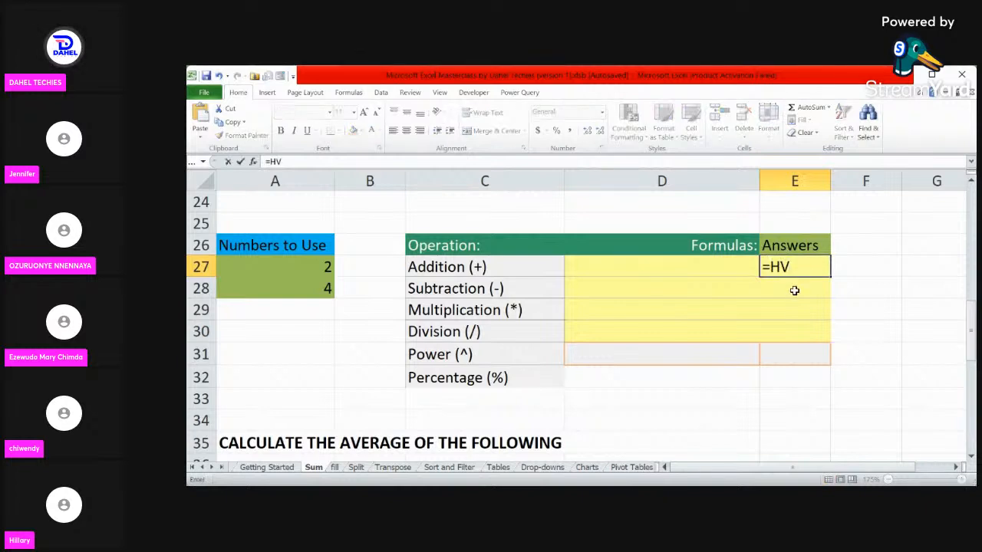
key(Return)
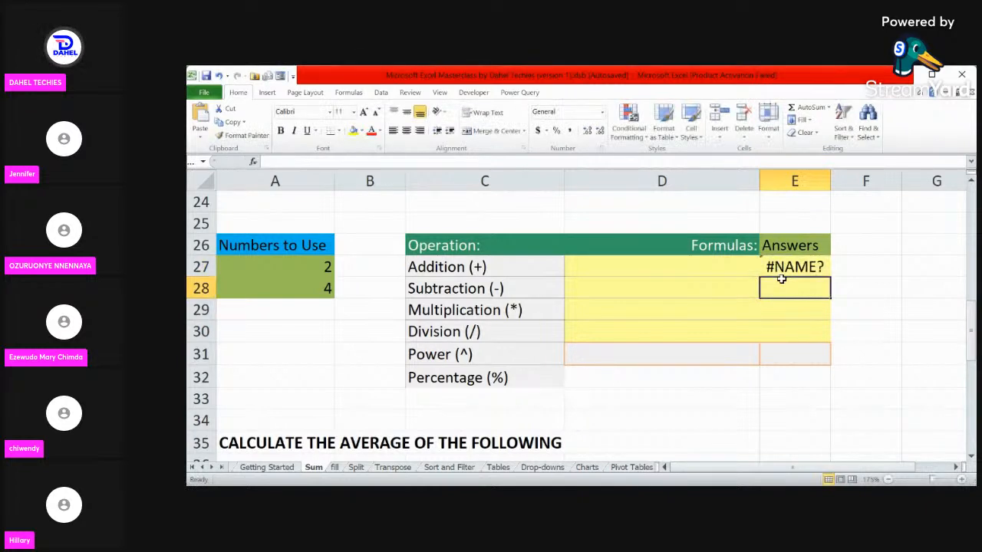
click(807, 266)
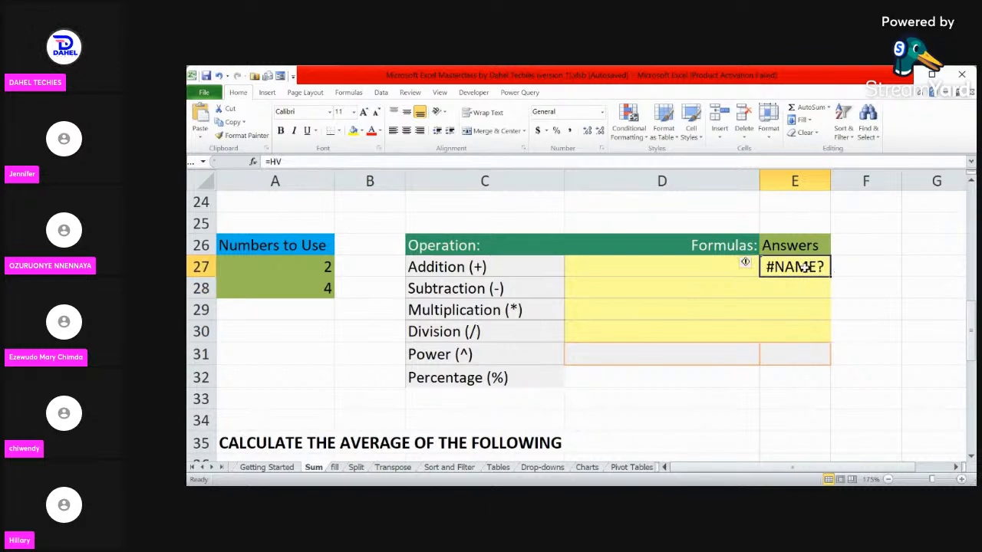
key(BackSpace)
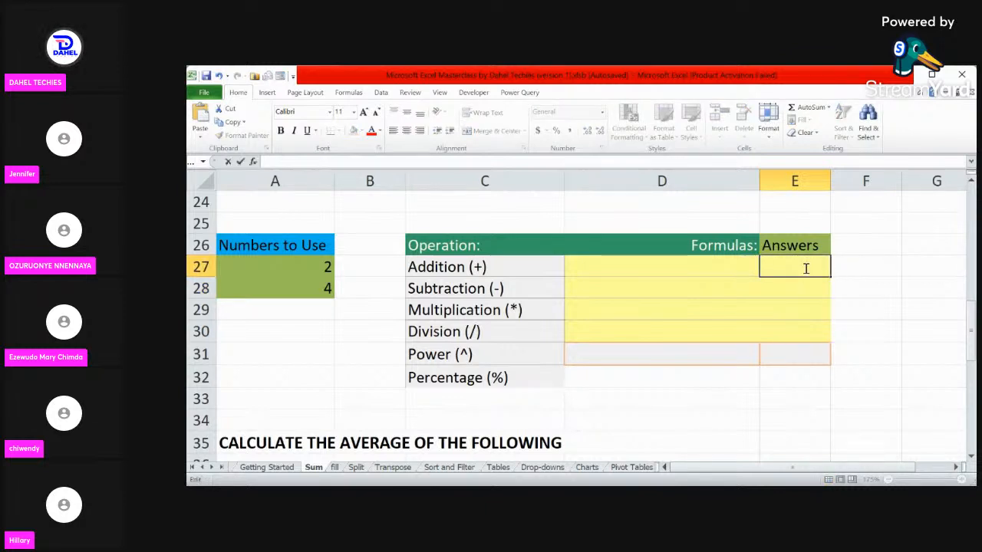
text(=J)
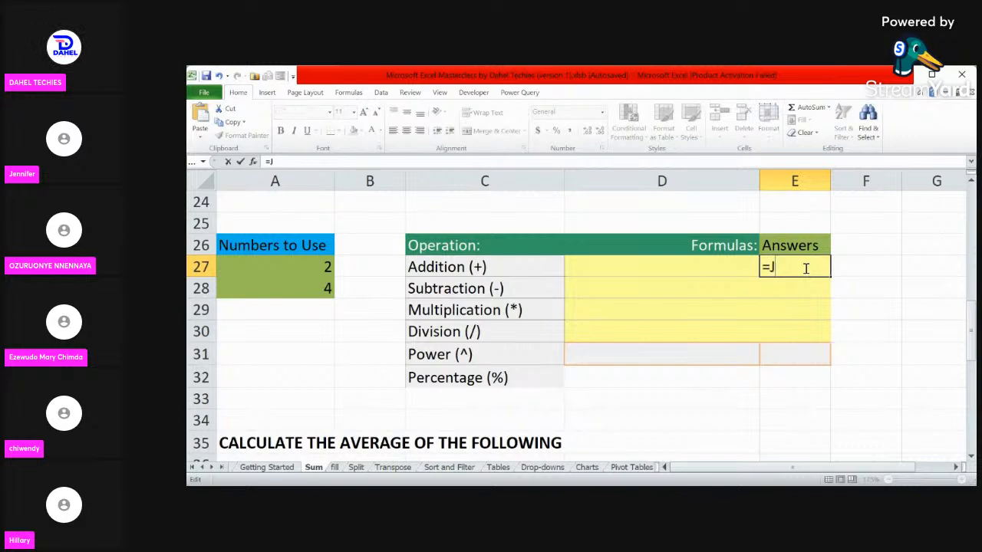
text(KAJ,AA)
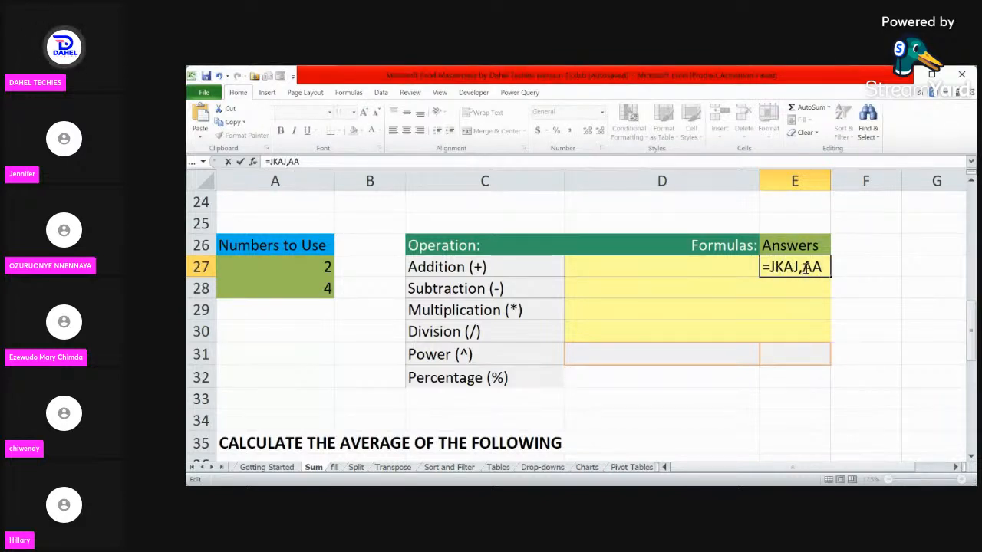
key(Return)
click(763, 261)
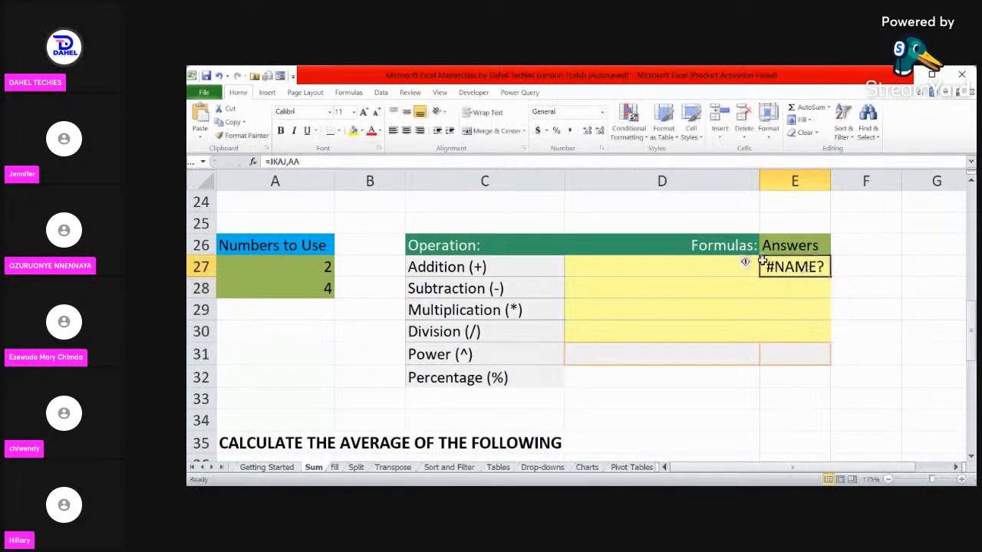
mouse_move(755, 267)
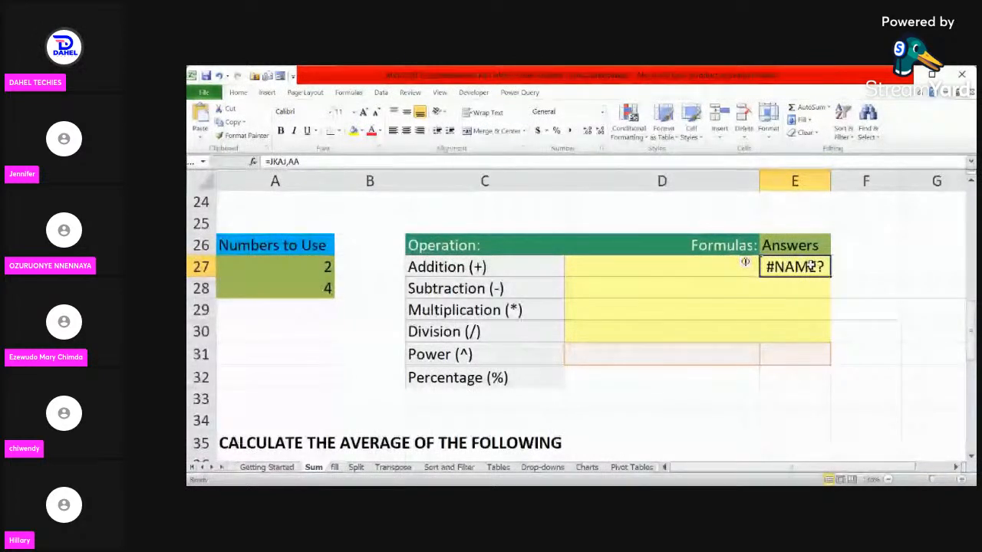
Clear the #NAME? entry from E27 and compare the Addition and Subtraction formula and answer cells.
key(BackSpace)
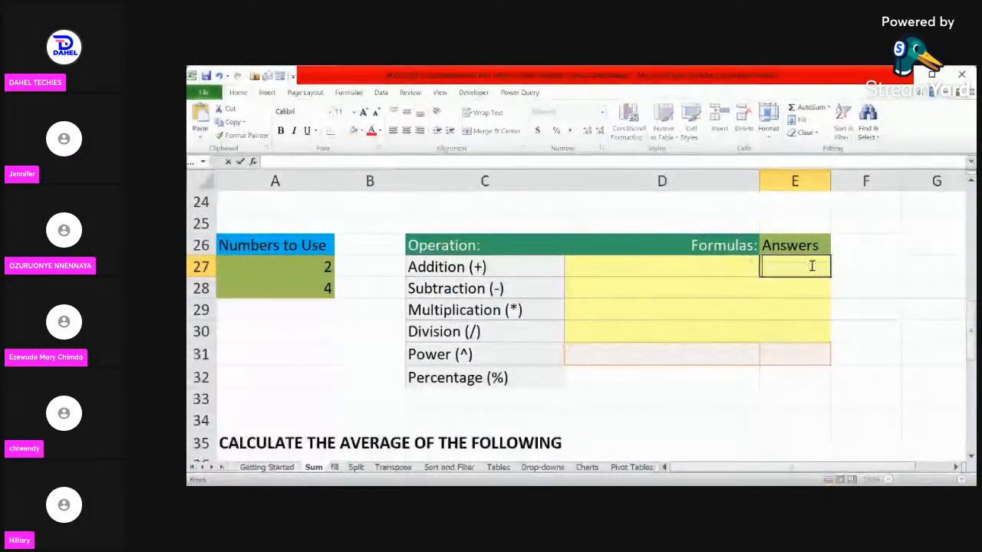
click(648, 268)
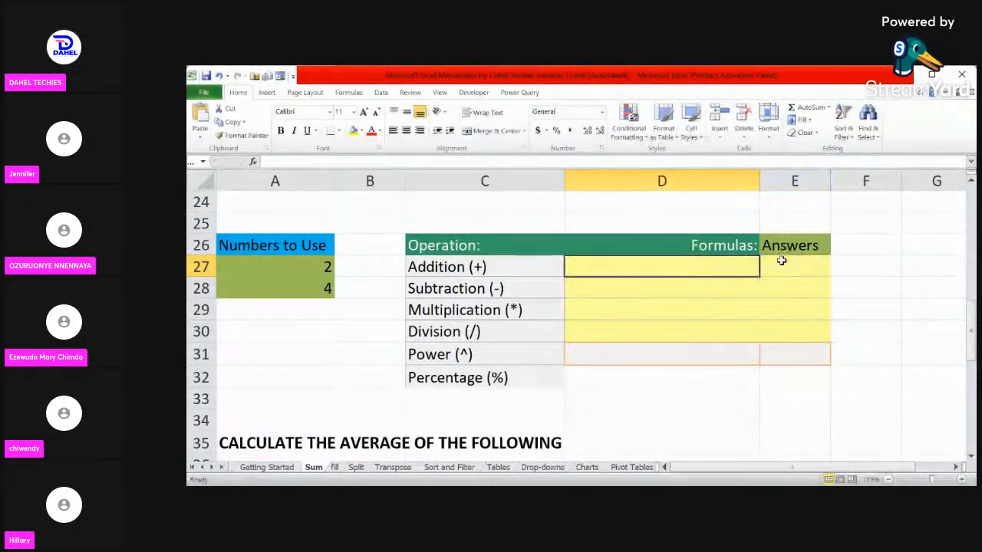
click(779, 263)
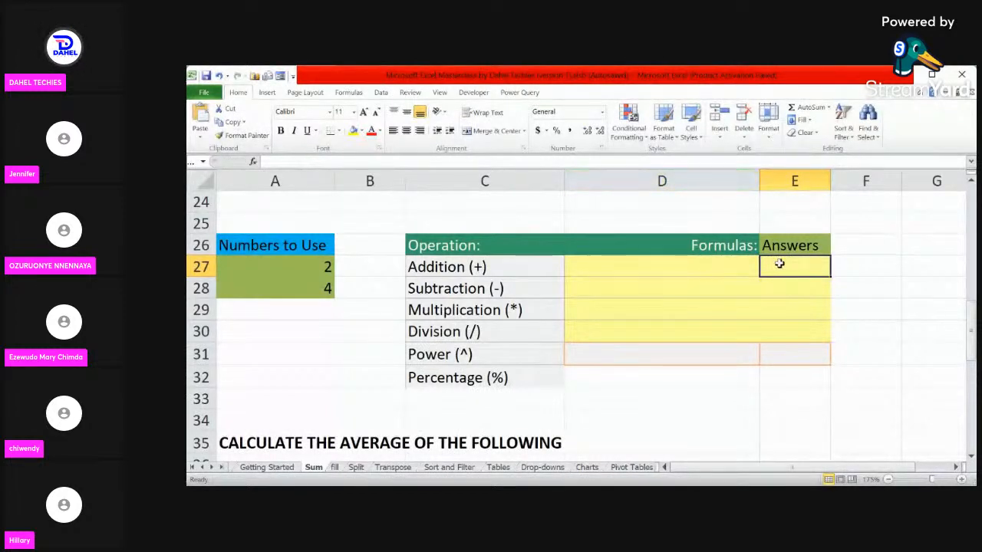
click(659, 271)
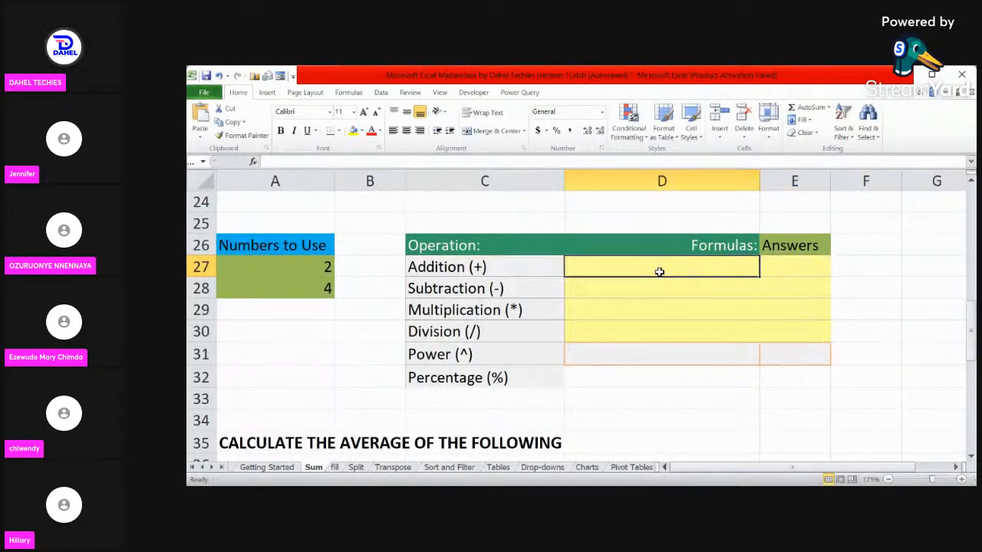
click(808, 264)
click(631, 267)
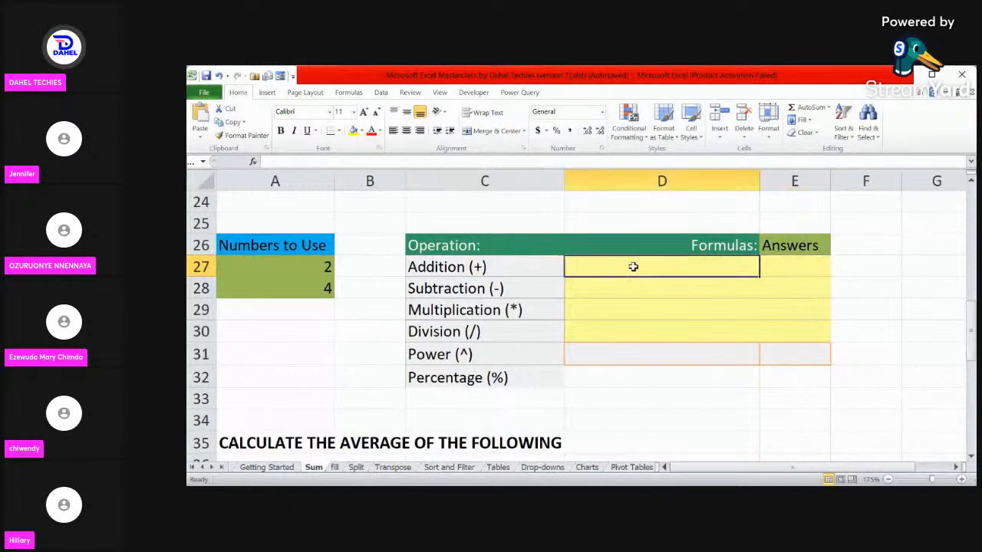
click(803, 271)
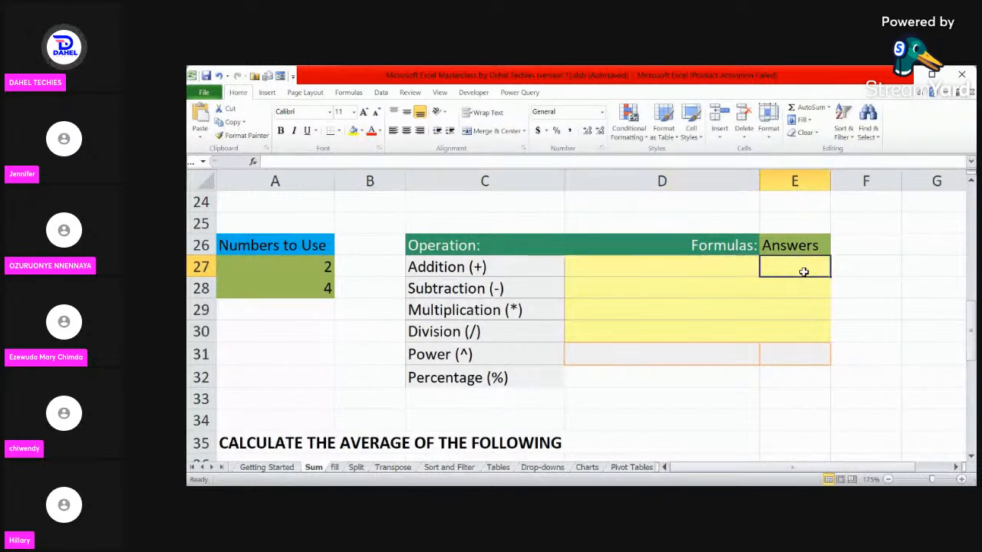
click(697, 264)
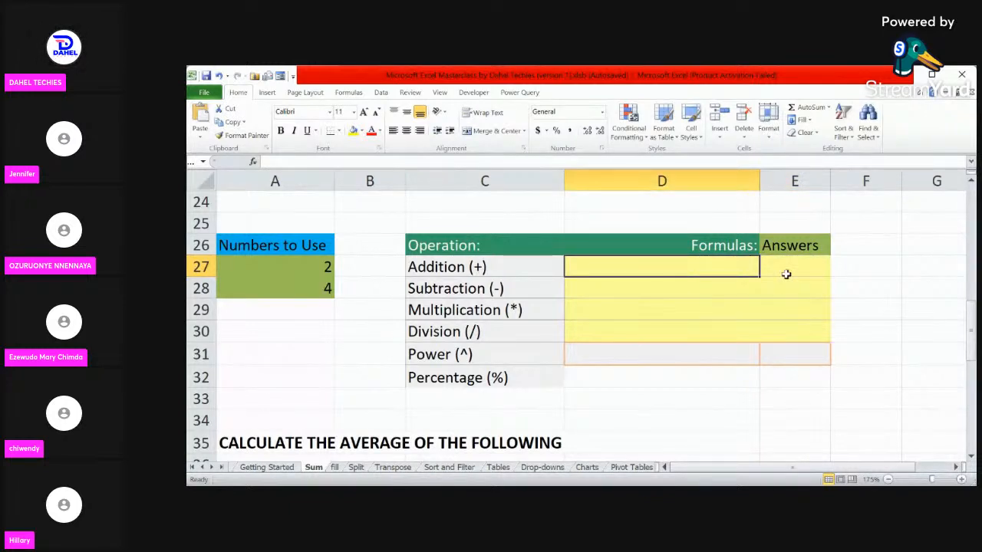
click(786, 270)
click(706, 282)
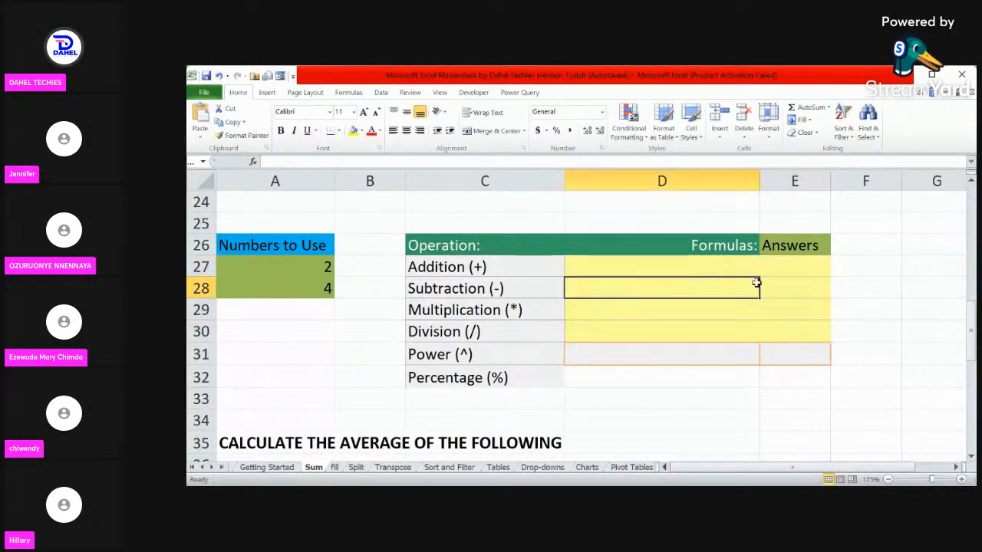
click(777, 286)
click(769, 270)
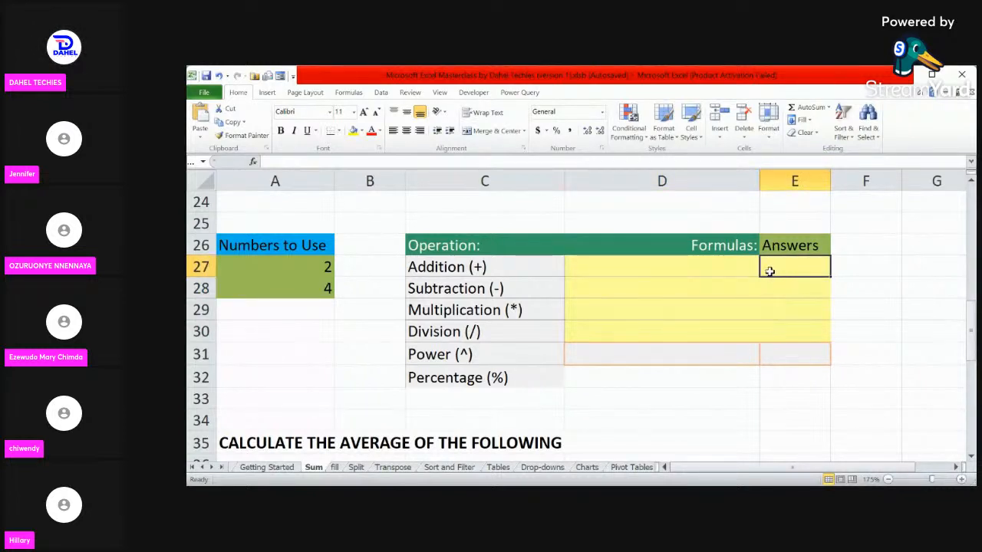
click(726, 269)
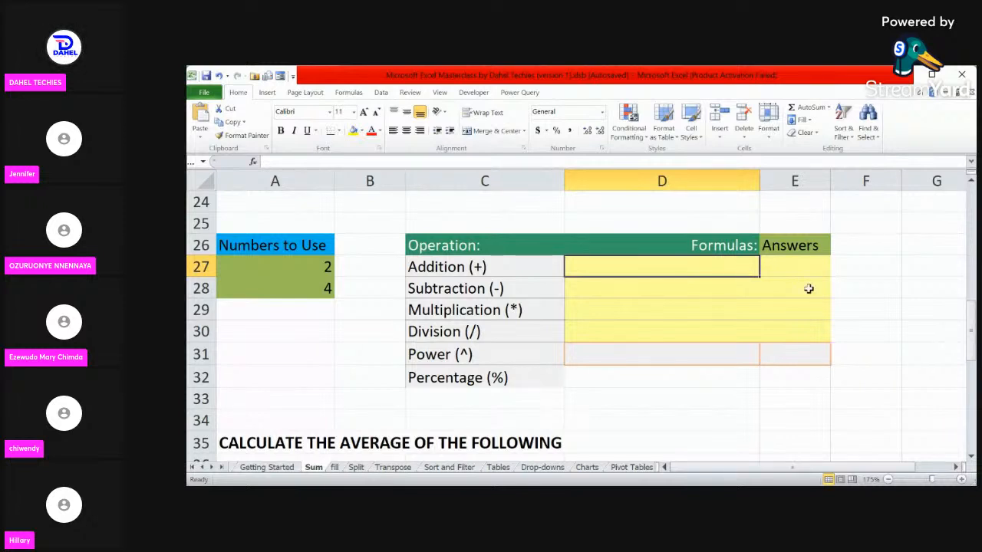
click(777, 266)
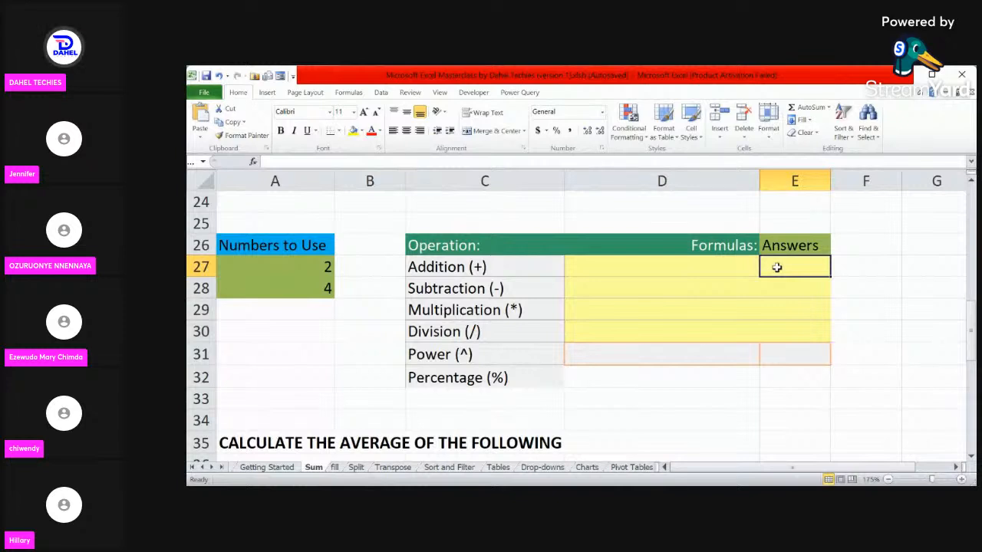
click(636, 407)
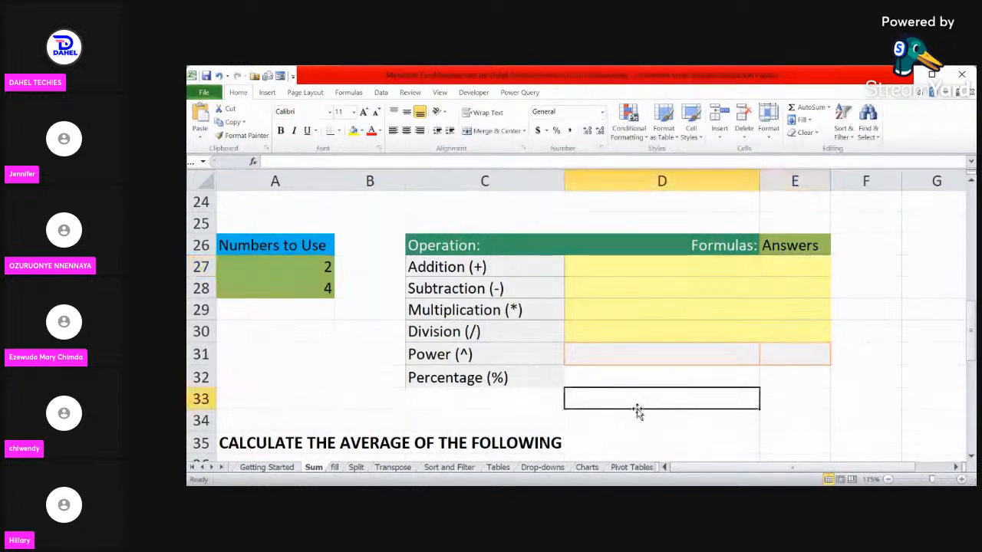
click(388, 415)
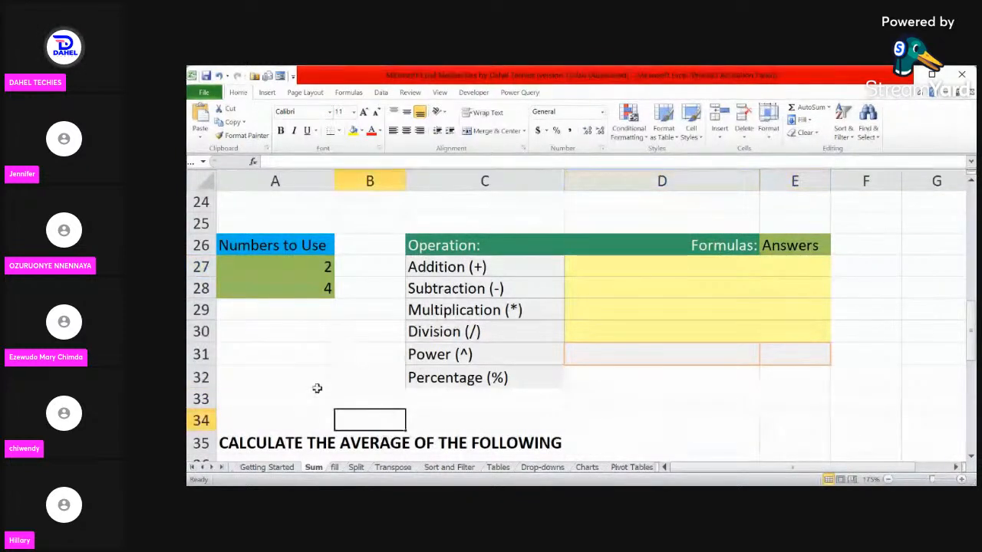
click(316, 394)
click(256, 353)
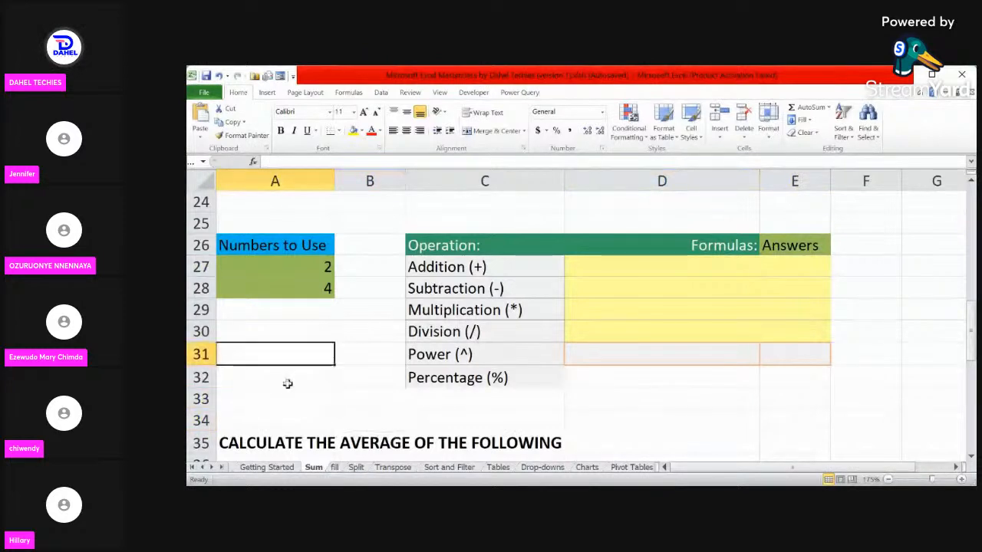
click(288, 380)
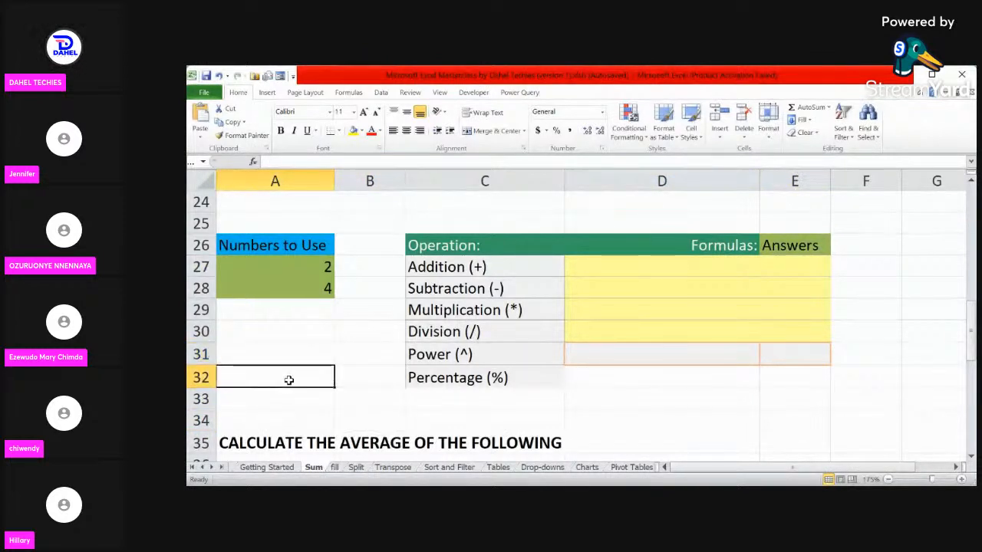
click(293, 358)
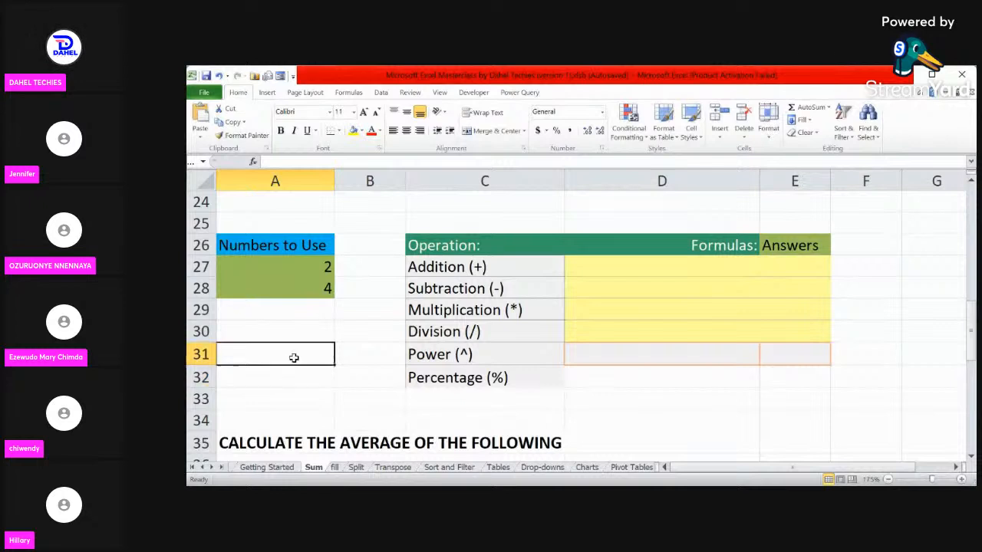
click(268, 331)
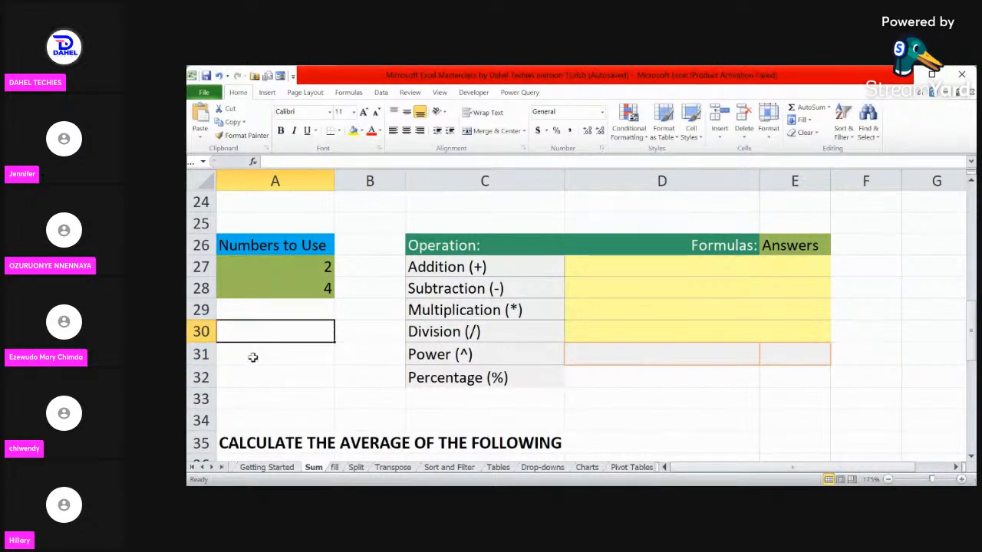
click(253, 357)
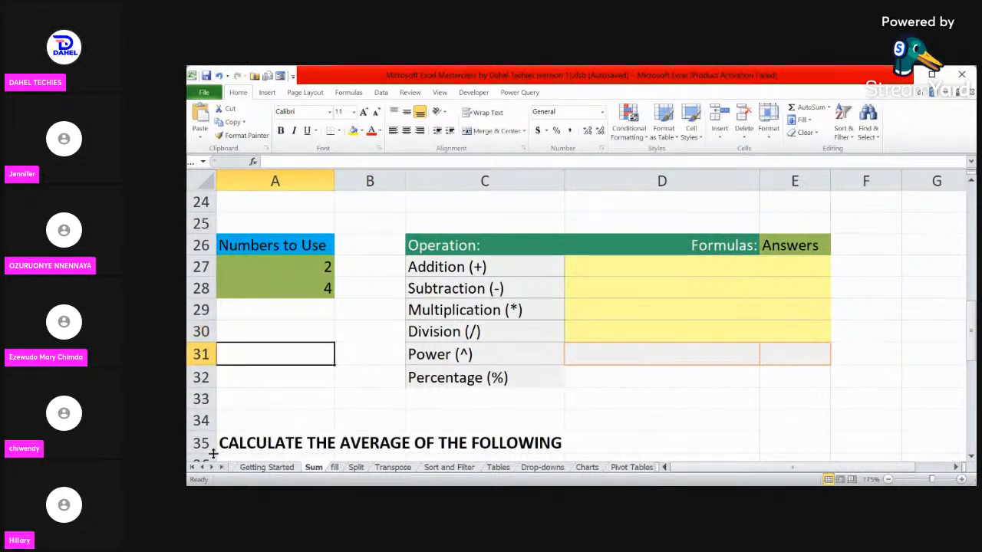
click(272, 398)
click(267, 381)
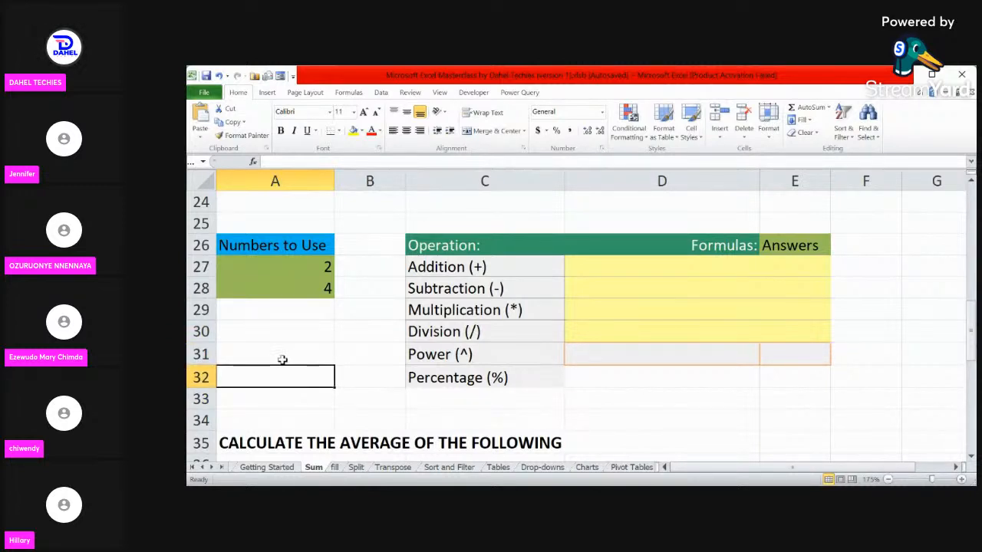
click(280, 360)
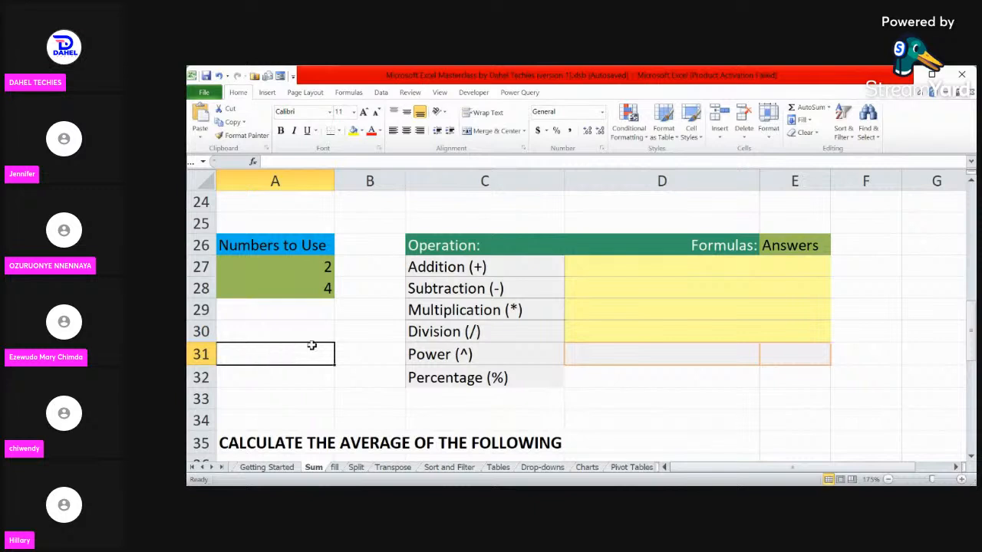
click(300, 334)
click(254, 368)
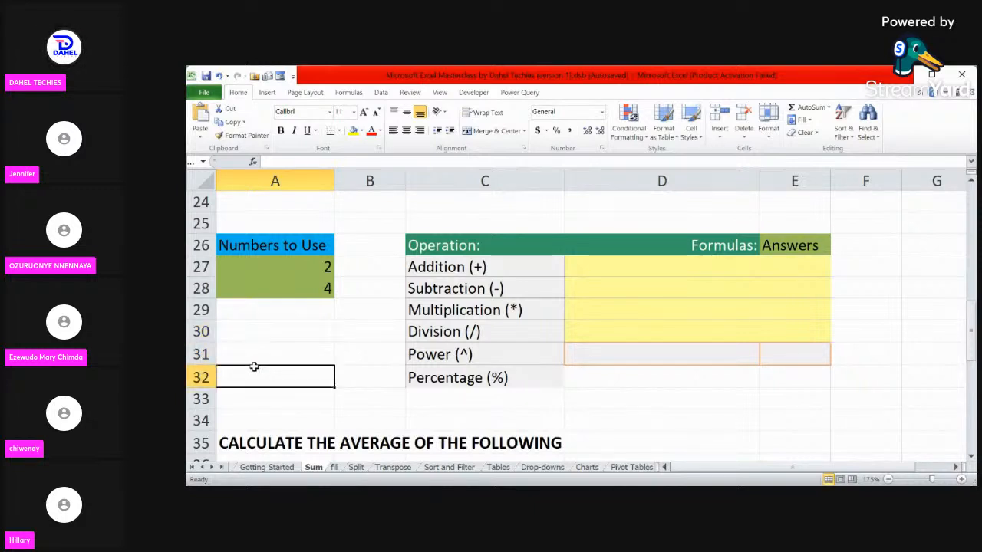
text(=)
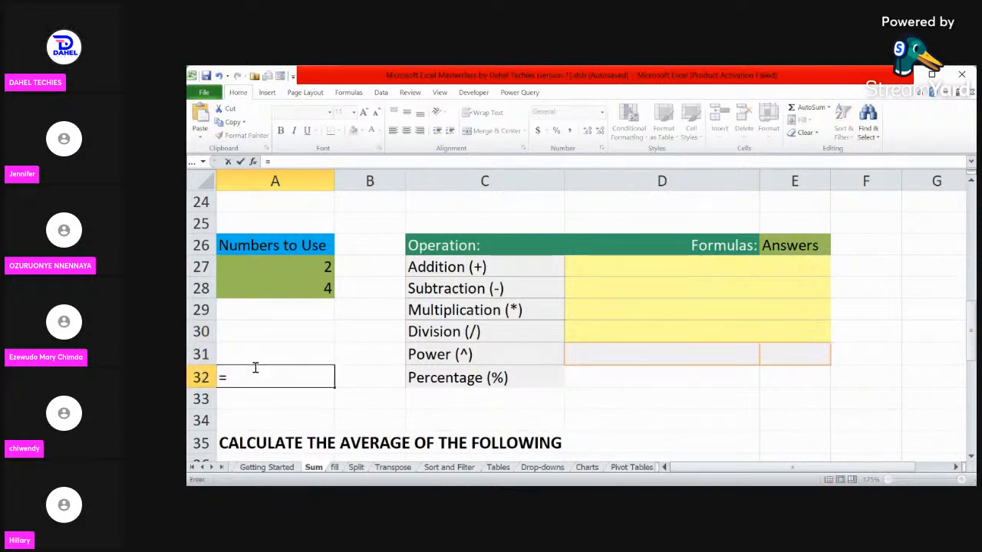
text(VLOO)
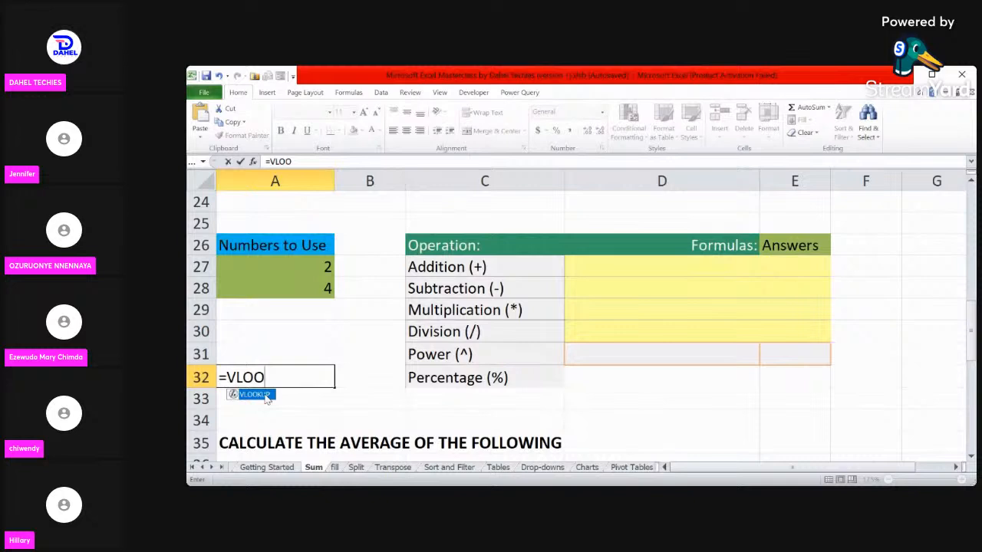
click(285, 381)
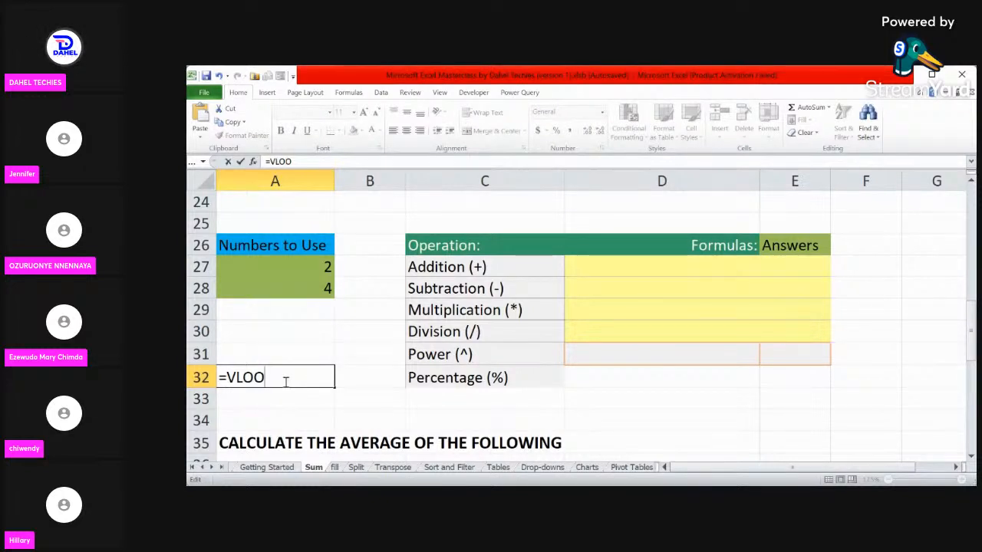
key(BackSpace)
key(BackSpace)
key(BackSpace)
key(BackSpace)
text(XL)
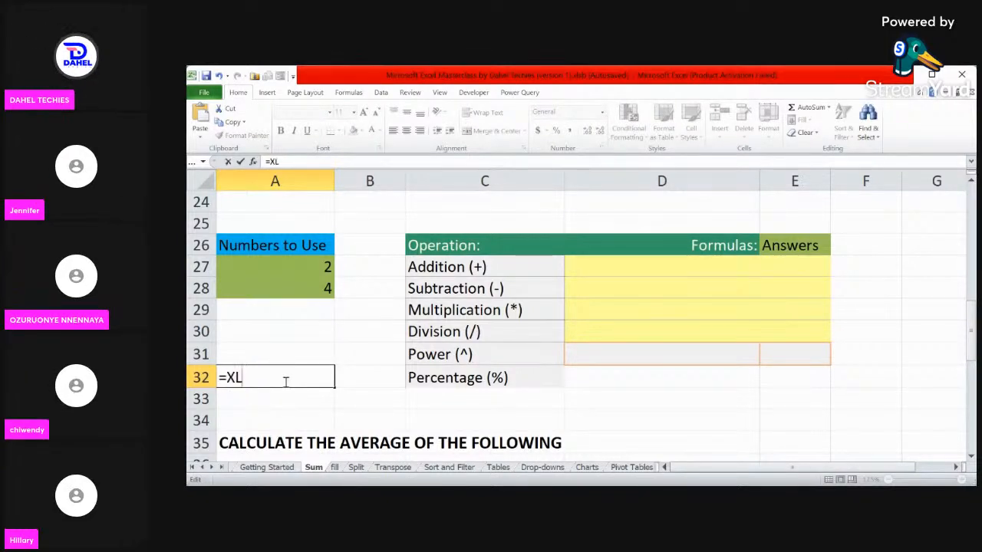
text(OOK)
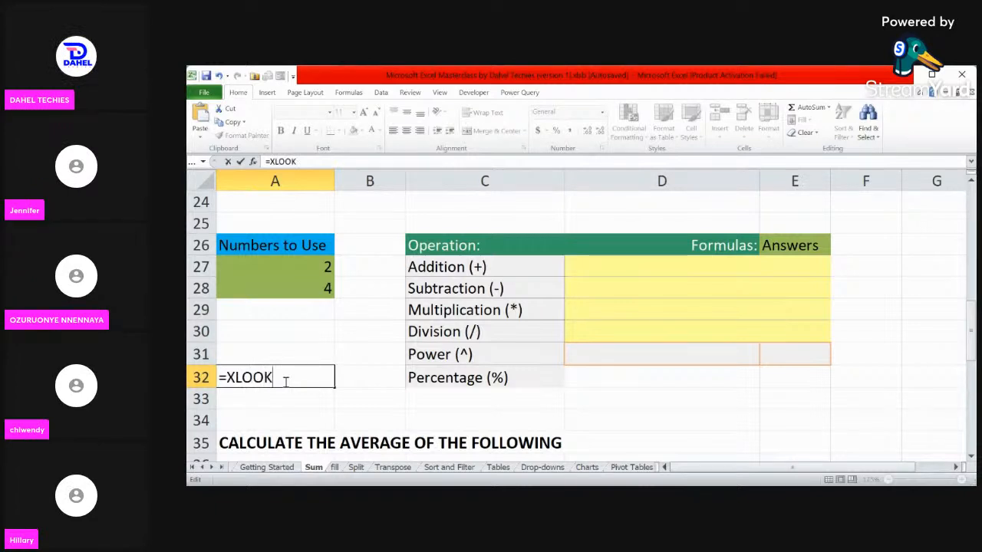
text(UP)
key(Return)
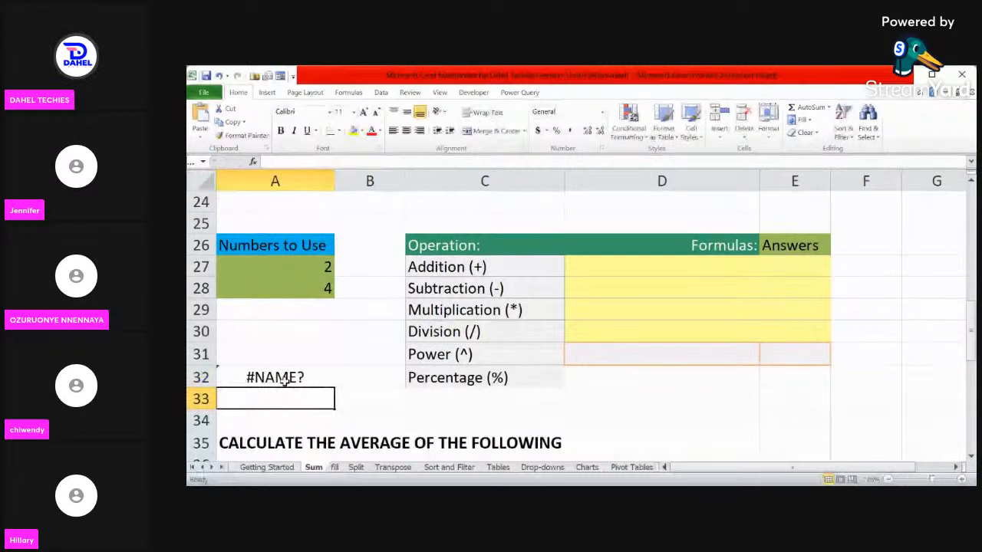
click(284, 382)
key(BackSpace)
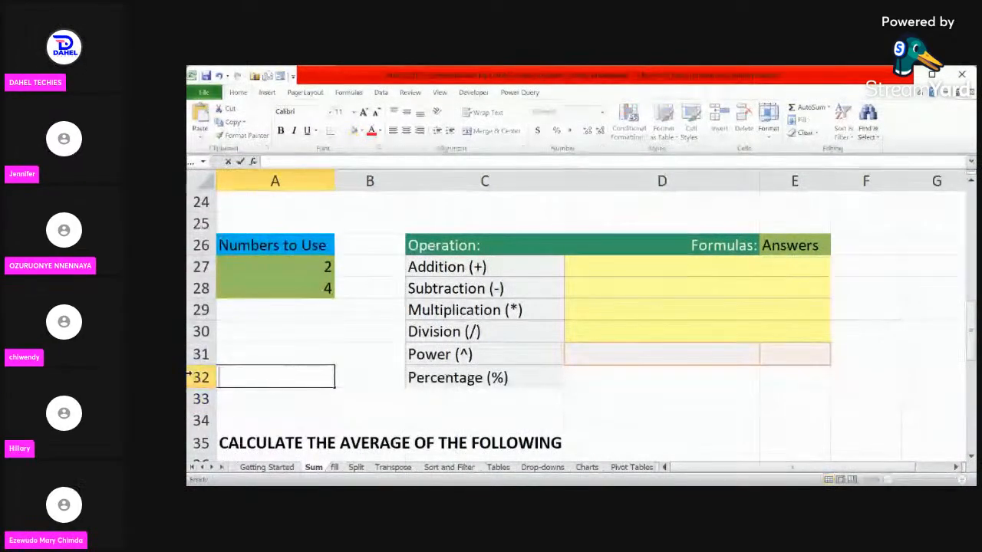
click(235, 356)
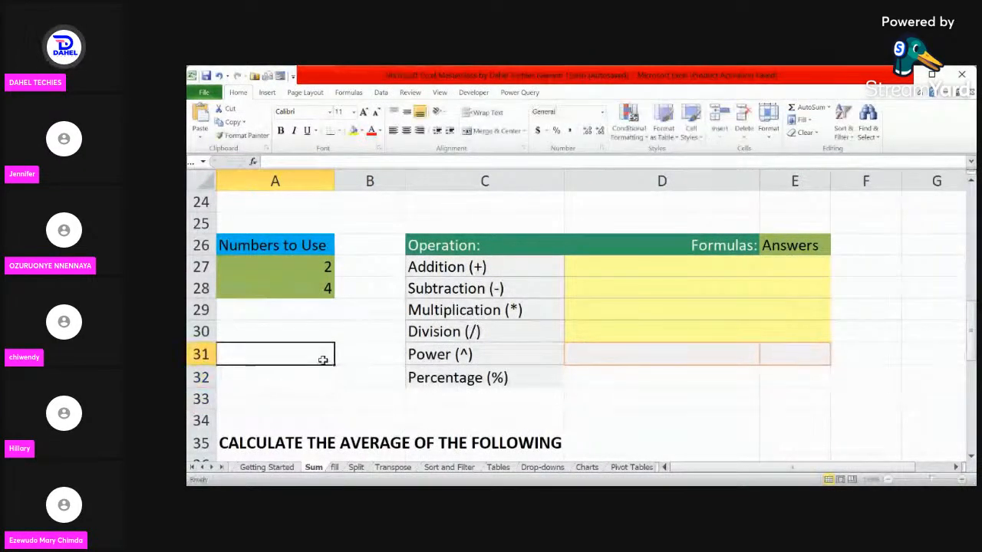
click(322, 383)
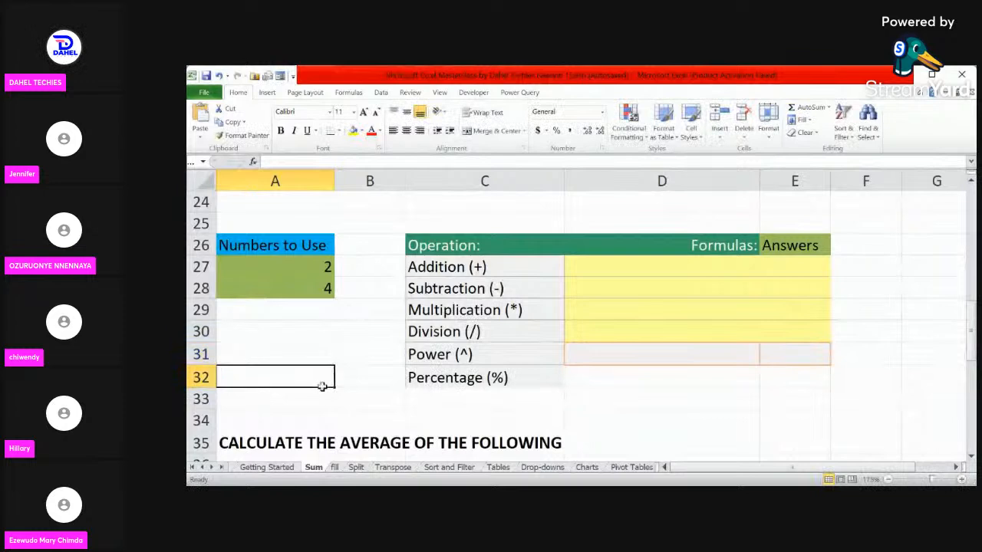
click(360, 397)
click(881, 375)
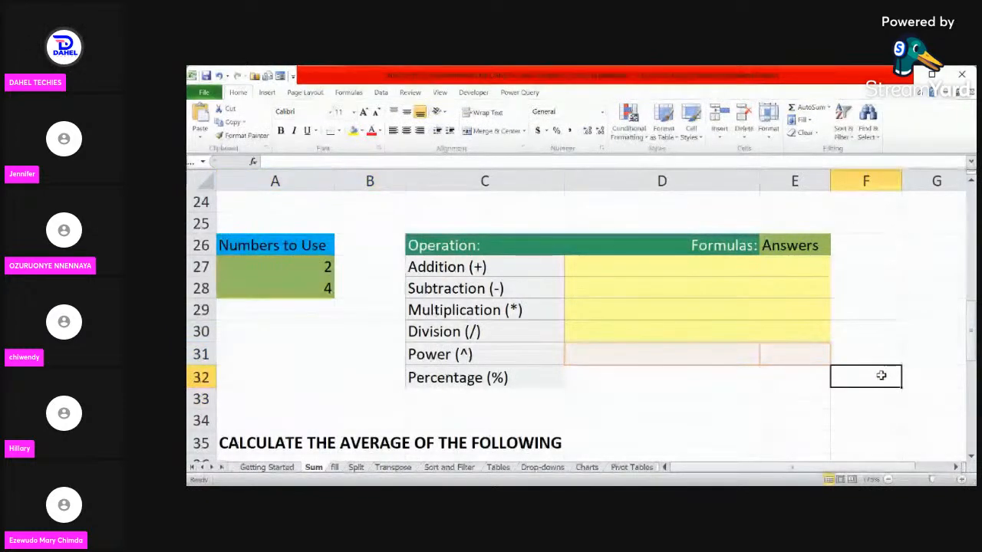
mouse_move(882, 375)
mouse_down()
mouse_move(949, 235)
mouse_move(885, 396)
mouse_move(886, 374)
mouse_up()
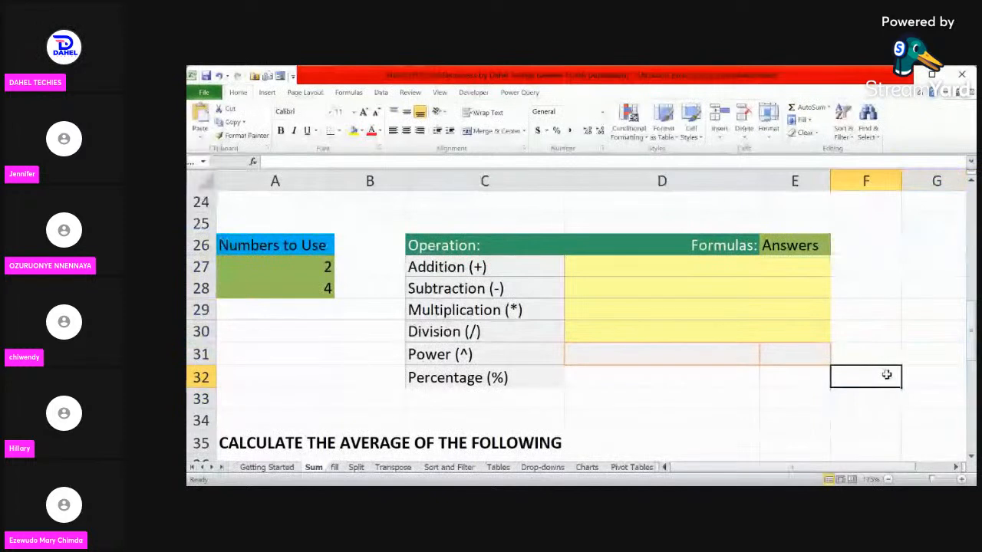
click(925, 353)
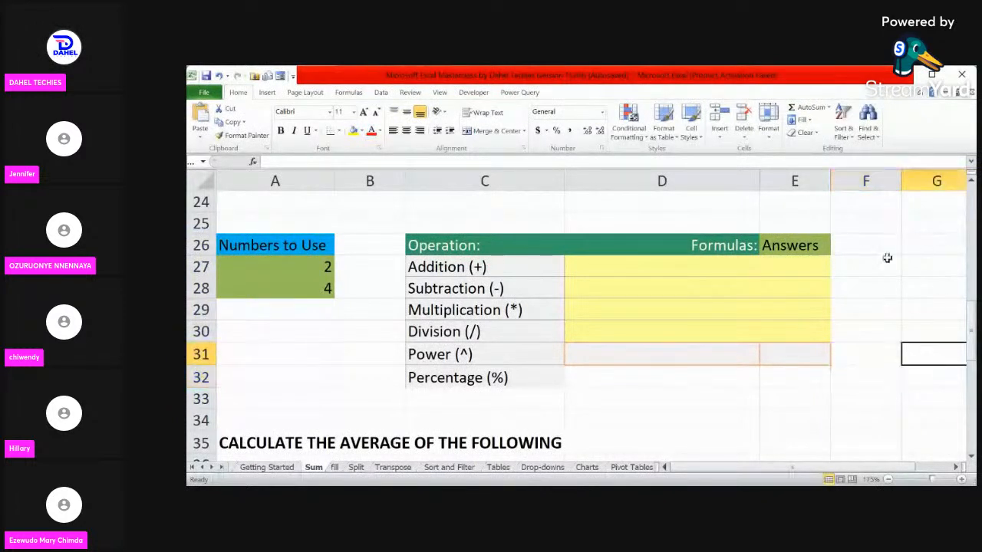
click(920, 254)
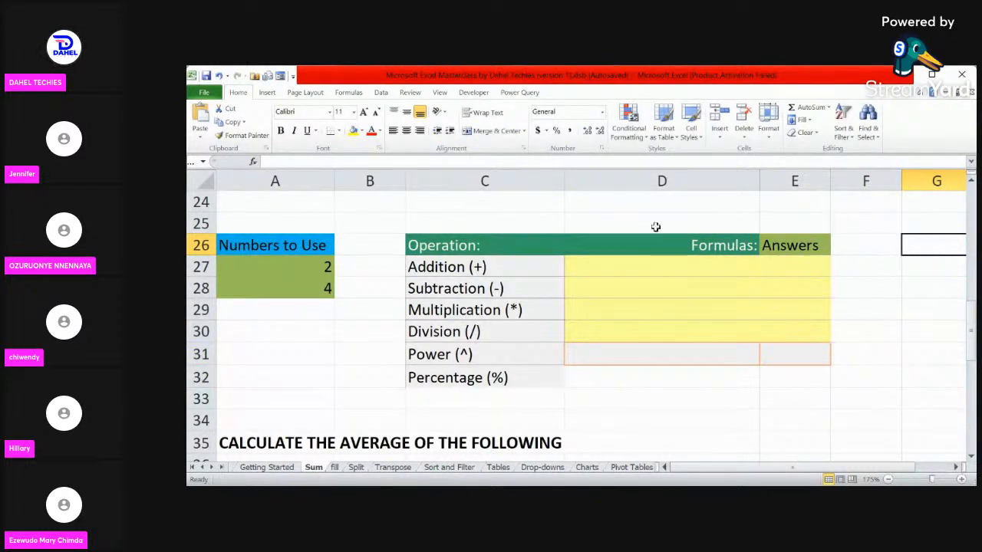
click(613, 267)
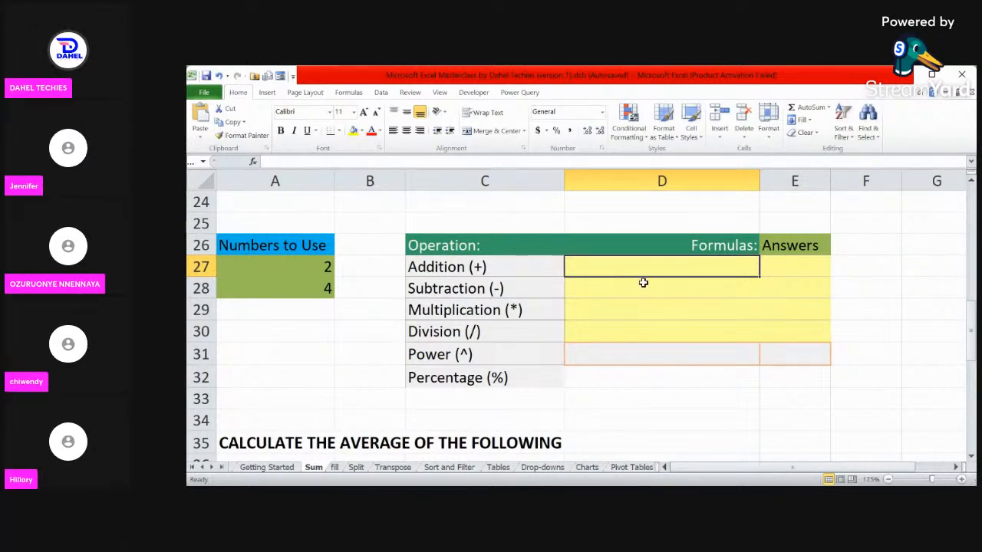
click(775, 270)
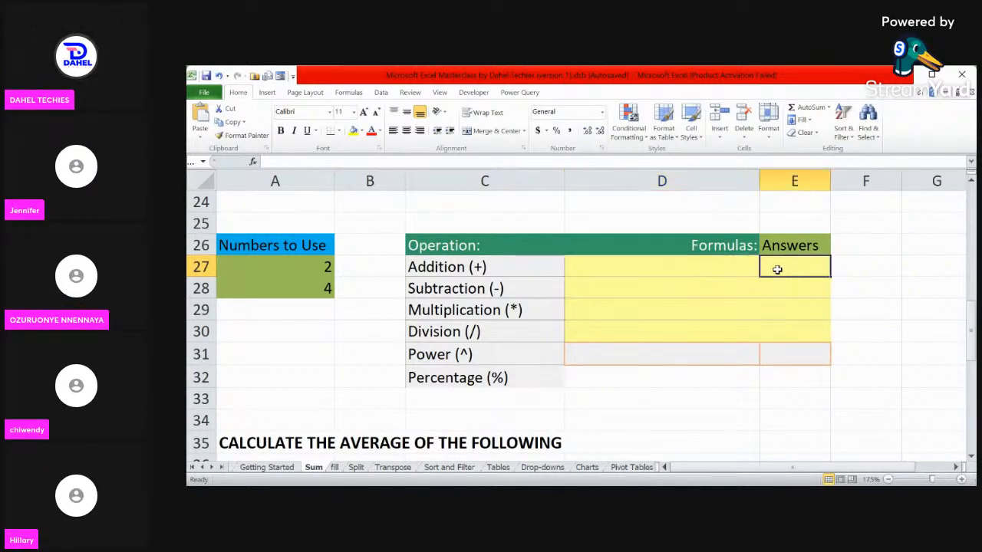
click(650, 264)
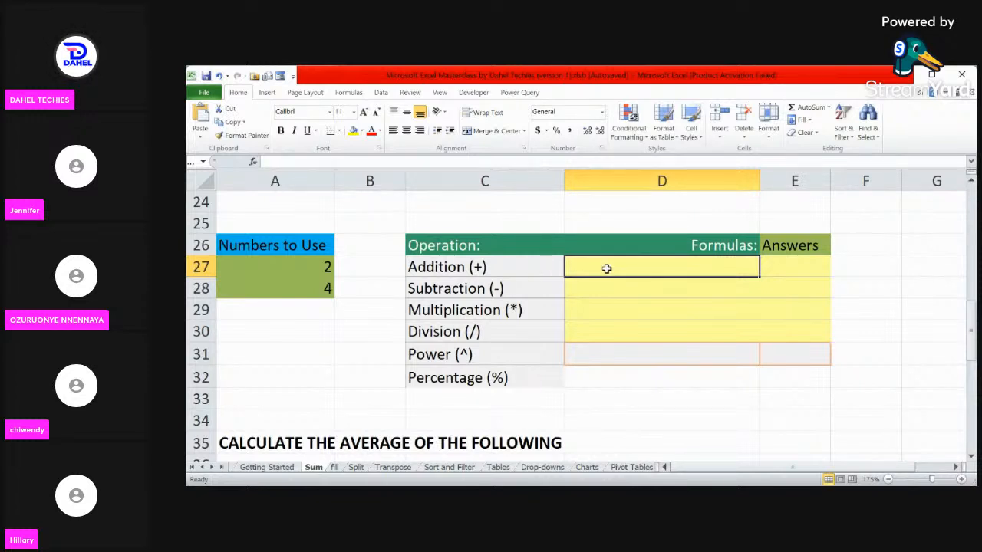
Enter =2+4 in D27 so it displays 6.
text(=)
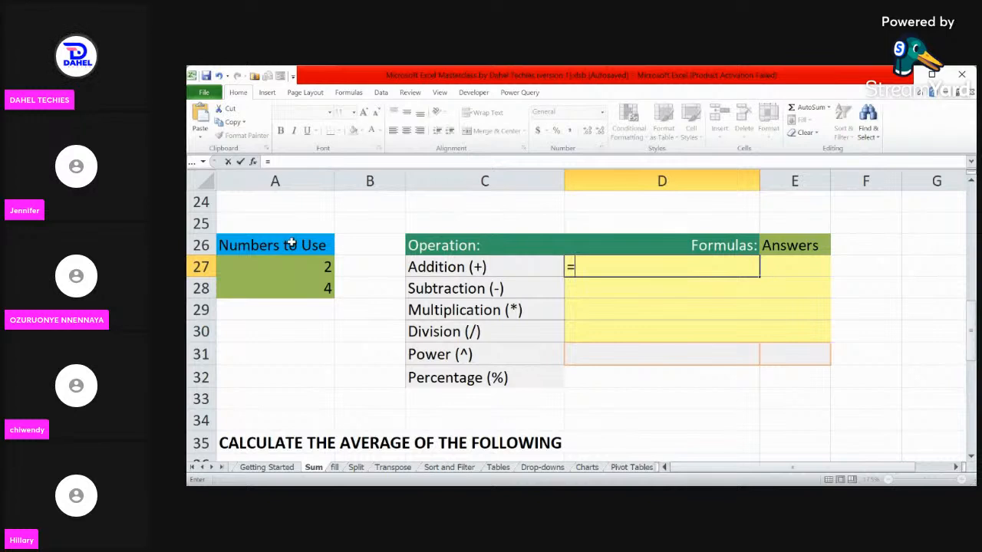
scroll(291, 244, up, 2)
scroll(576, 322, down, 1)
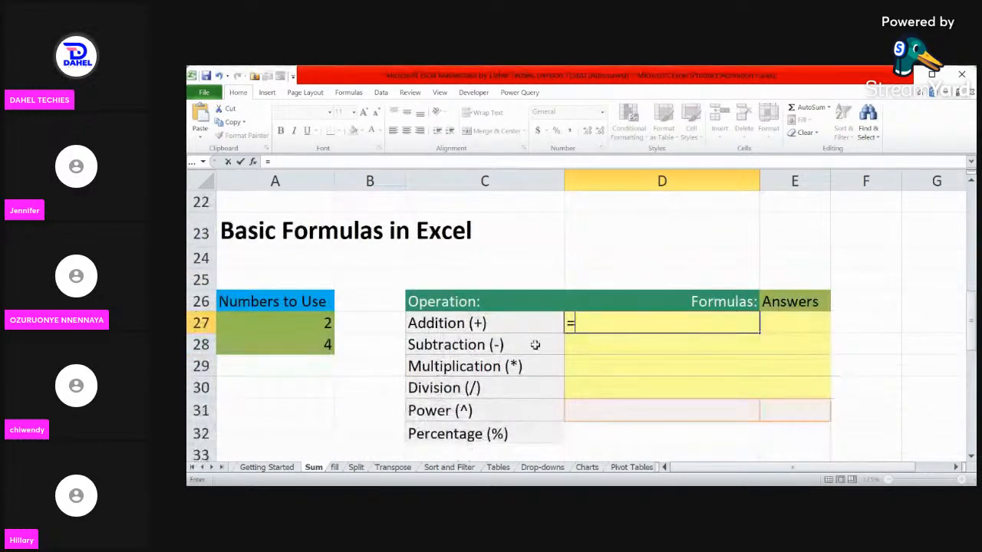
text(2)
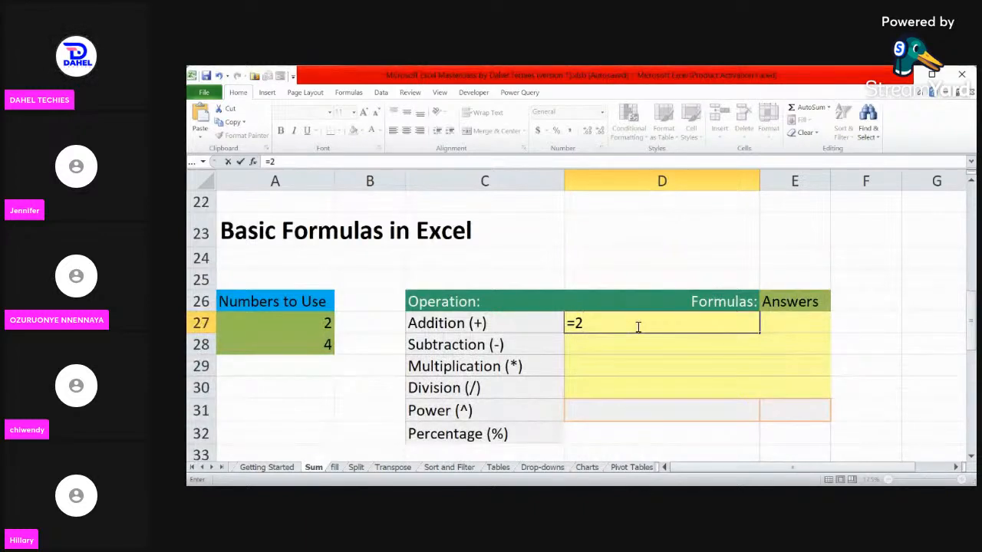
text(+4)
key(Return)
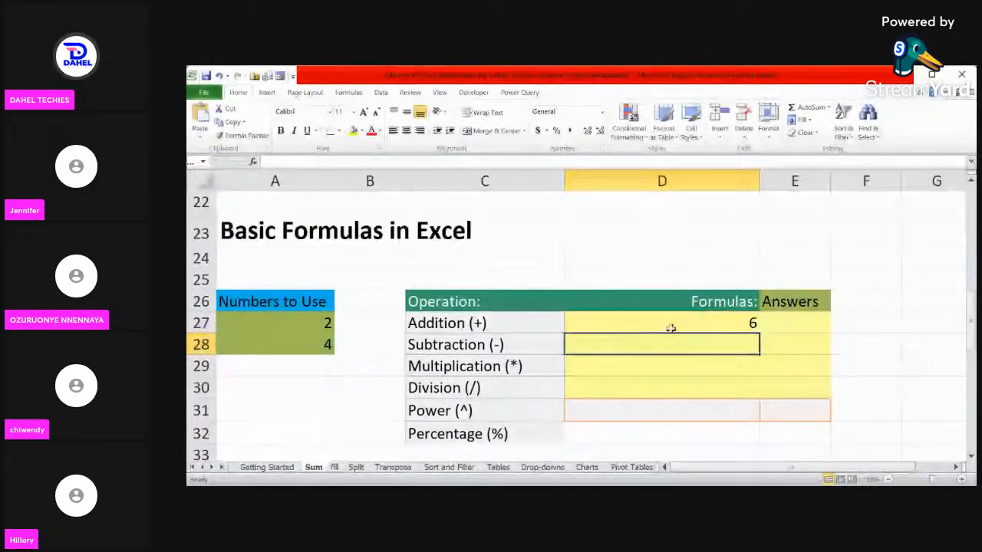
Compare D27 and E27 in the formula bar, then clear D27 for re-entry.
click(670, 328)
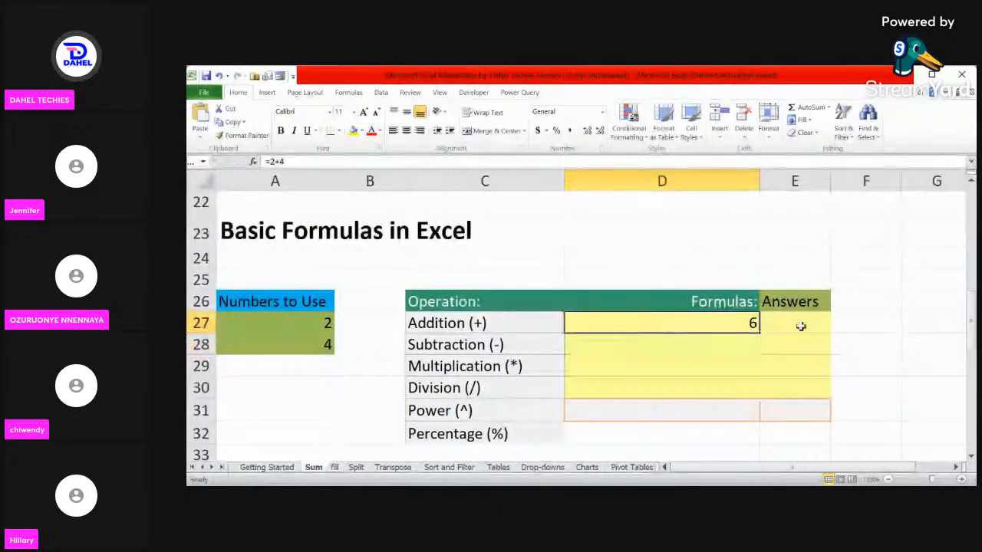
click(808, 322)
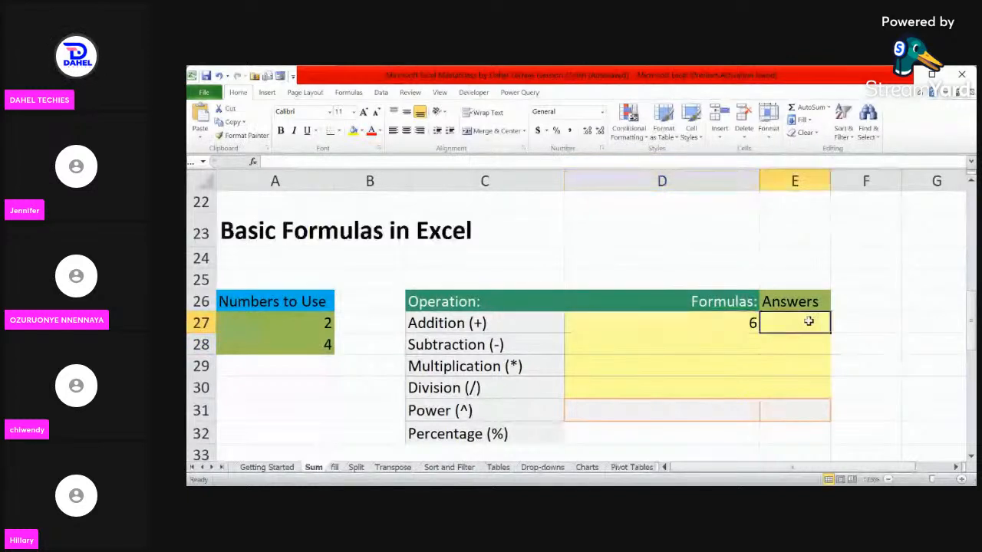
click(694, 329)
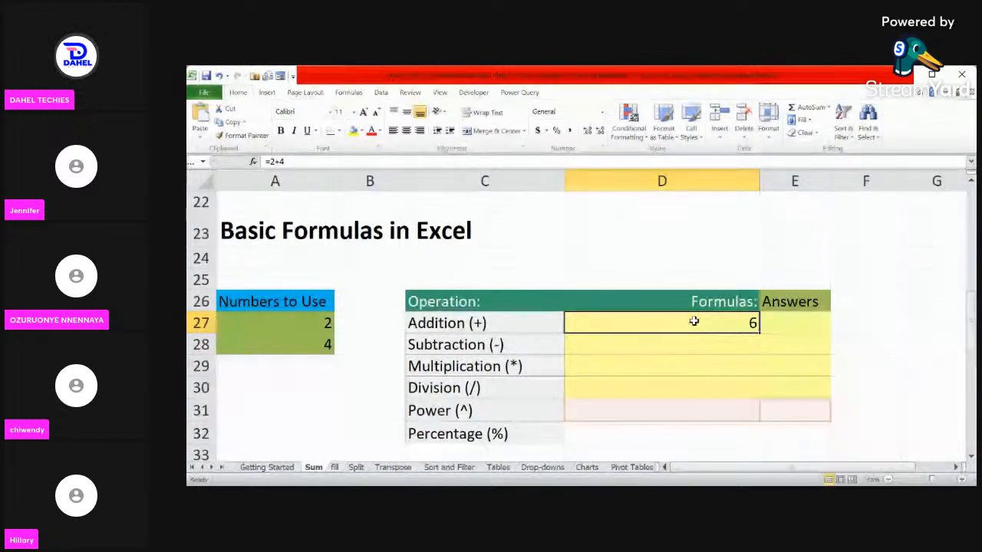
key(BackSpace)
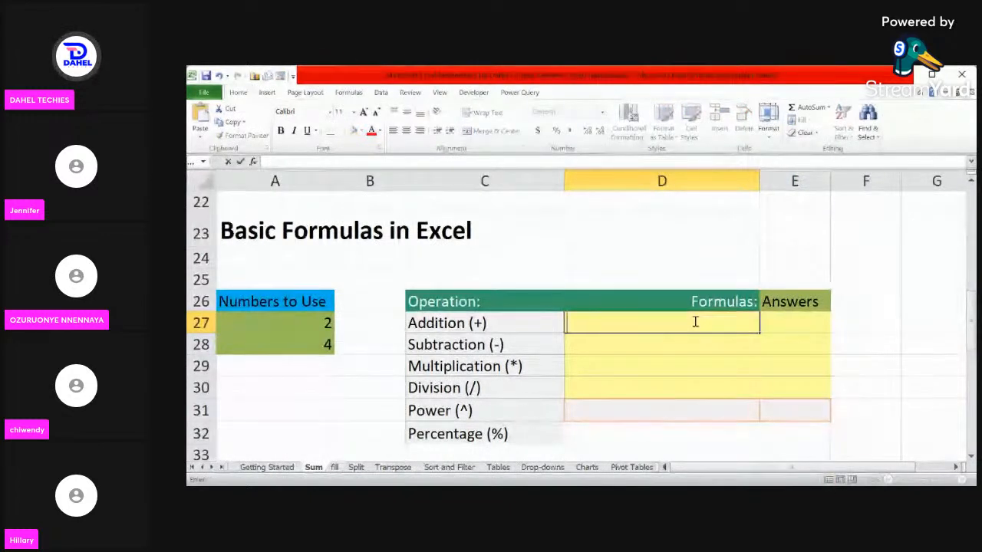
Enter the plain text [2+4 in D27, fixing a stray bracket and mistyped equals sign.
text(()
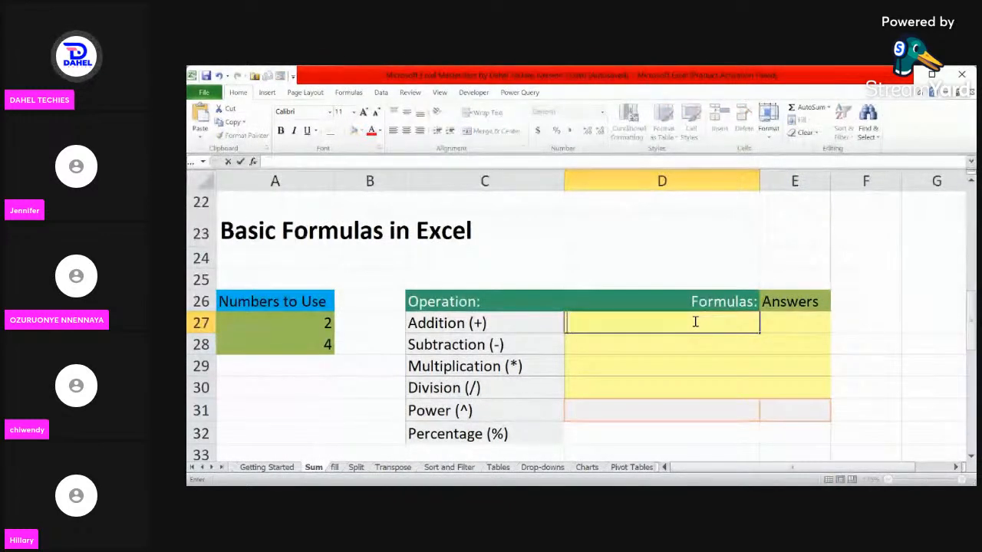
key(BackSpace)
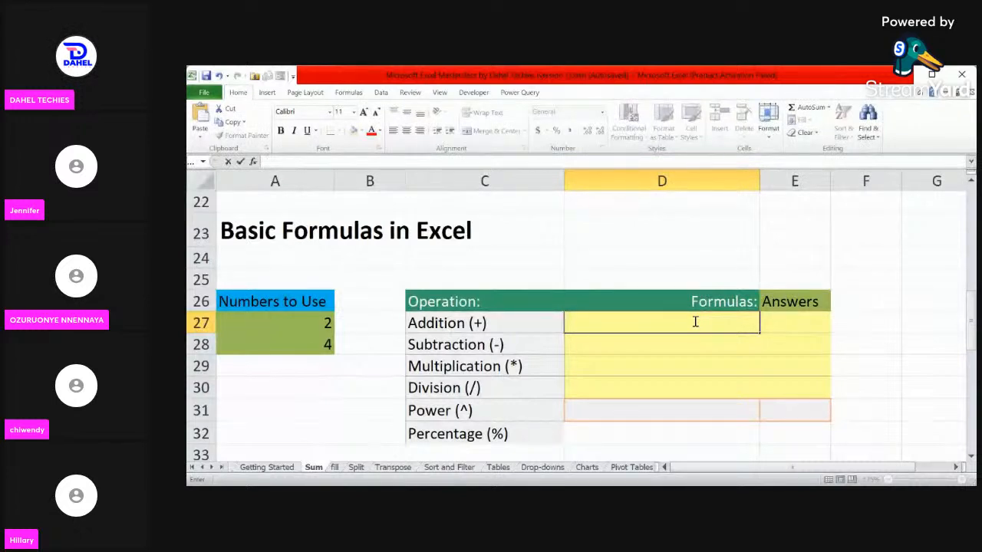
text([2=4)
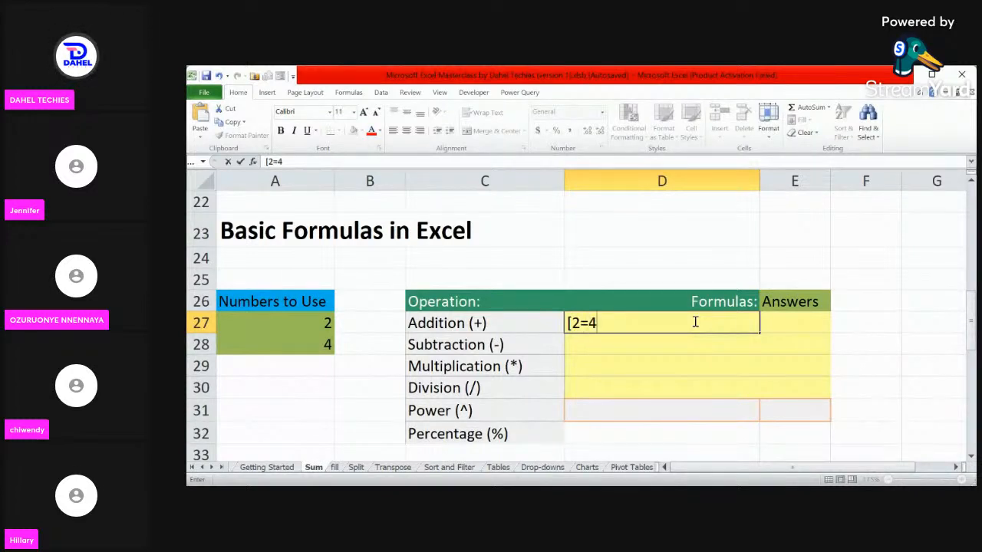
key(BackSpace)
key(BackSpace)
text(+4)
key(Return)
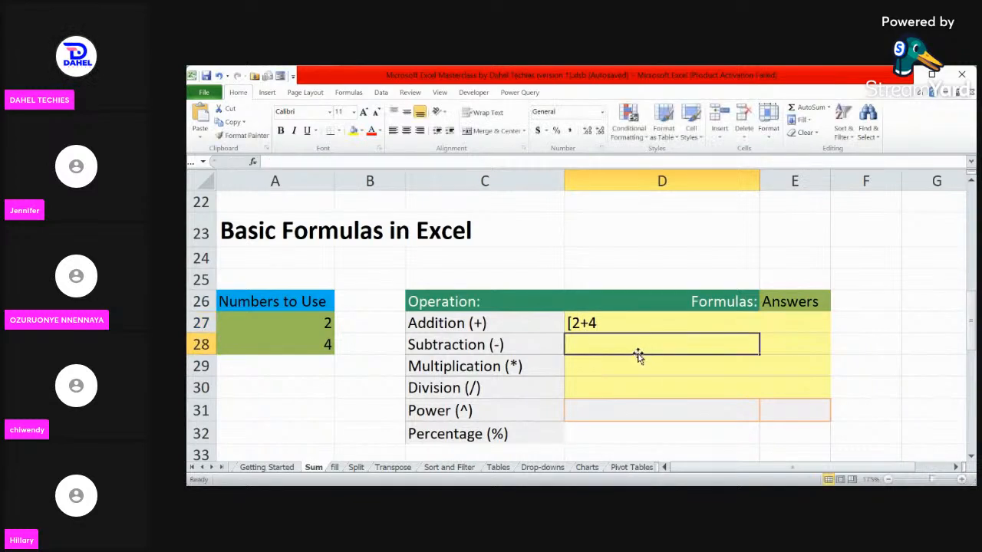
Inspect the formula and answer cells from D27/E27 through D32/E32.
click(601, 323)
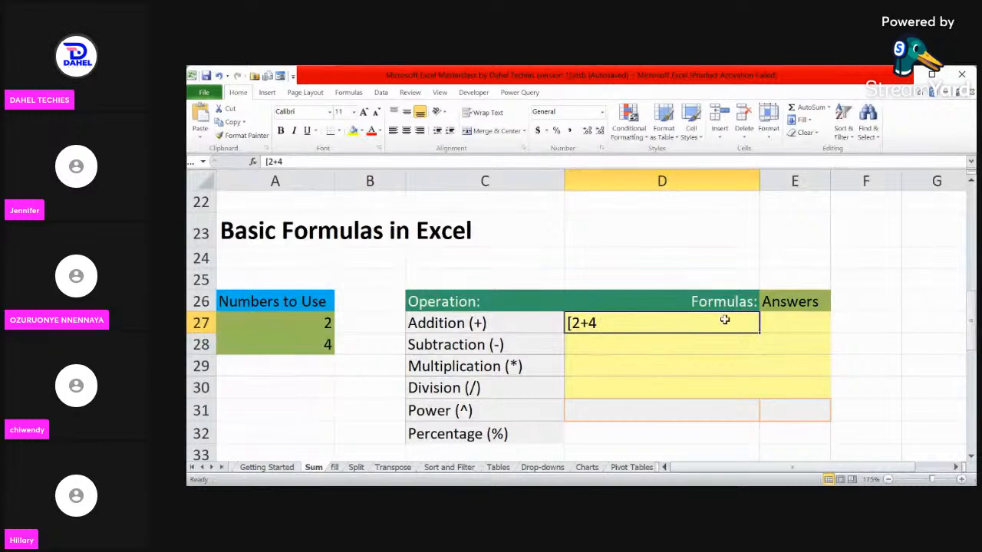
click(816, 325)
click(597, 346)
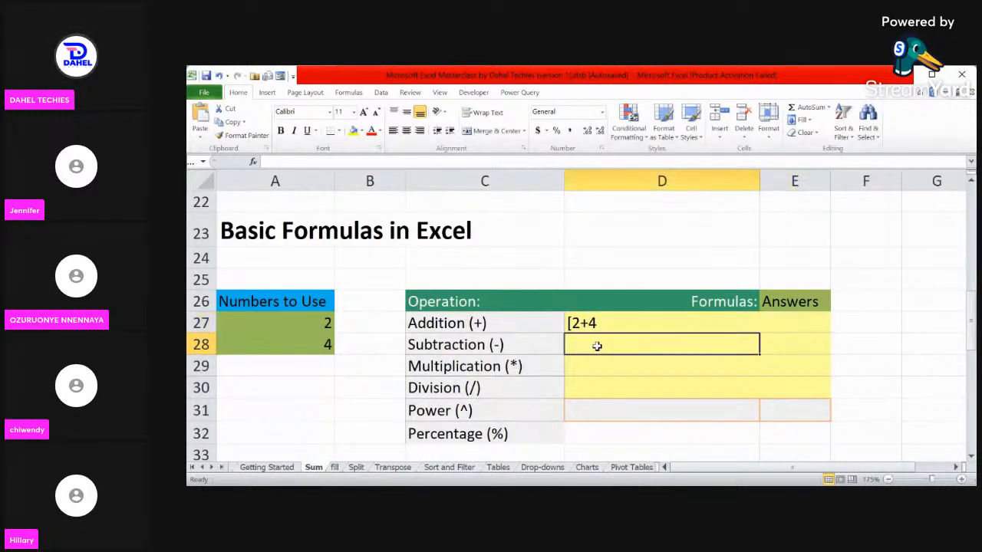
click(603, 395)
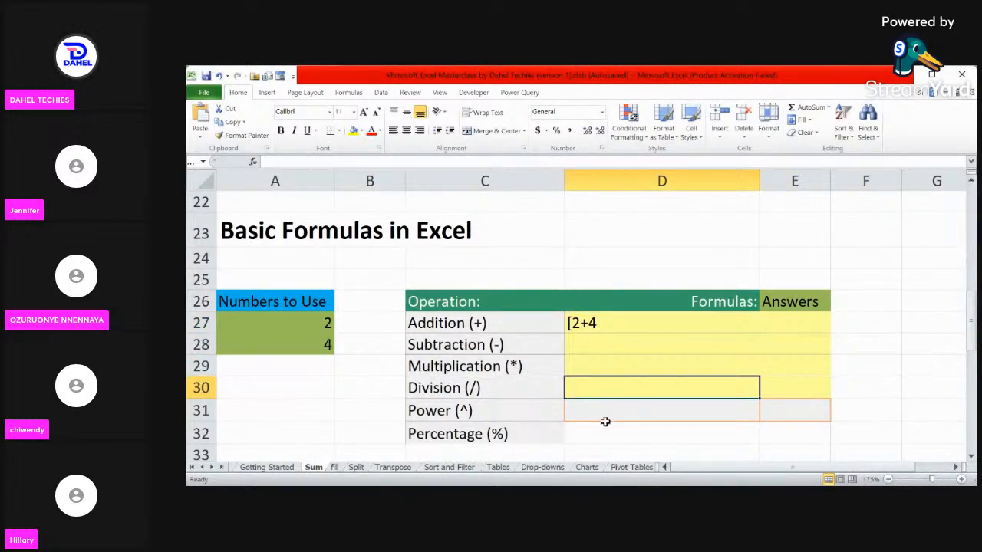
click(605, 424)
click(806, 438)
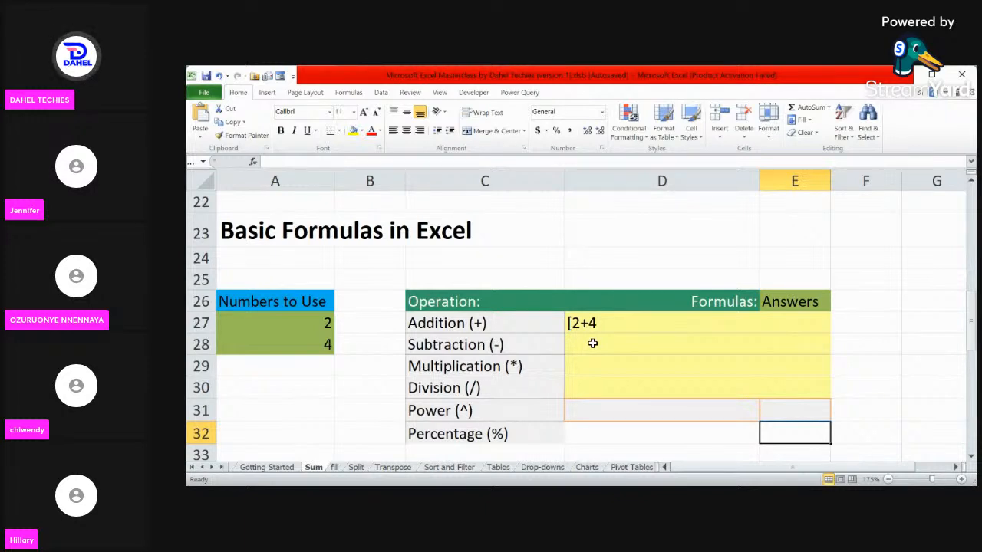
Scroll down the Sum sheet to the CALCULATE THE AVERAGE fruit table, then switch windows.
scroll(592, 344, down, 1)
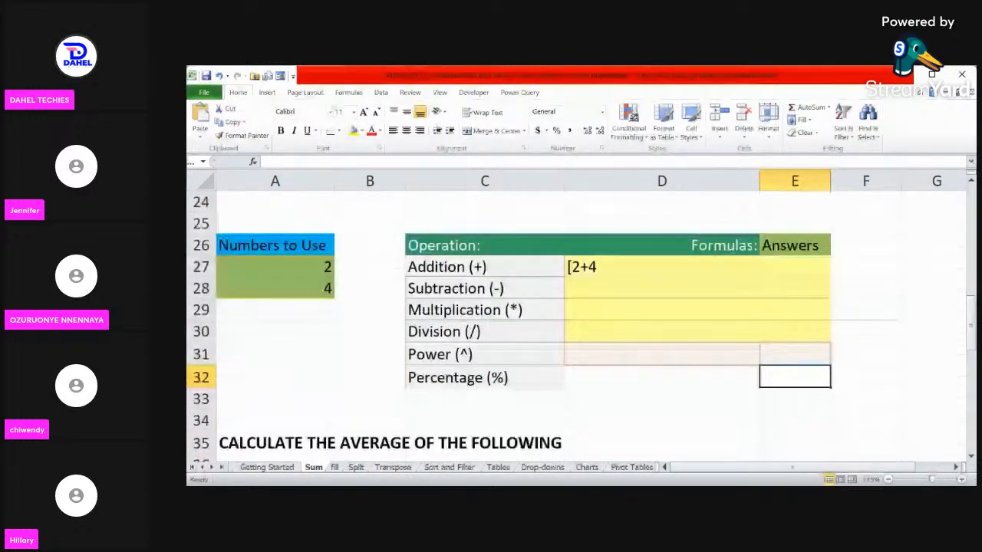
scroll(579, 322, up, 1)
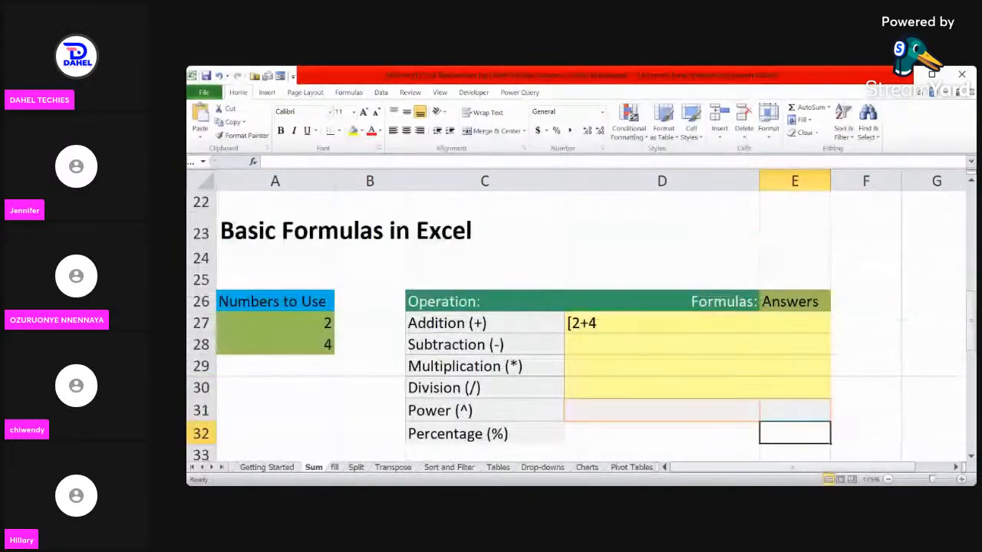
scroll(592, 330, down, 1)
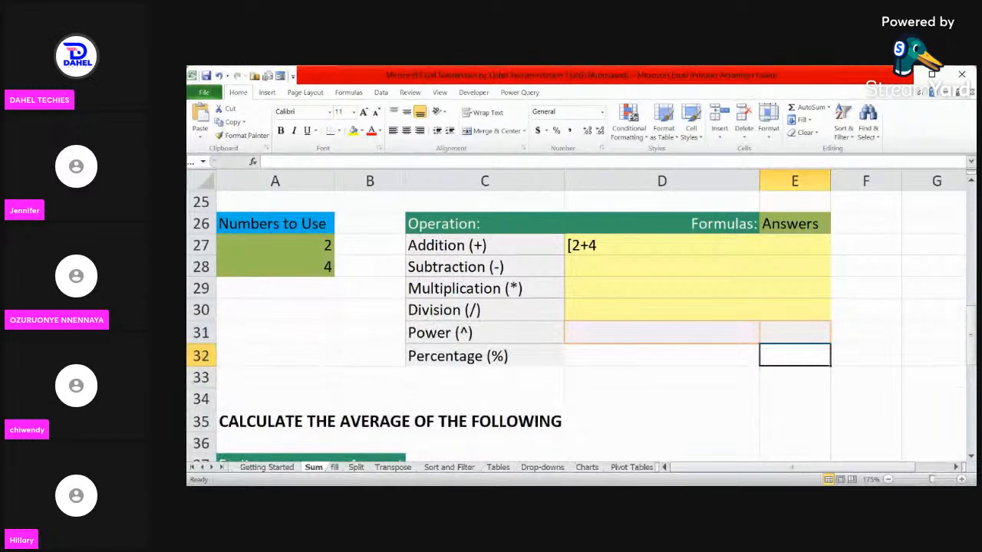
scroll(579, 323, down, 1)
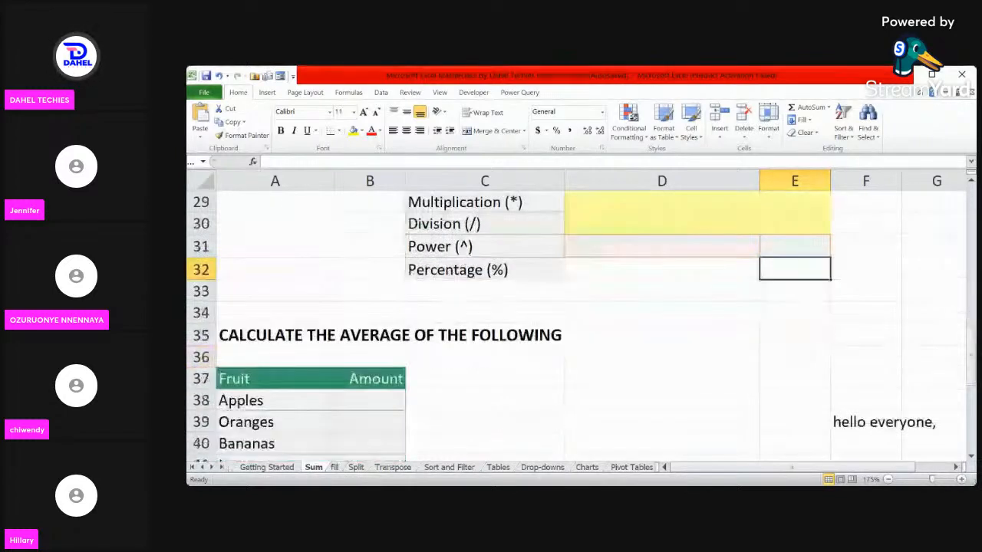
scroll(579, 322, down, 1)
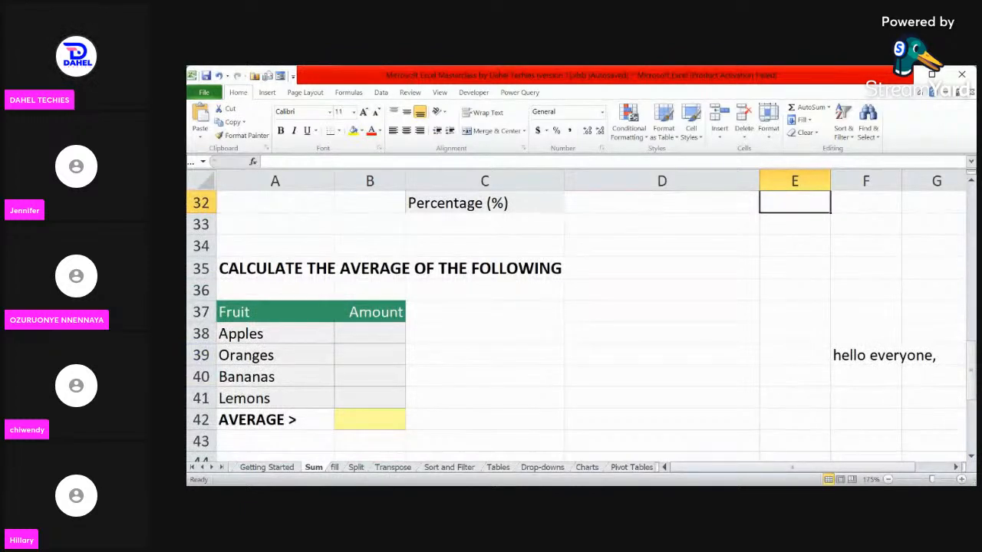
scroll(577, 323, down, 2)
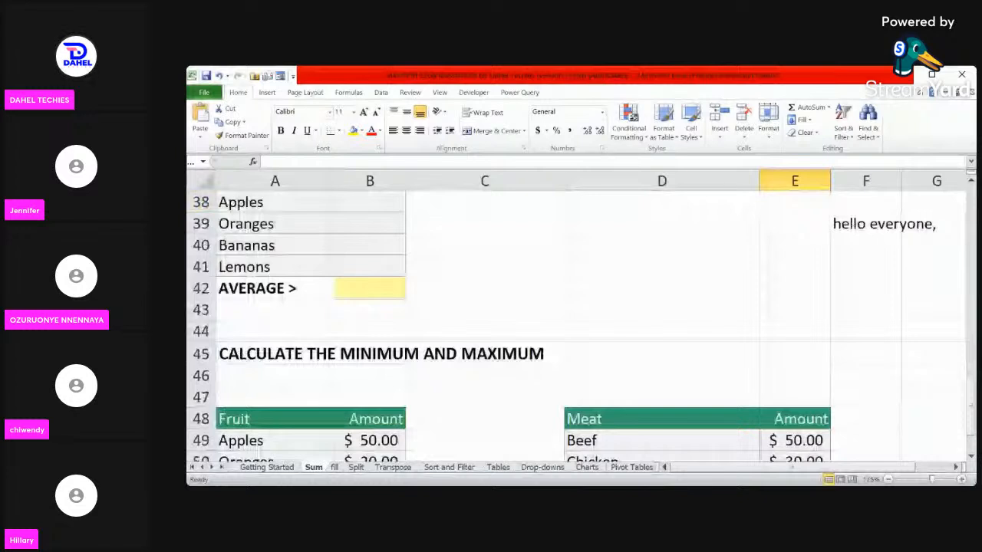
scroll(577, 322, up, 3)
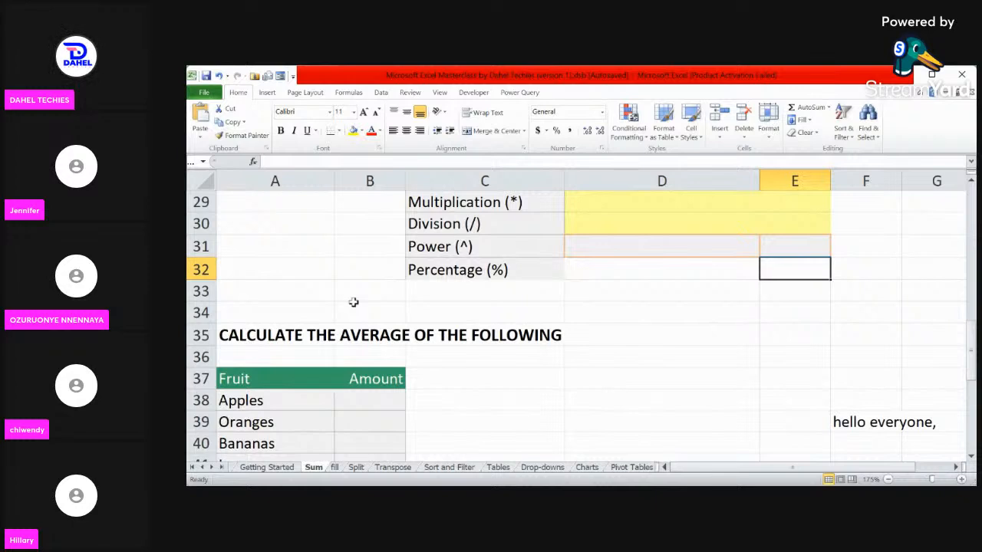
scroll(353, 302, down, 2)
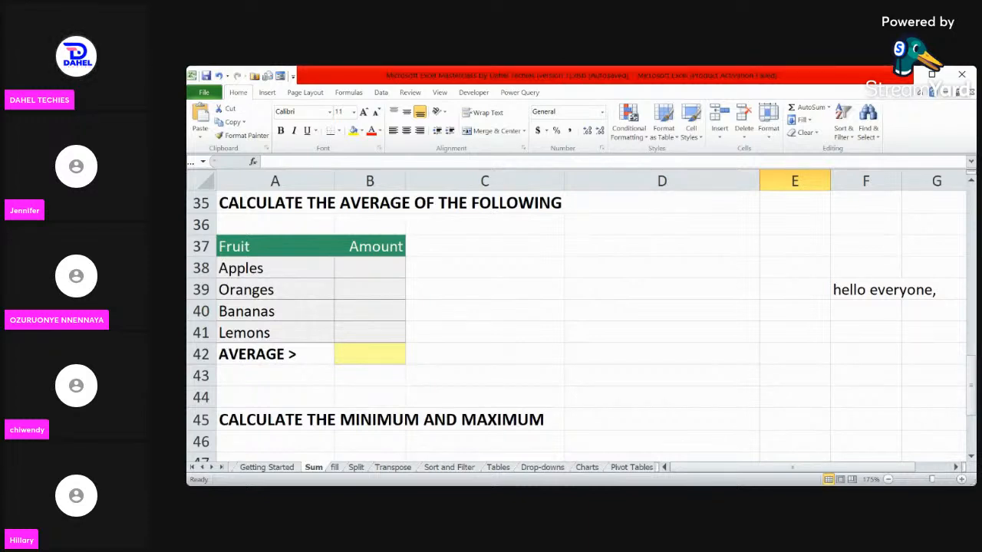
key(alt+Tab)
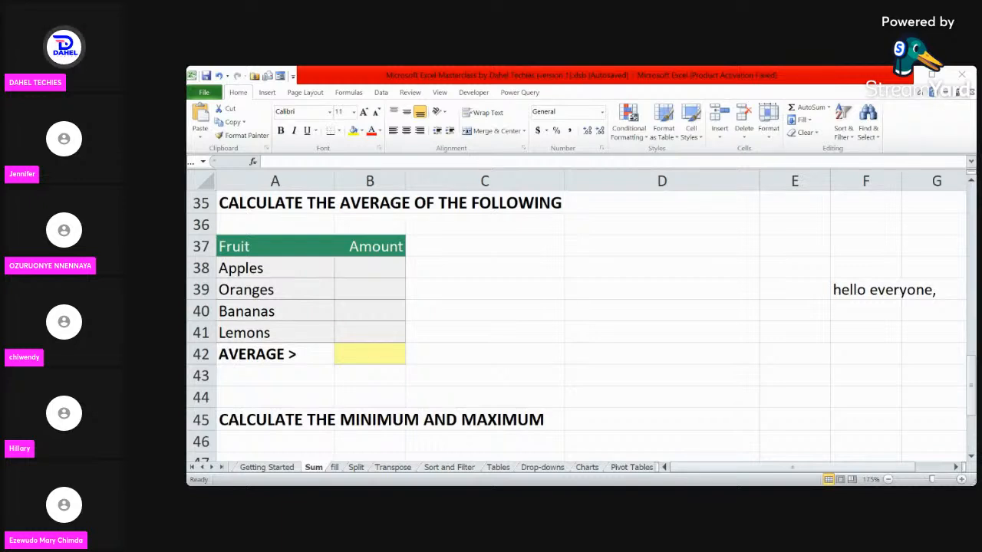
scroll(581, 330, up, 4)
scroll(582, 330, down, 1)
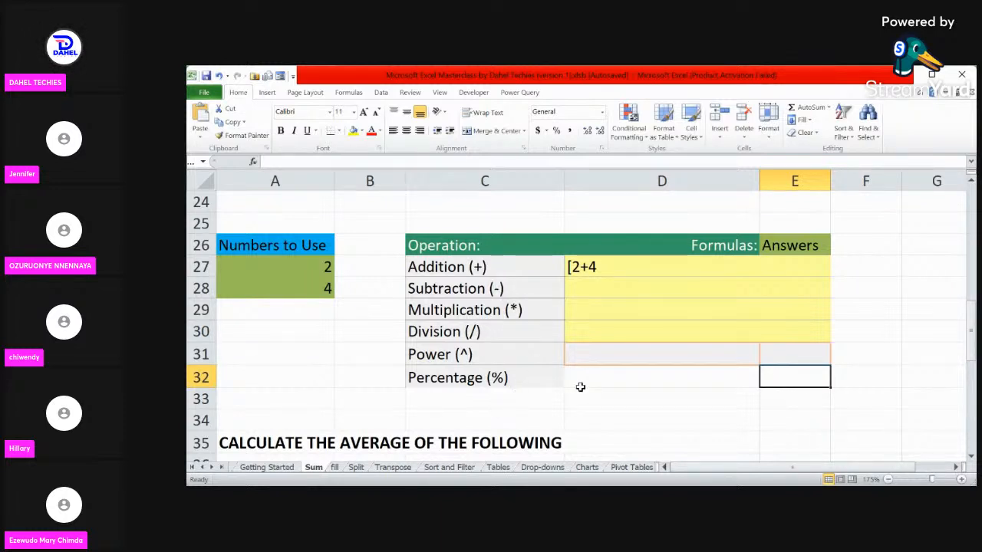
click(611, 270)
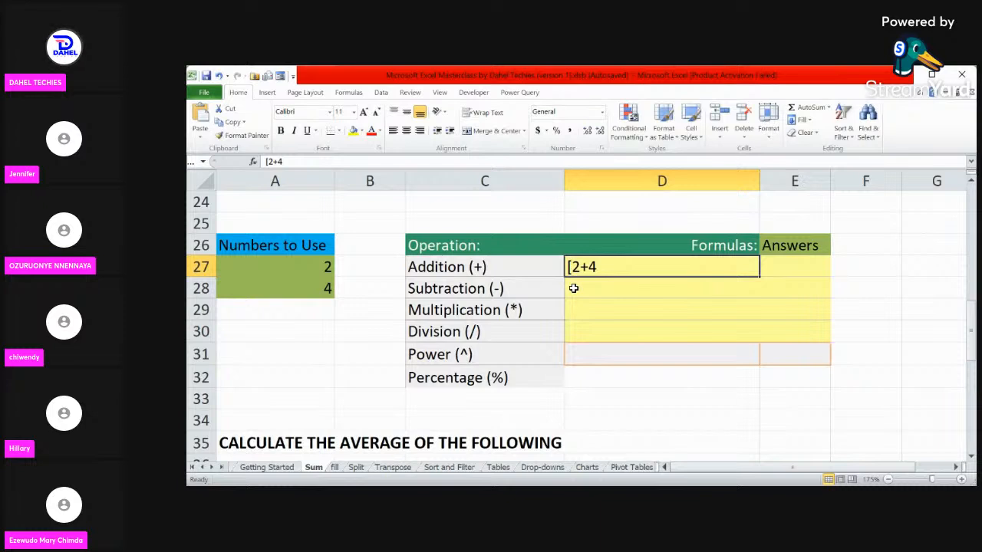
click(776, 269)
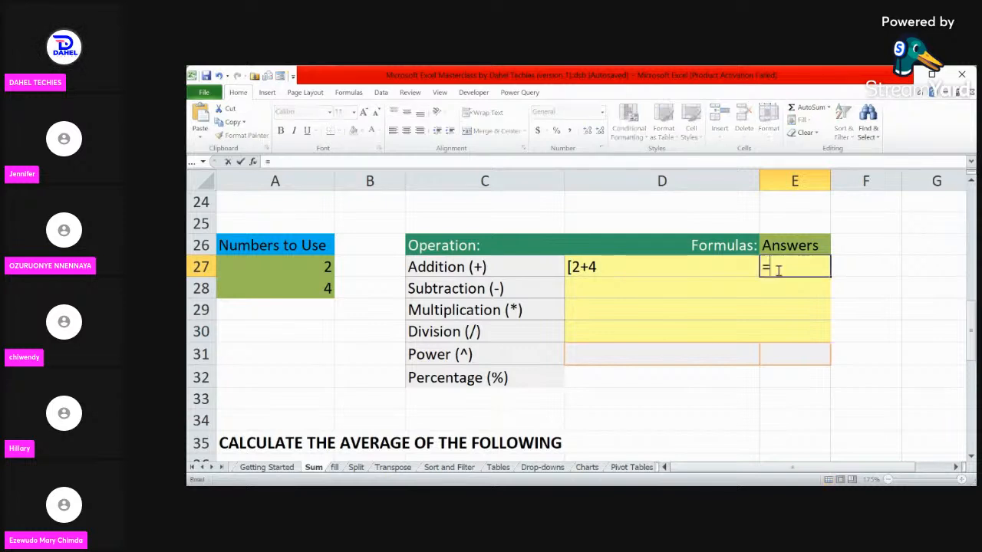
text(=)
drag(325, 267, 325, 285)
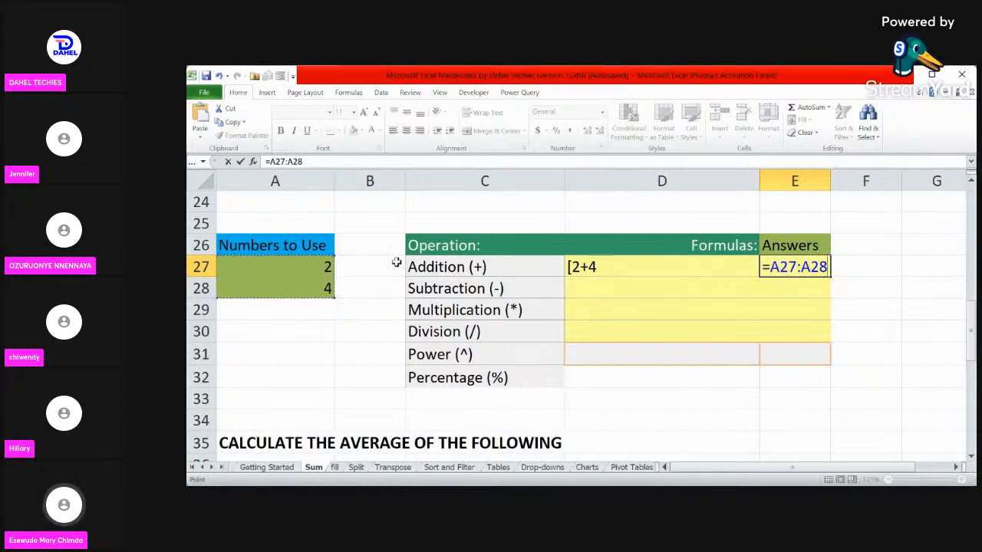
key(ctrl+z)
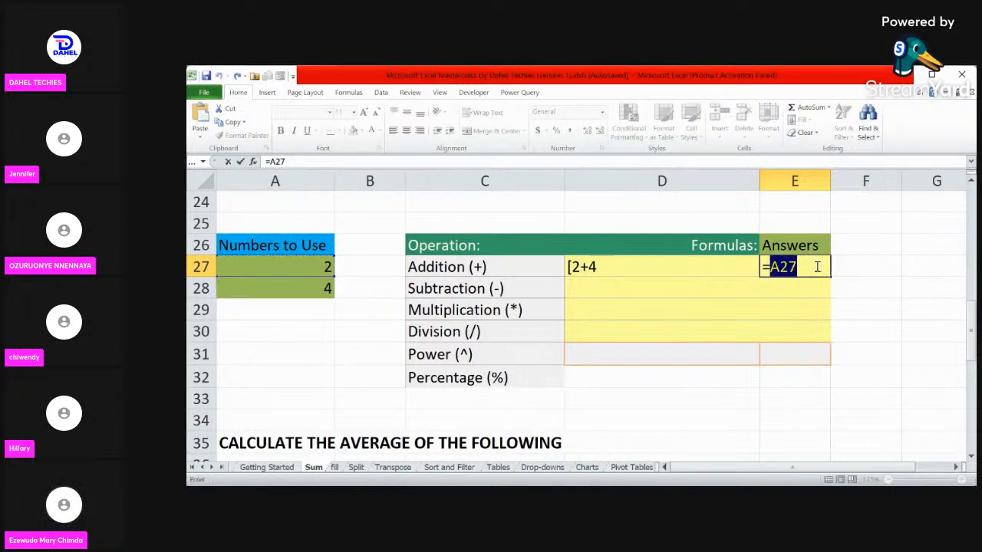
key(ctrl+z)
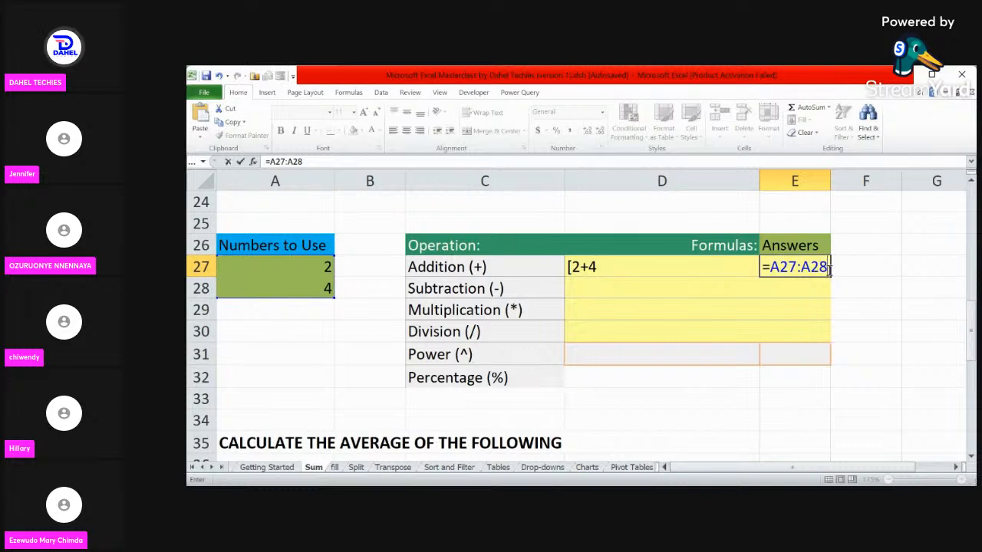
key(BackSpace)
key(BackSpace)
key(BackSpace)
key(BackSpace)
key(BackSpace)
key(BackSpace)
key(BackSpace)
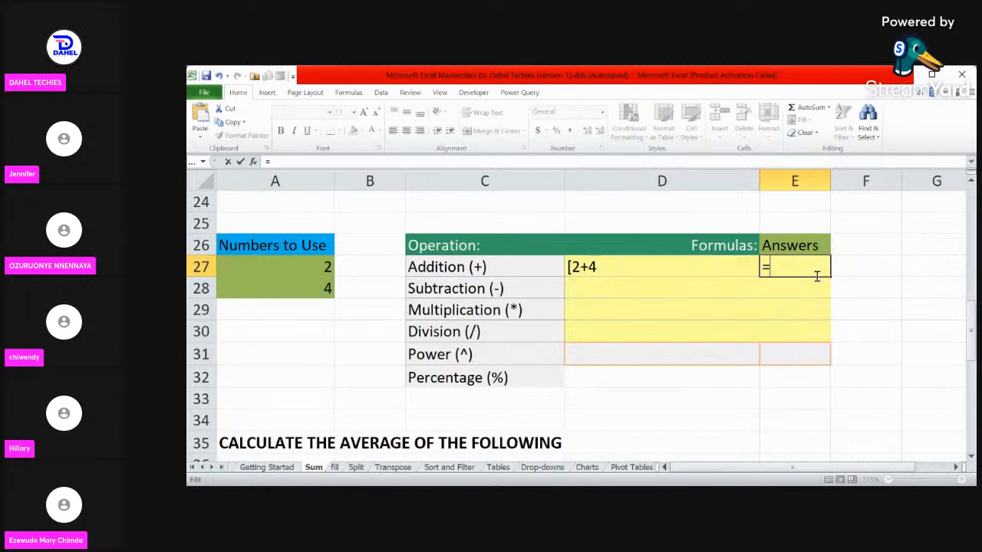
key(Escape)
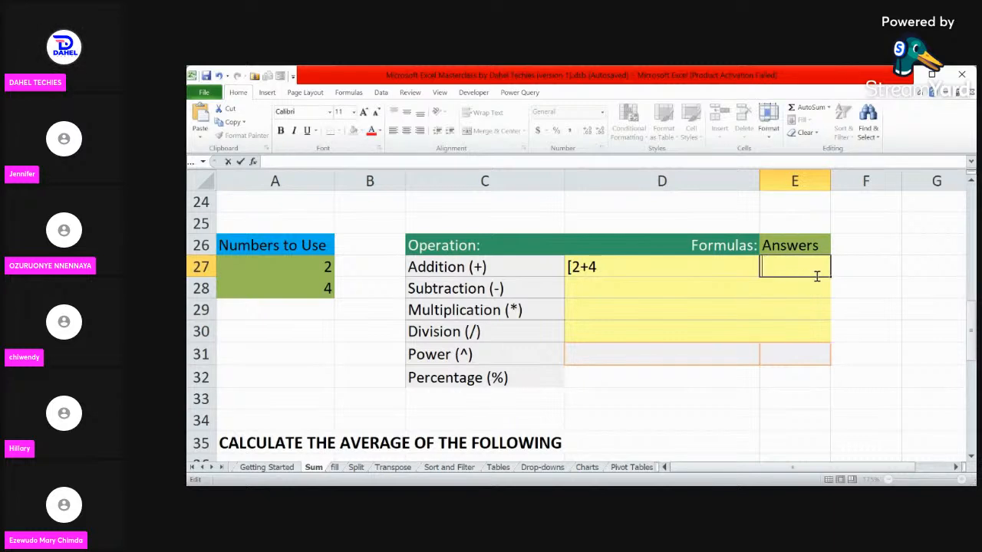
scroll(575, 322, down, 4)
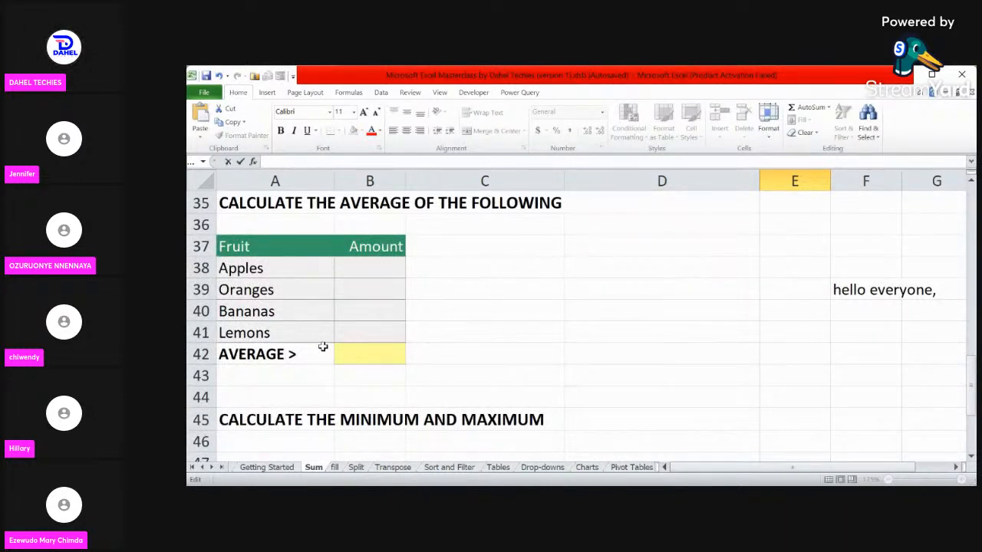
scroll(575, 322, down, 3)
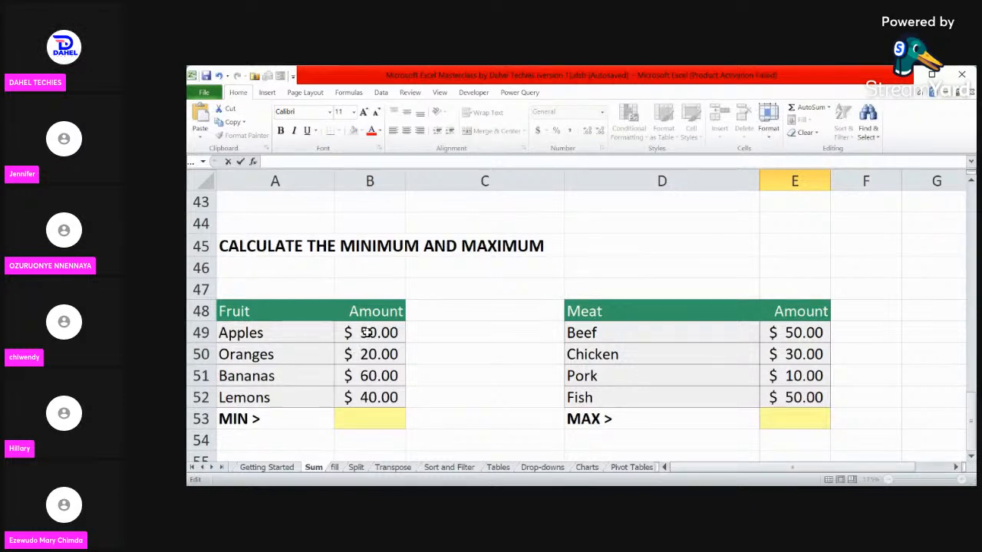
scroll(367, 332, up, 2)
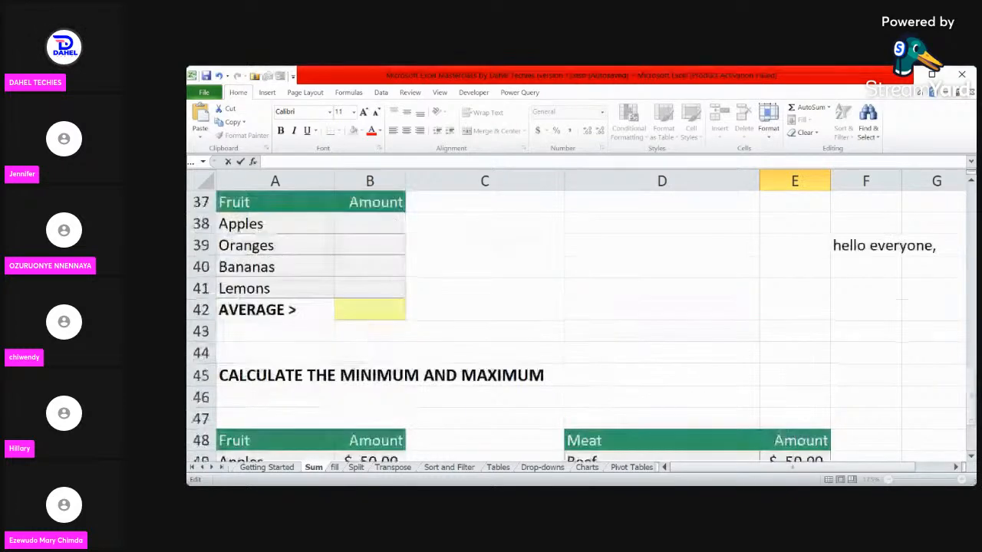
scroll(253, 322, down, 2)
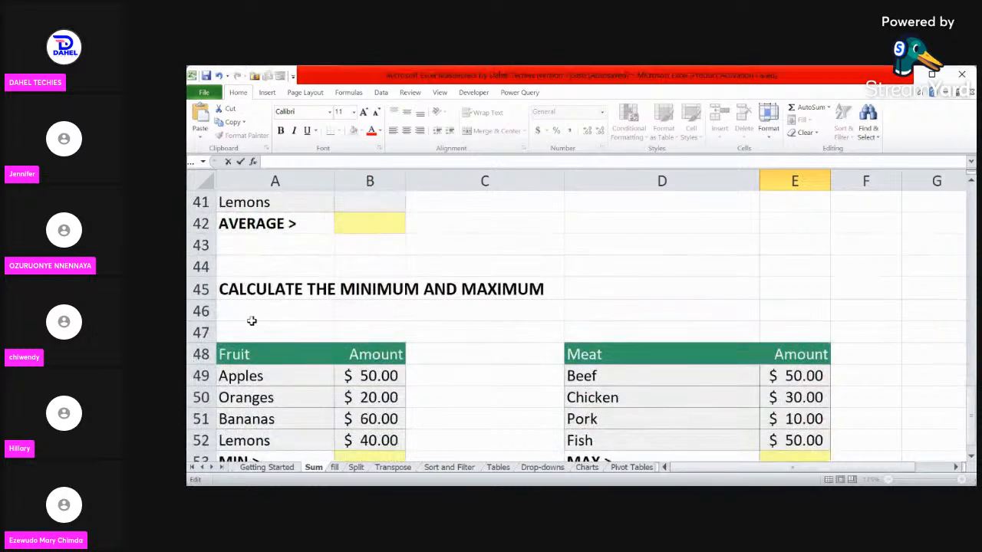
scroll(323, 368, down, 1)
Copy the fruit amounts from B49:B52 and paste them into B38:B41.
drag(377, 332, 389, 397)
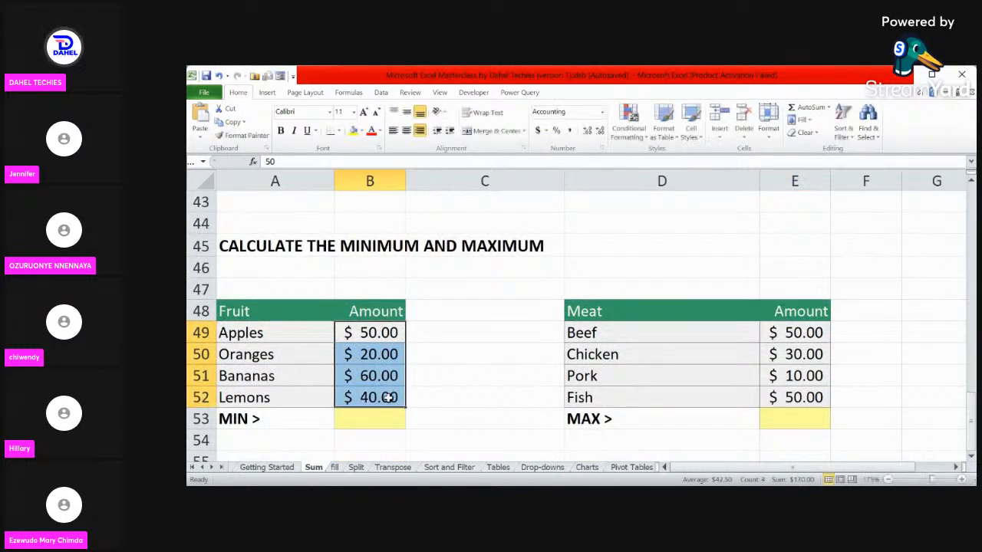
key(ctrl+c)
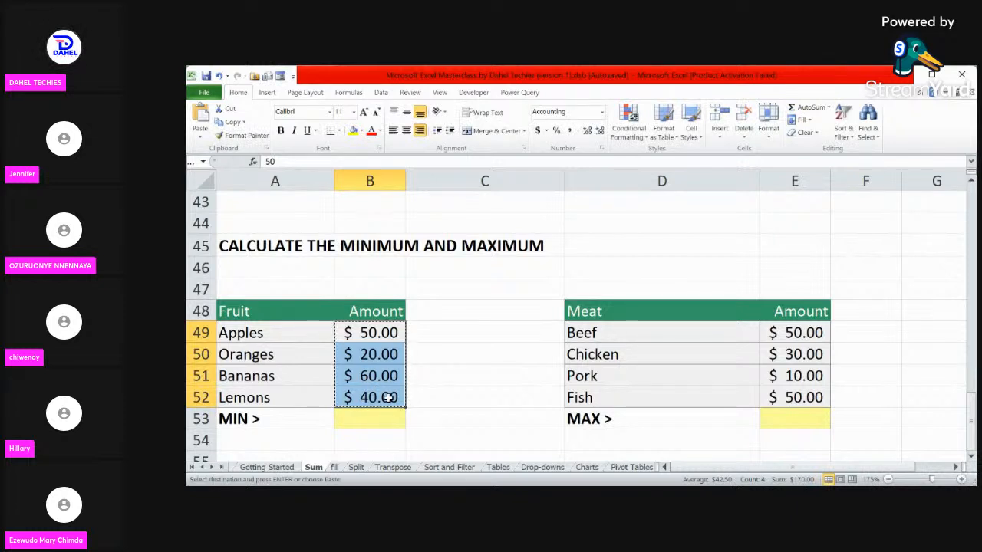
scroll(353, 253, up, 2)
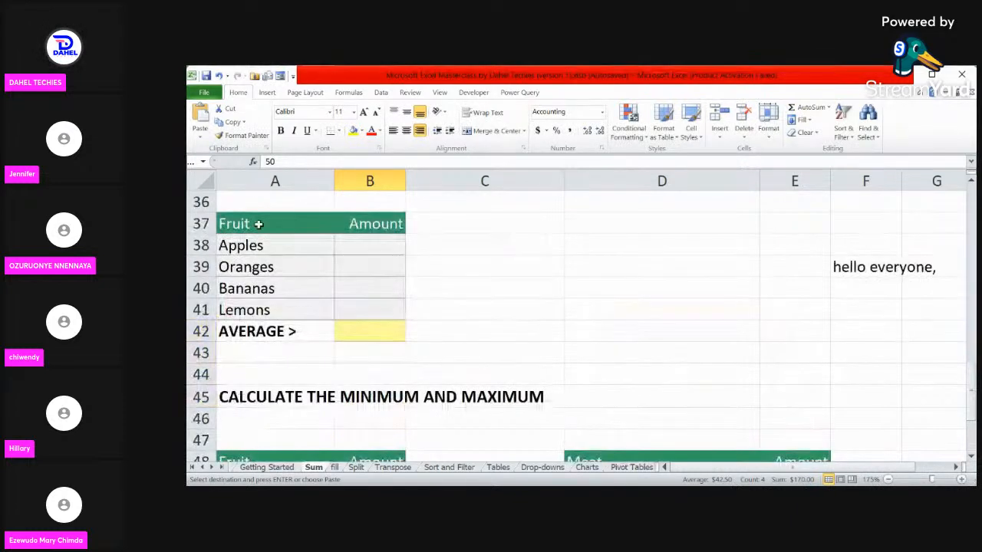
click(353, 249)
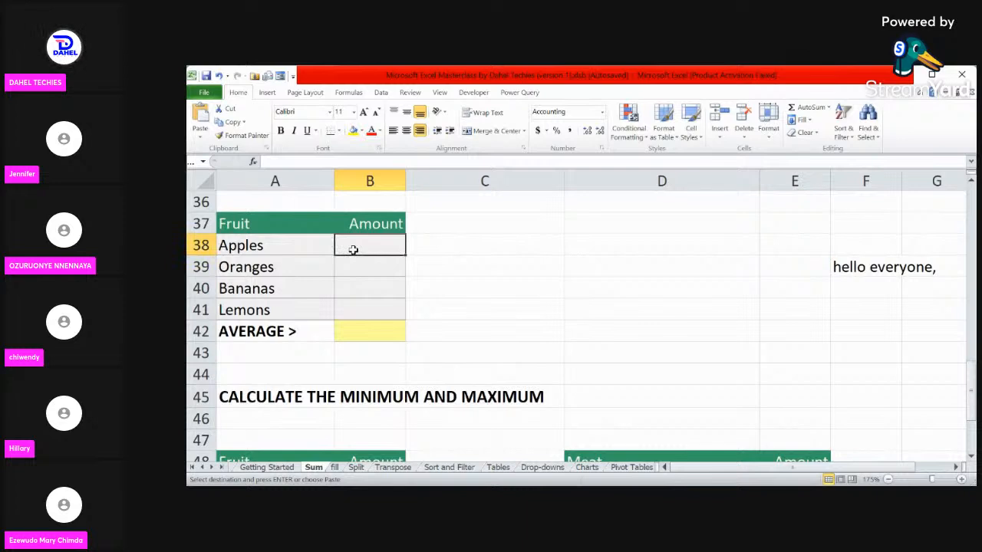
key(ctrl+v)
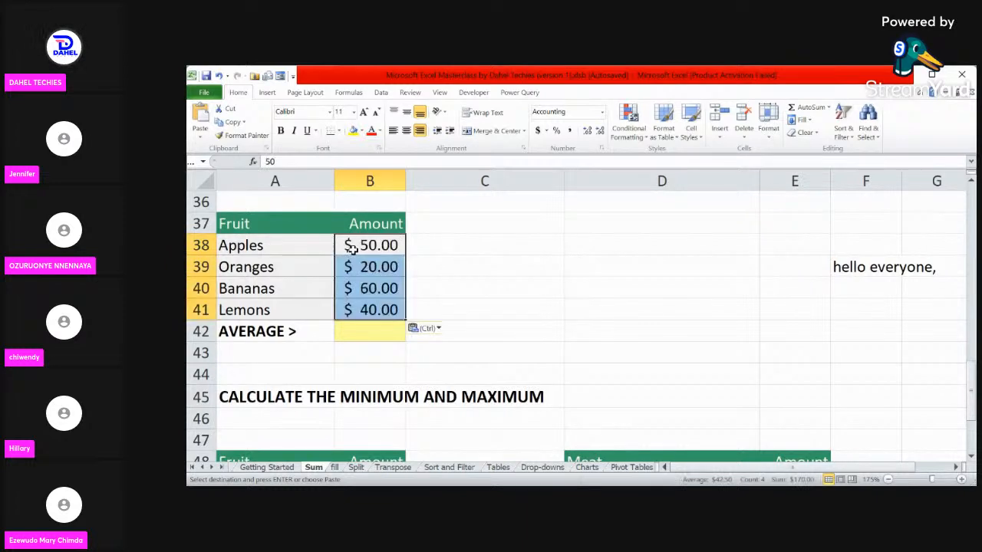
Deselect the pasted amounts and select the AVERAGE result cell B42.
click(459, 286)
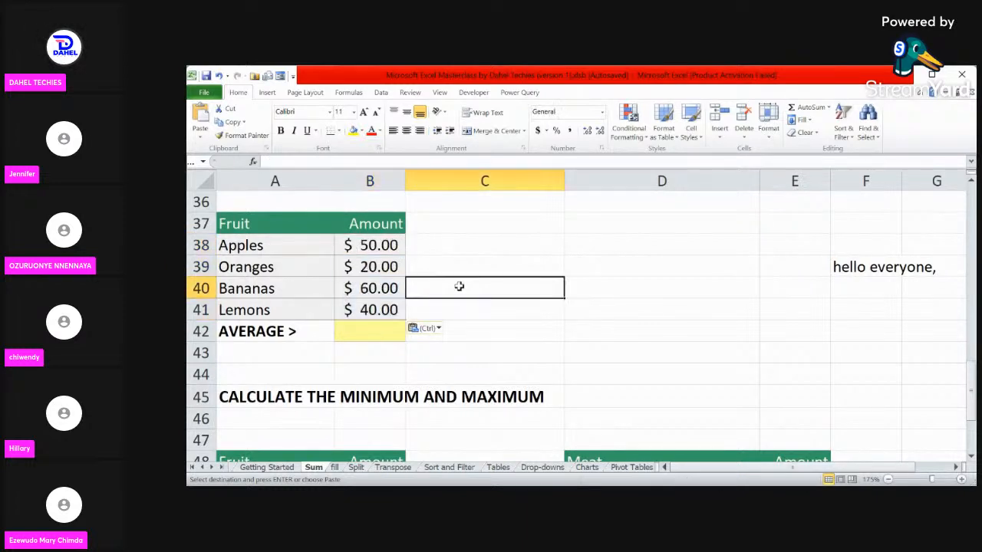
click(484, 353)
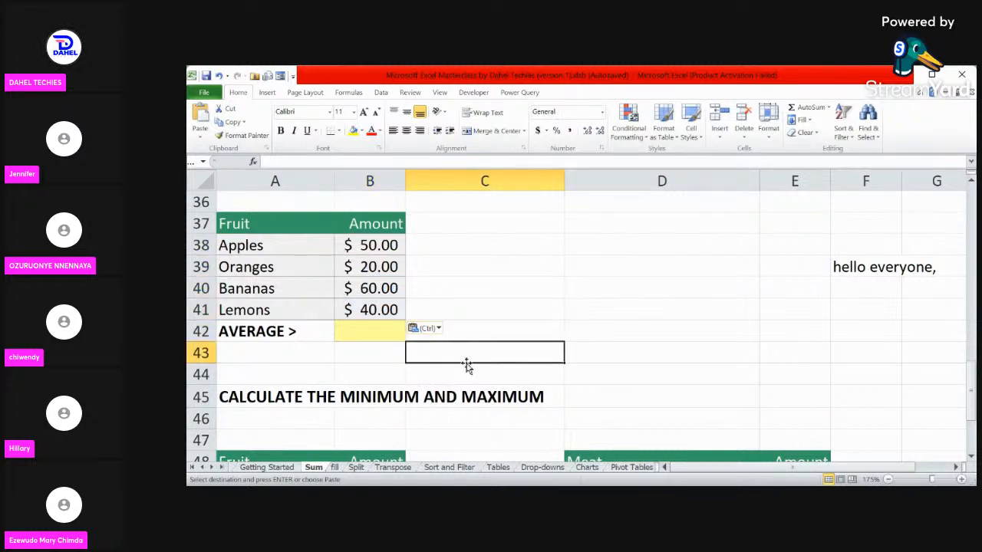
click(495, 307)
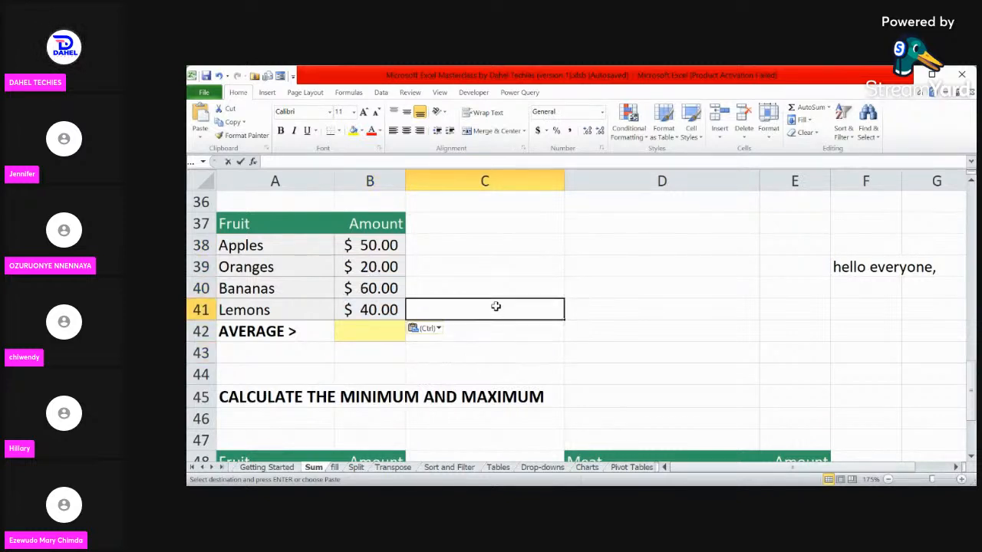
click(647, 270)
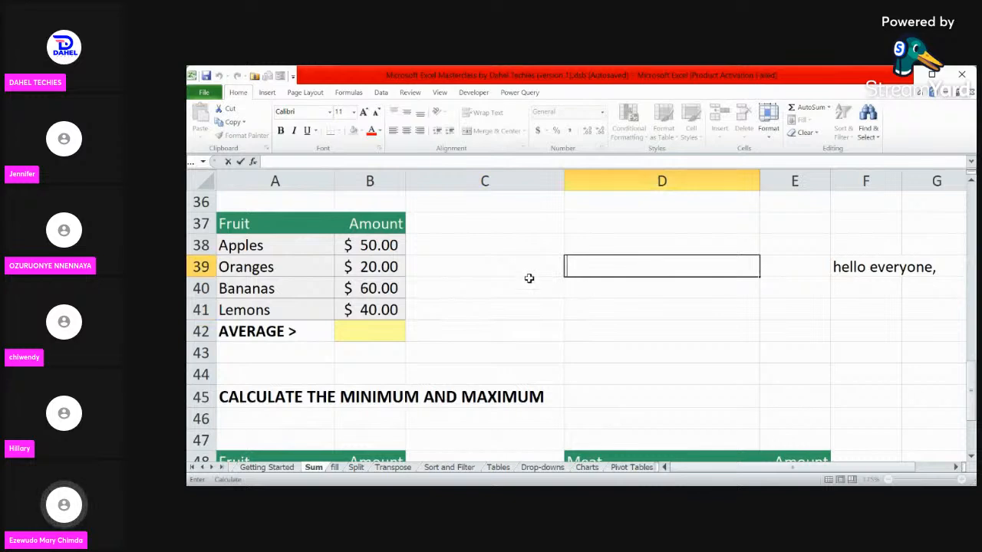
click(372, 333)
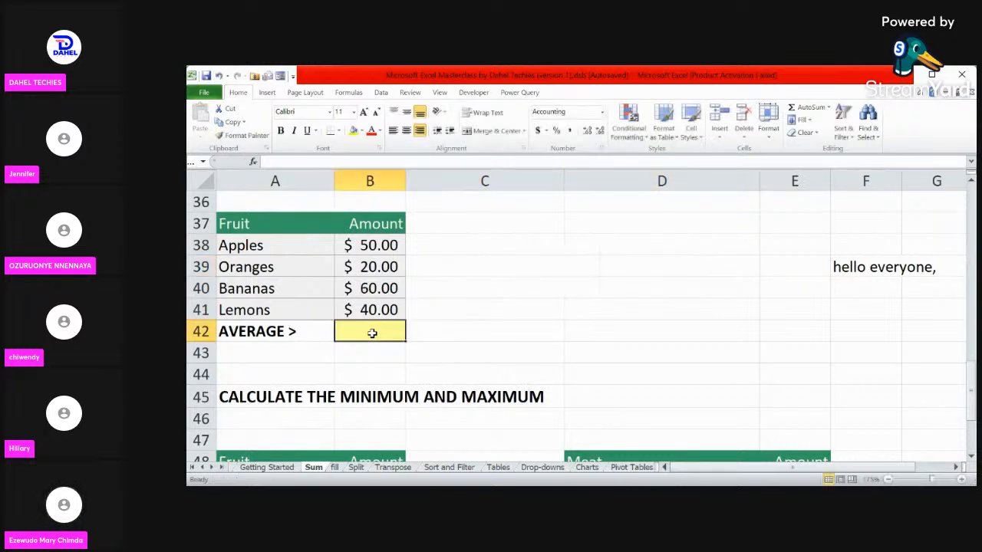
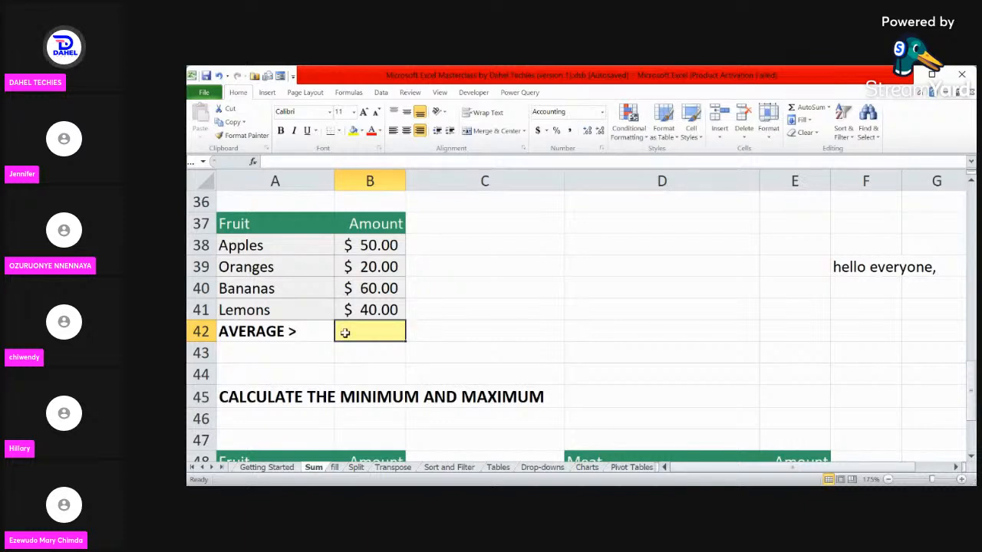
Enter =AVERAGE(B38:B41) in B42 to average the fruit amounts, giving € 42.50.
text(=)
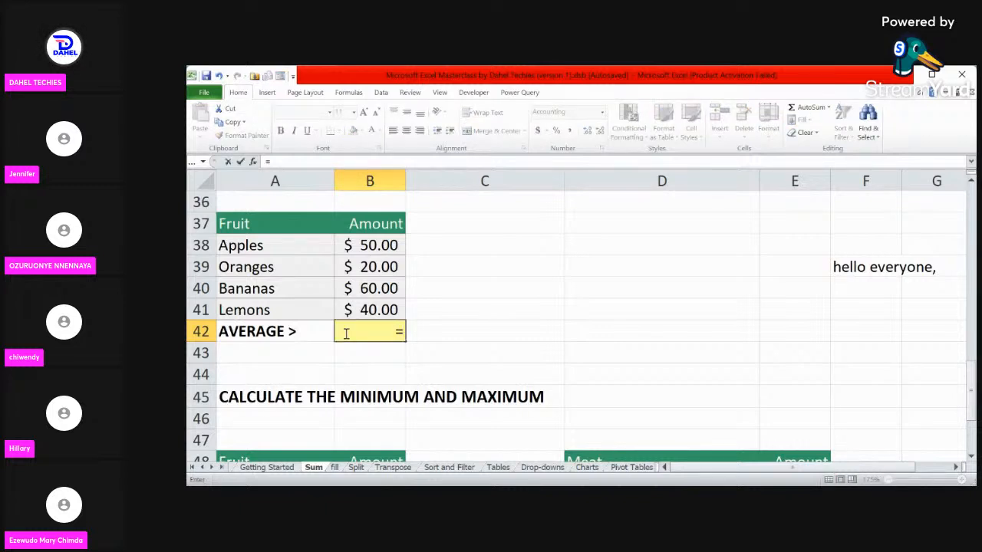
text(AV)
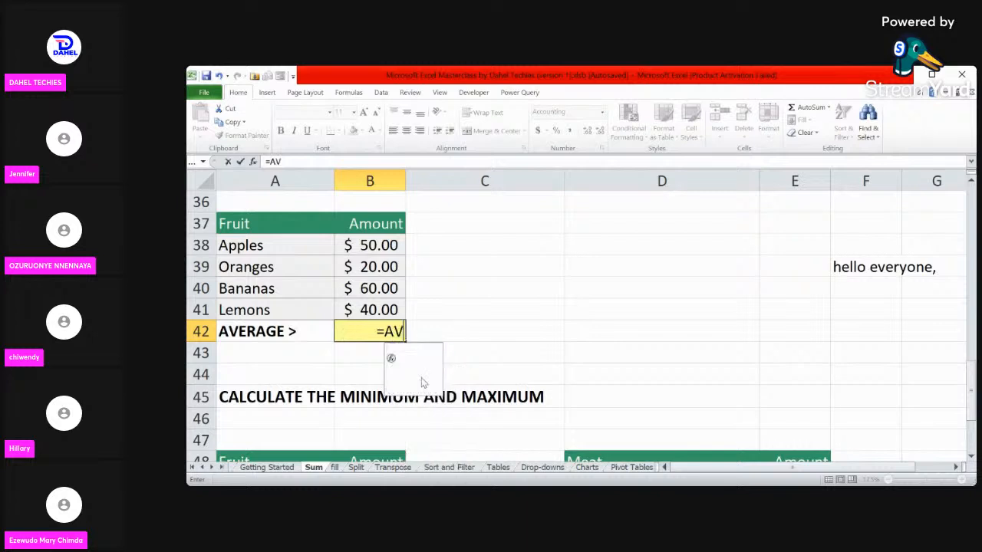
double_click(405, 357)
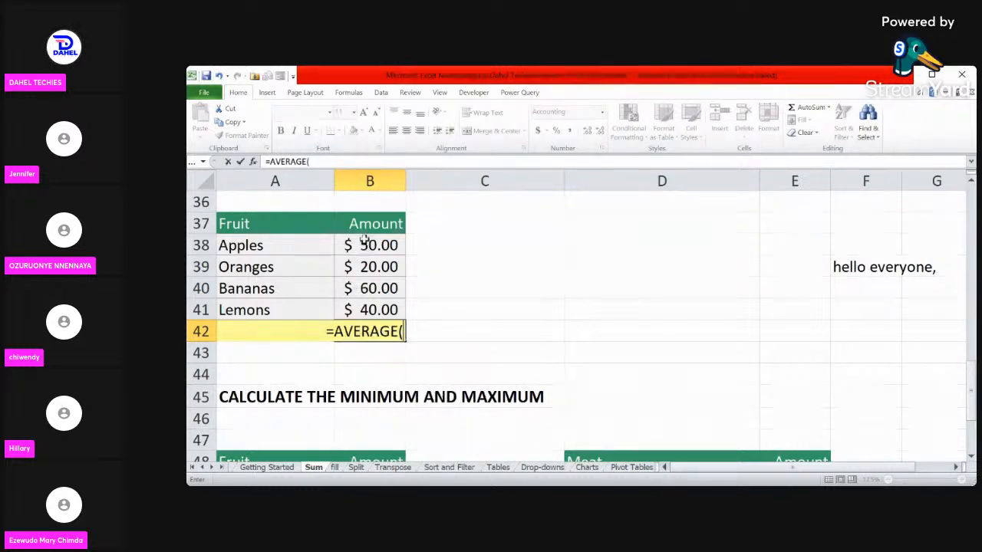
drag(365, 238, 378, 309)
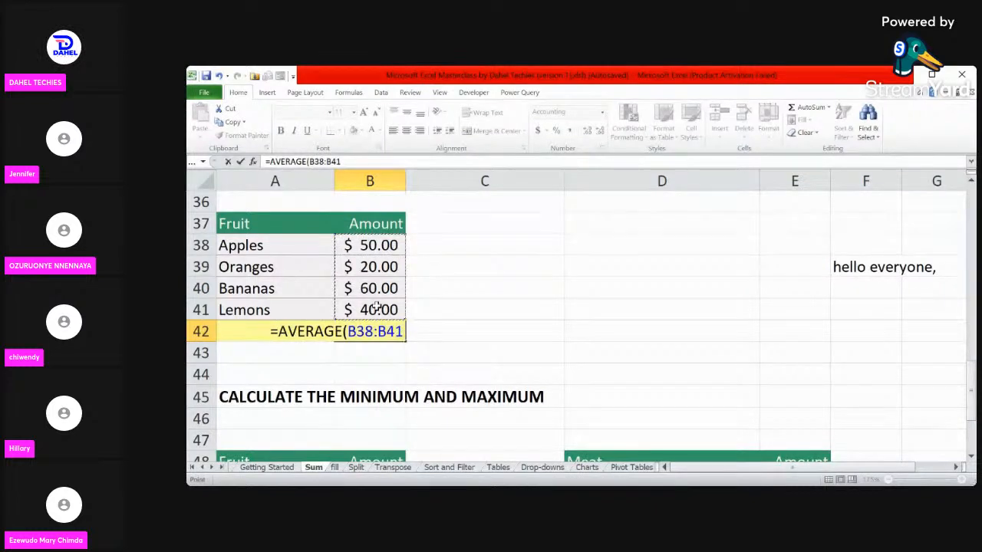
text())
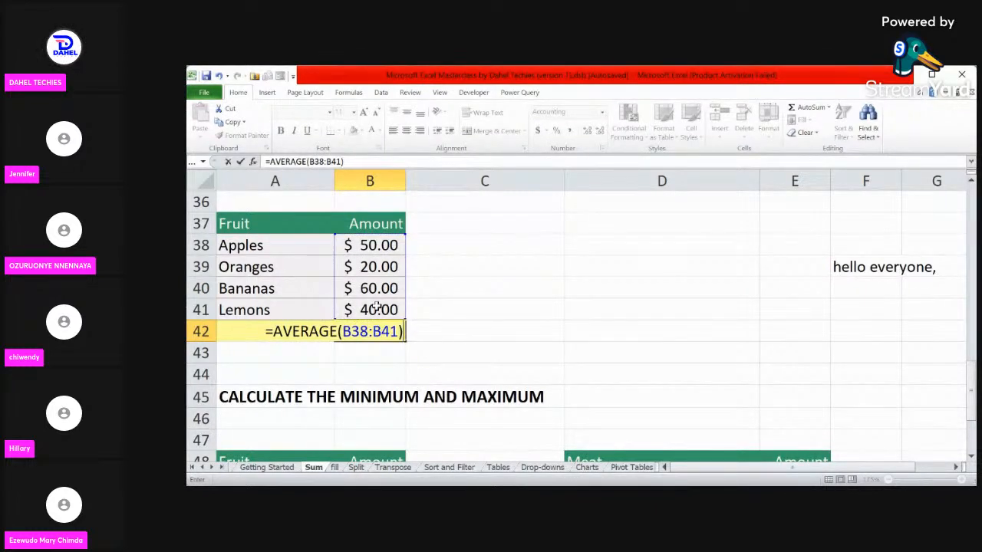
key(Return)
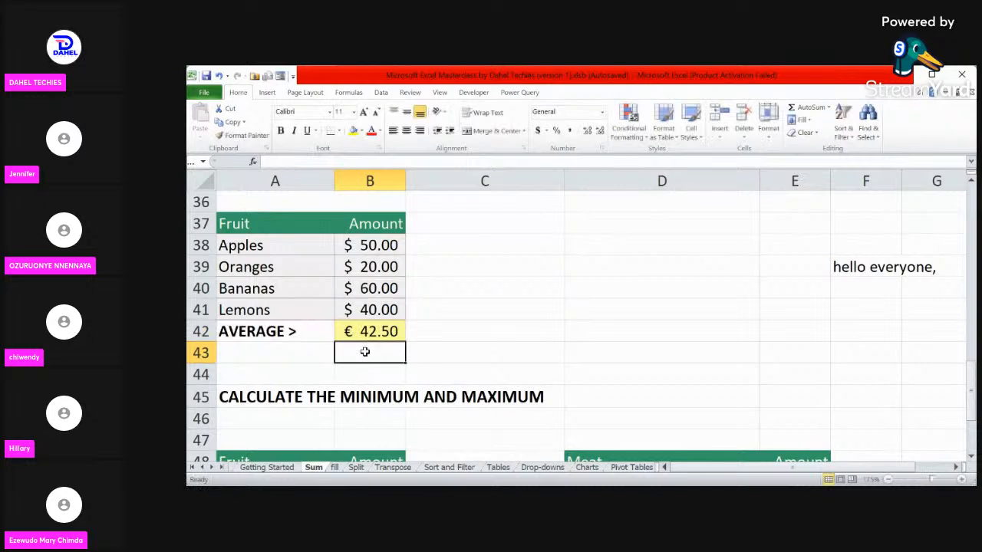
click(368, 331)
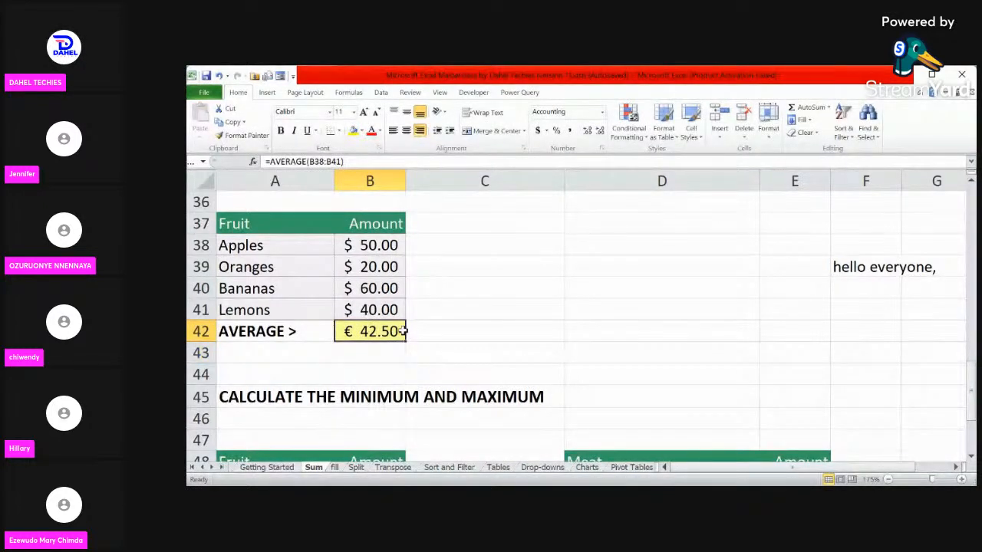
Scroll to the minimum-and-maximum section and select the empty MIN cell B53 and MAX cell E53.
scroll(402, 331, down, 3)
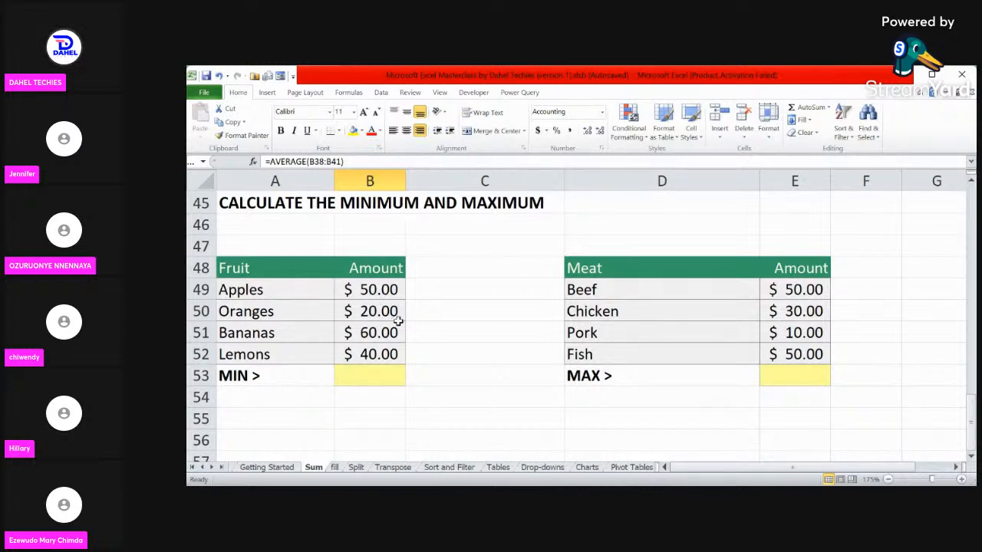
click(370, 375)
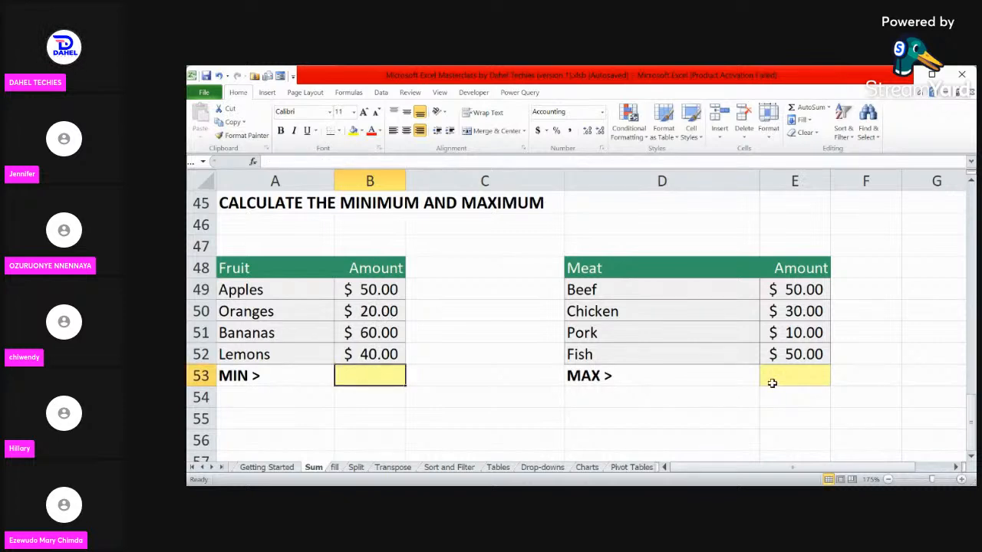
click(821, 376)
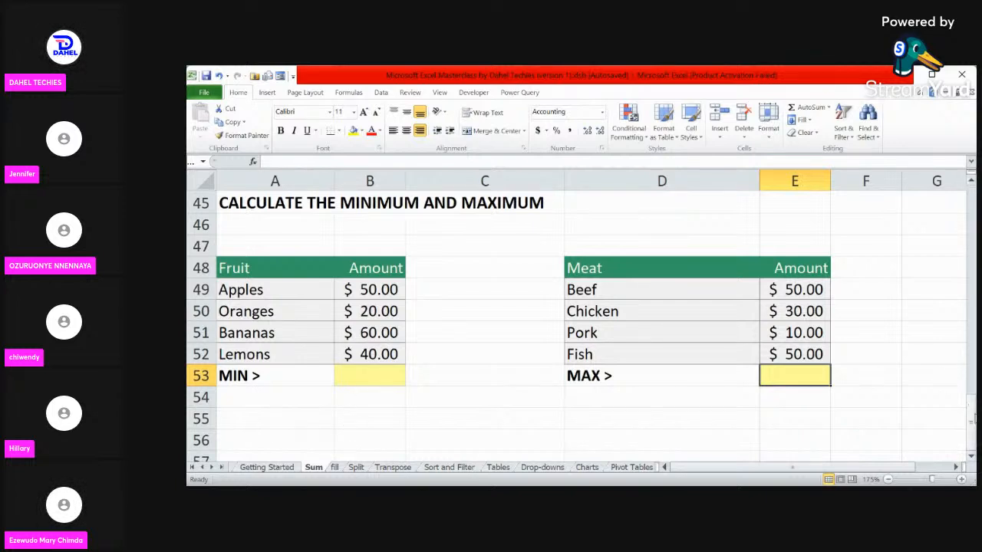
drag(972, 410, 972, 414)
click(372, 377)
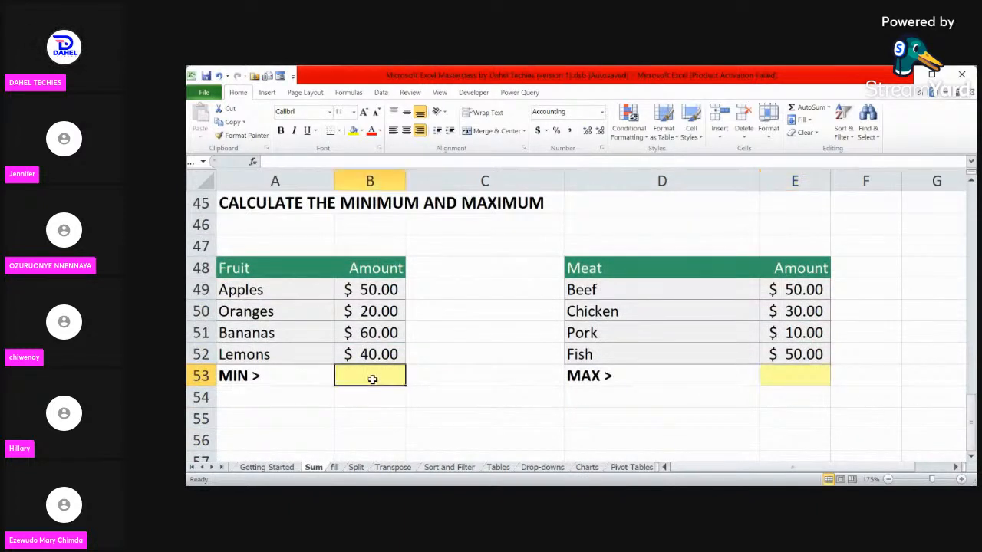
click(777, 378)
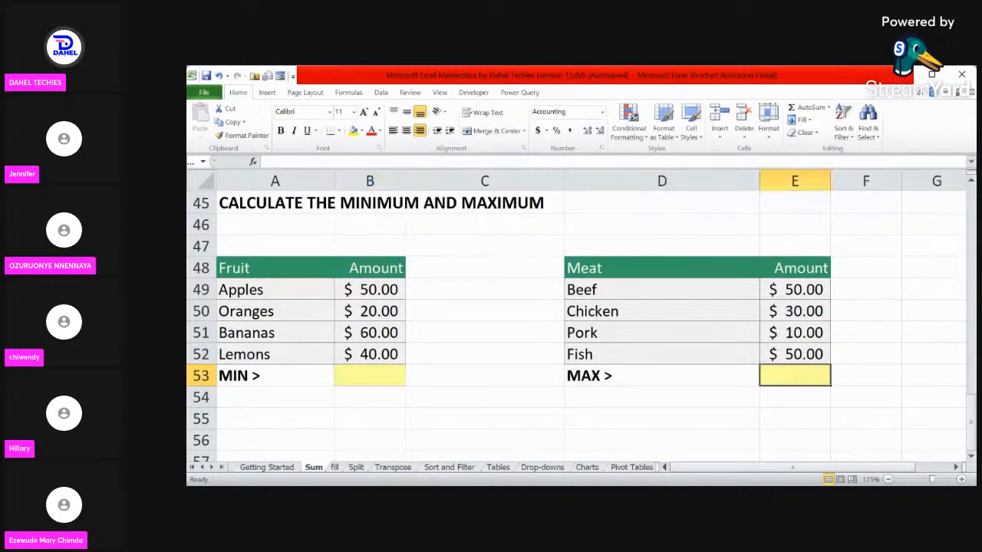
click(364, 376)
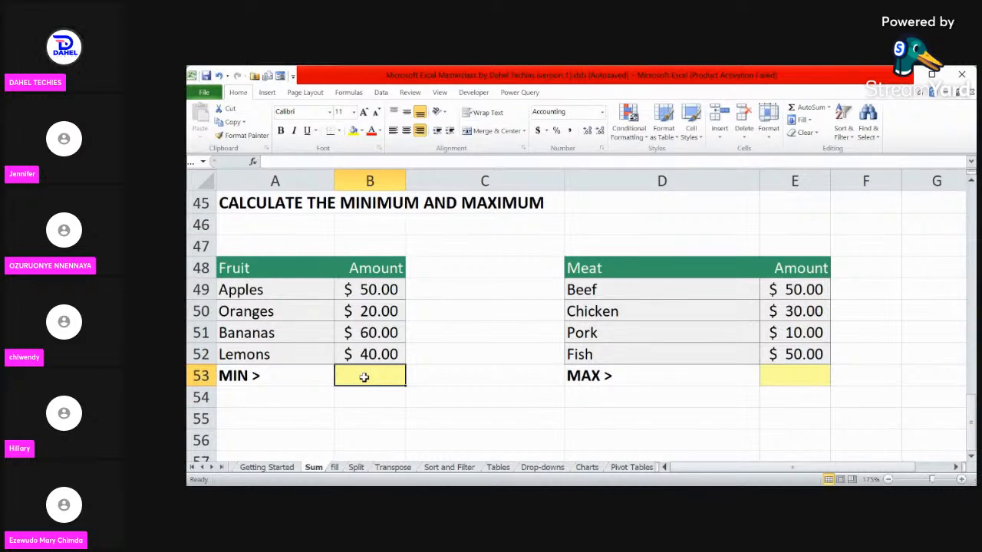
Enter =MIN(B49:B52) in B53, returning $ 20.00 as the lowest fruit amount.
text(=M)
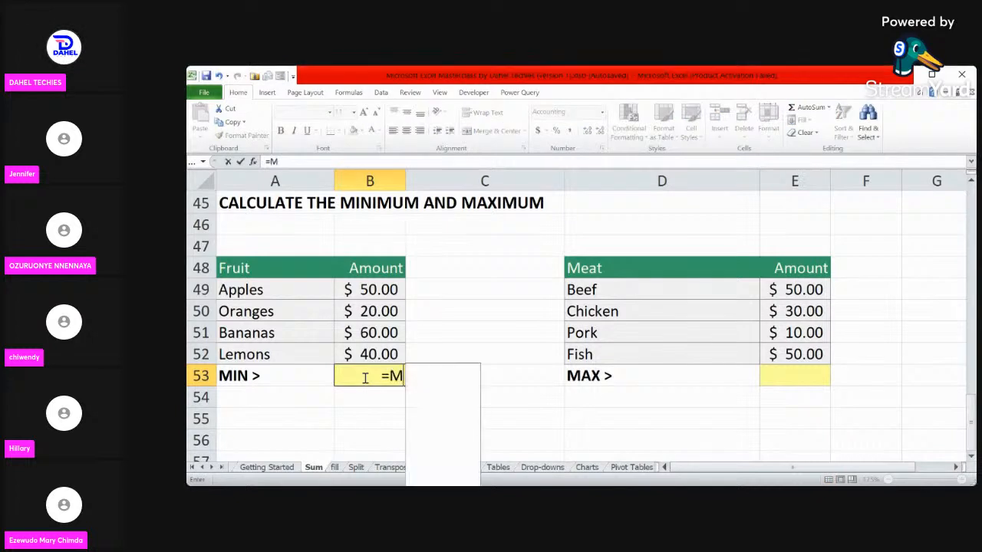
text(I)
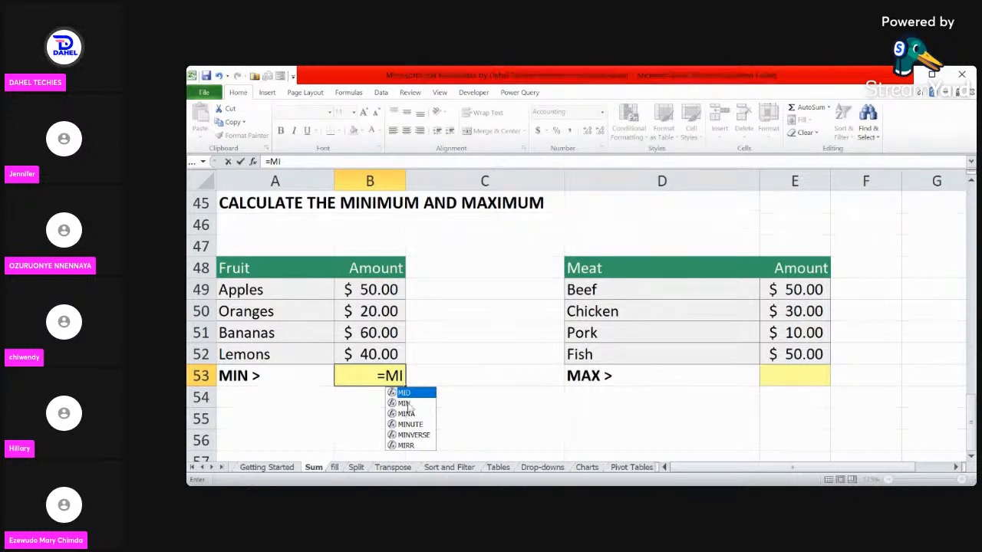
text(N)
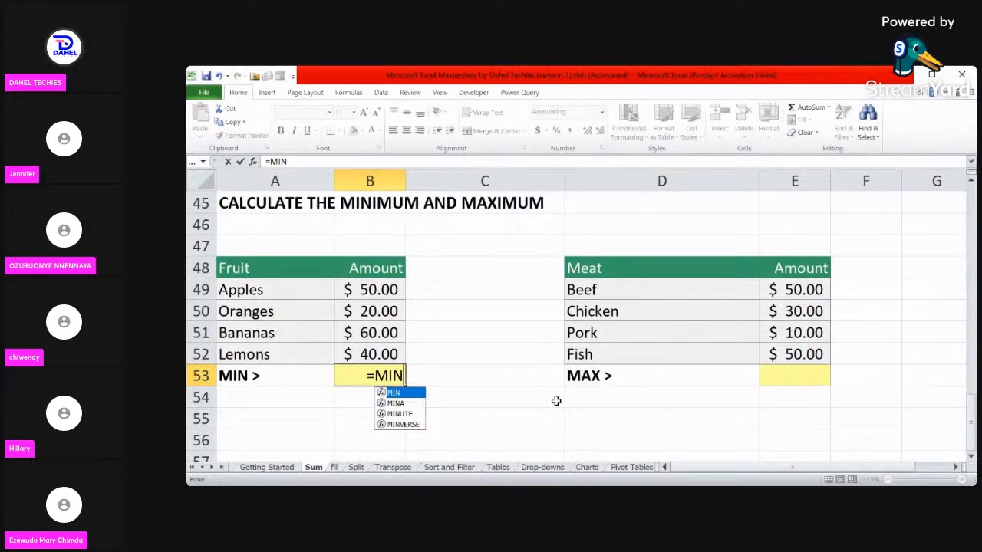
key(Tab)
double_click(394, 393)
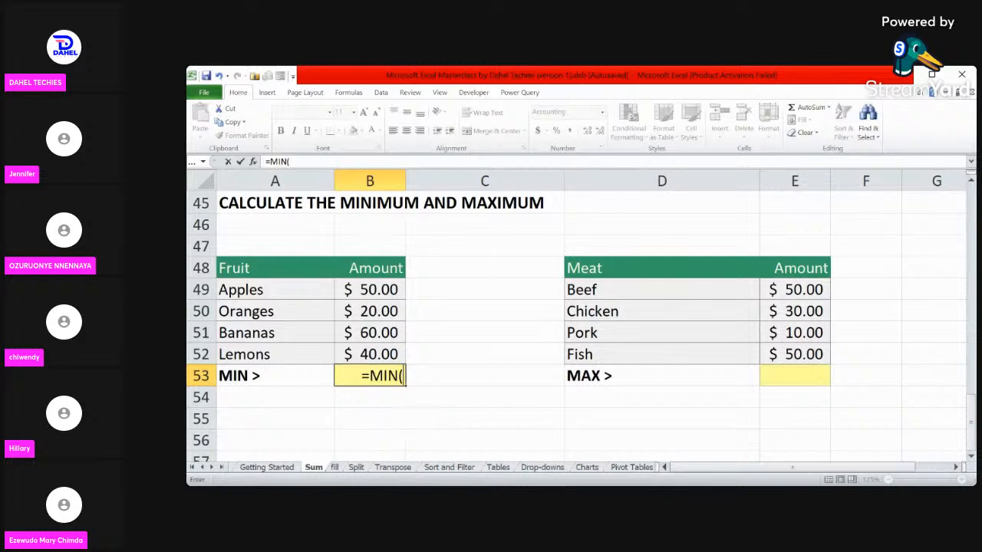
drag(366, 285, 381, 352)
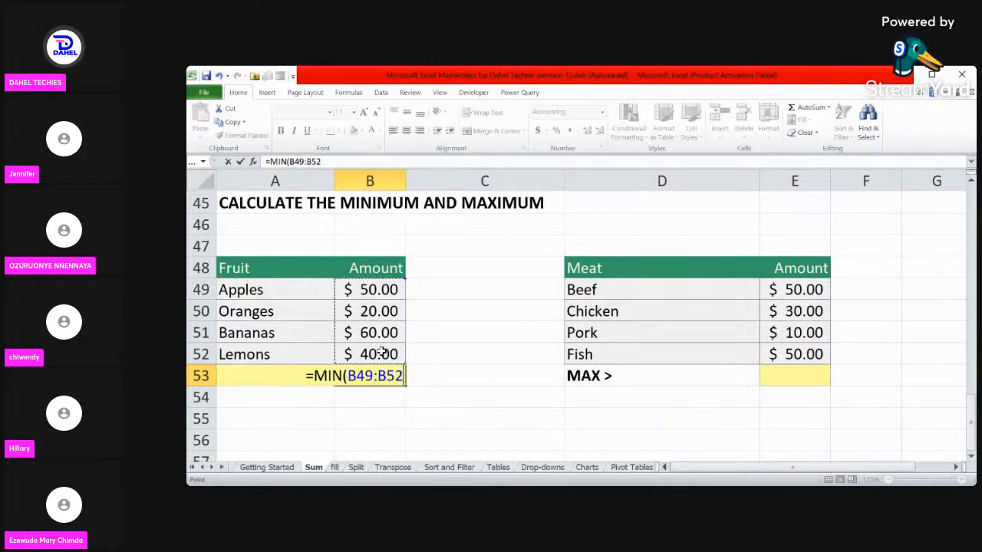
text())
key(Return)
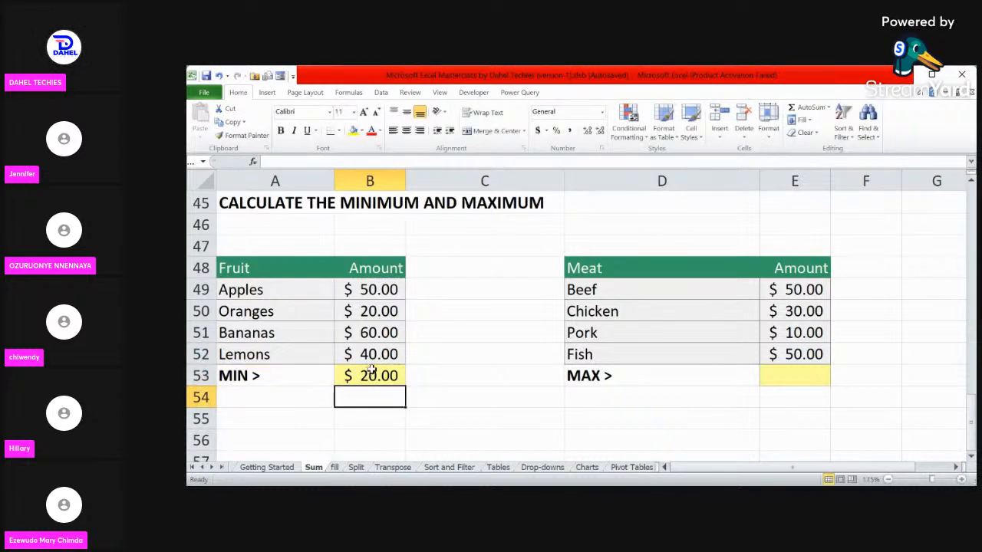
click(372, 374)
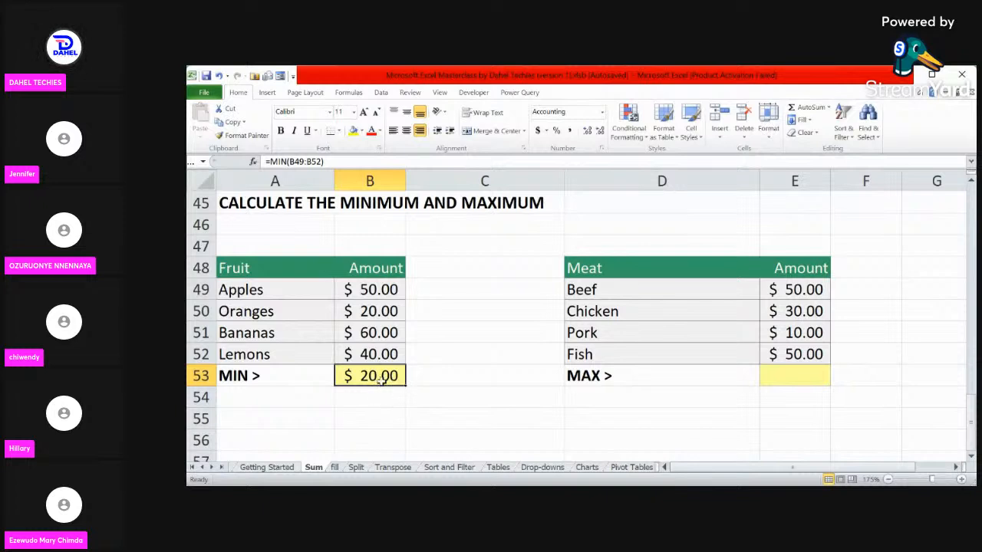
click(821, 378)
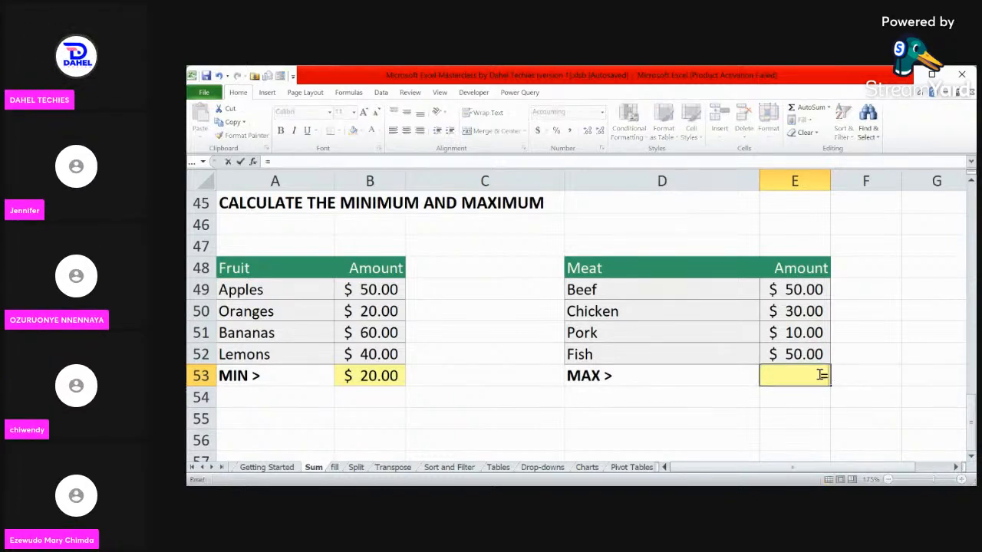
text(=MAX)
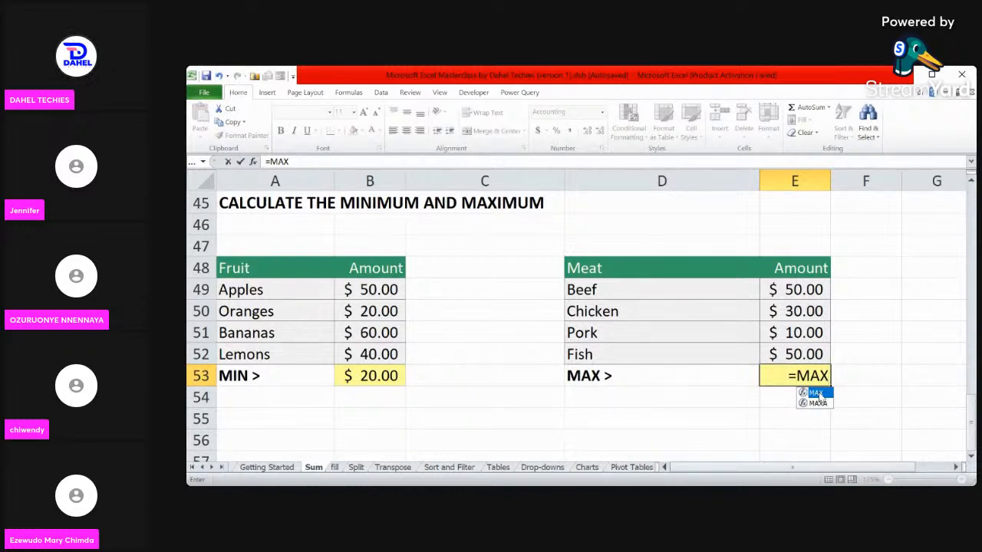
double_click(815, 394)
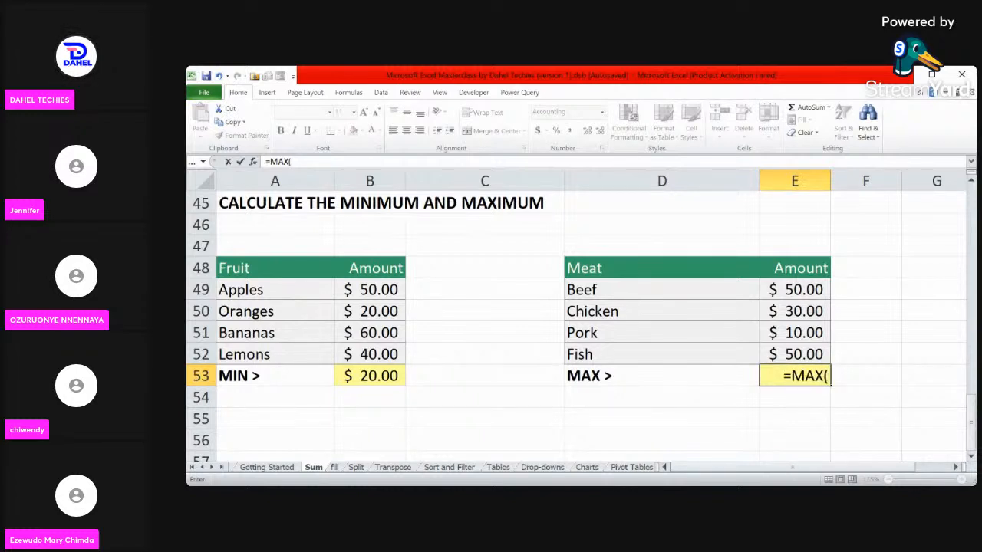
click(795, 288)
drag(794, 286, 806, 354)
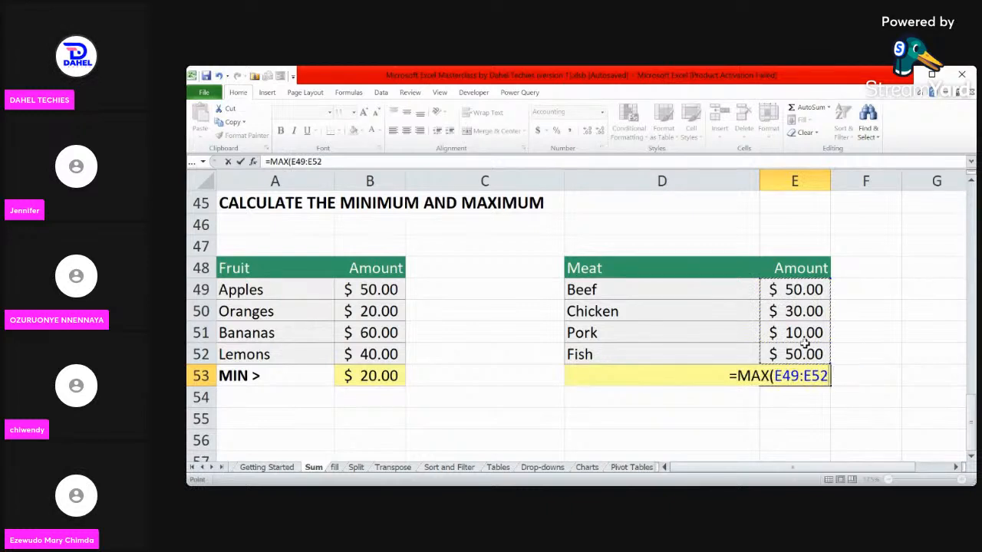
text())
key(Return)
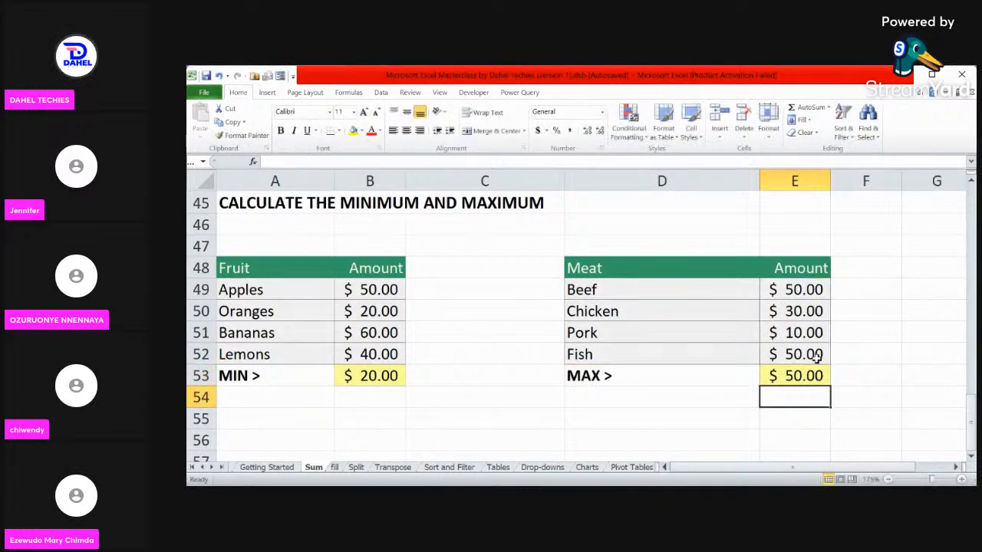
click(816, 379)
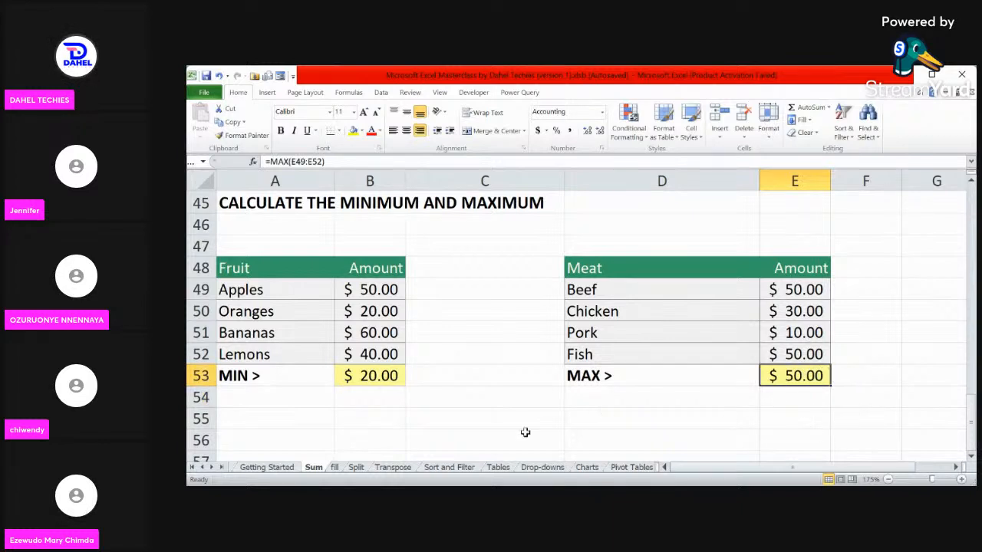
scroll(653, 410, down, 2)
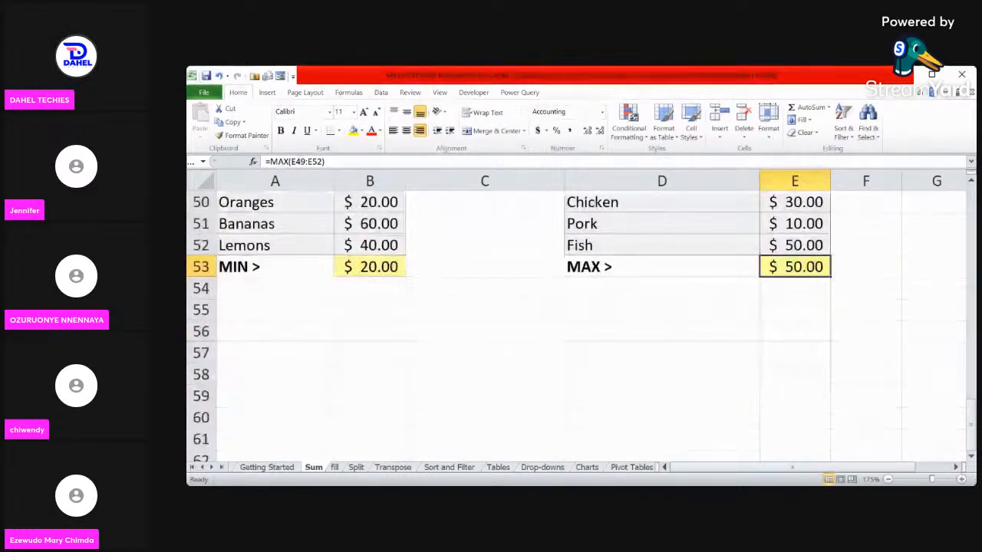
scroll(579, 318, down, 1)
scroll(579, 319, up, 3)
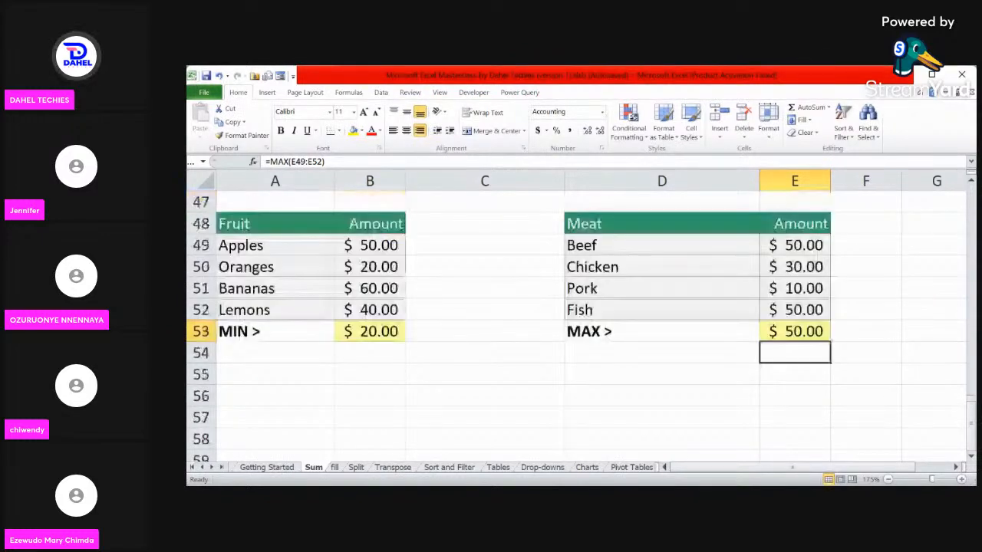
scroll(579, 318, up, 3)
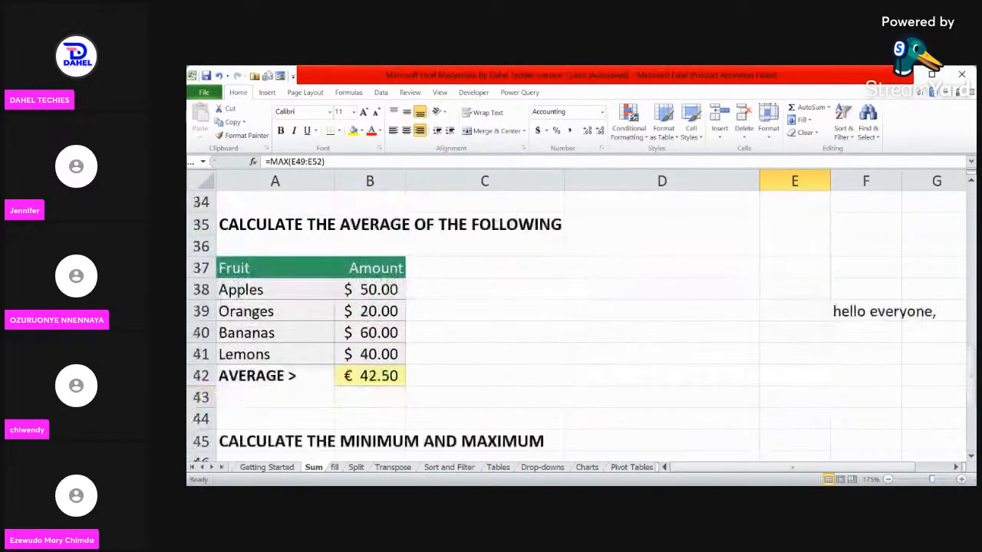
scroll(579, 319, up, 2)
scroll(579, 319, down, 6)
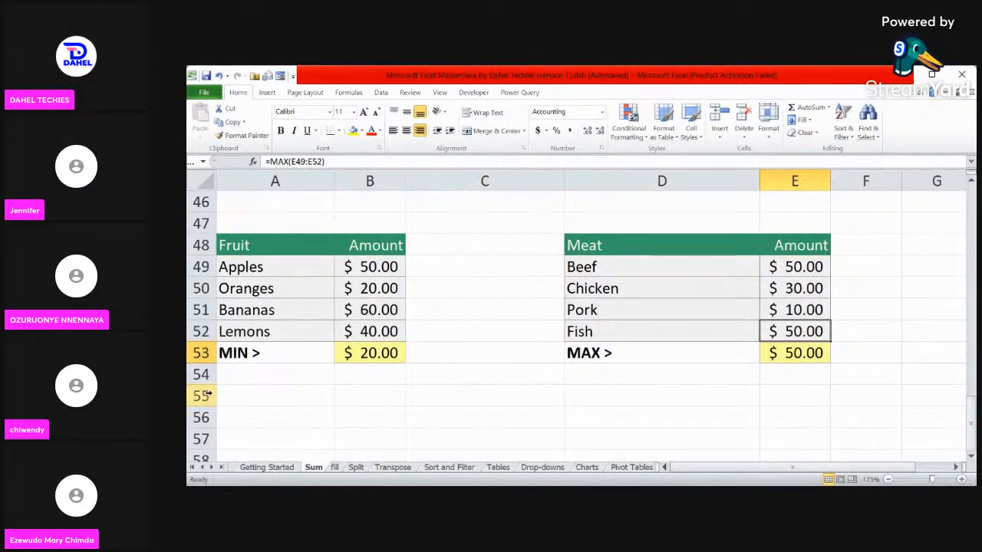
Go to the top of the fill sheet, then switch away and back to Excel.
click(334, 468)
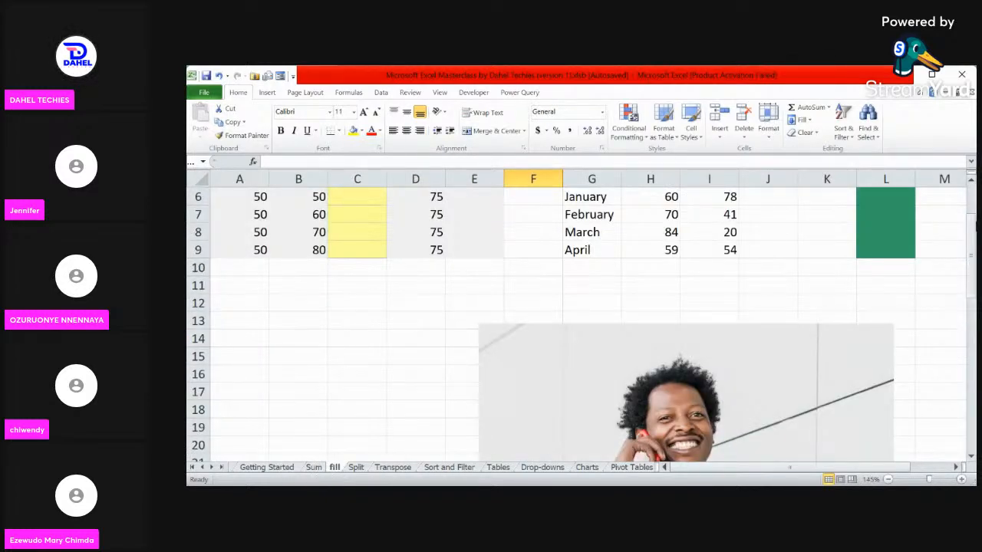
scroll(937, 179, up, 2)
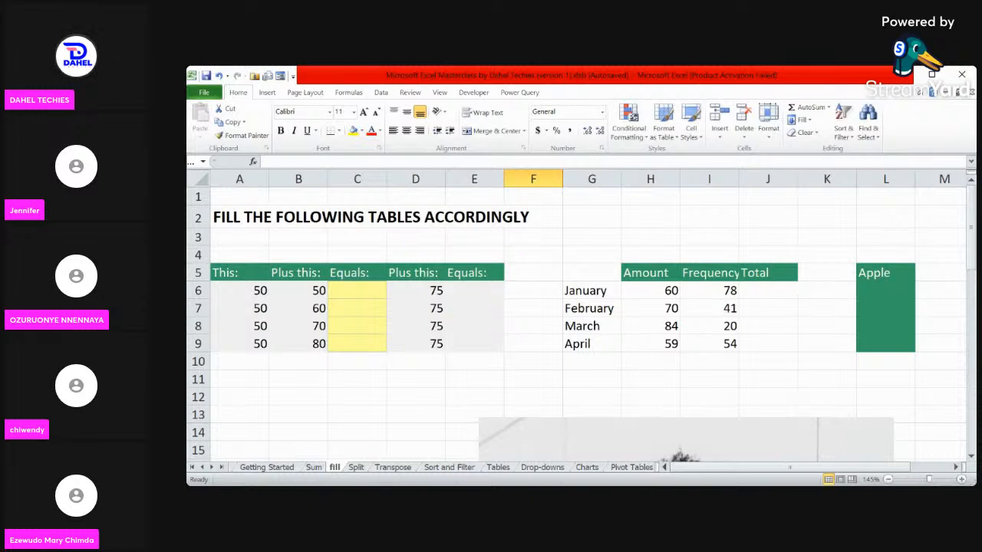
key(alt+Tab)
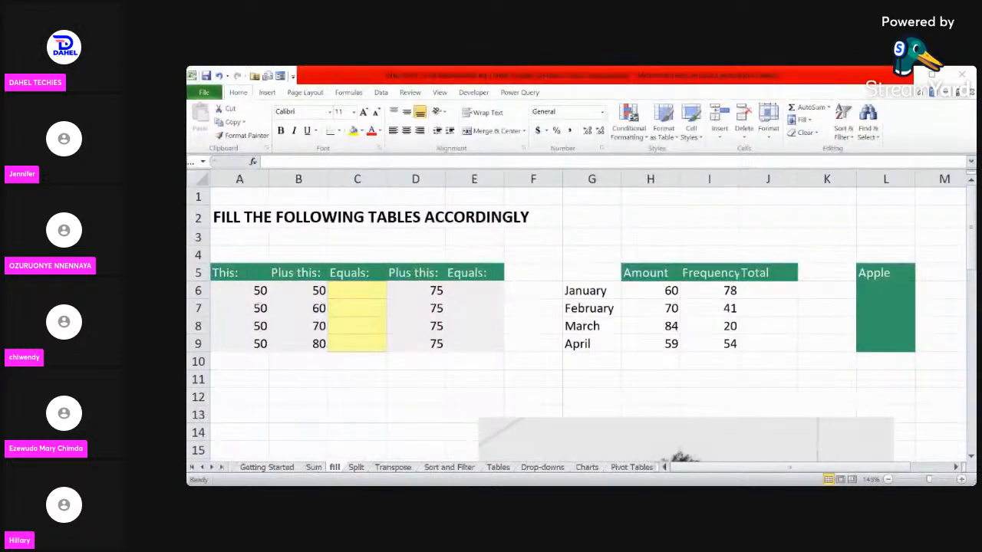
key(alt+Tab)
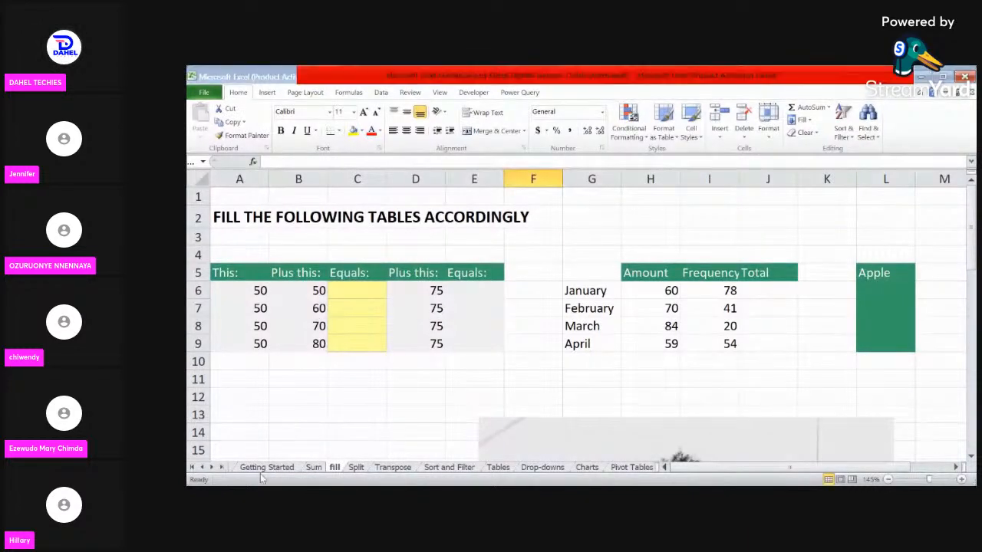
Return to the Sum sheet and review the MIN ($ 20.00) and MAX ($ 50.00) formulas in B53 and E53.
click(315, 468)
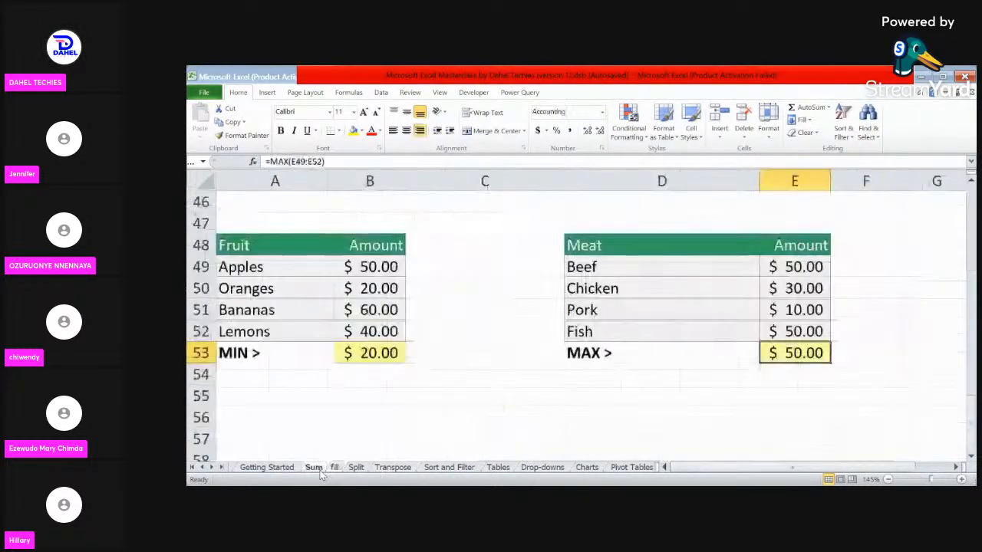
click(362, 358)
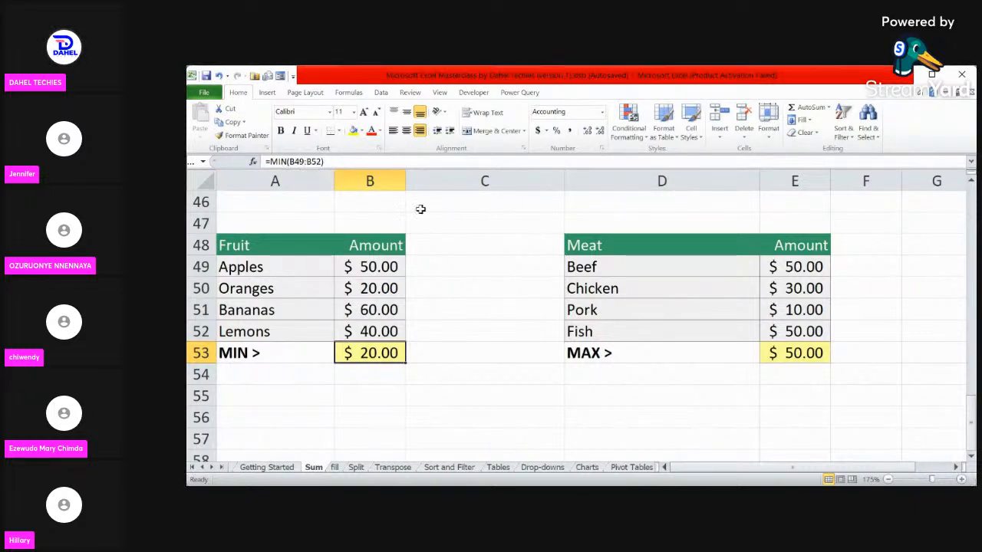
click(812, 352)
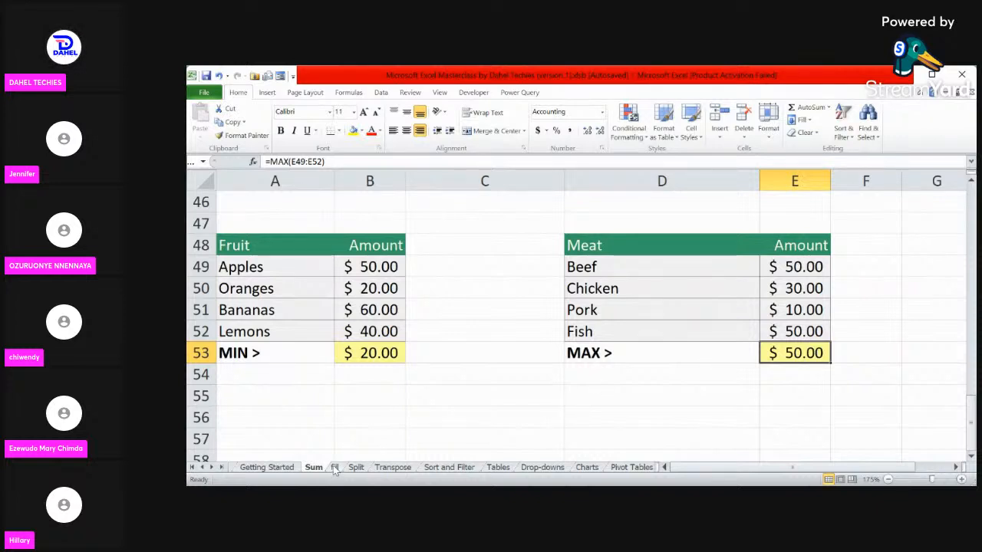
Return to the fill sheet and point out the values in A6, B6, D6, H6 and I6.
click(335, 467)
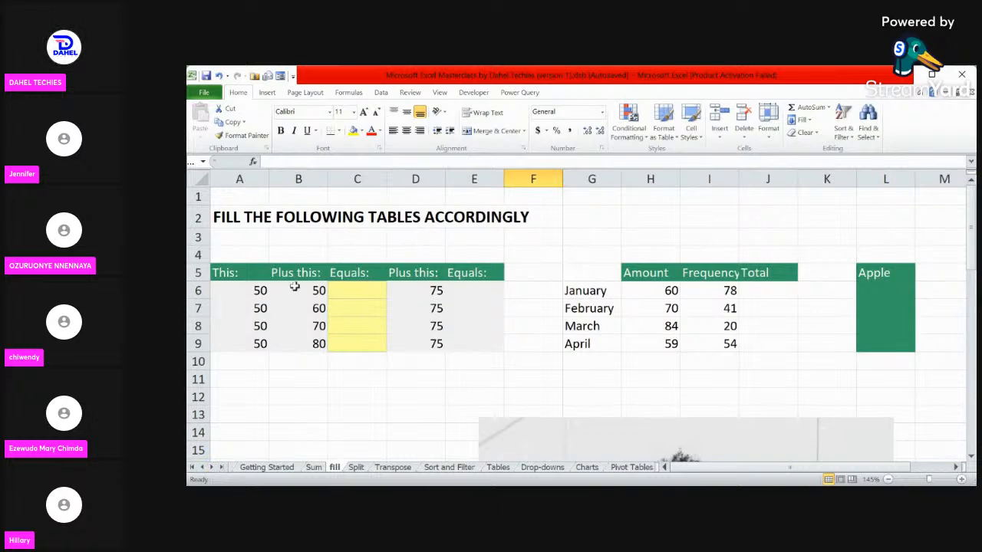
click(262, 290)
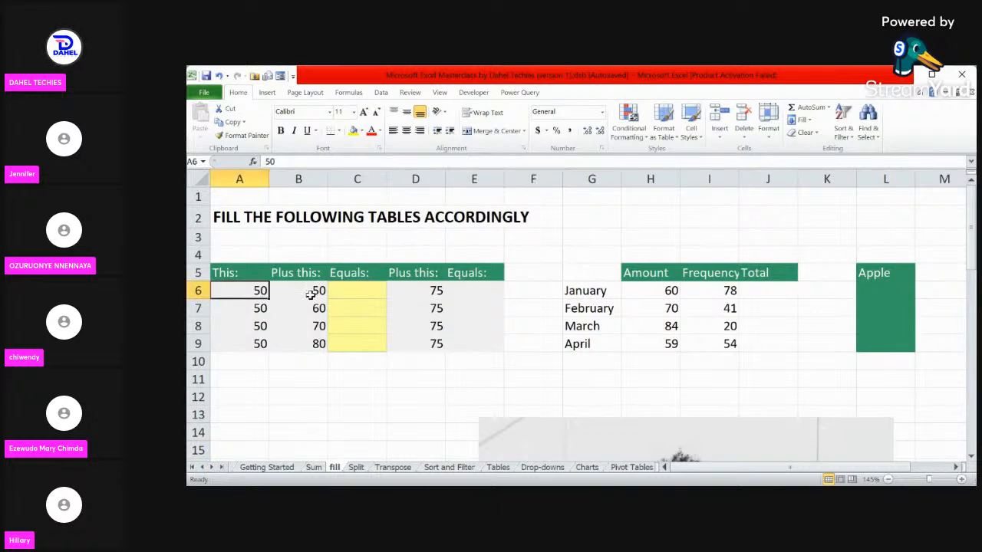
click(313, 291)
click(436, 291)
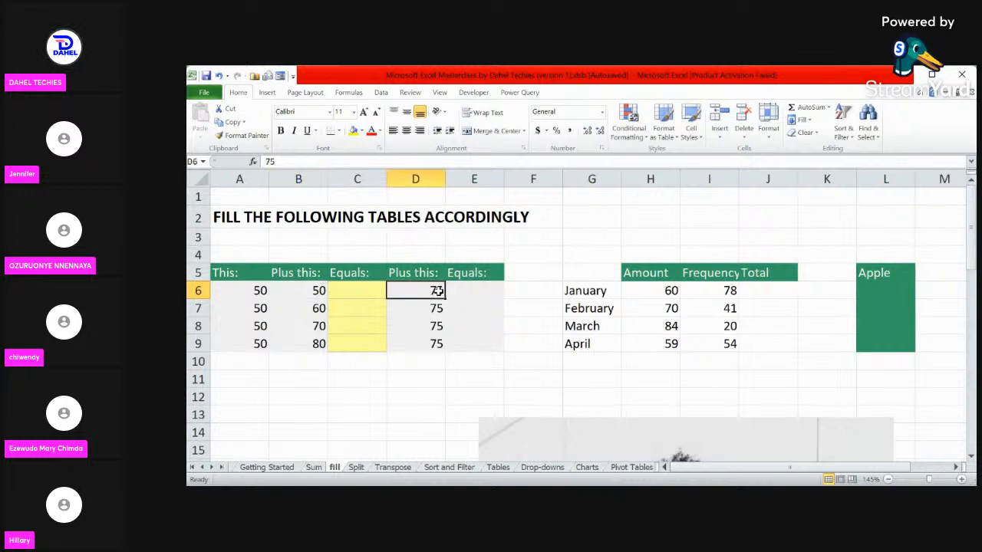
click(661, 290)
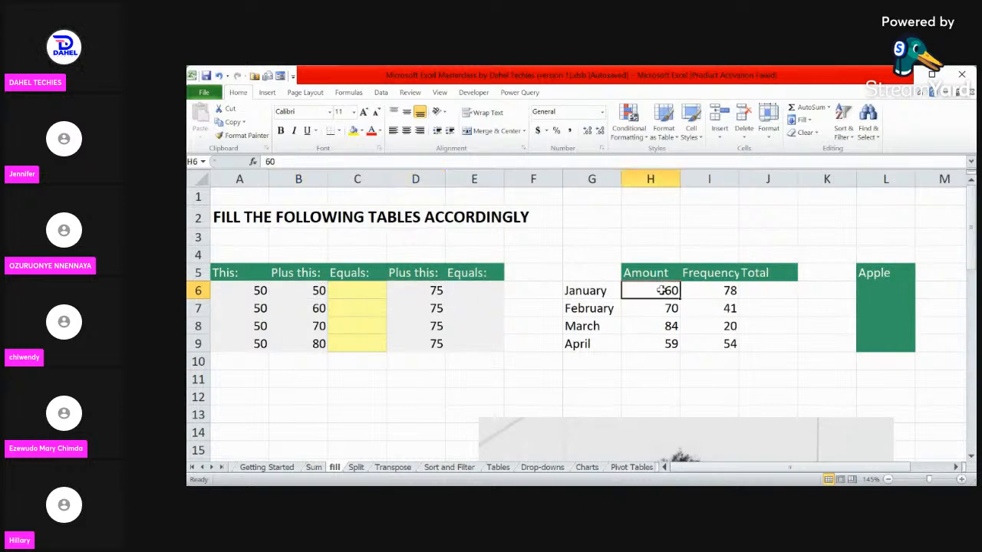
click(730, 291)
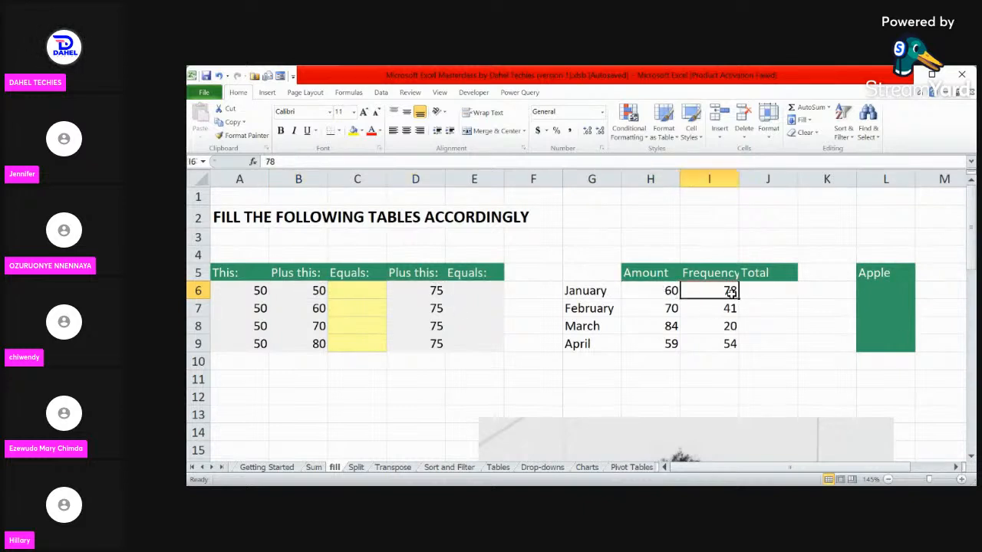
Point to the cells under Apple, then select C6 for the first Equals result.
click(866, 291)
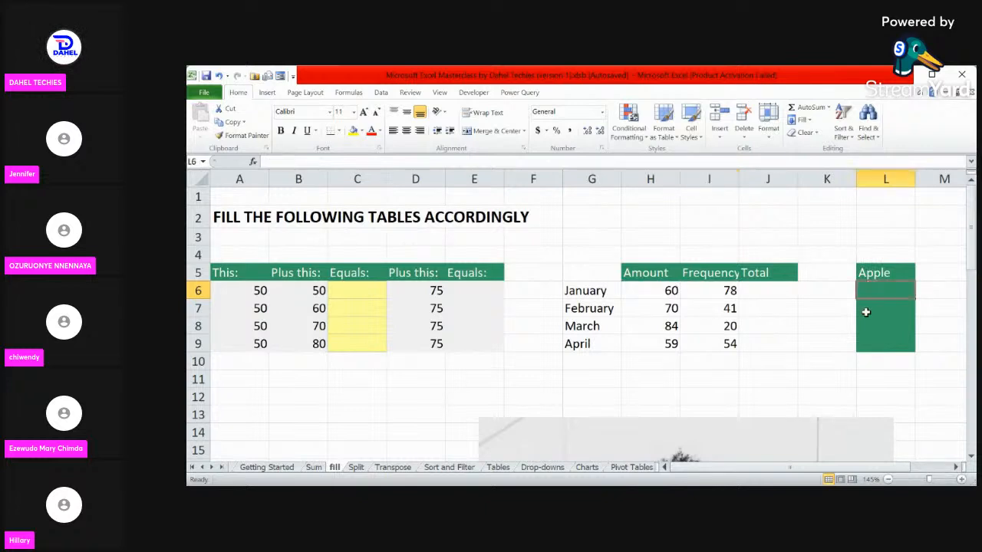
click(866, 308)
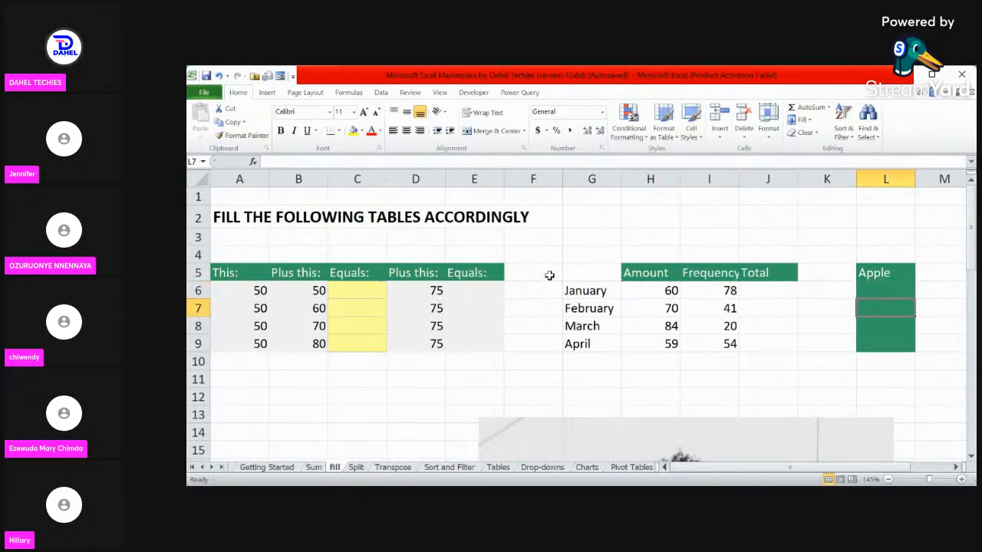
click(357, 286)
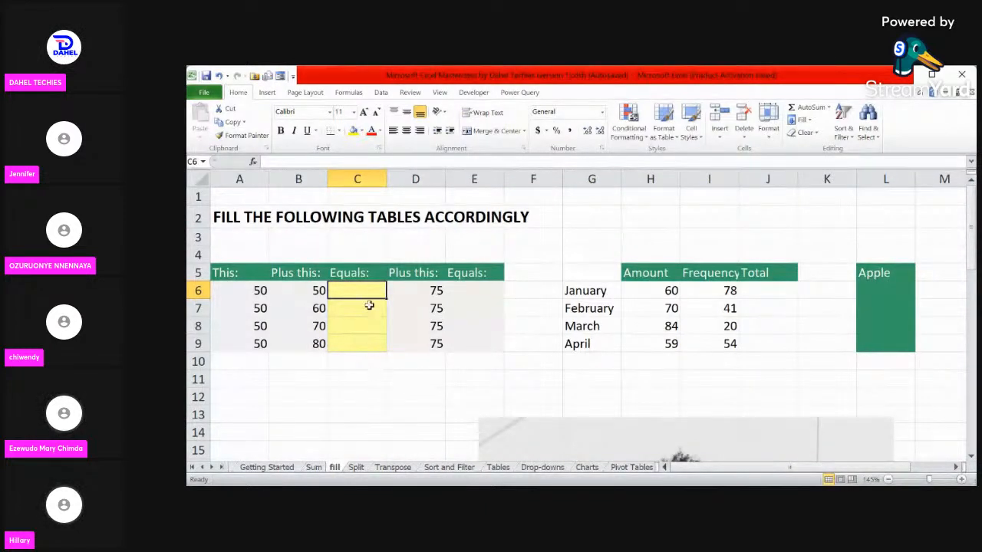
Enter =SUM(A6:B6) in C6 so it adds 50 and 50, giving 100.
text(=)
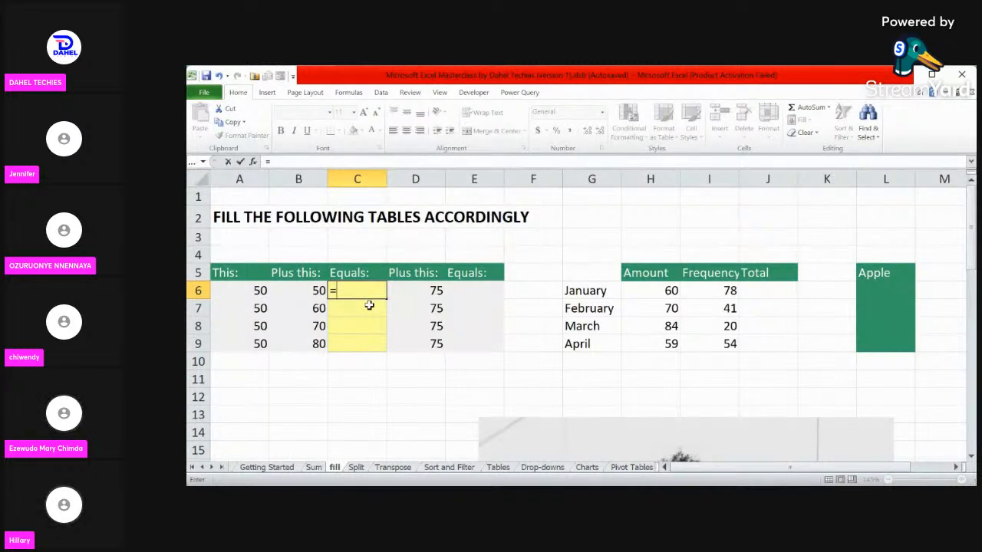
text(SUM()
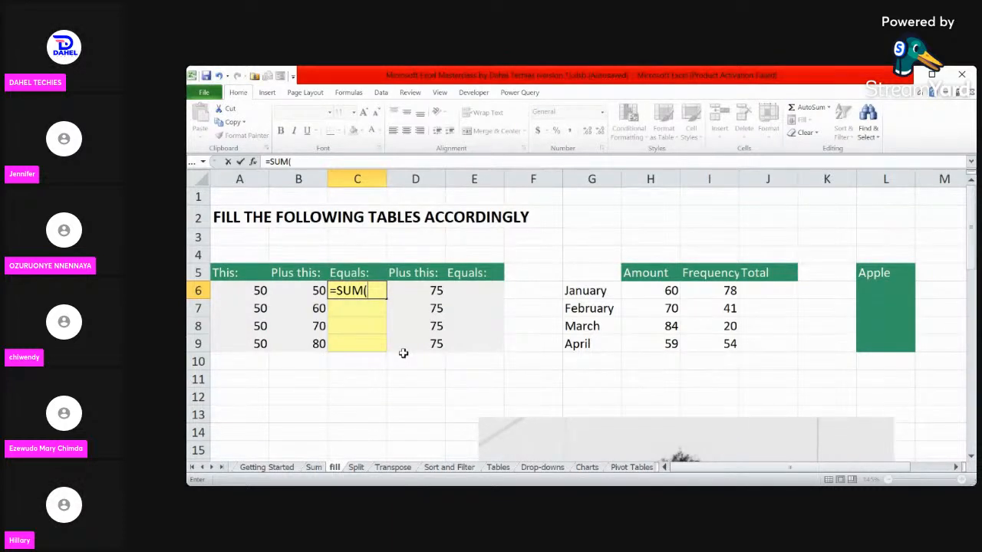
drag(259, 291, 284, 294)
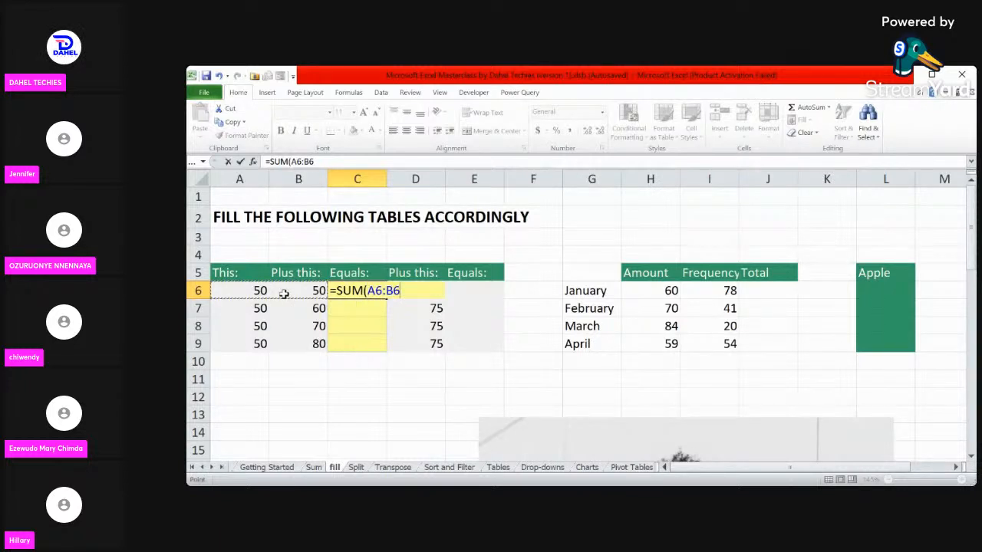
text())
key(Return)
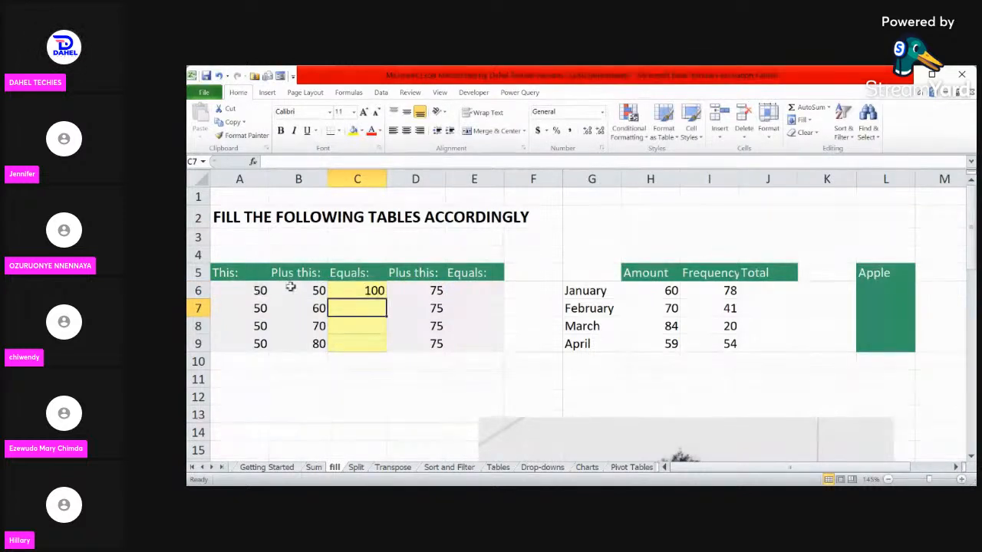
click(353, 294)
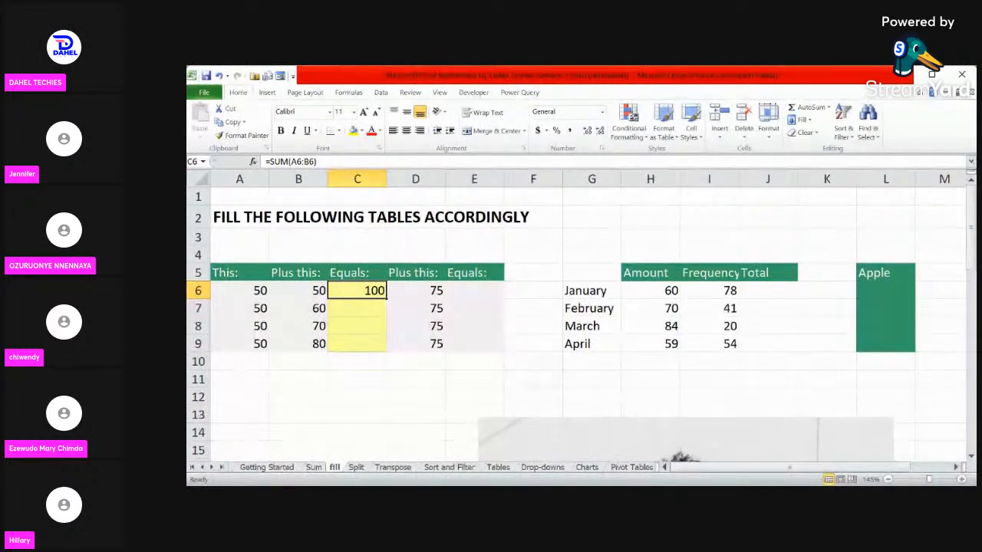
Type the numbers 1, 2 and 3 into cells C11:C13.
scroll(579, 322, up, 1)
scroll(579, 322, down, 1)
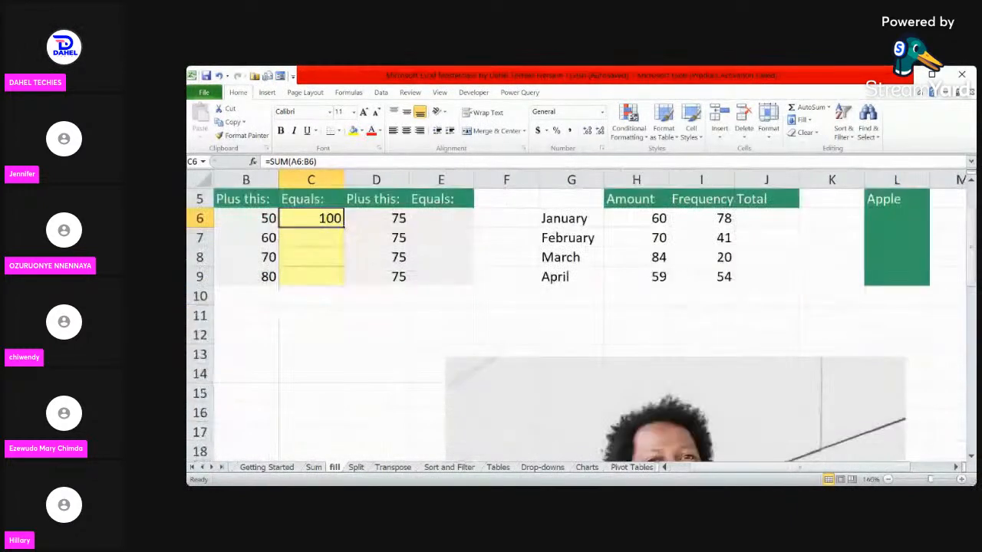
click(310, 315)
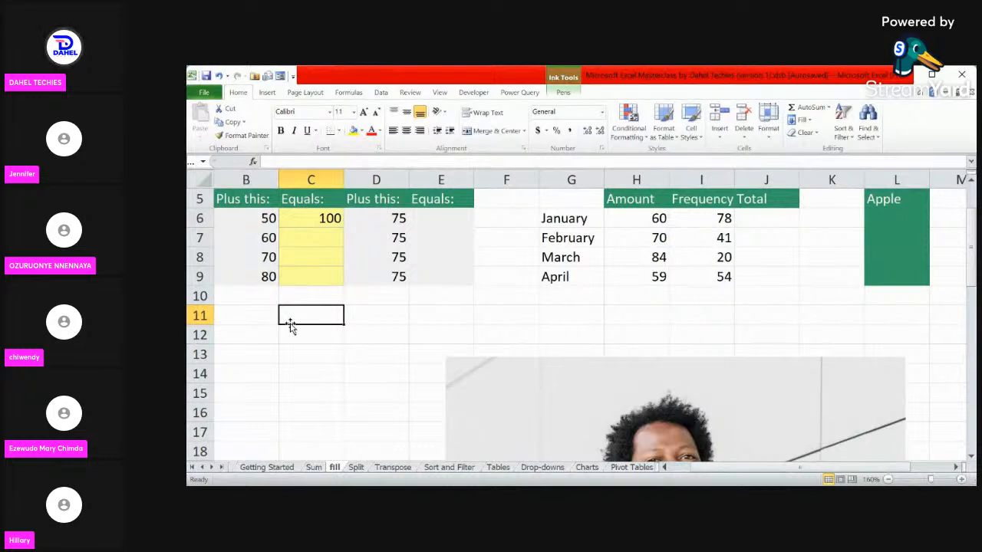
text(12)
key(BackSpace)
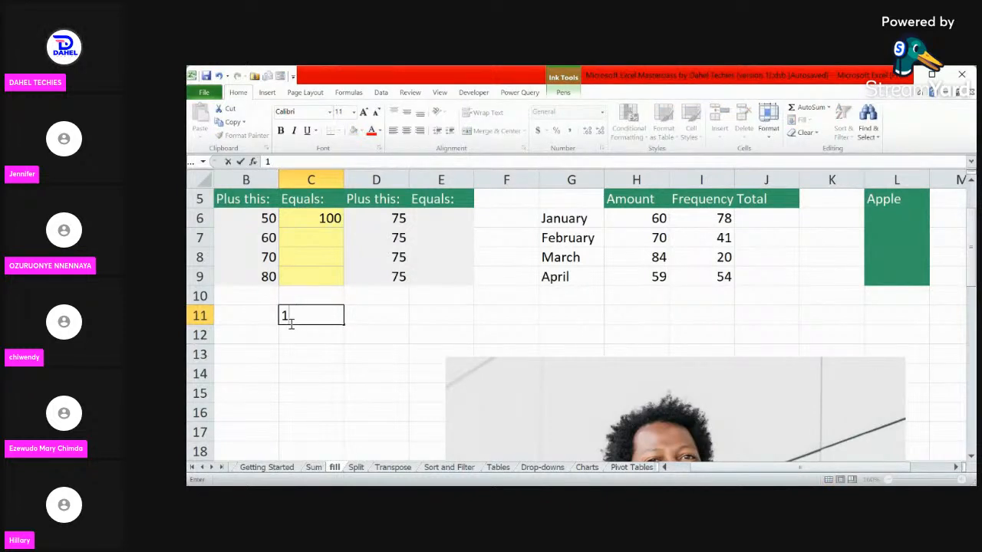
key(Return)
text(2)
key(Return)
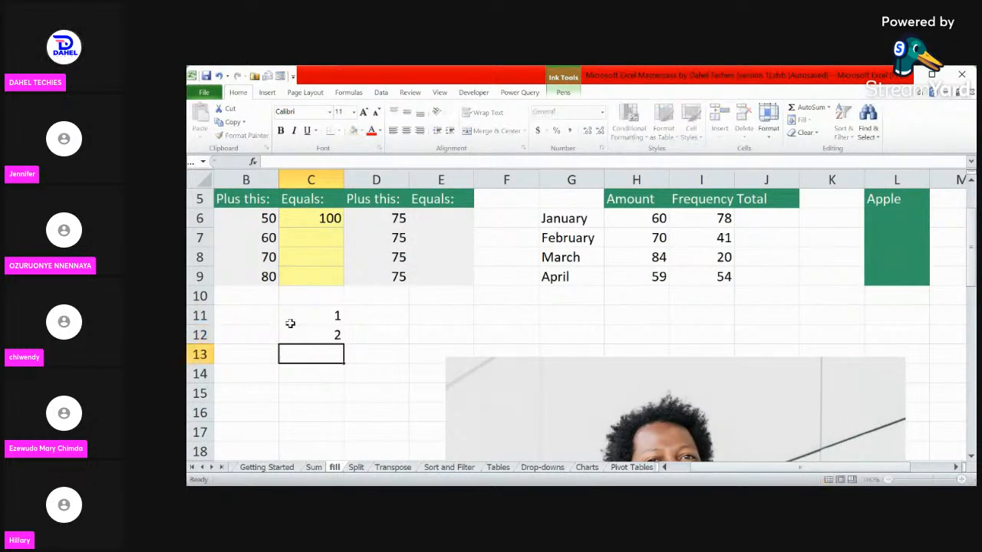
text(3)
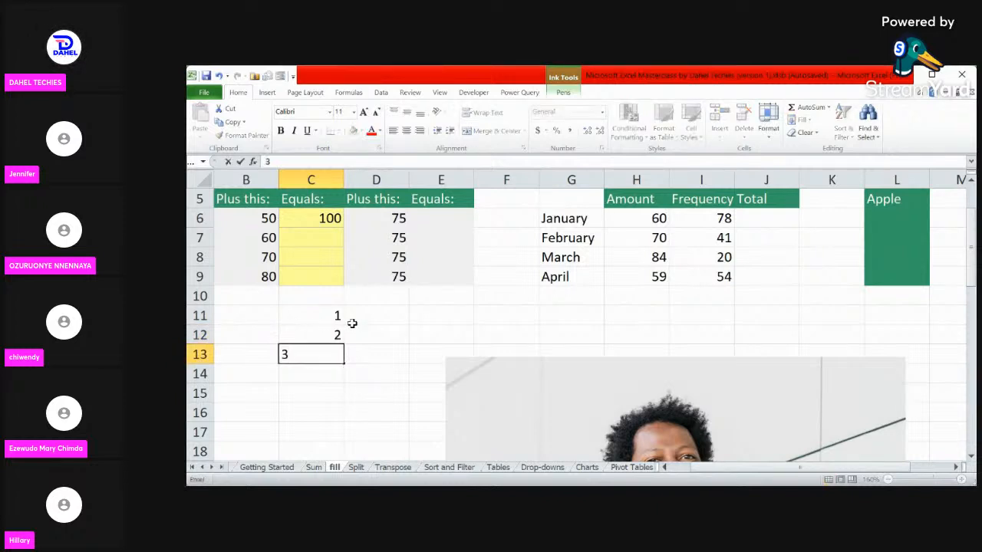
key(Return)
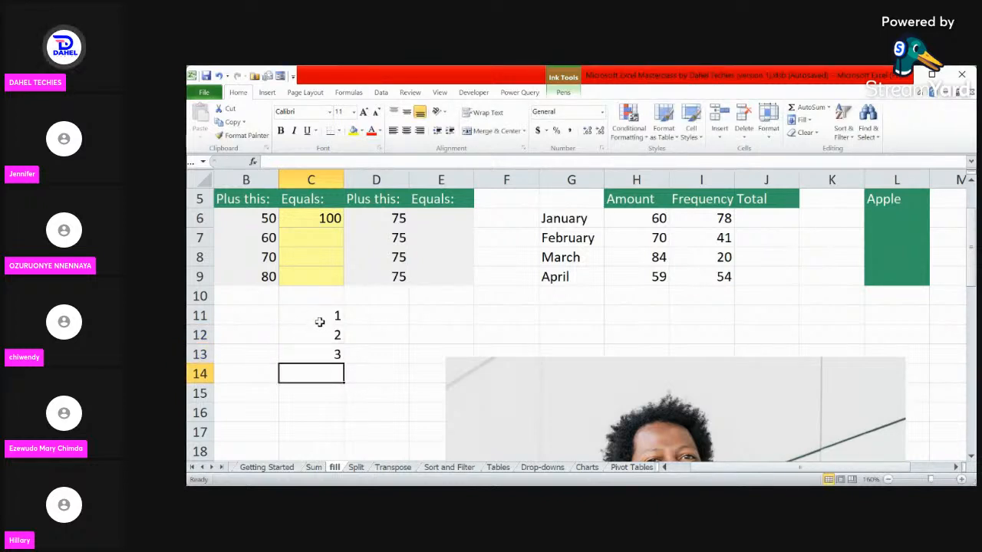
Autofill the 1–3 series down to 7 in C17, then delete C11:C17.
click(320, 315)
double_click(326, 318)
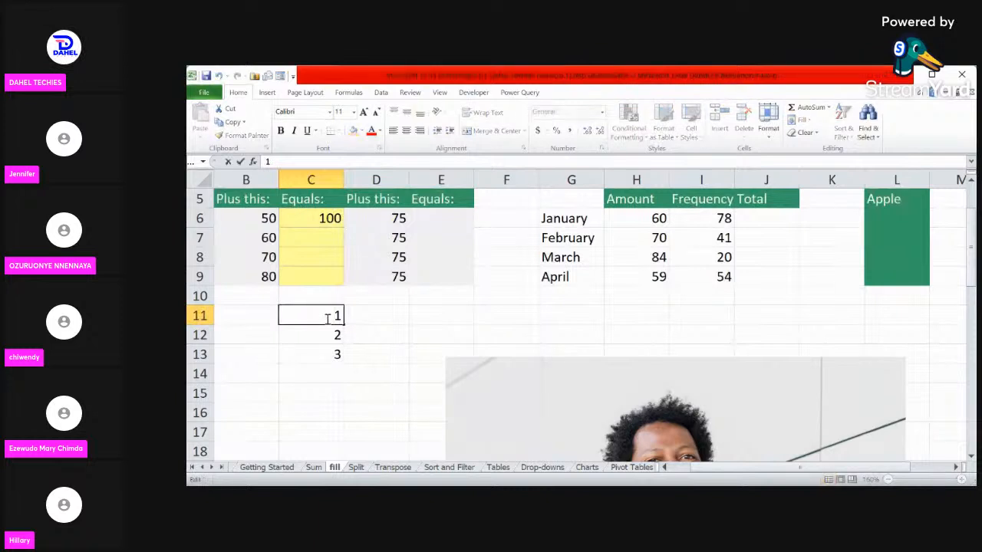
click(362, 327)
click(329, 314)
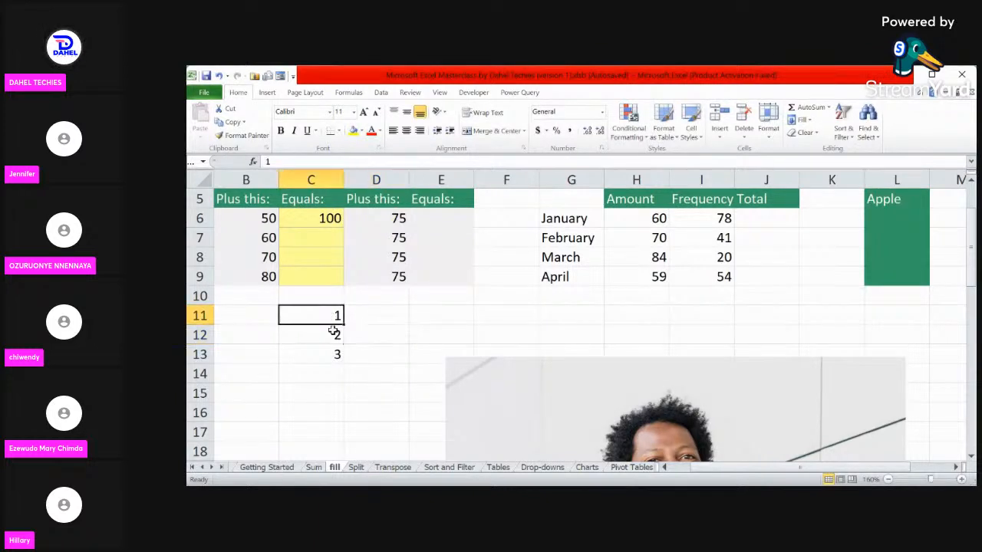
drag(333, 332, 335, 349)
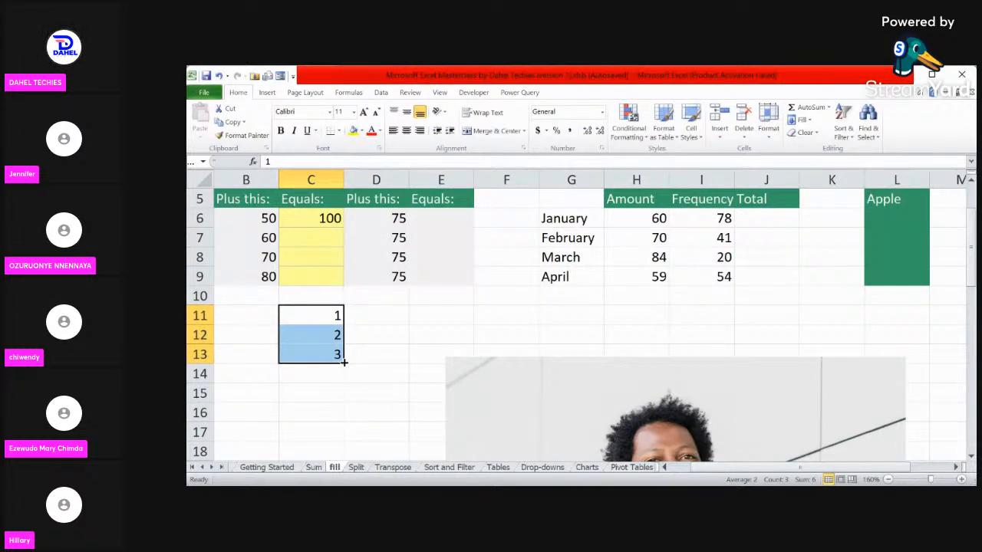
drag(344, 362, 343, 434)
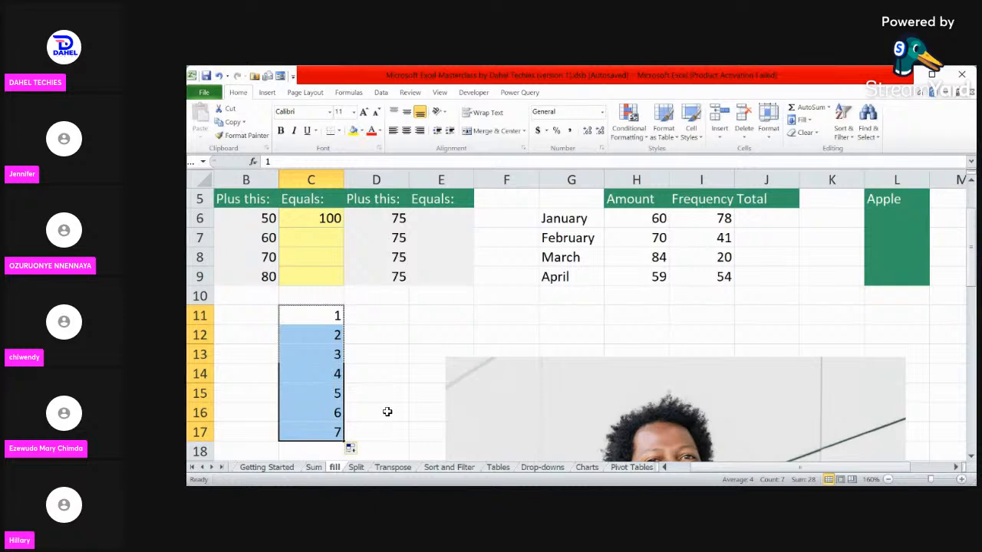
key(Delete)
Type 2, 4 and 6 into C11:C13 and autofill the even series down to 14 in C17.
click(425, 338)
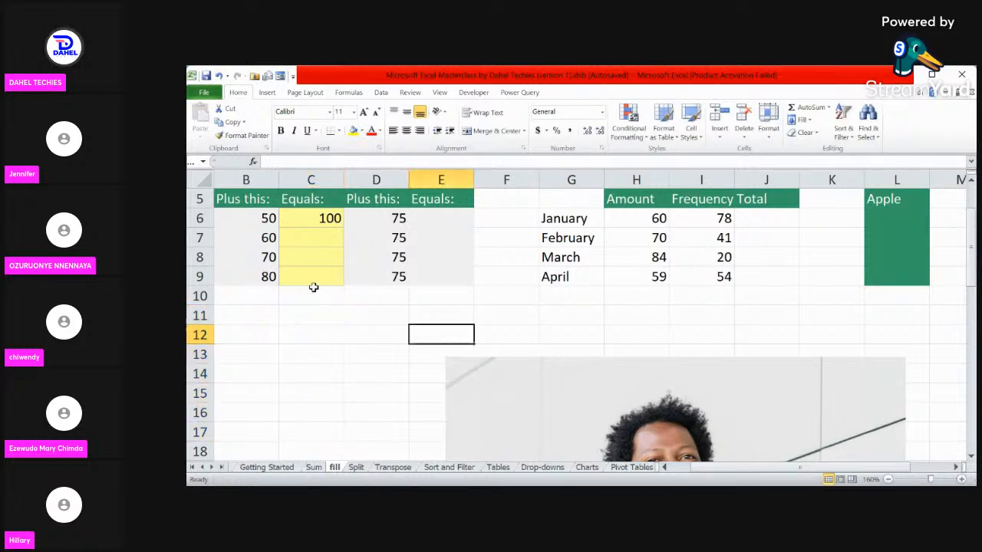
click(306, 315)
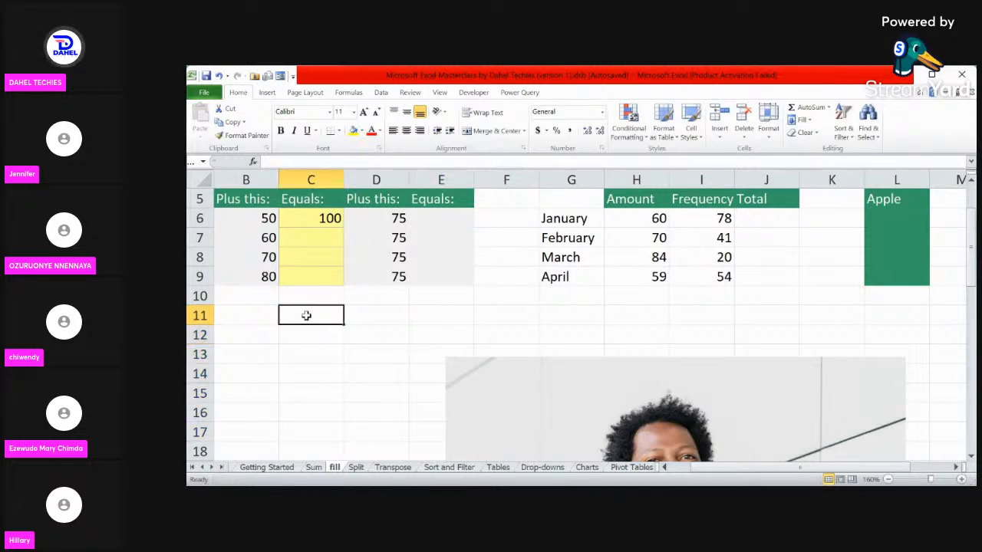
text(2)
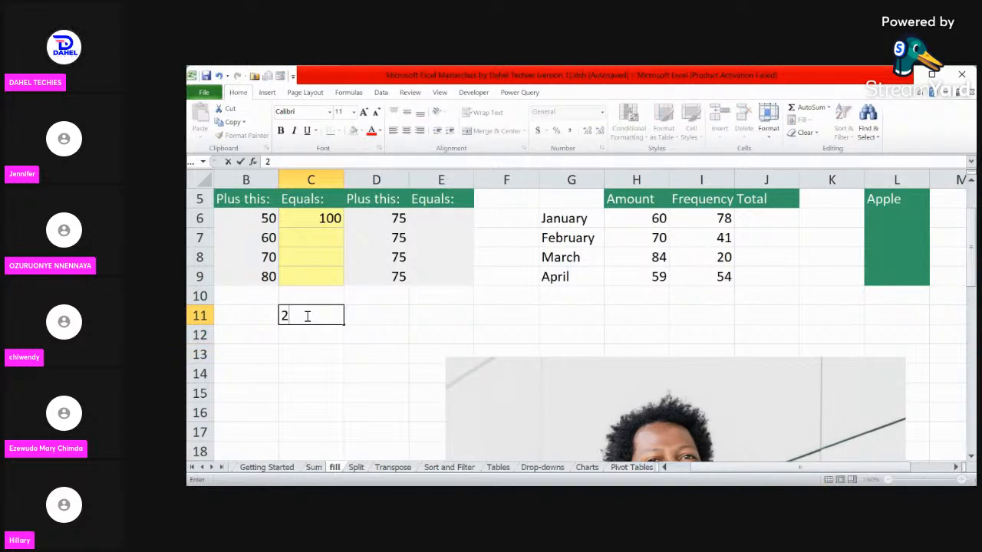
key(Return)
text(4)
key(Return)
text(6)
key(Return)
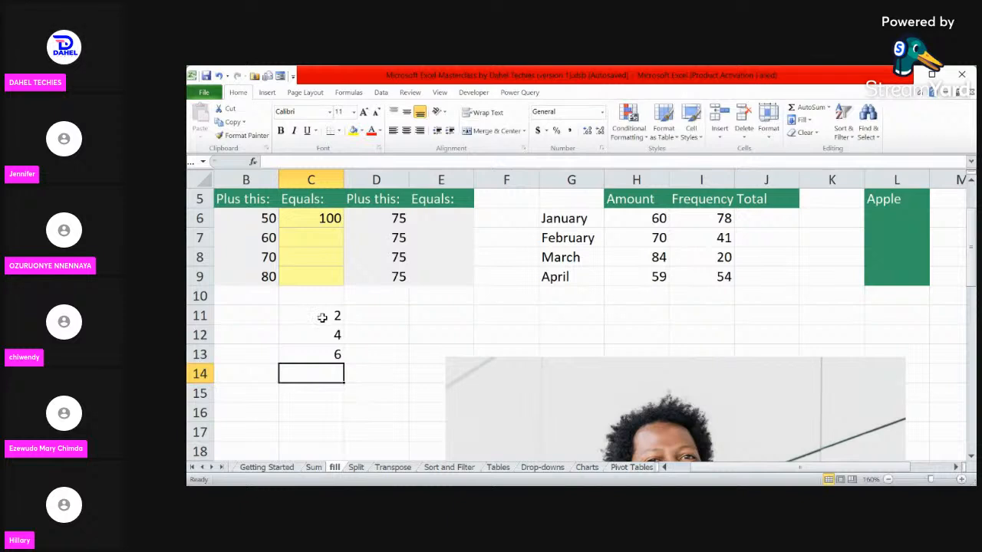
drag(323, 314, 323, 346)
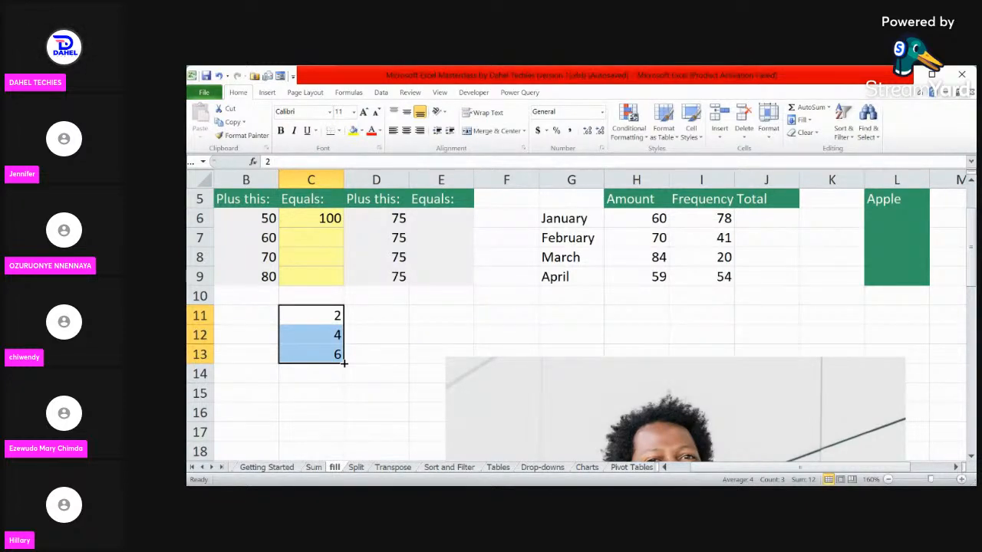
drag(343, 364, 350, 418)
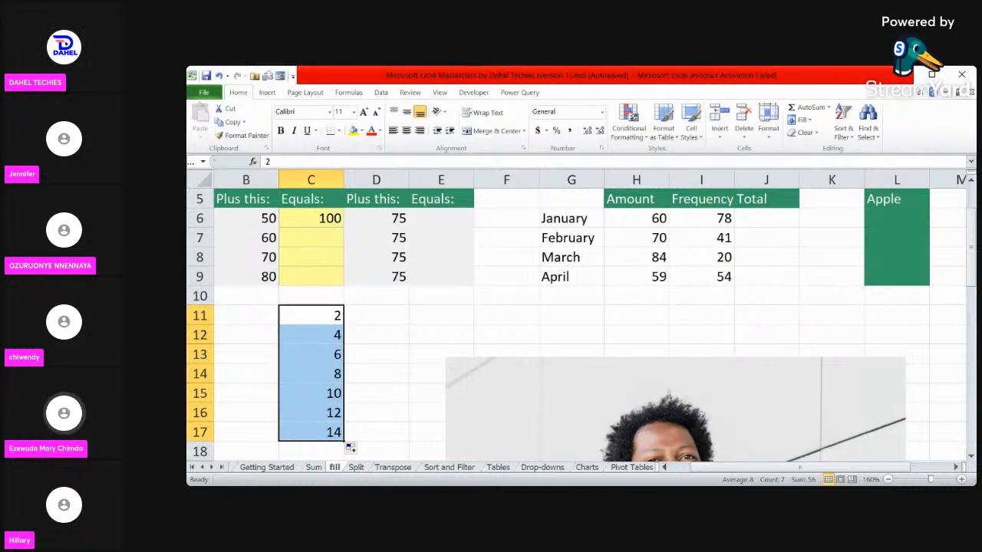
key(alt+Tab)
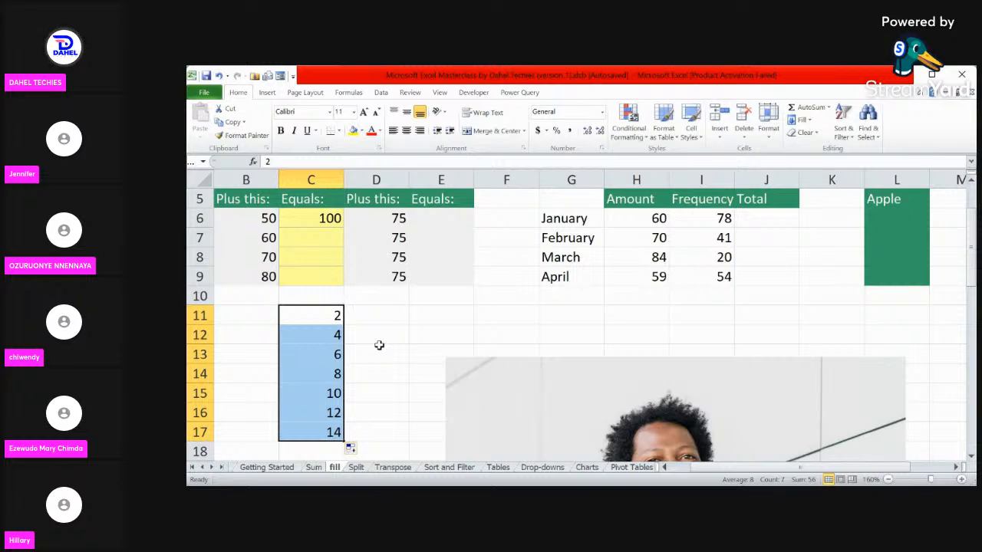
Undo the even-series fill and clear the remaining 2 and 4 from C11:C12.
key(ctrl+z)
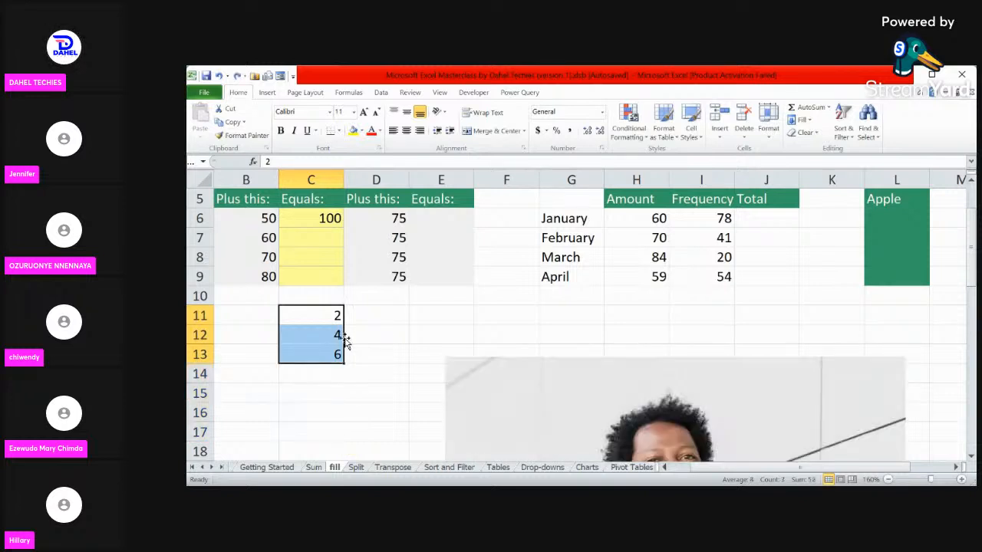
key(ctrl+z)
click(346, 337)
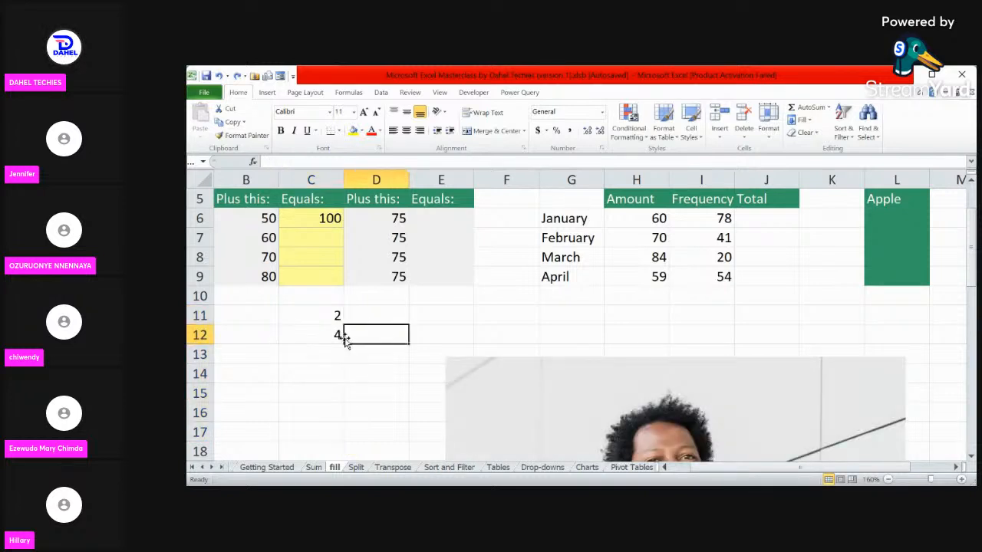
click(336, 335)
key(BackSpace)
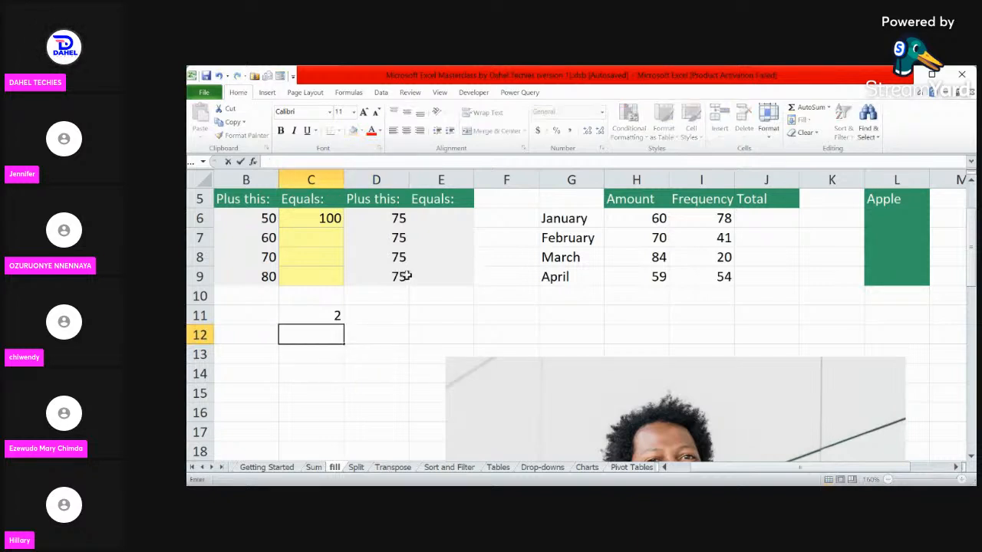
click(334, 311)
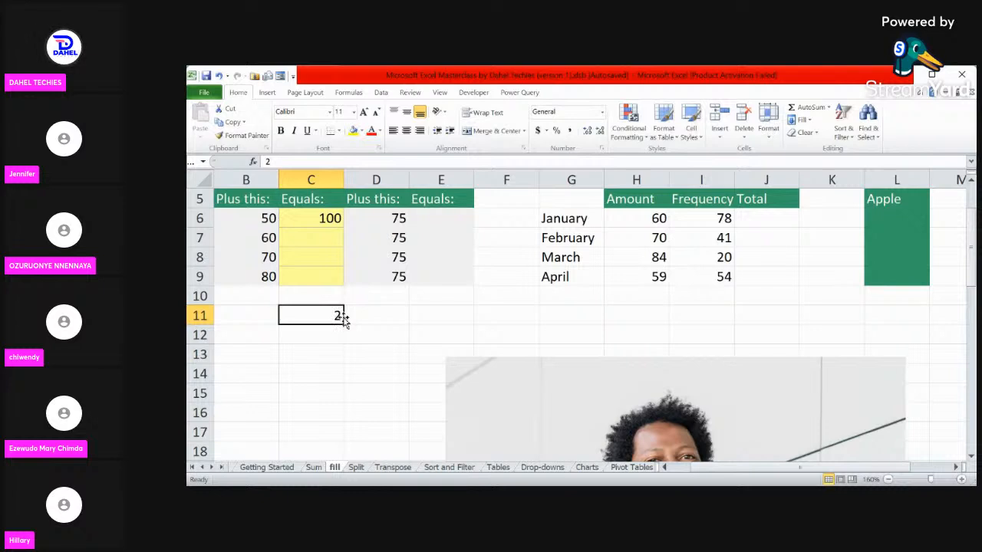
key(BackSpace)
Enter 100 in C11, fill it down through C16, and verify C11, C13 and C15.
text(100)
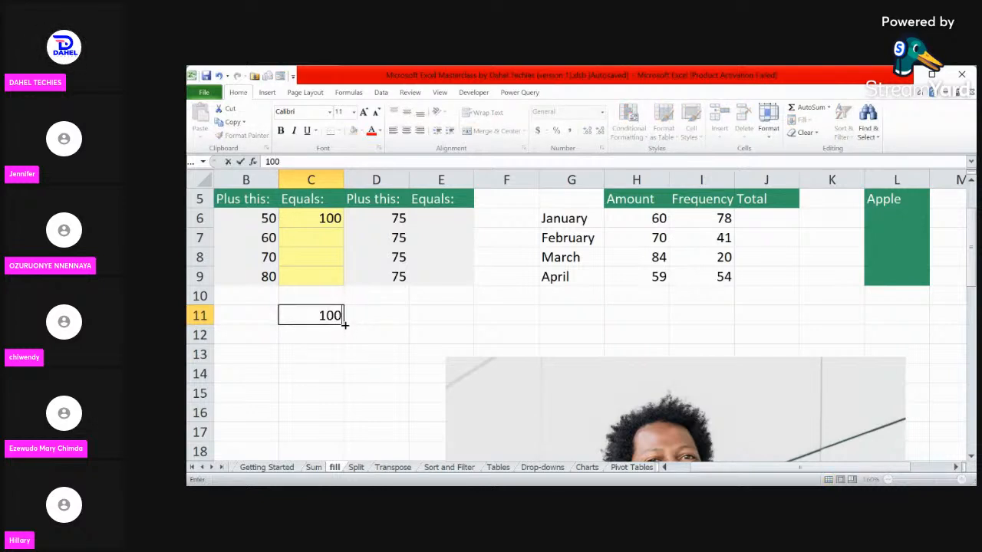
key(ctrl+Return)
drag(343, 324, 336, 424)
click(383, 394)
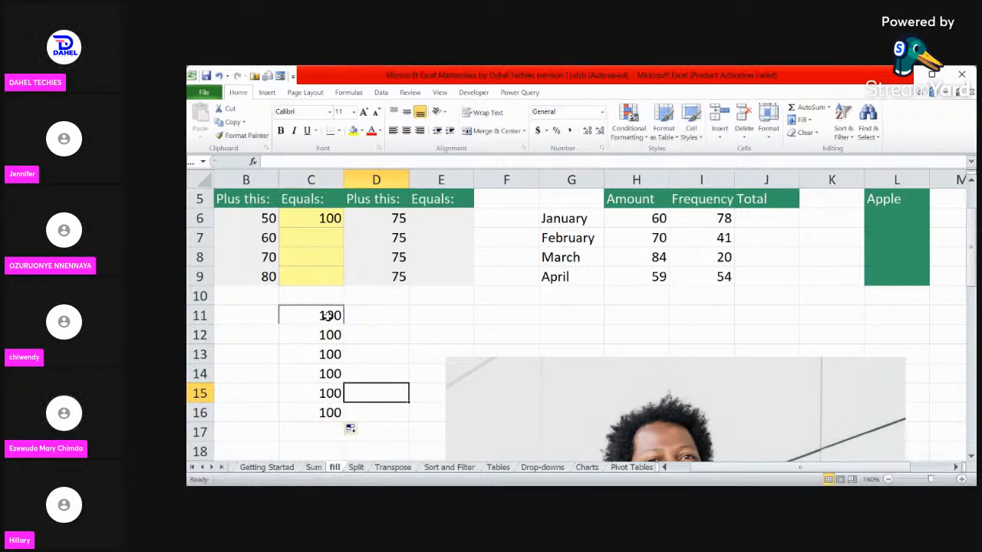
click(329, 316)
click(325, 354)
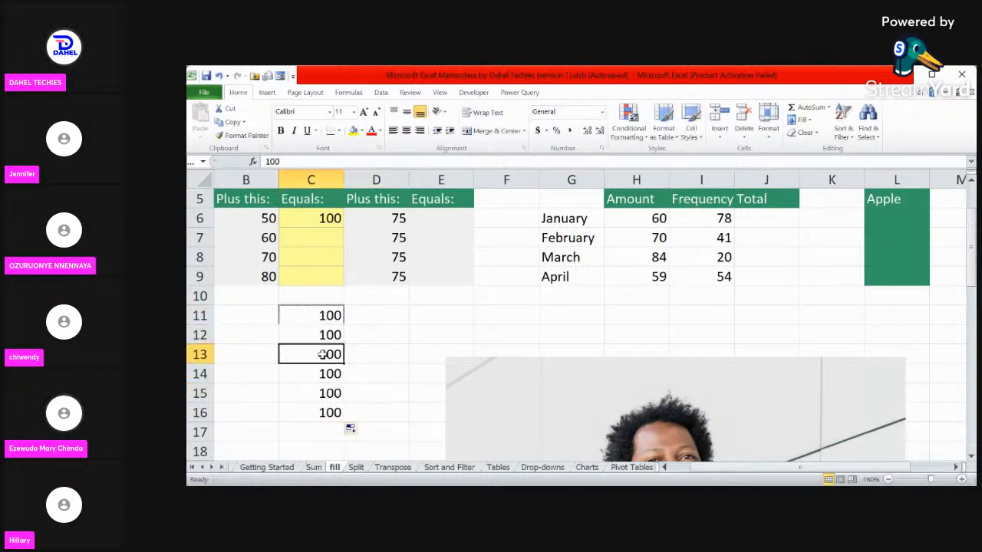
click(324, 394)
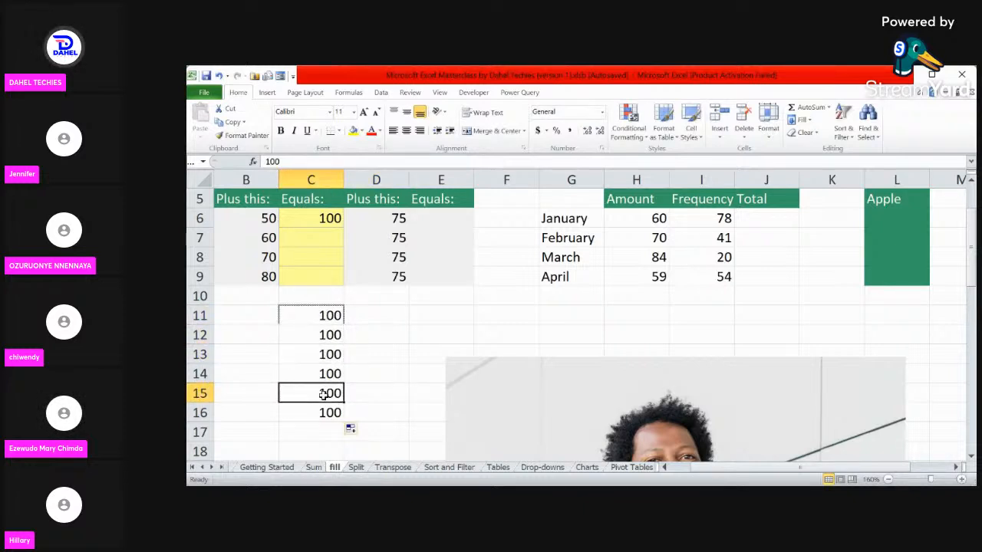
click(334, 217)
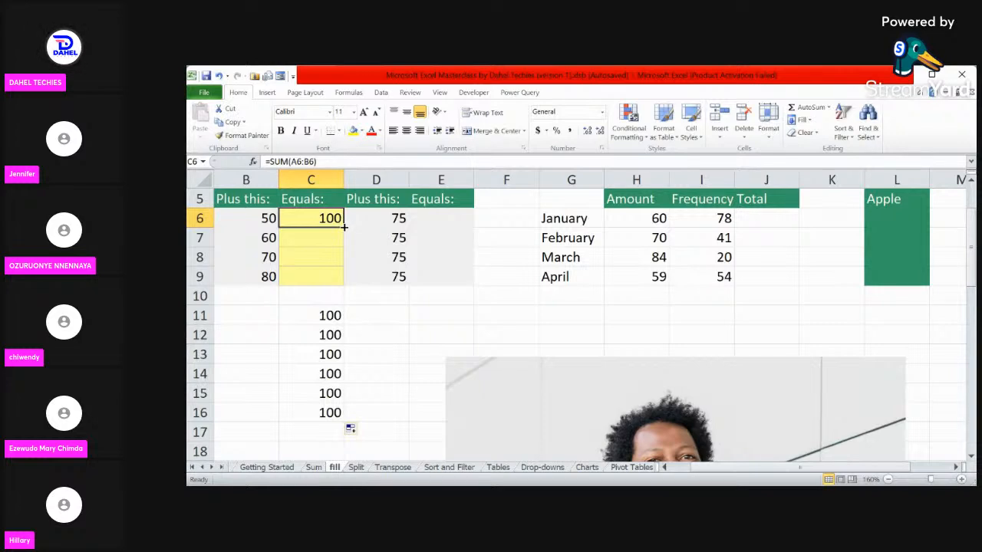
Fill the SUM formula from C6 down to C9 so it reads 100, 110, 120, 130, then select C11.
drag(345, 227, 346, 283)
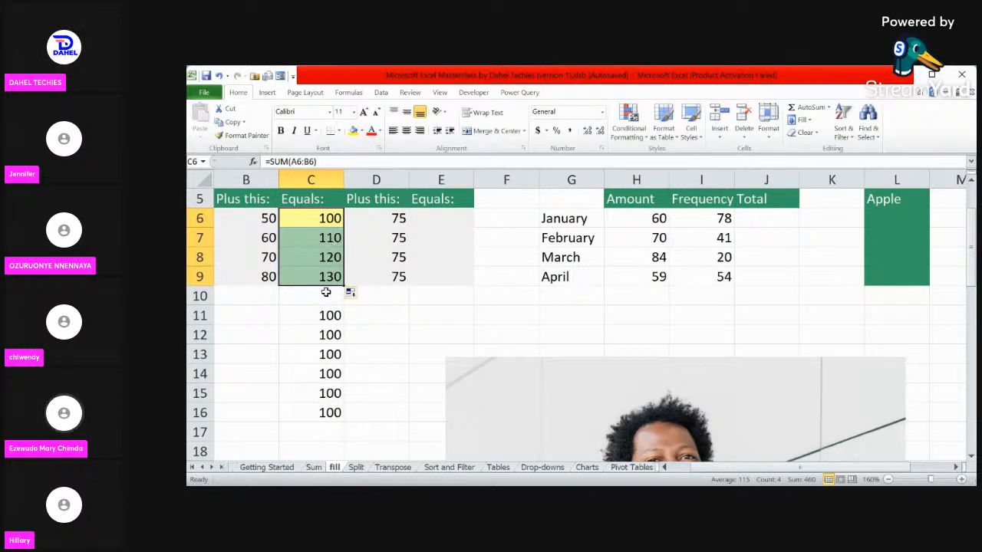
click(389, 313)
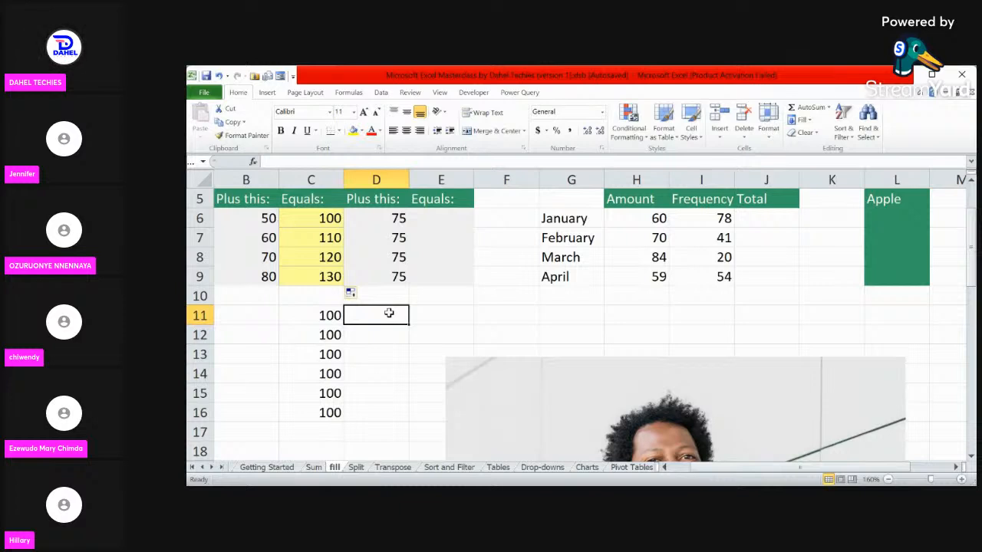
click(336, 322)
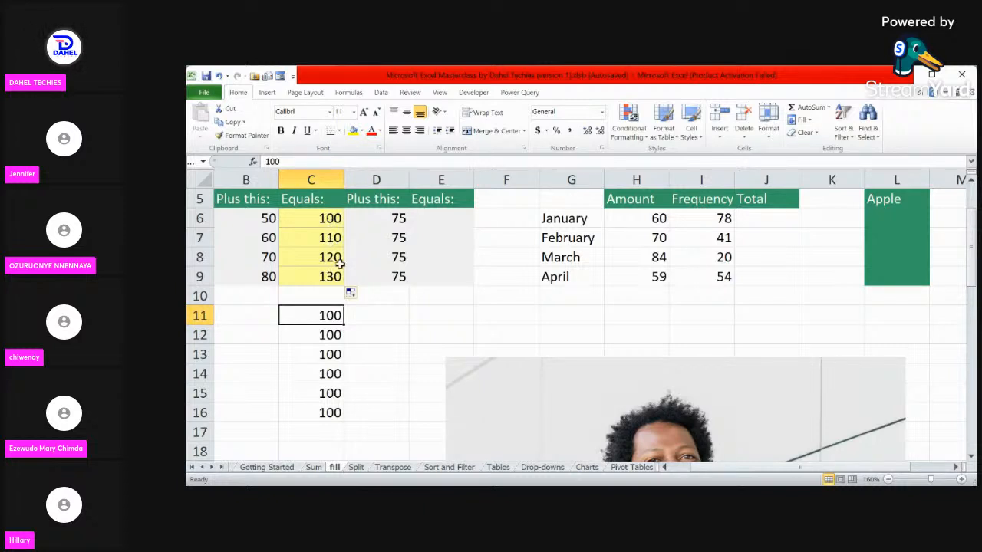
Bring column A into view and select the SUM cell C6, then empty cell A10.
scroll(340, 263, left, 1)
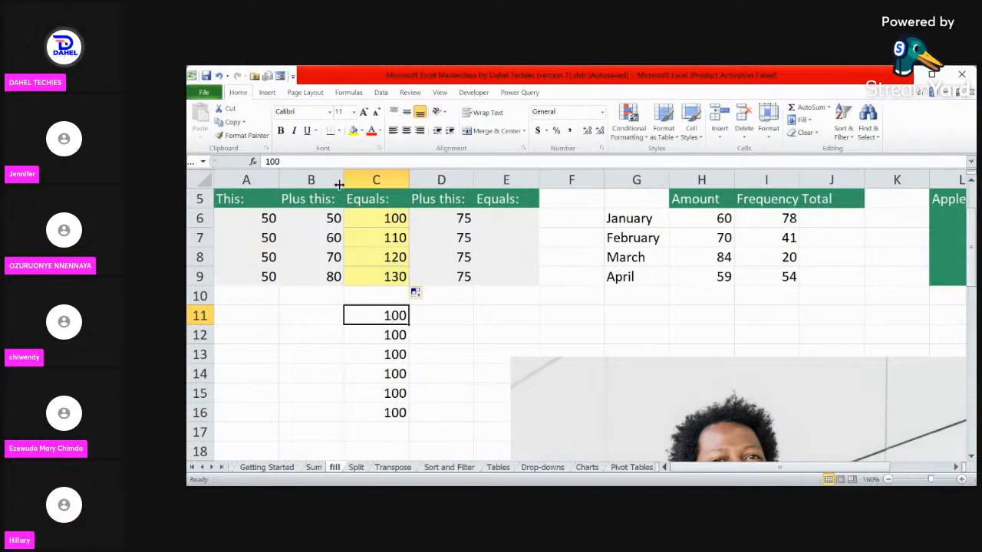
click(395, 220)
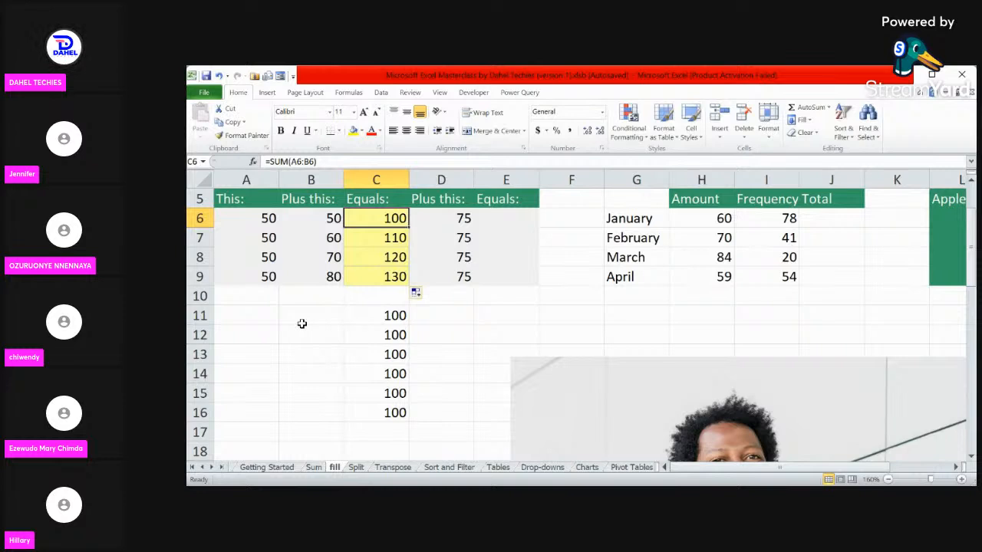
click(260, 303)
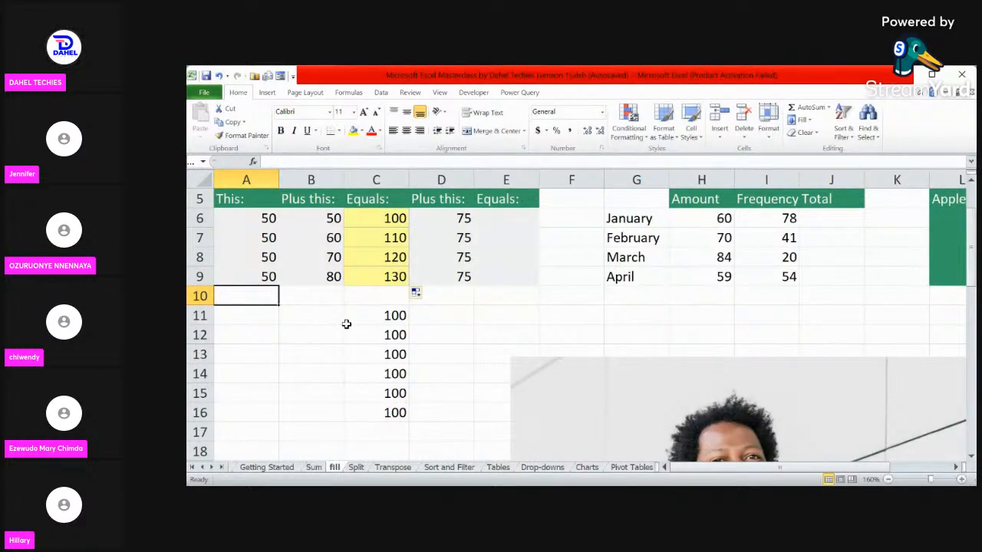
key(ctrl+z)
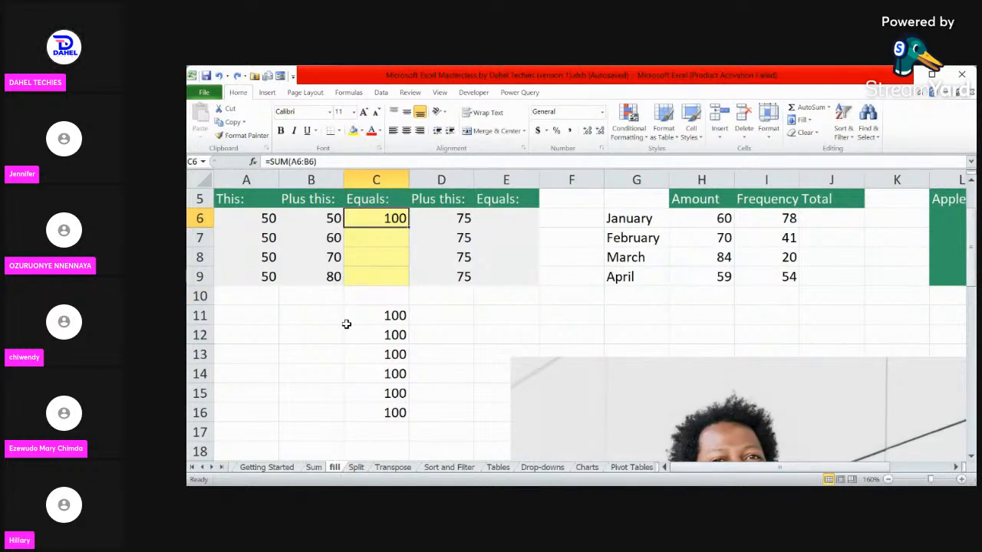
click(435, 343)
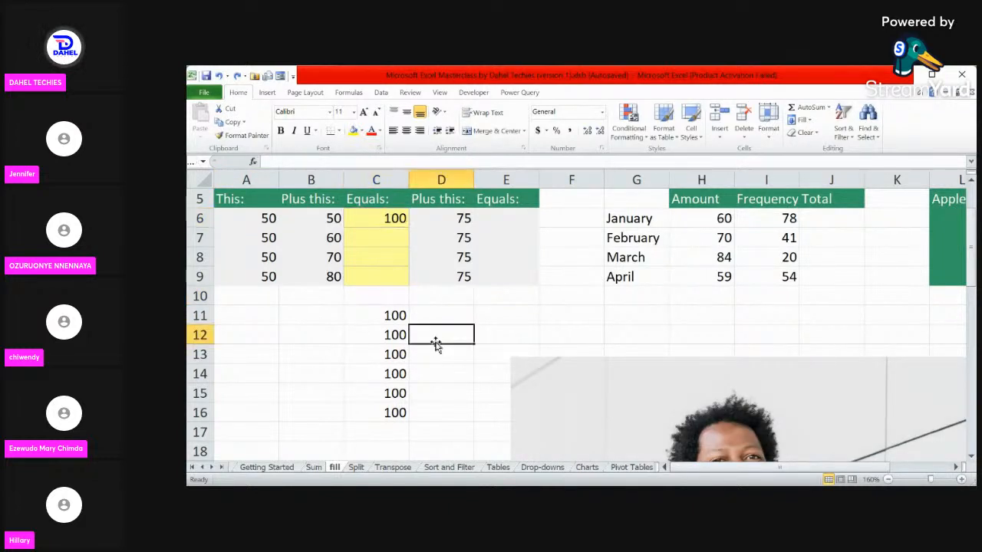
click(390, 219)
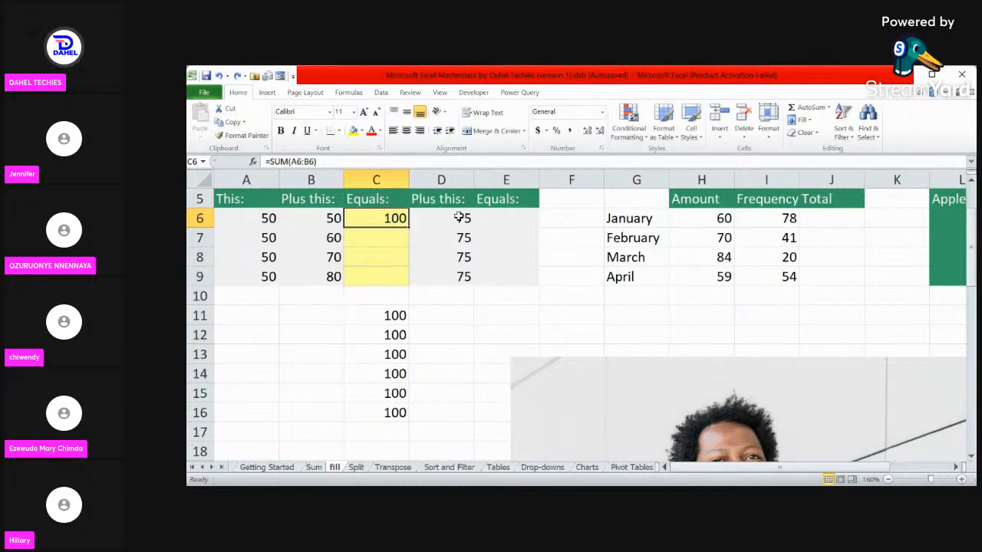
click(526, 213)
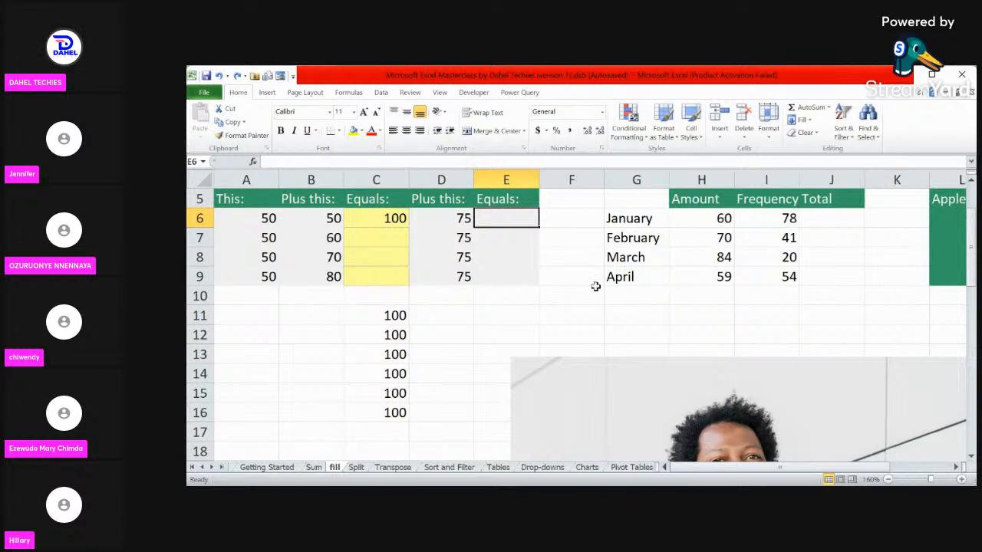
scroll(595, 286, up, 1)
scroll(595, 286, right, 2)
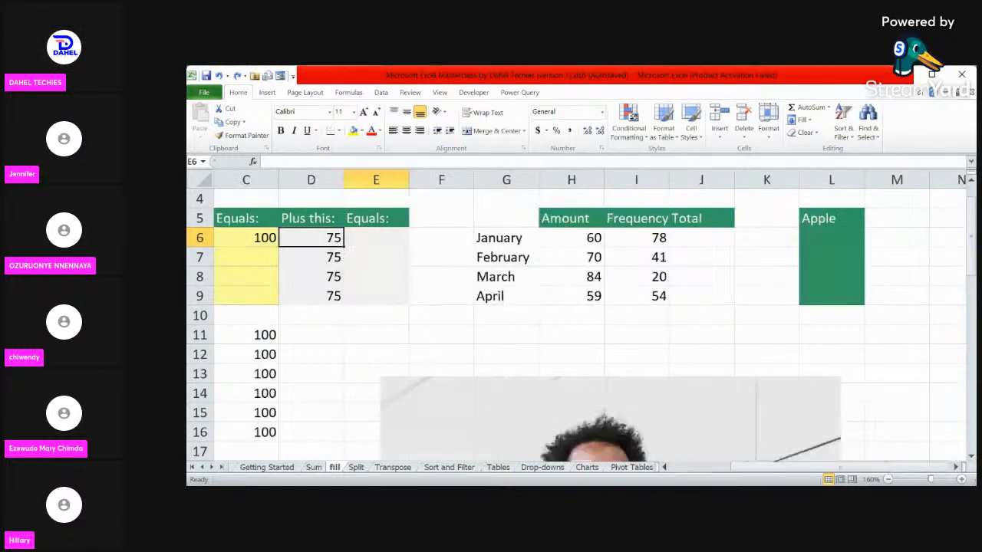
scroll(581, 331, up, 2)
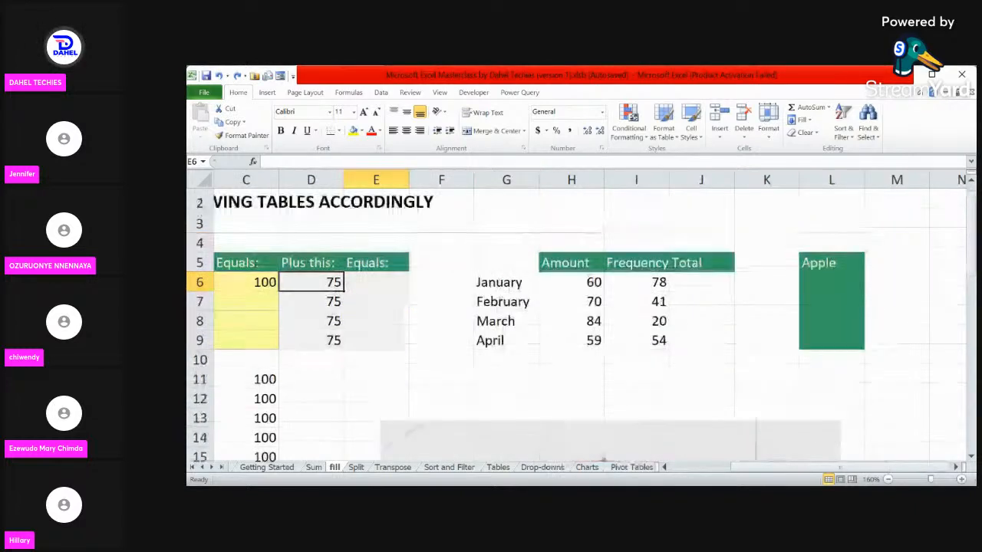
scroll(580, 331, left, 2)
scroll(580, 330, up, 1)
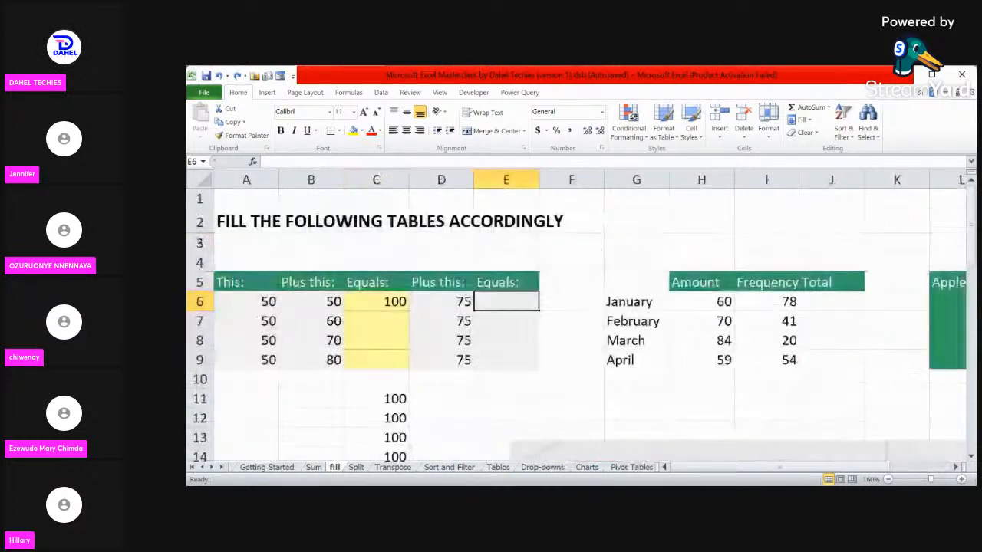
scroll(585, 307, right, 2)
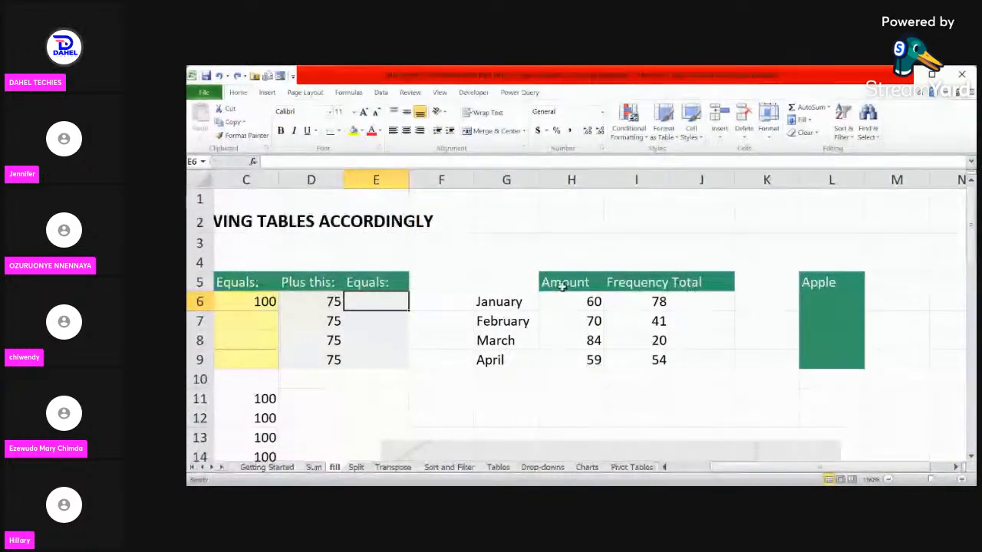
click(703, 305)
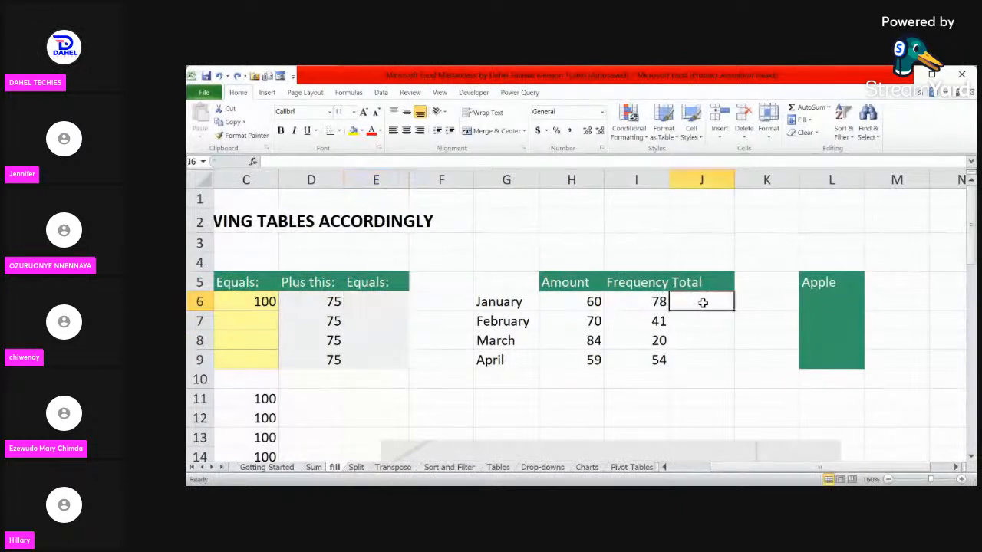
click(829, 284)
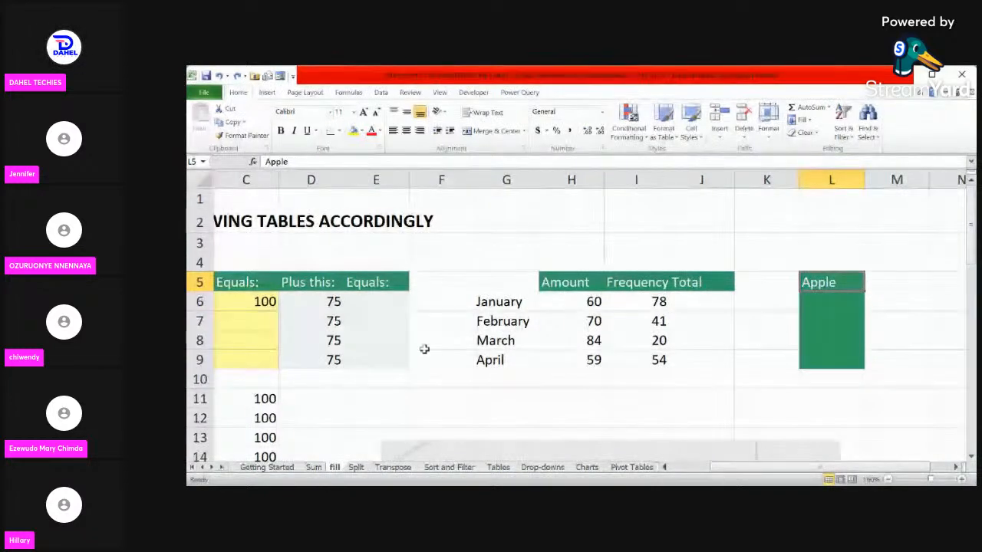
click(506, 284)
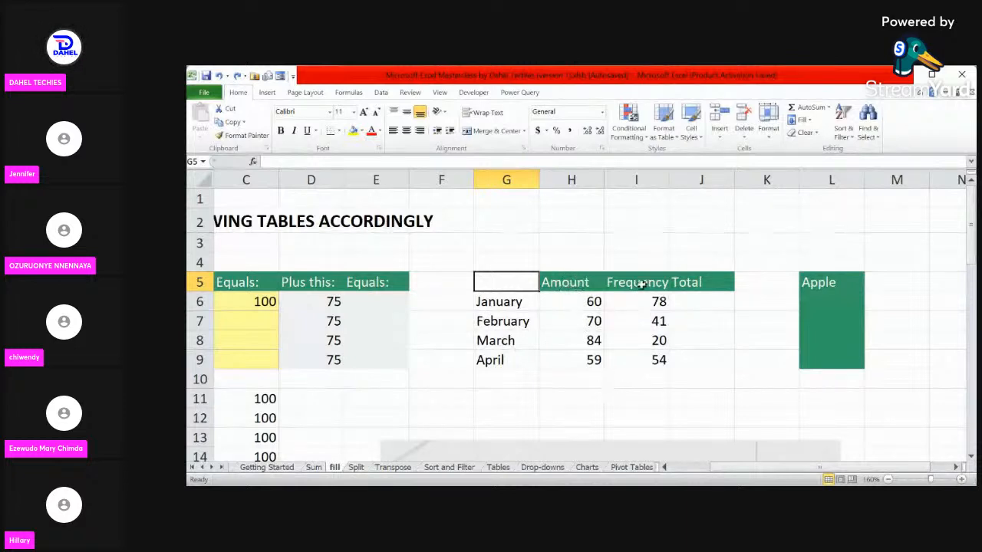
click(693, 282)
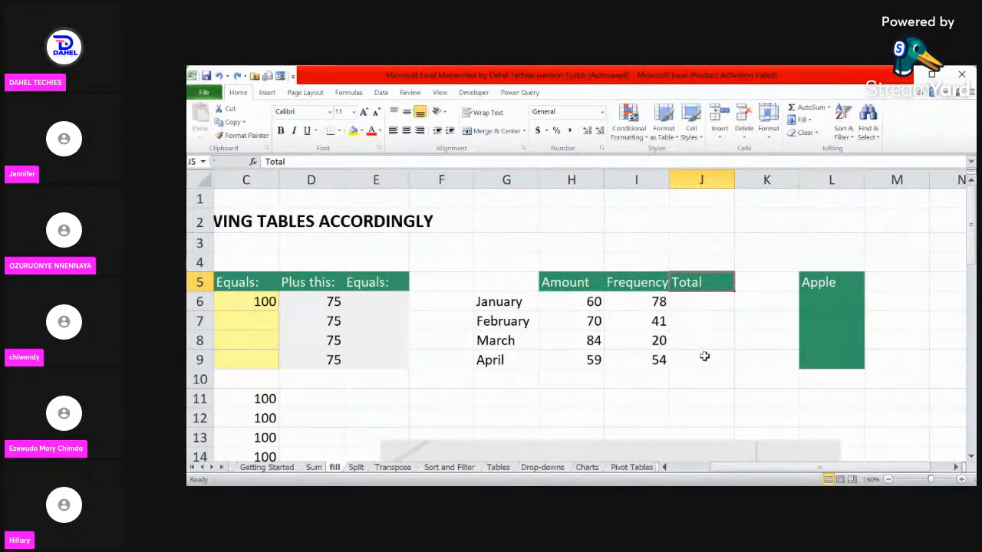
click(498, 286)
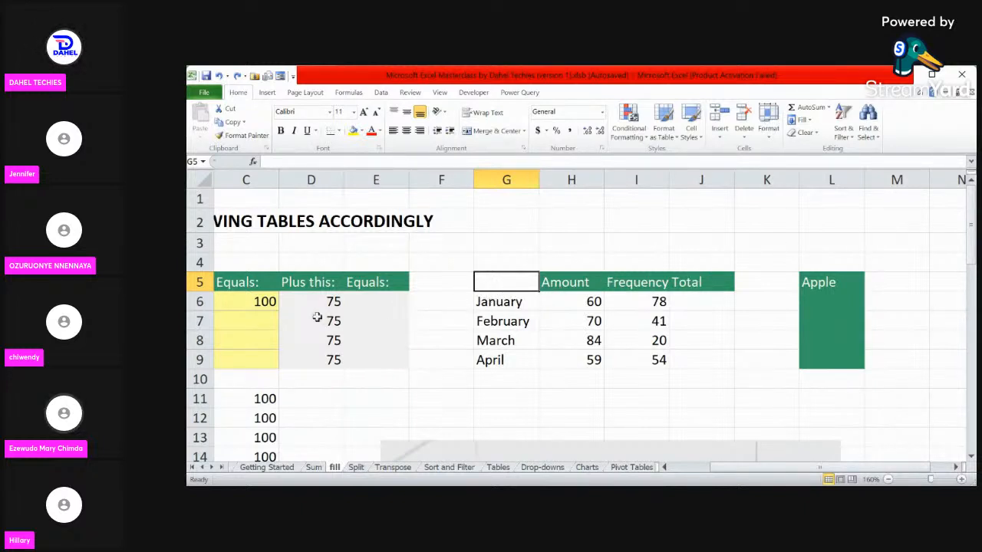
click(261, 301)
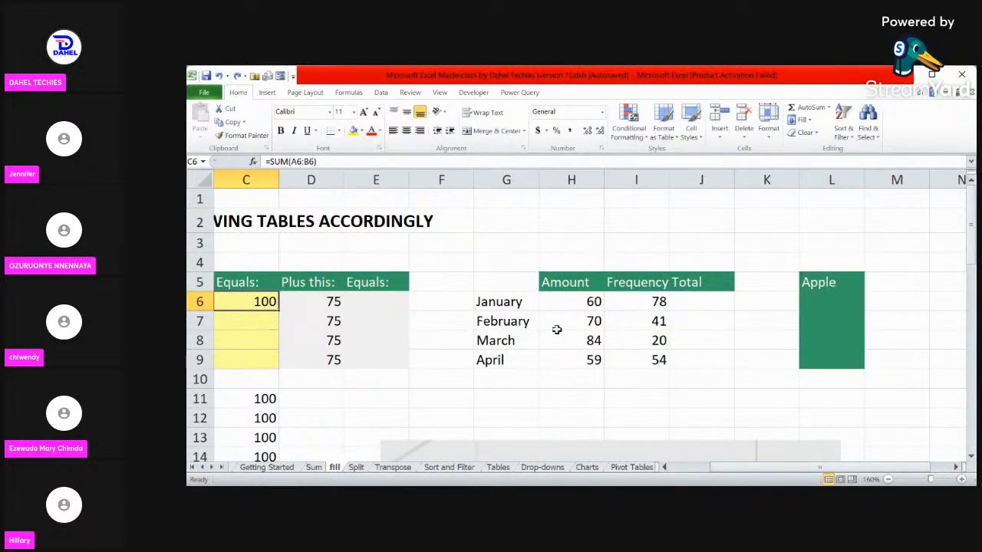
click(502, 285)
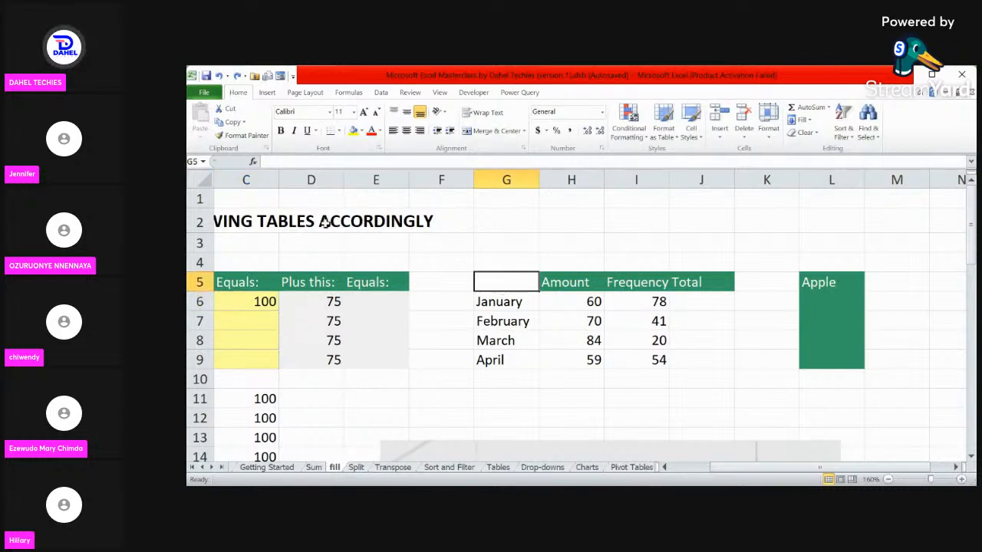
scroll(230, 232, left, 2)
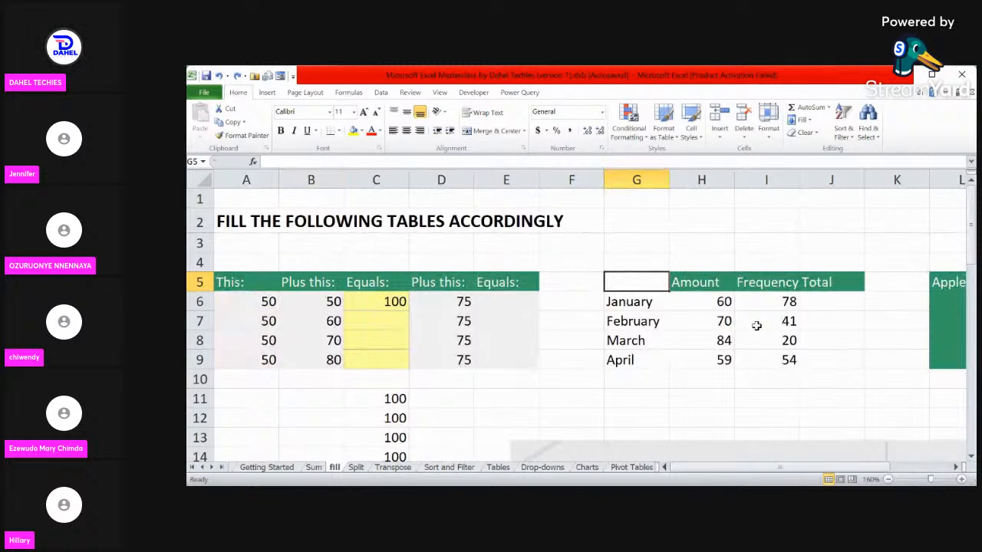
click(706, 280)
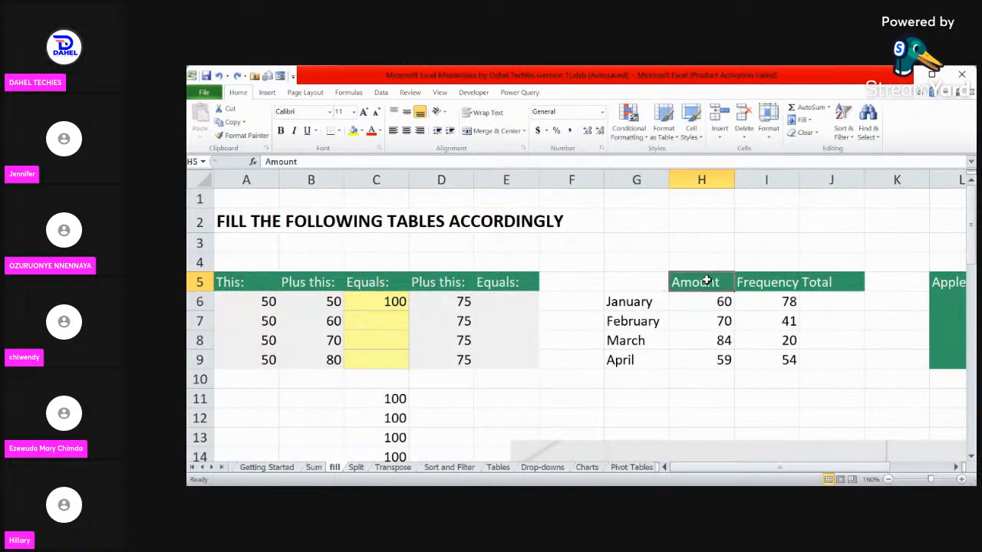
click(771, 282)
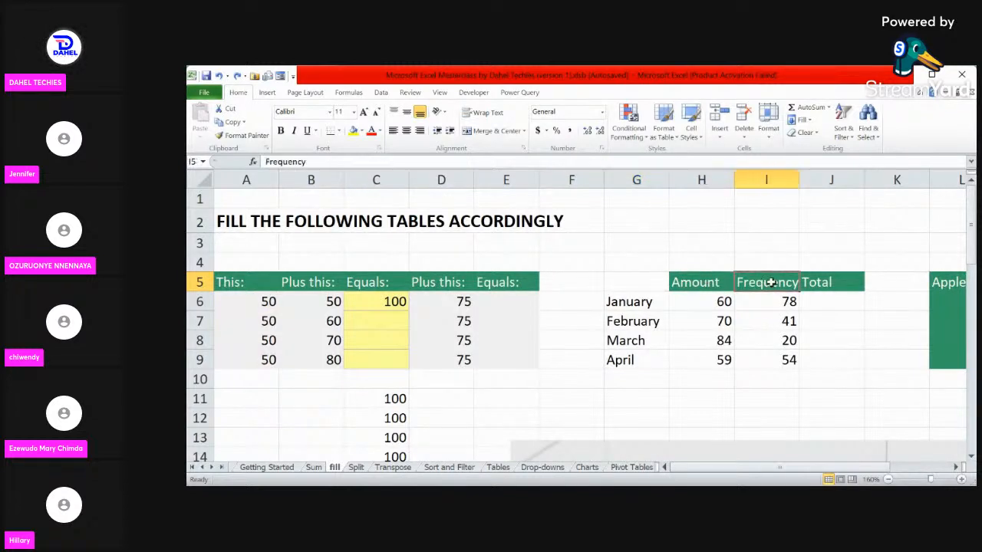
click(841, 303)
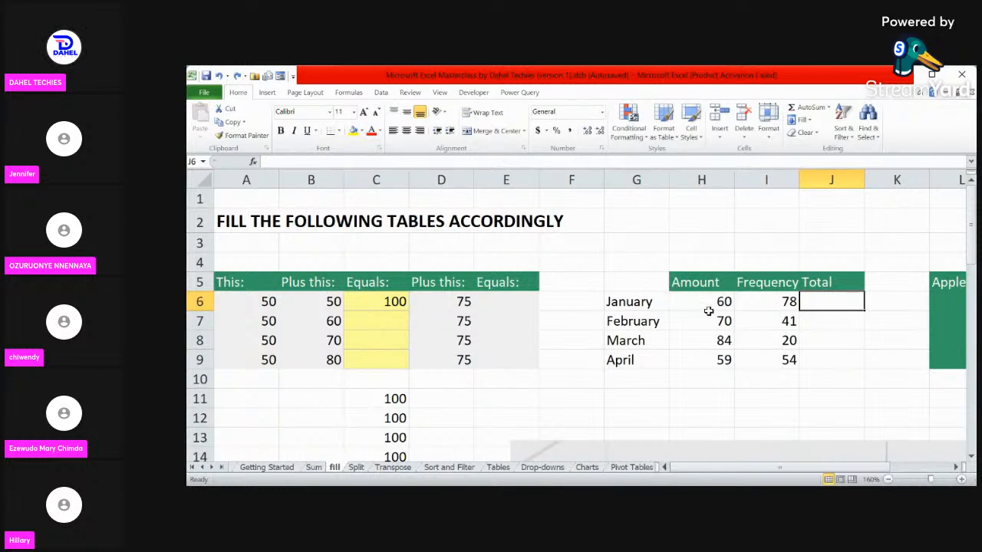
scroll(708, 311, right, 4)
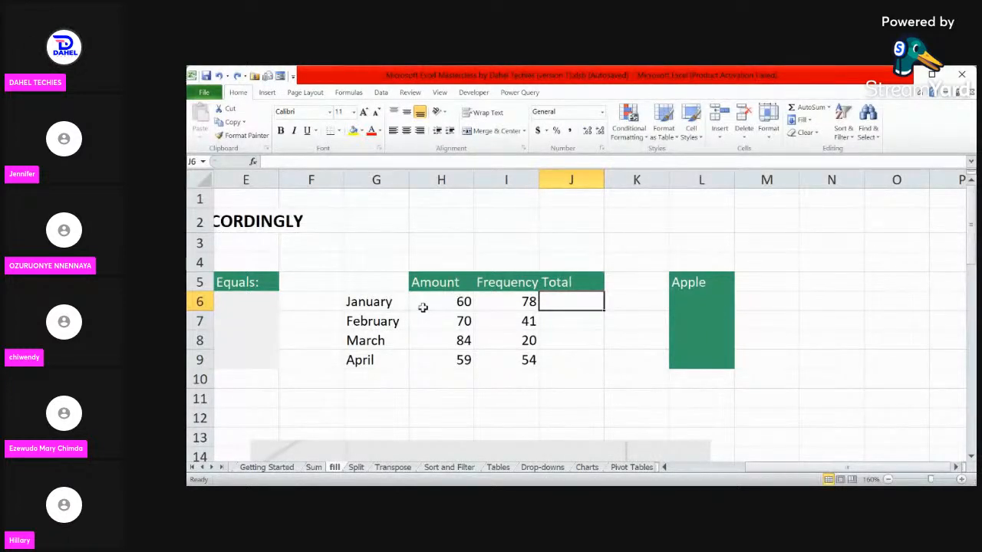
click(686, 282)
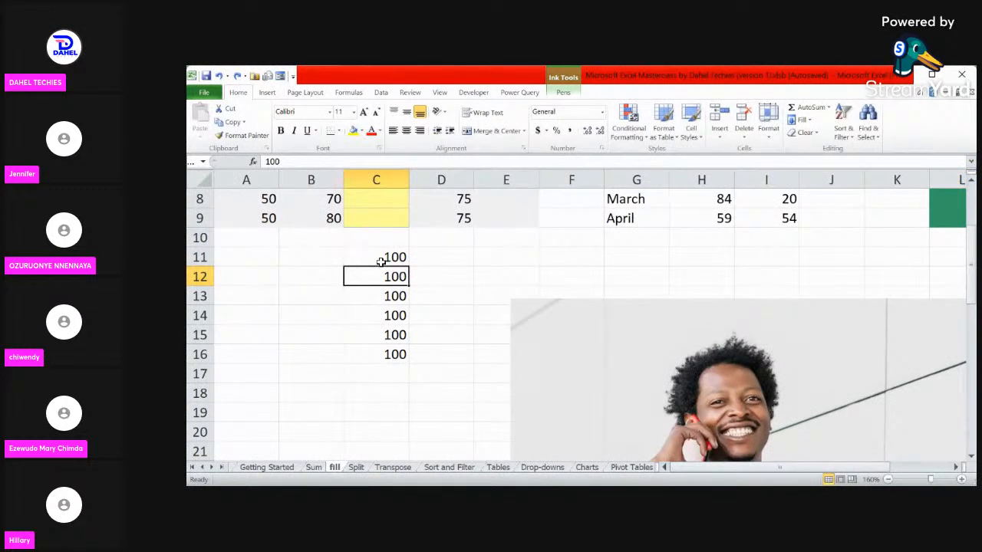
Clear the 100 in C11 and the 100s in C12:C16, then deselect the picture.
drag(382, 262, 382, 359)
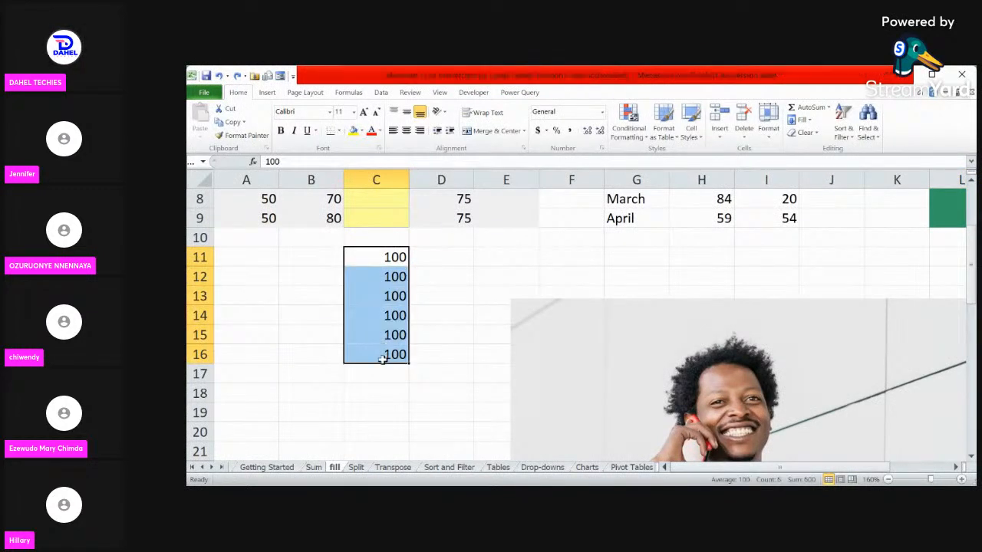
key(BackSpace)
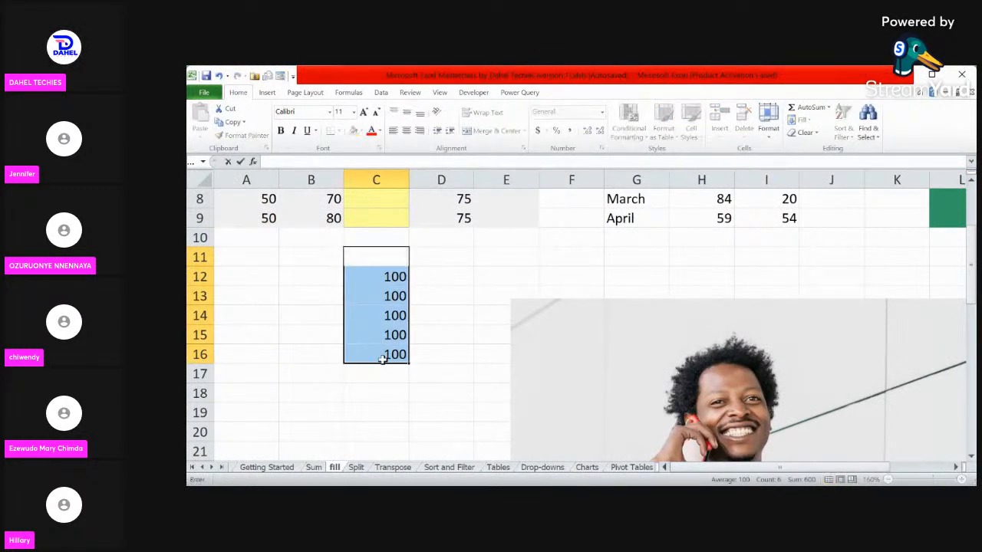
click(448, 328)
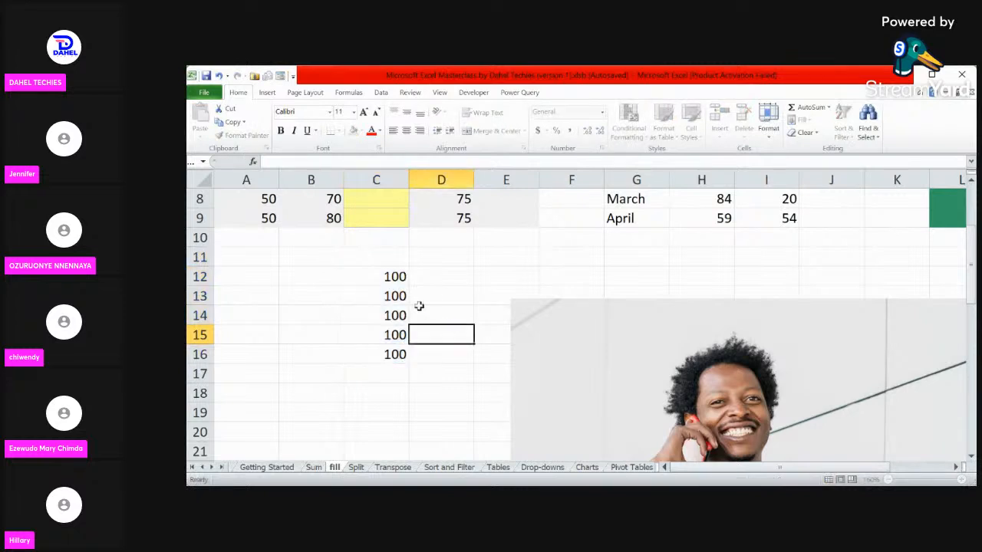
drag(449, 329, 405, 355)
click(394, 284)
key(Delete)
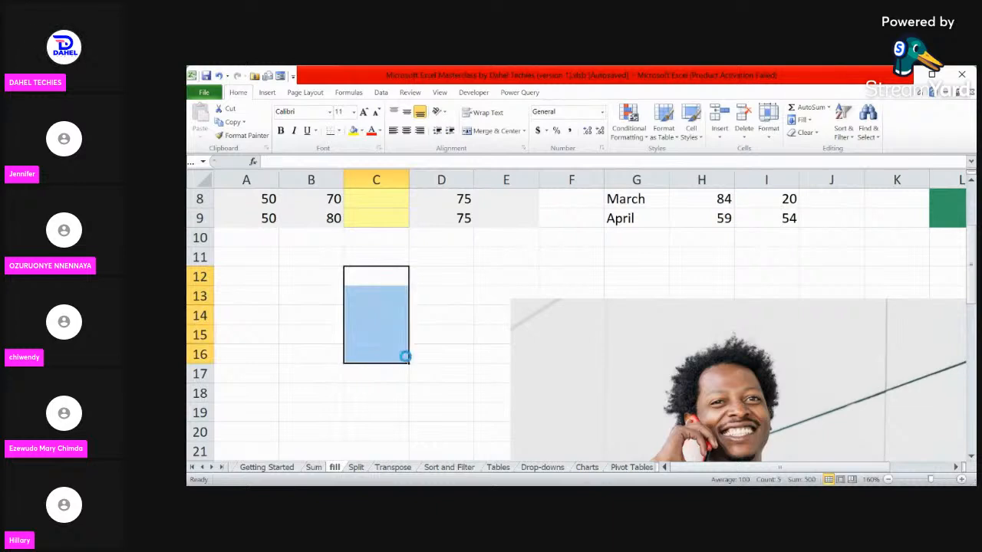
click(536, 326)
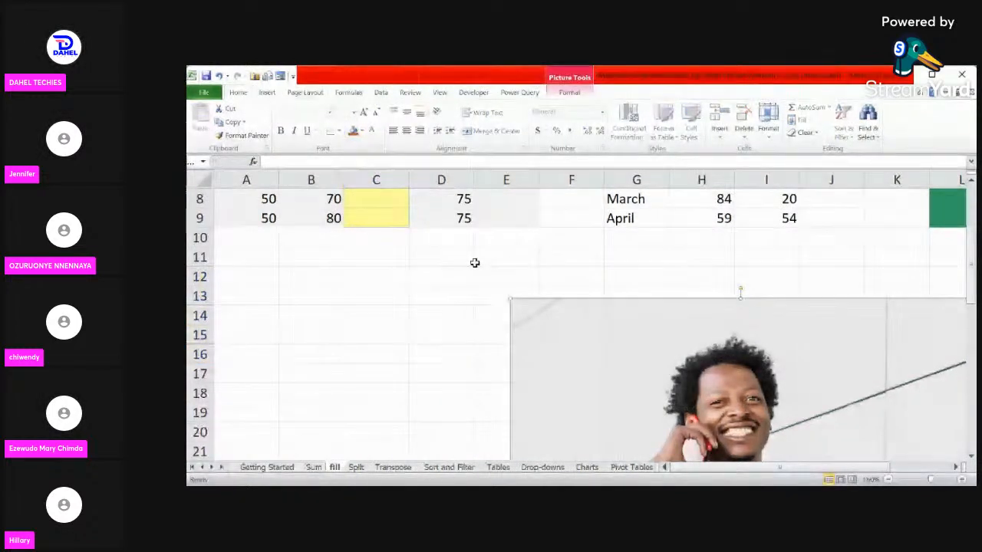
click(438, 262)
scroll(438, 262, up, 3)
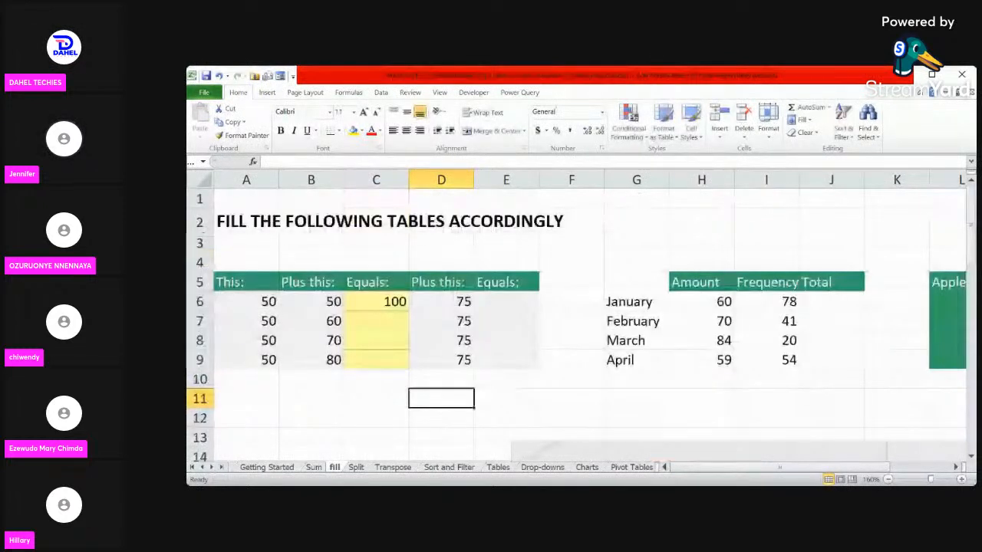
scroll(575, 322, right, 2)
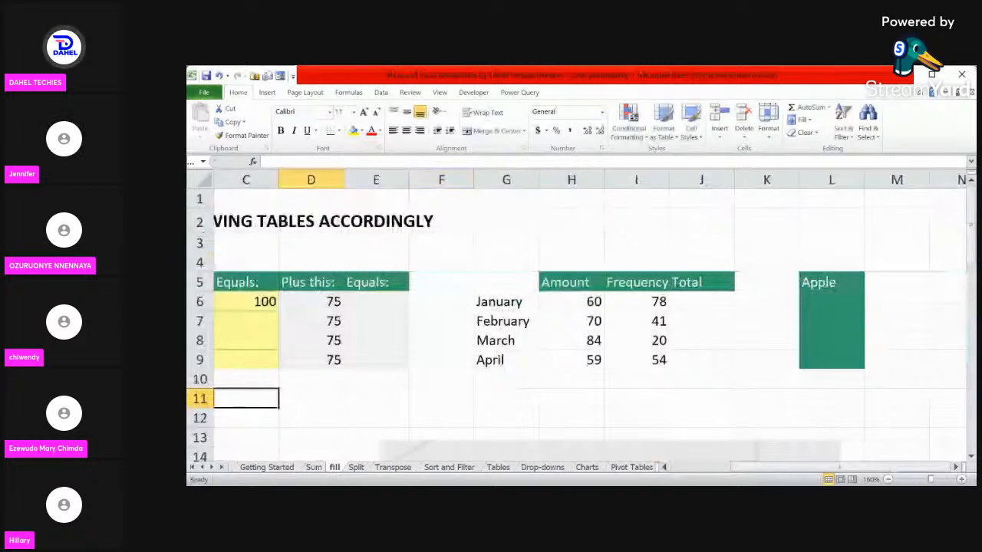
key(alt+Tab)
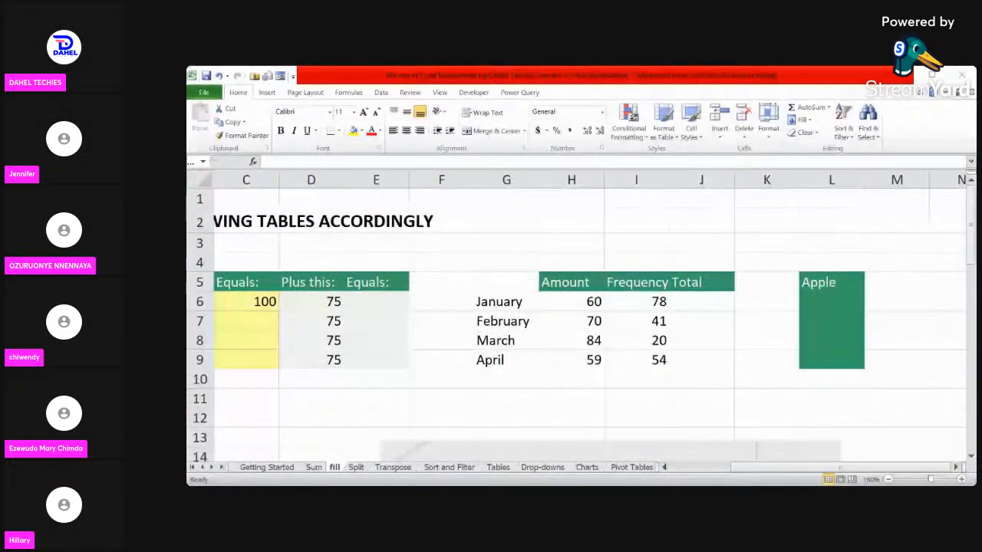
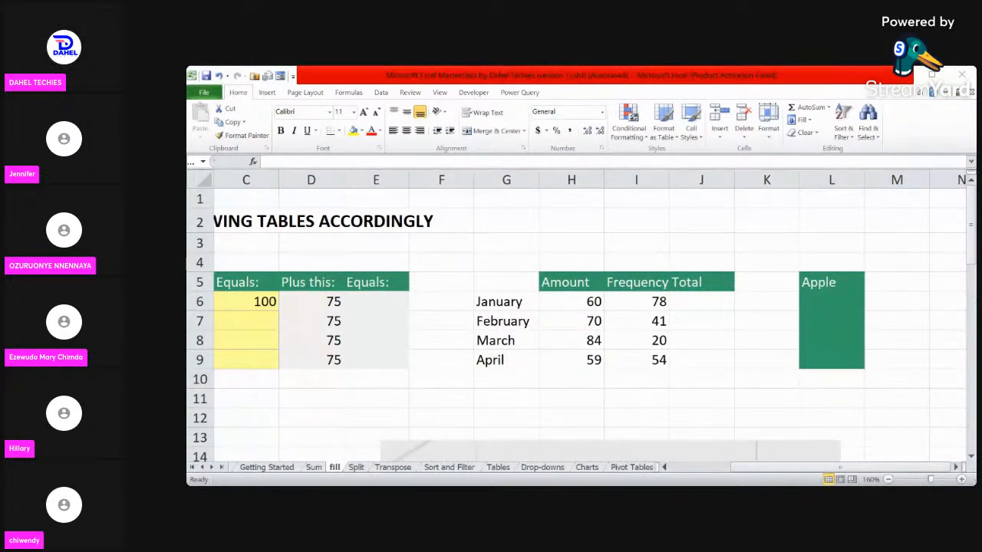
Switch to the Split sheet and scroll up to its title and Data table.
click(749, 419)
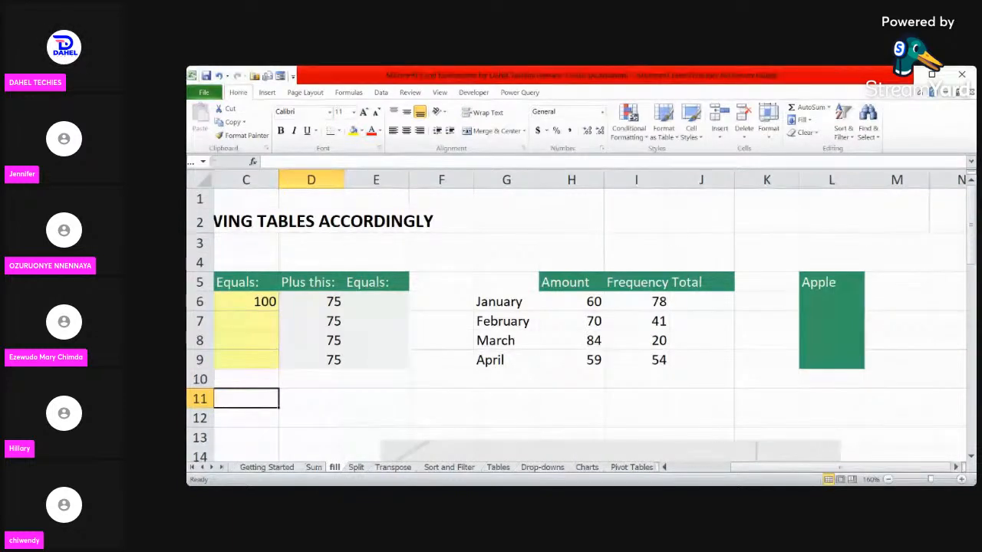
scroll(576, 322, left, 2)
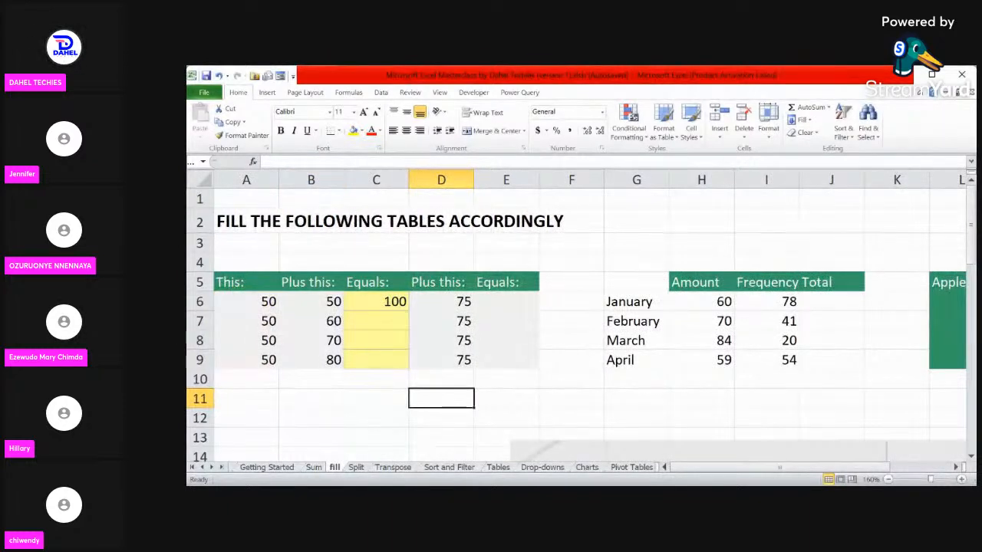
key(ctrl+Page_Down)
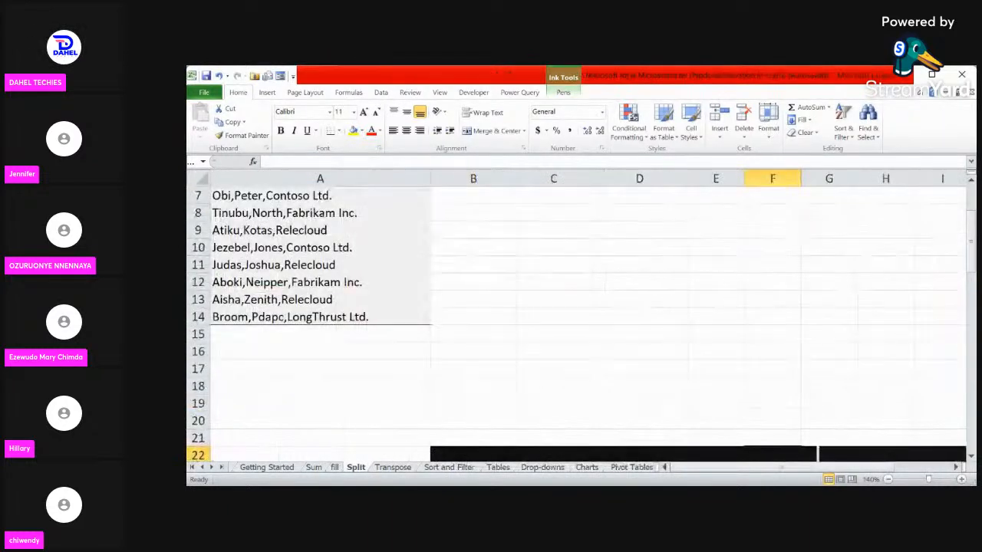
scroll(575, 322, up, 1)
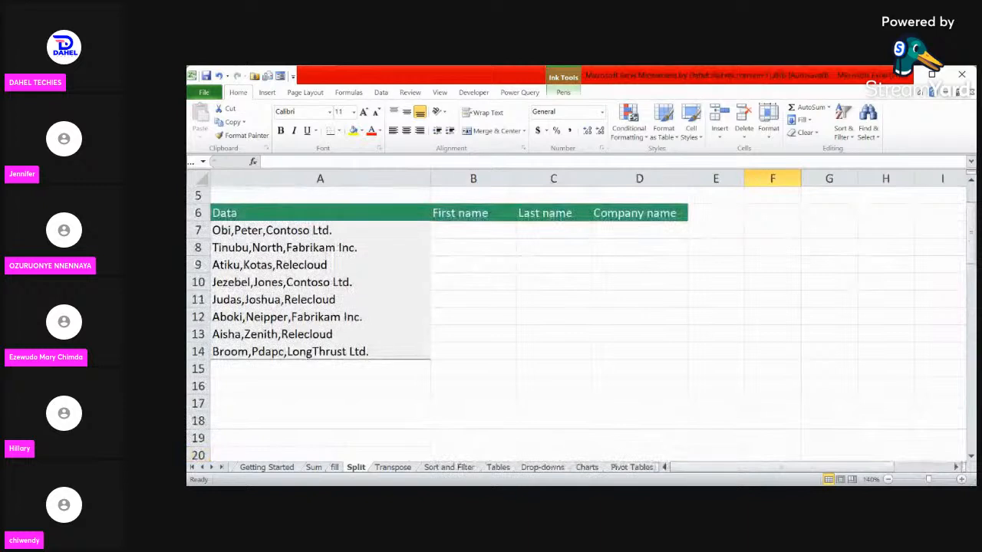
scroll(576, 322, up, 2)
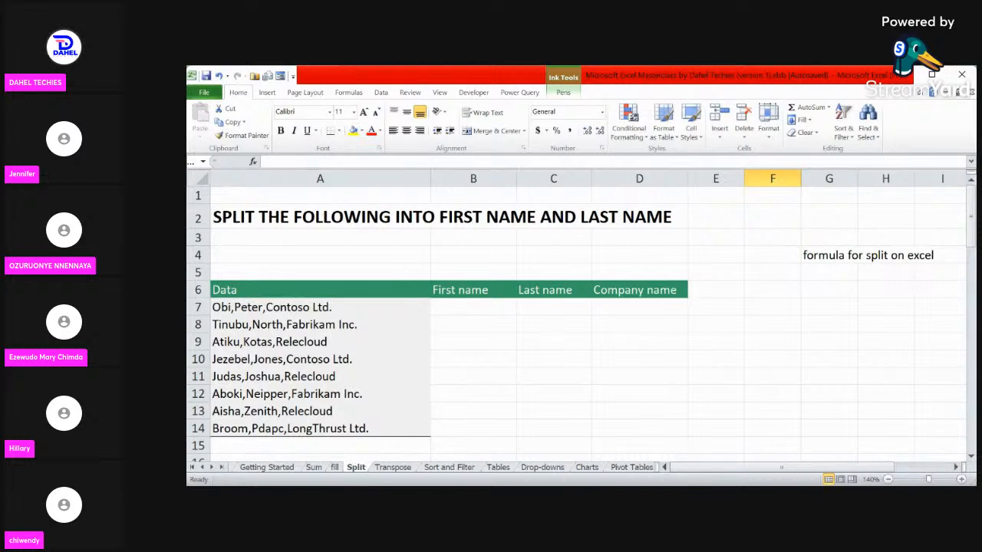
click(486, 310)
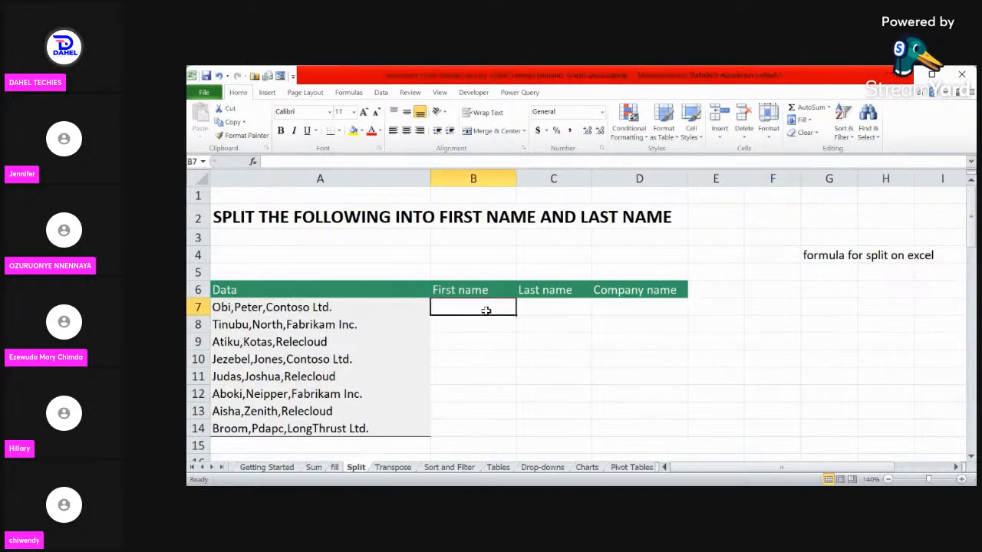
click(554, 306)
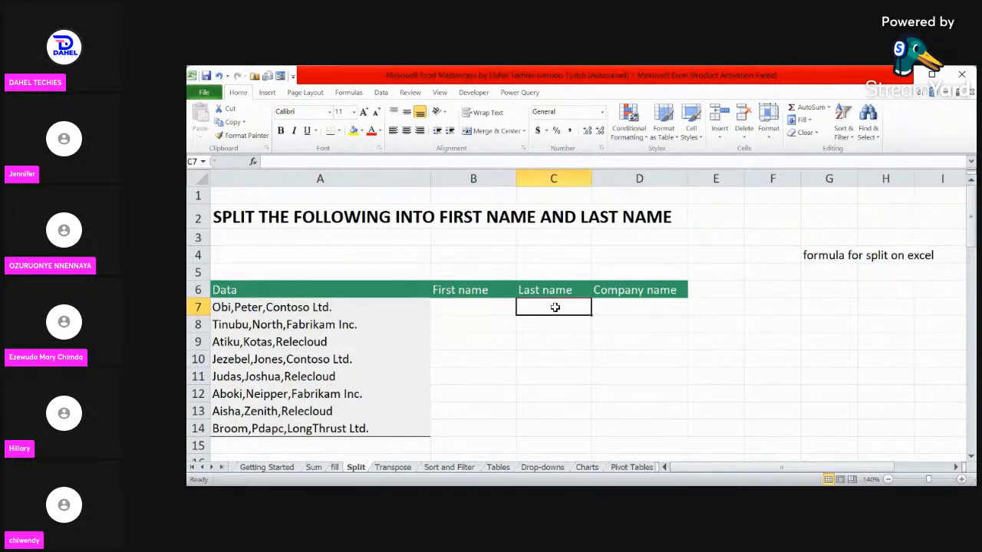
click(627, 306)
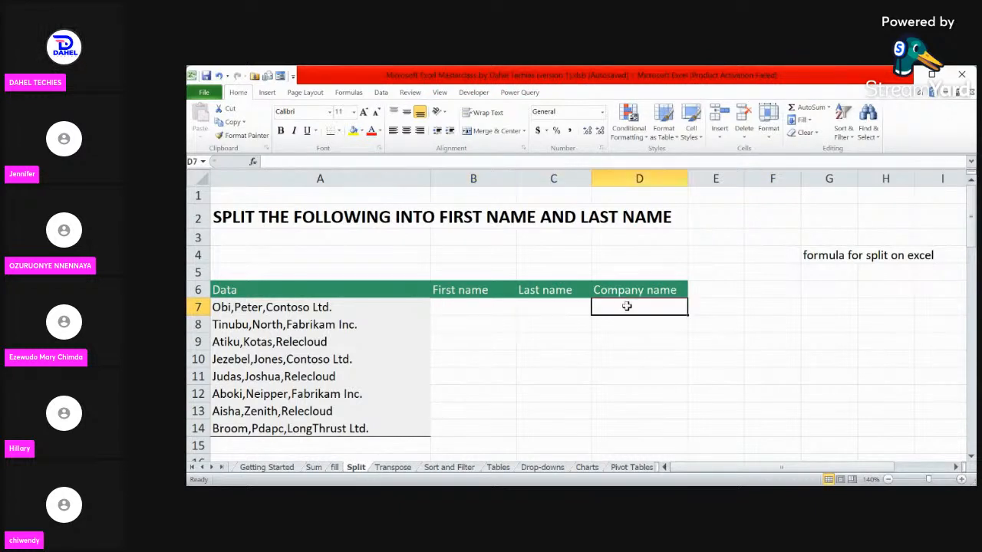
click(507, 305)
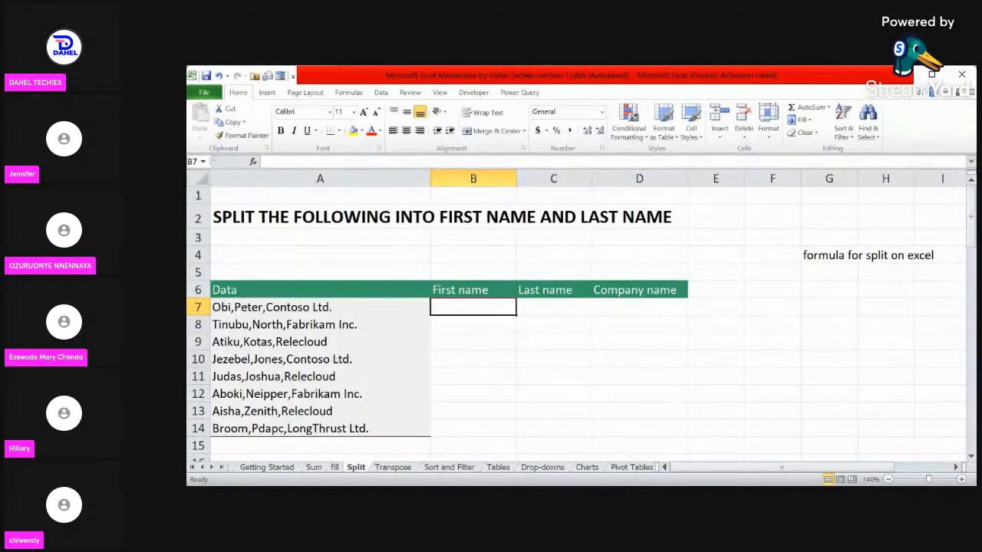
Step away to another window, then return to the Split sheet in Excel.
key(alt+Tab)
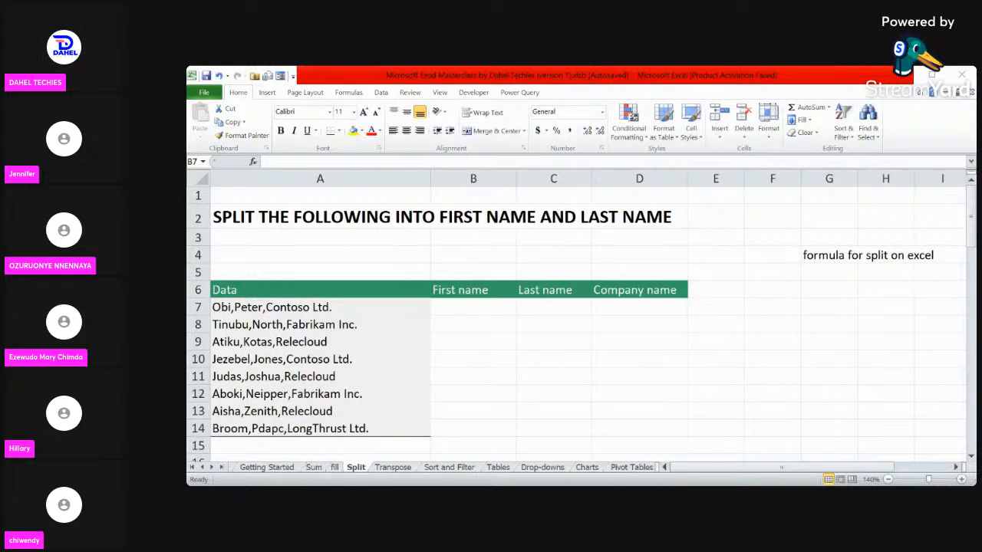
click(793, 462)
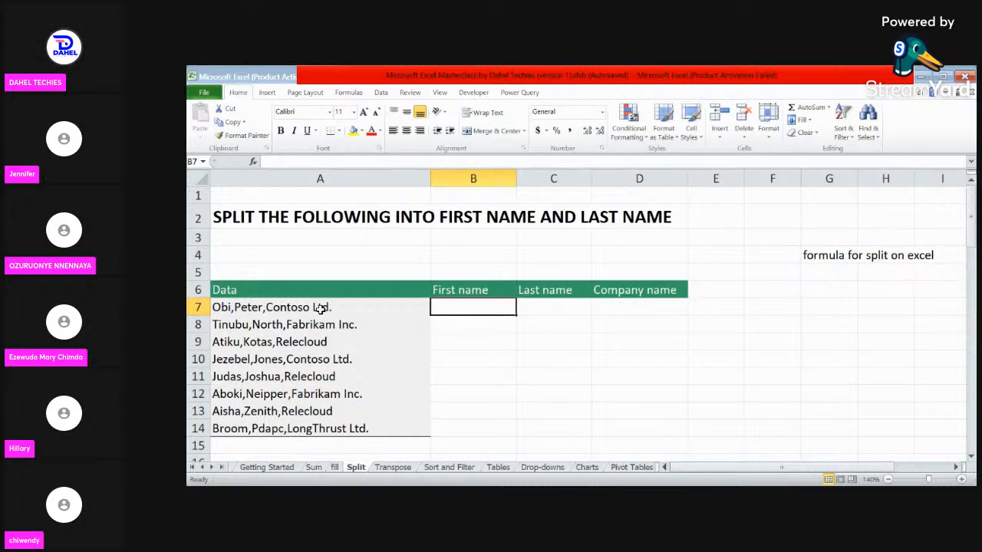
Enter Obi in B7 and Peter in C7, then start typing Contoso in D7.
text(o\)
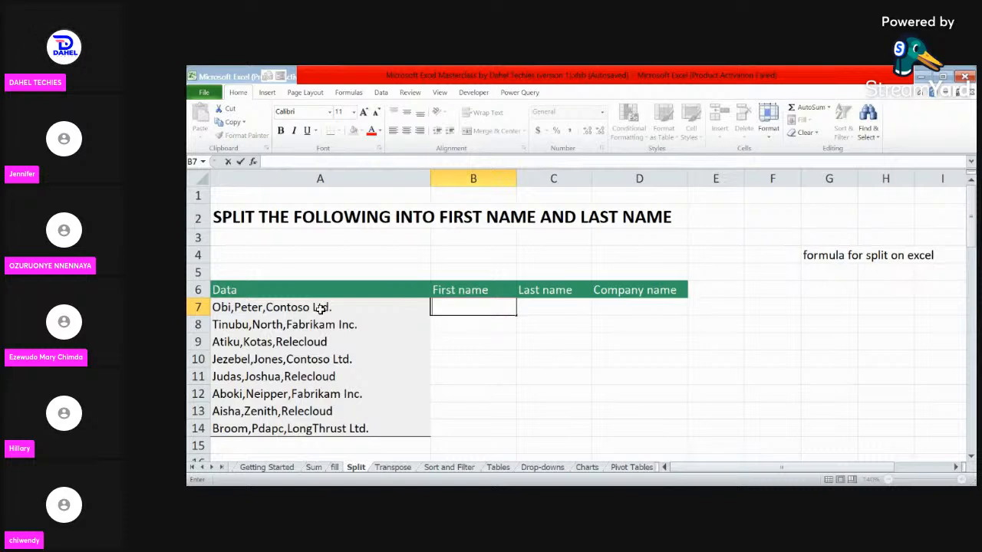
text(On)
key(BackSpace)
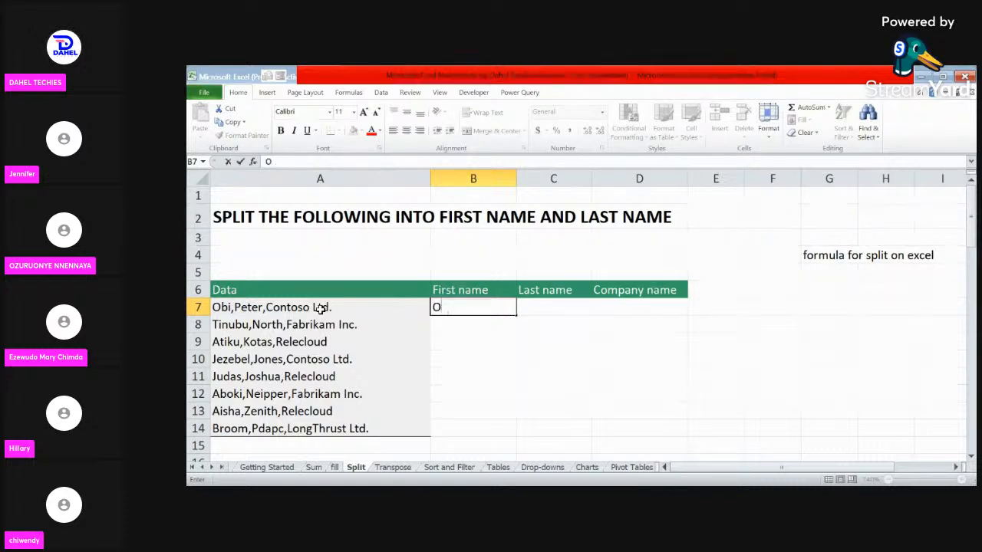
text(bi)
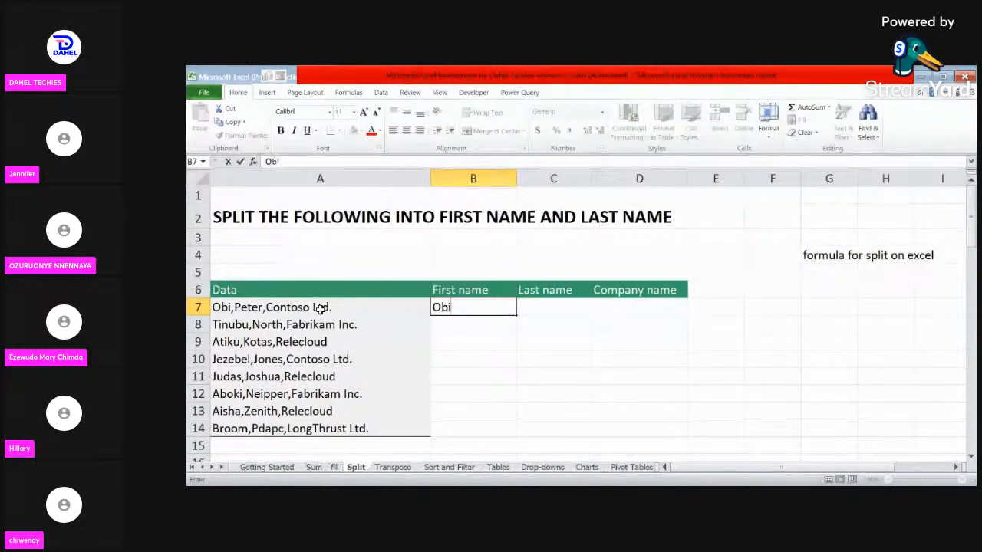
click(549, 307)
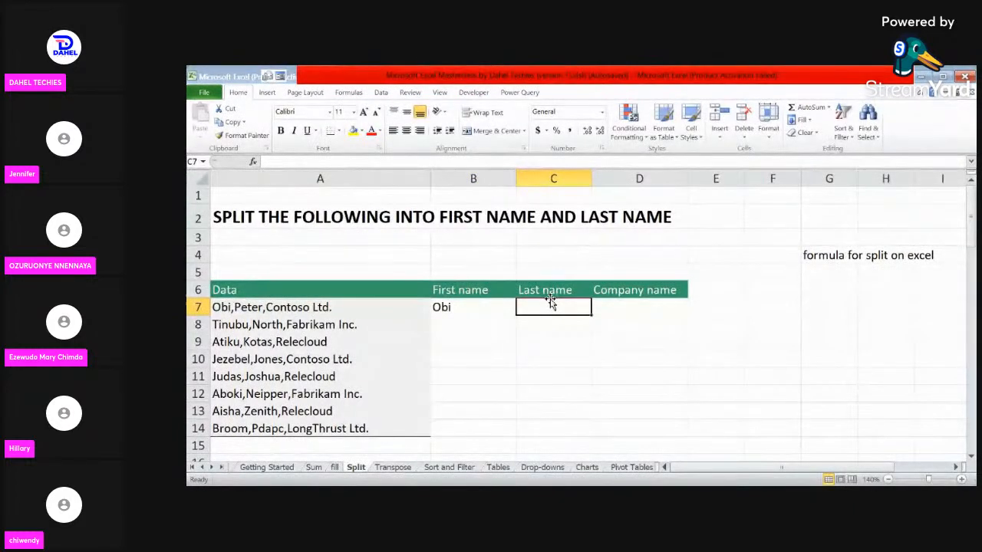
text(Peter)
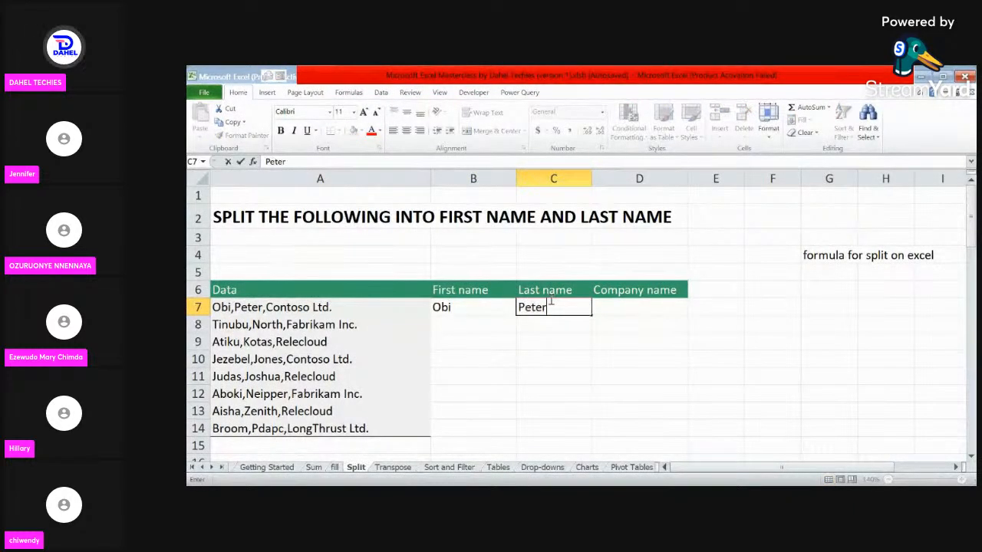
click(637, 311)
text(C)
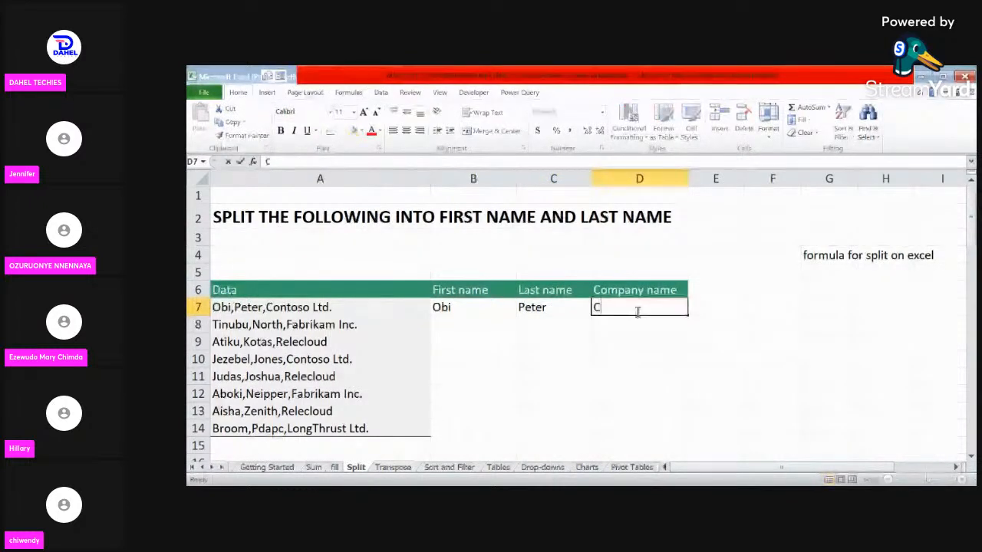
text(o)
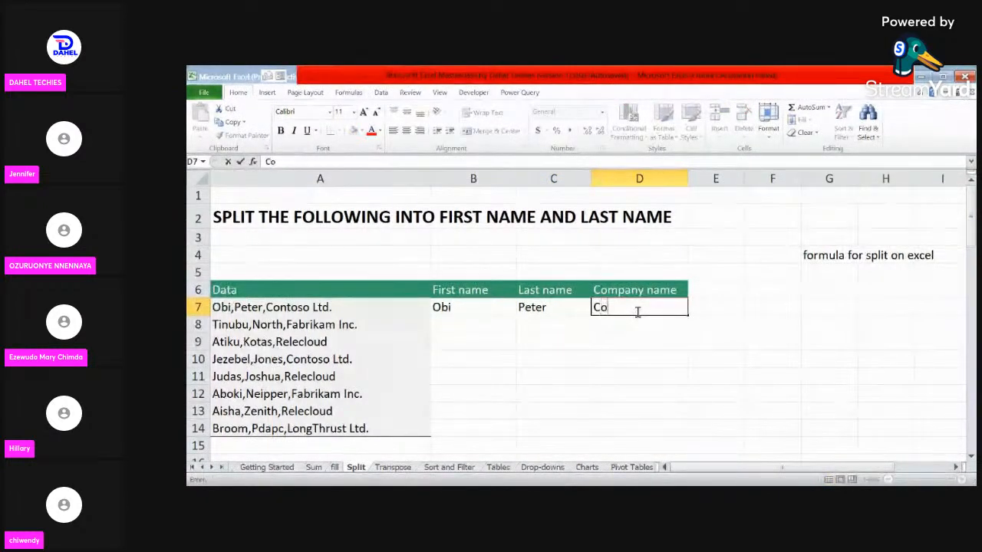
text(nto)
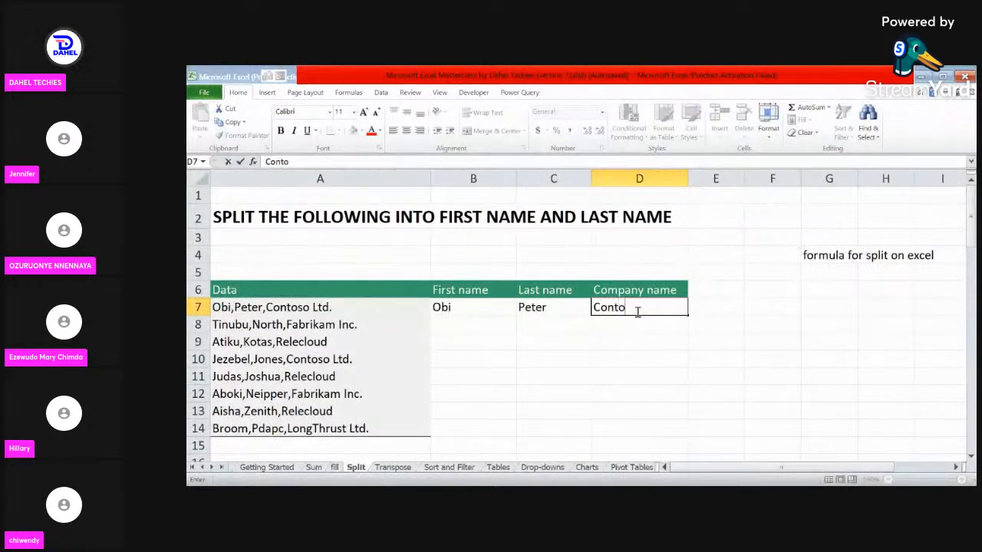
text(so ;)
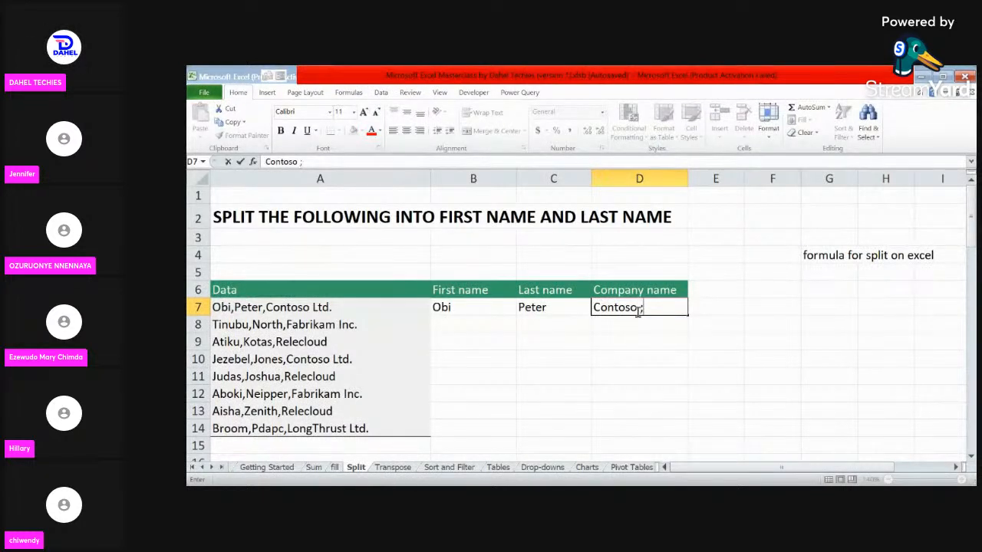
text(td)
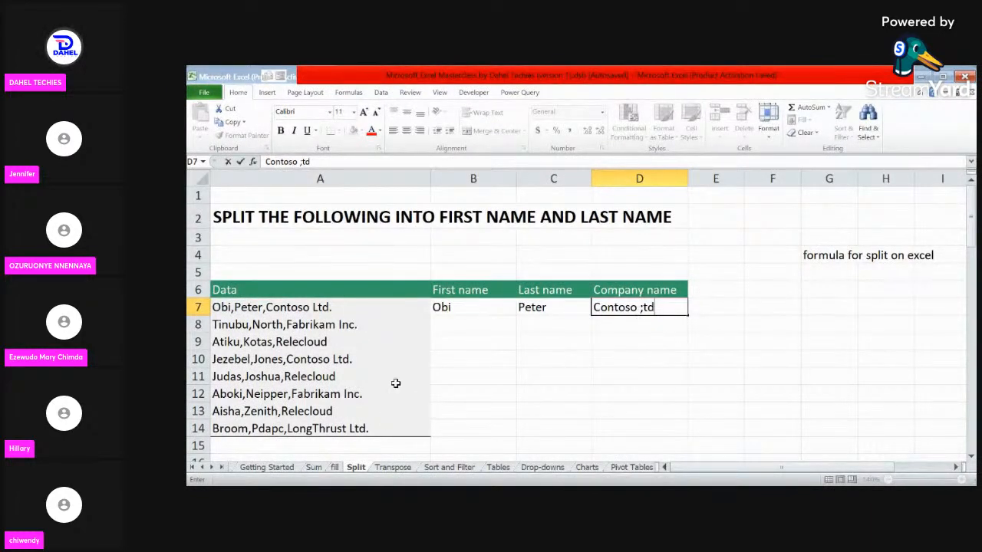
Clear the company name, Peter and Obi from row 7's cells.
key(BackSpace)
key(BackSpace)
key(BackSpace)
key(BackSpace)
key(BackSpace)
key(BackSpace)
key(BackSpace)
key(BackSpace)
key(BackSpace)
key(BackSpace)
key(BackSpace)
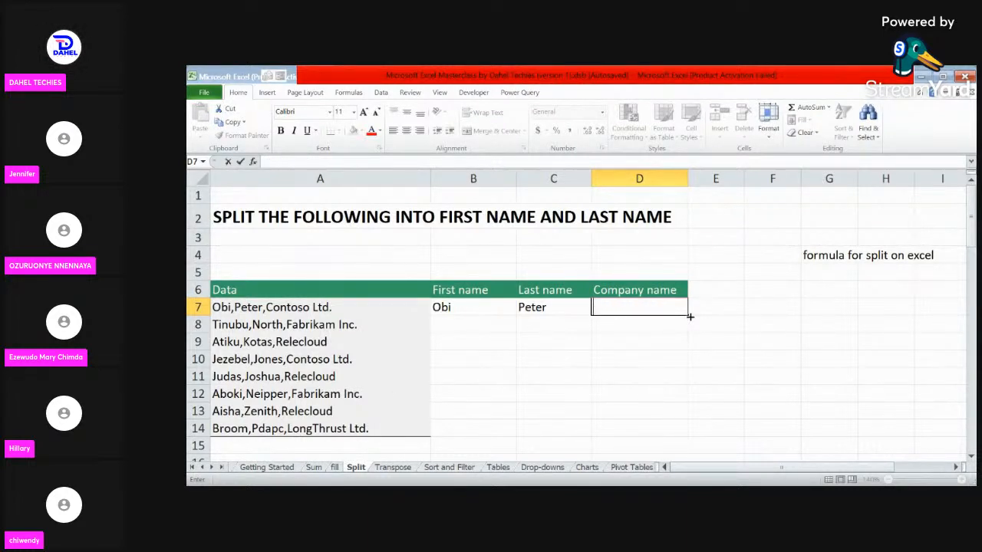
click(561, 305)
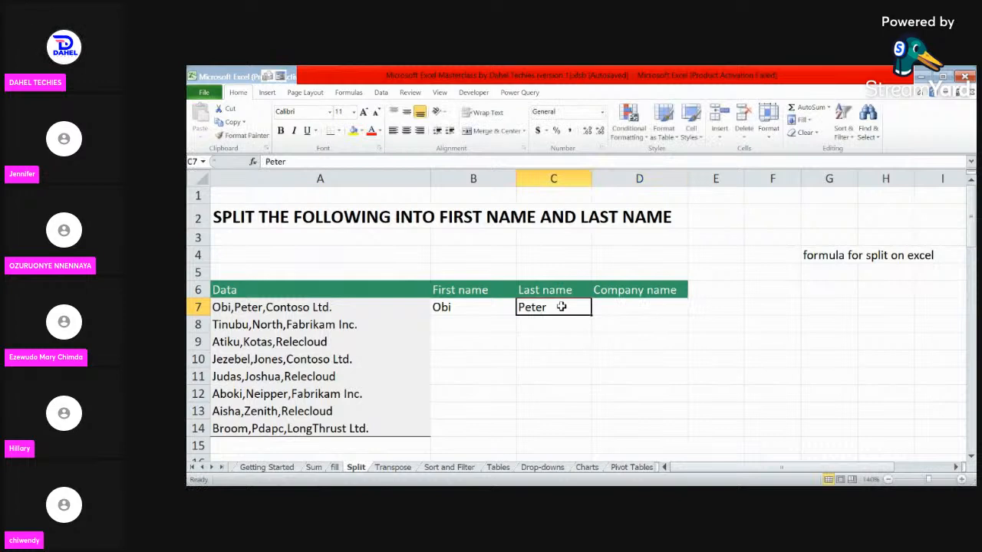
key(Delete)
click(452, 307)
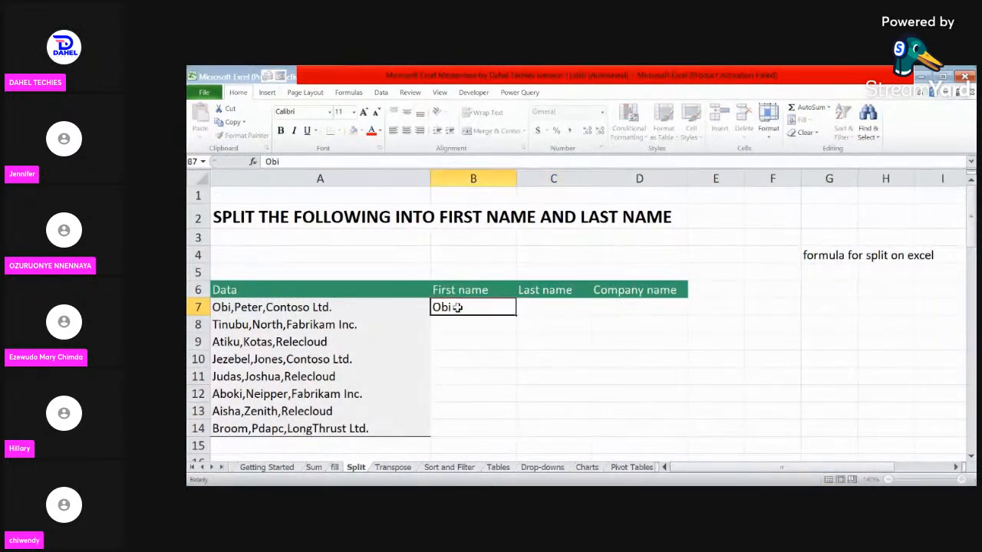
key(BackSpace)
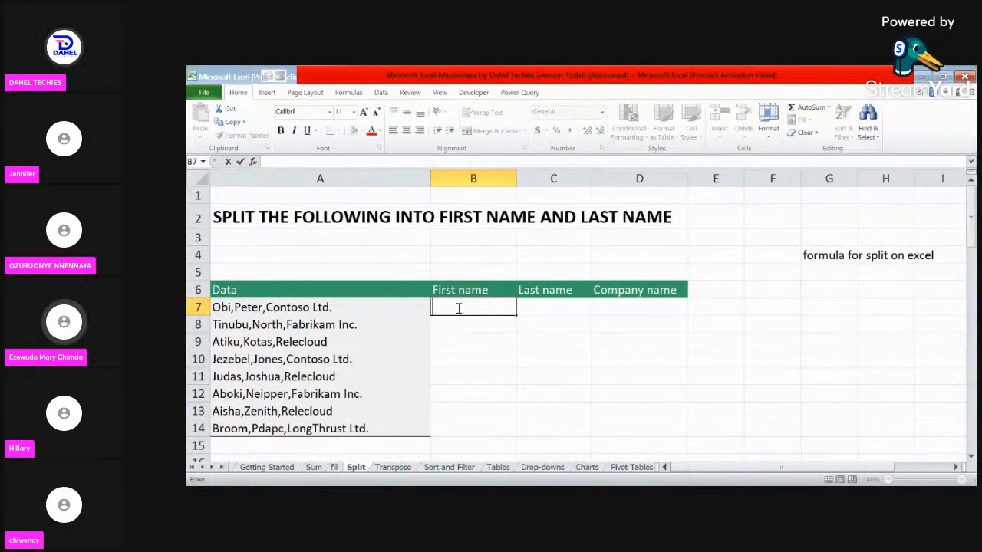
Switch to the fill sheet, then move away from the Excel window.
click(335, 467)
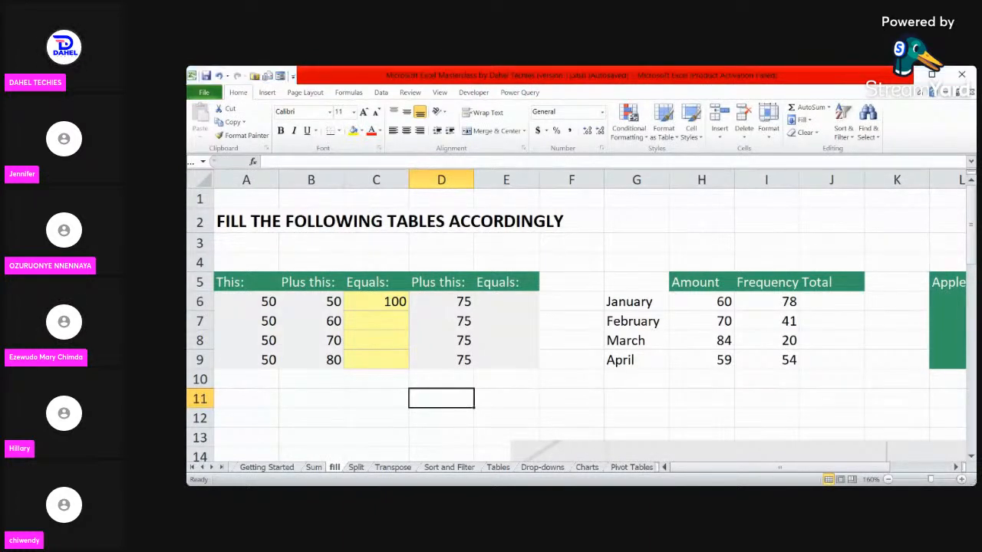
key(alt+Tab)
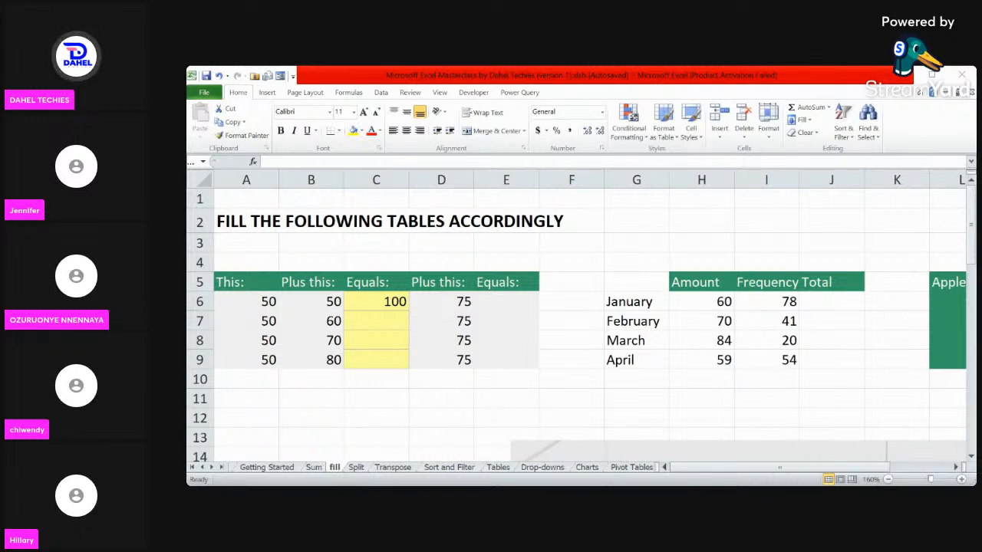
click(718, 456)
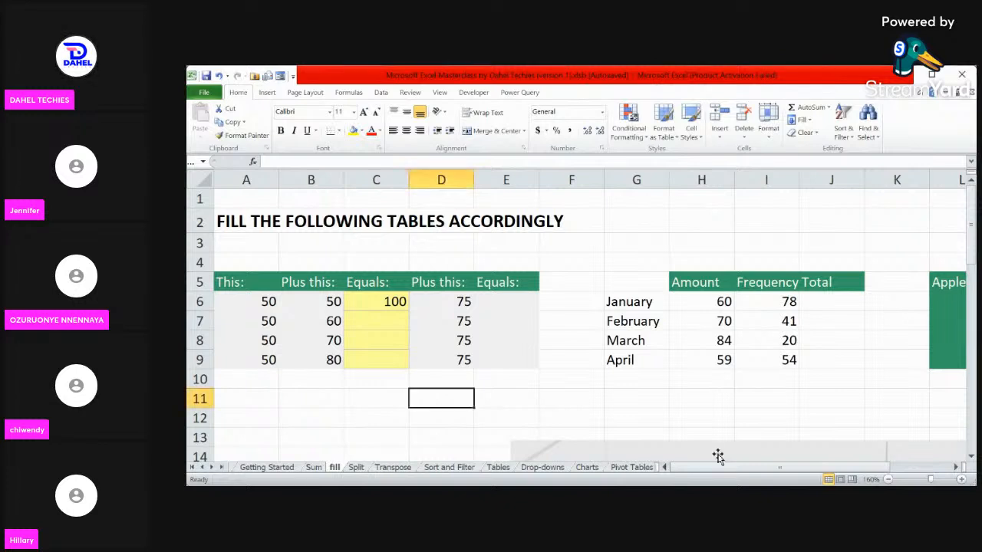
click(356, 468)
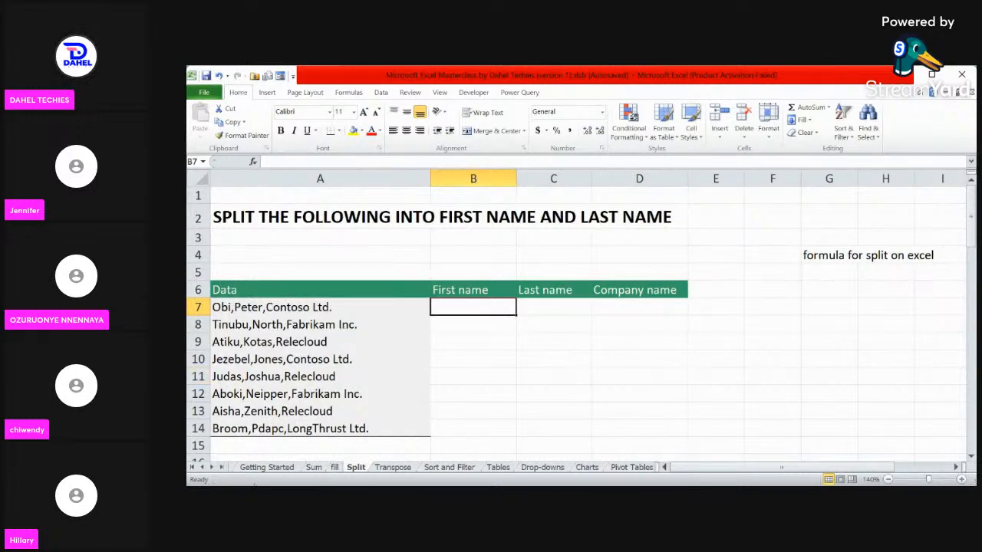
click(333, 468)
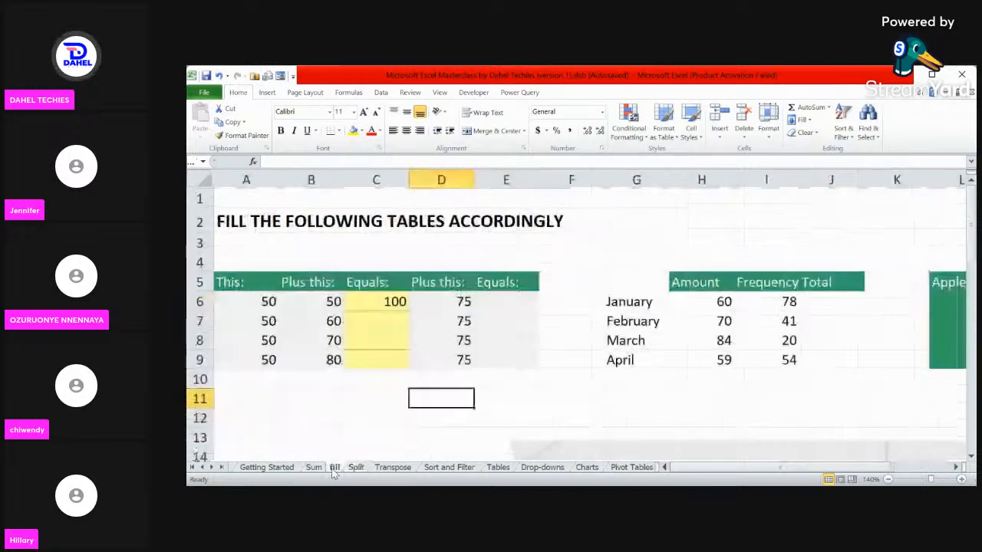
click(395, 304)
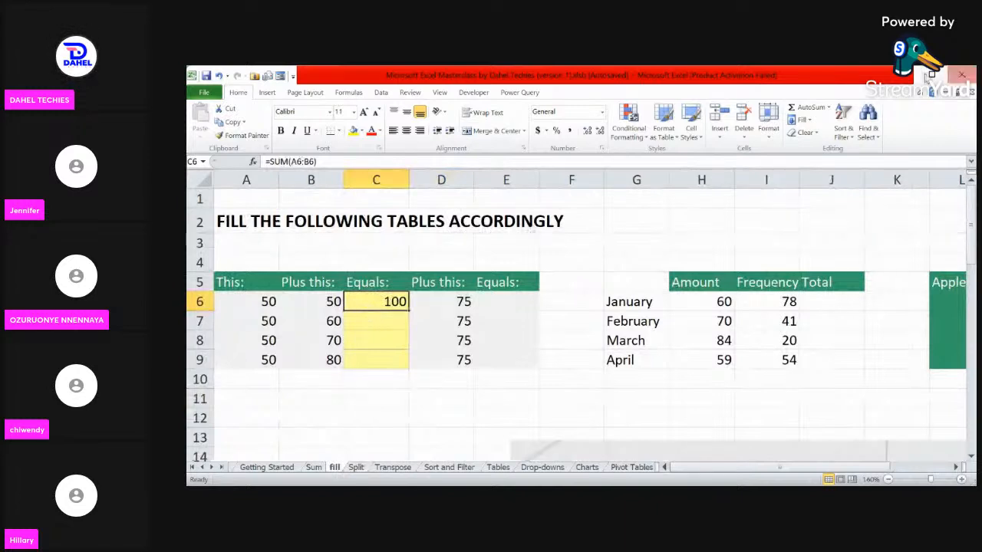
click(491, 303)
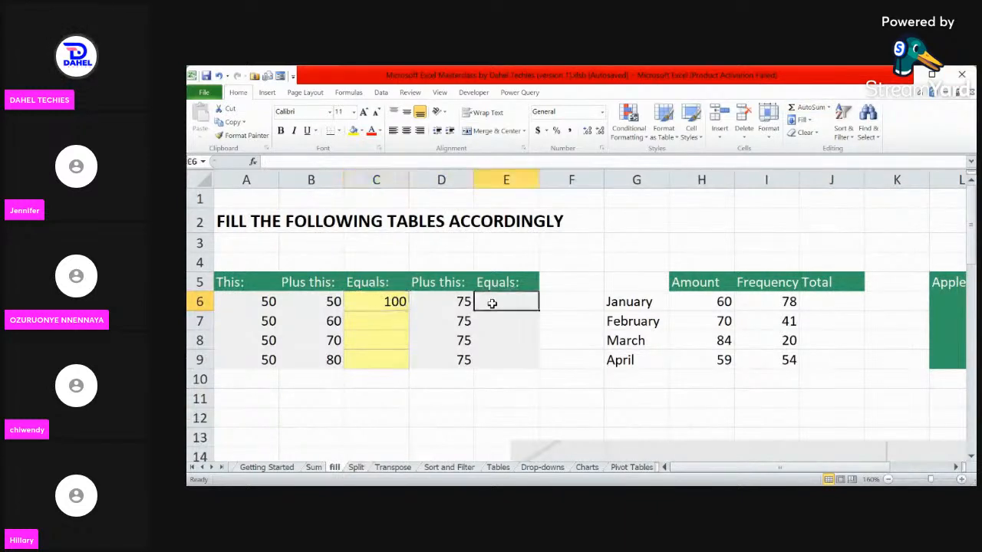
click(377, 343)
click(523, 347)
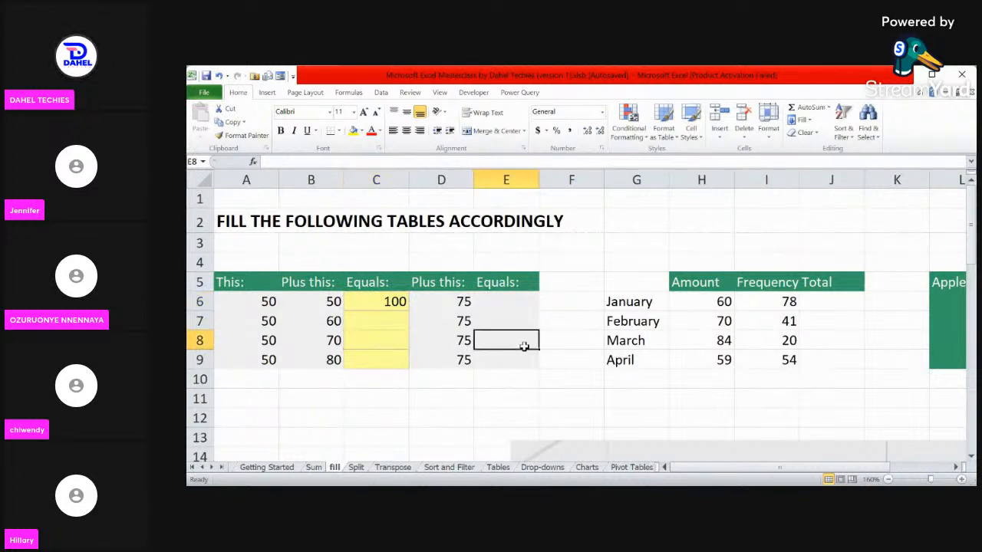
Return to the Split sheet, briefly leaving Excel and coming back.
click(356, 468)
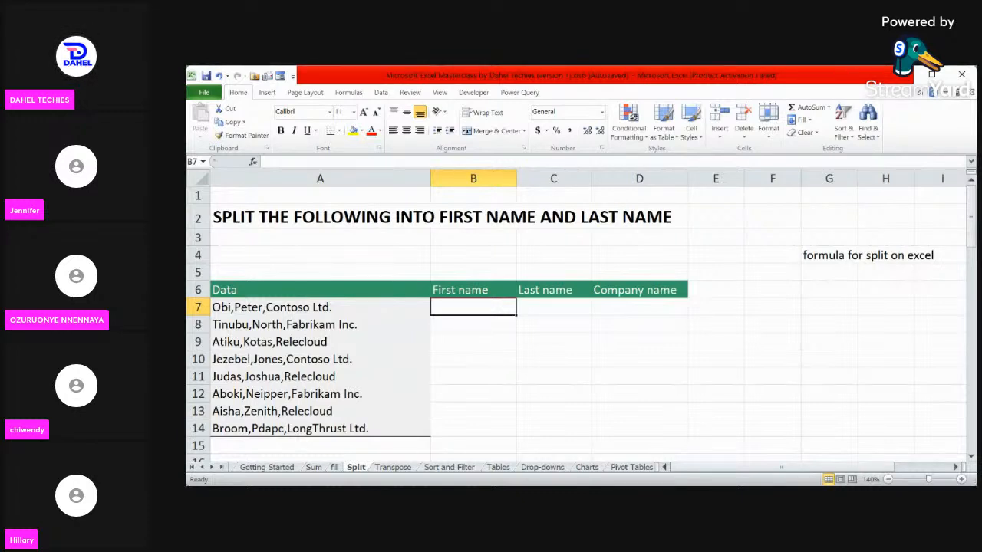
key(alt+Tab)
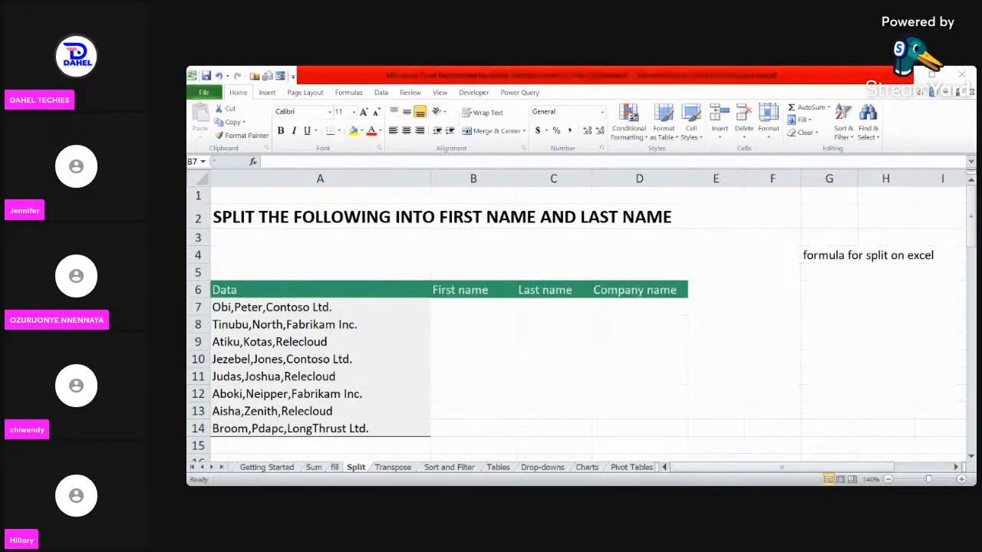
key(alt+Tab)
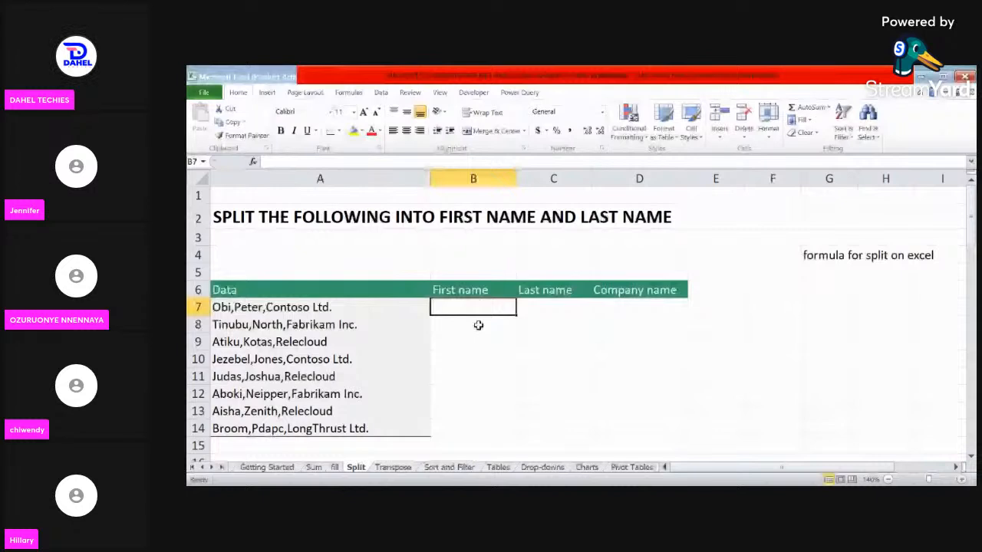
text(=s)
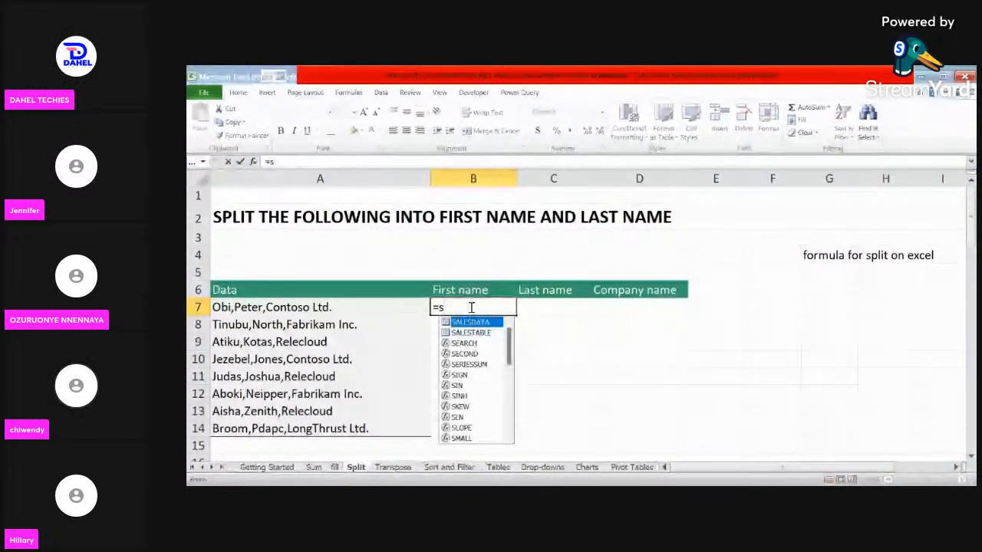
text(p)
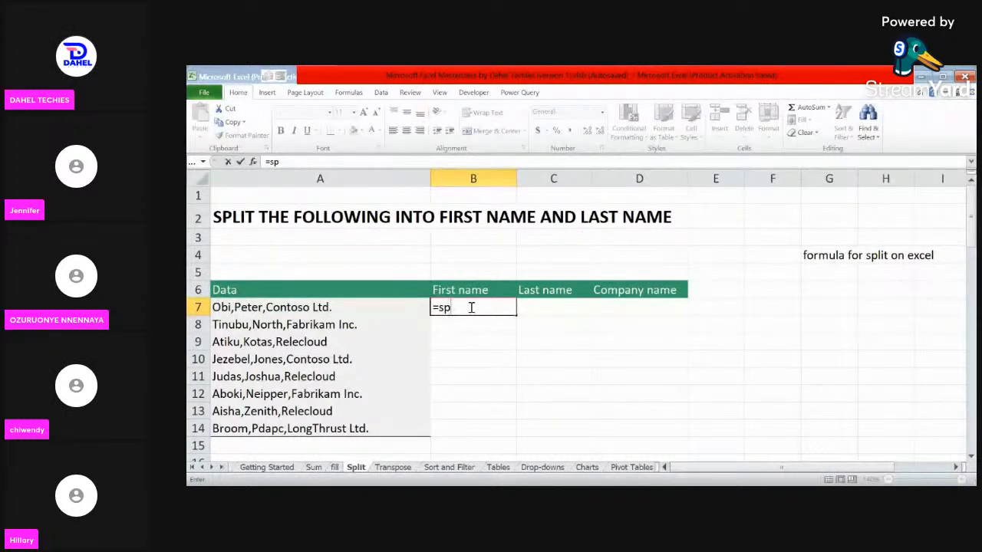
key(BackSpace)
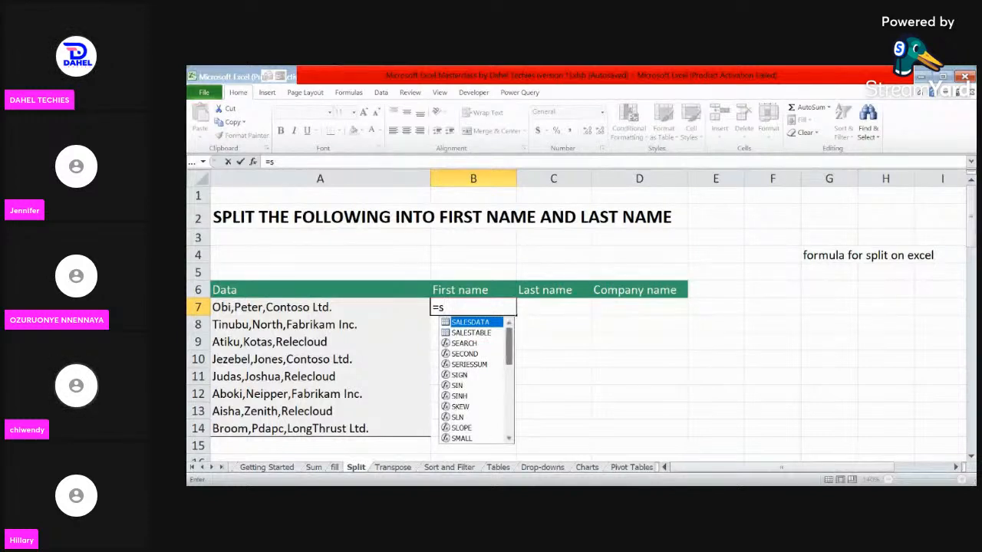
drag(509, 344, 520, 323)
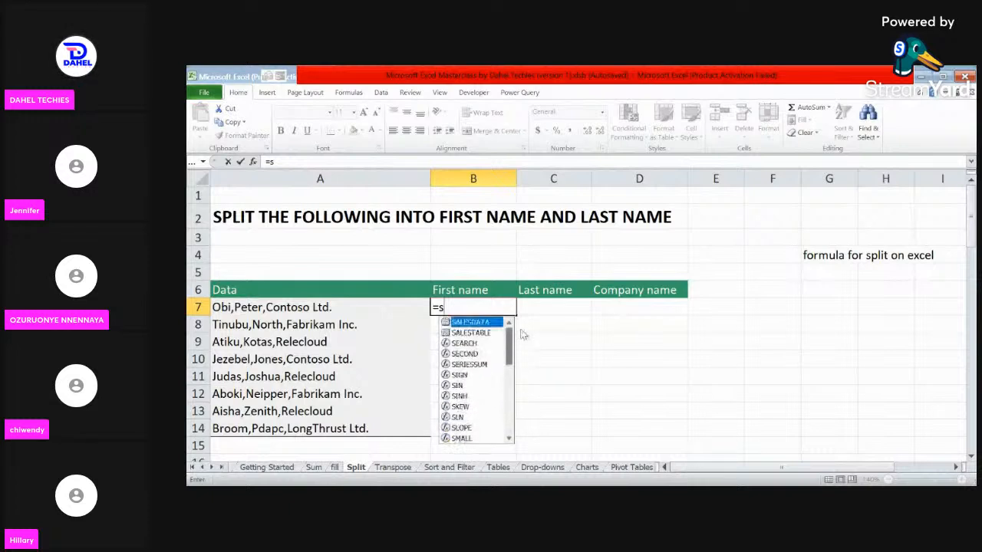
click(475, 307)
key(BackSpace)
key(BackSpace)
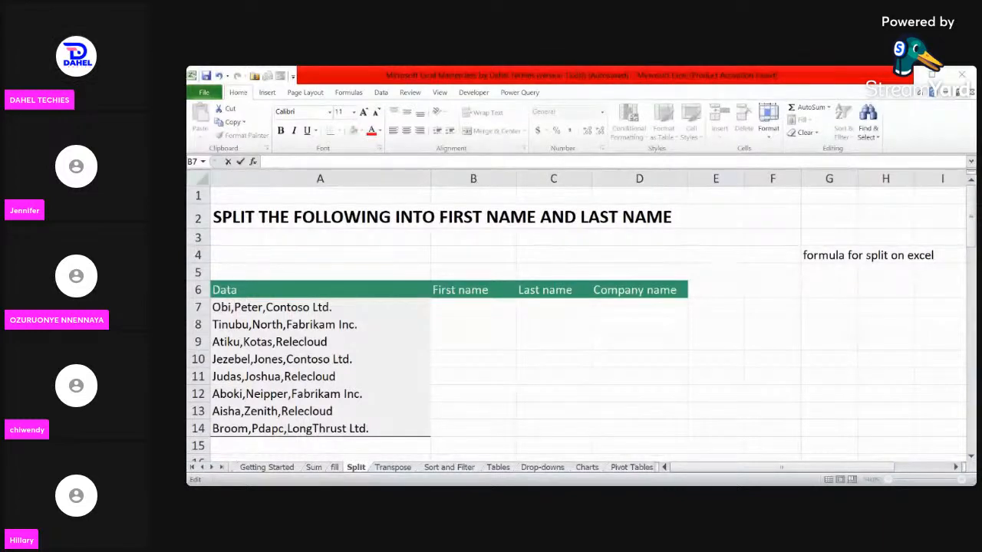
key(Escape)
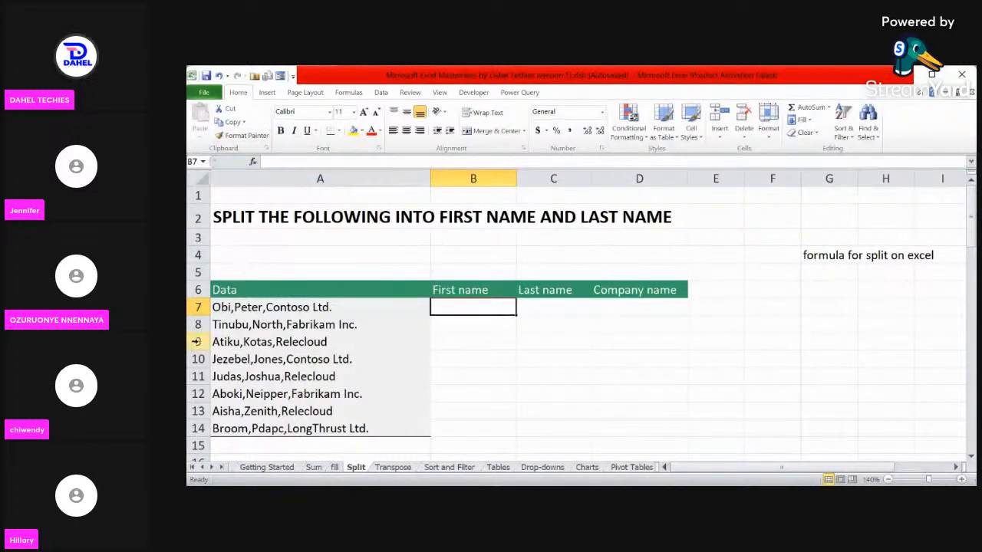
scroll(290, 327, down, 1)
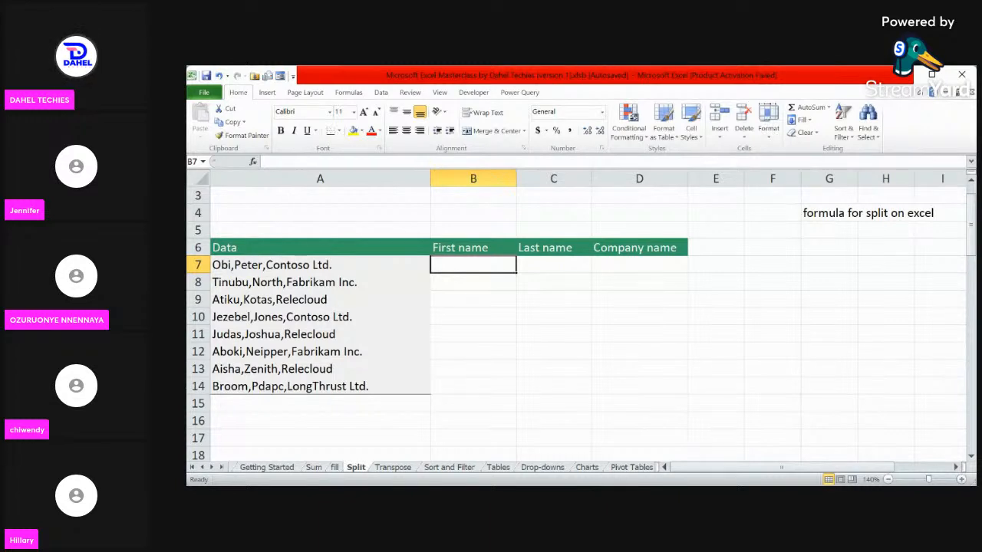
Open the Data tools and select the comma-separated entries in A7:A14.
click(381, 93)
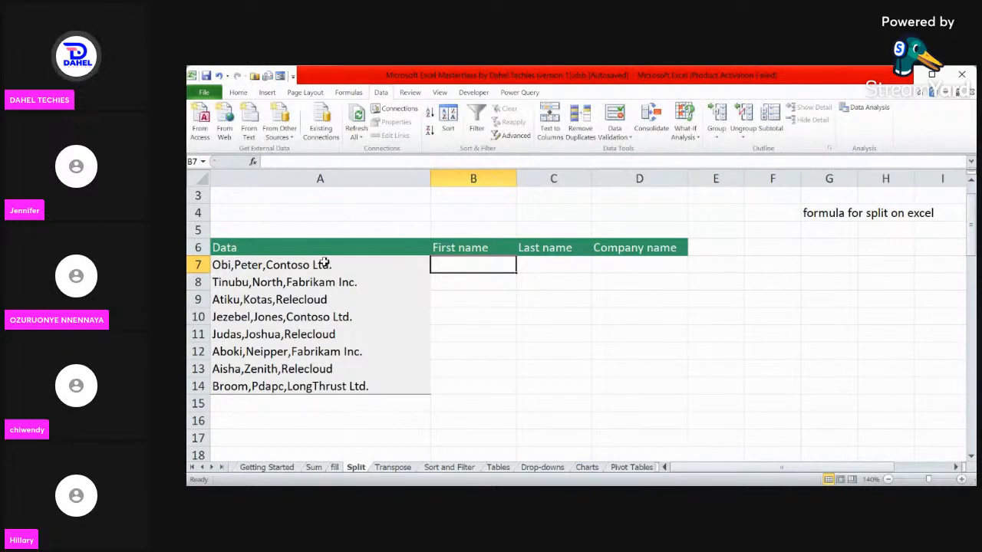
drag(325, 263, 371, 383)
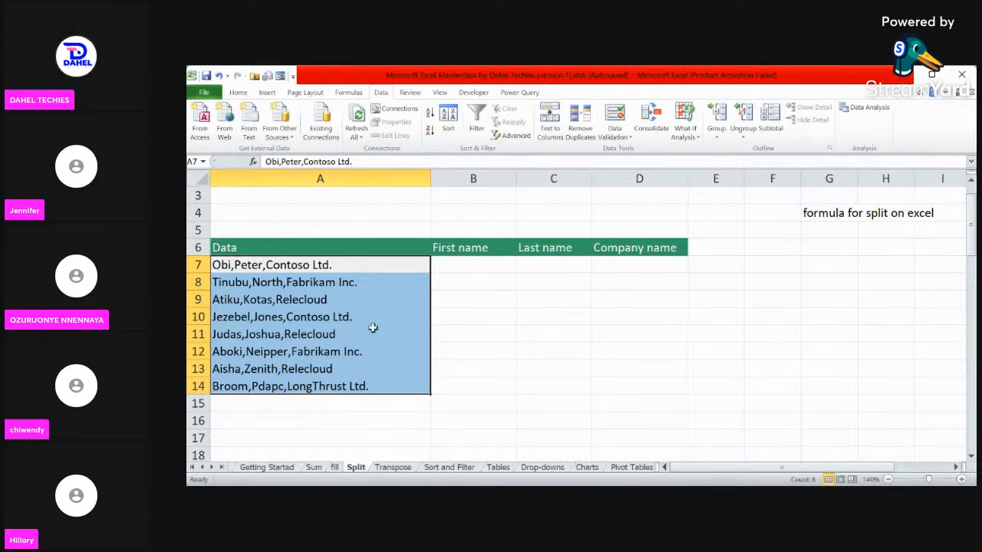
click(509, 348)
click(319, 264)
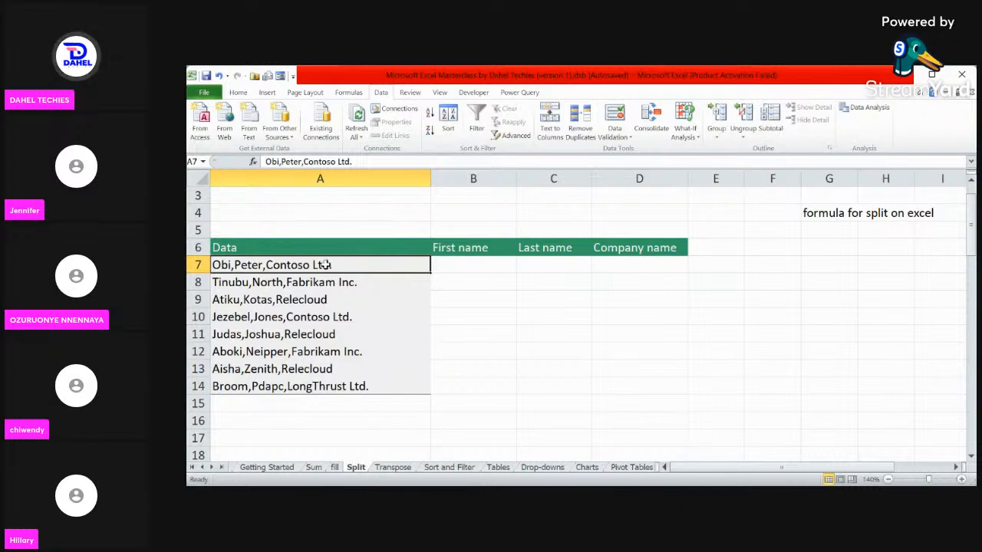
drag(329, 265, 325, 389)
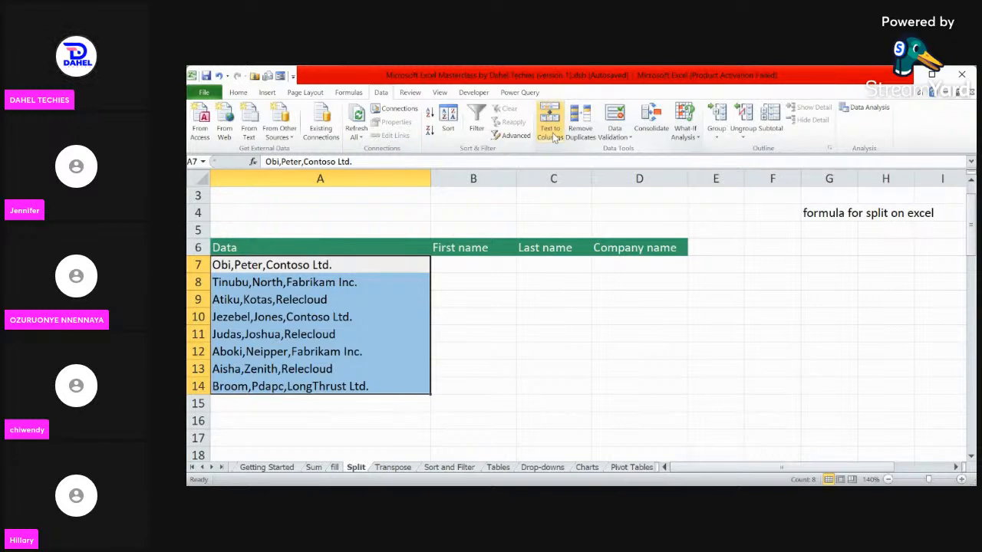
Start Text to Columns with Delimited kept and advance to step 2 of 3.
click(551, 130)
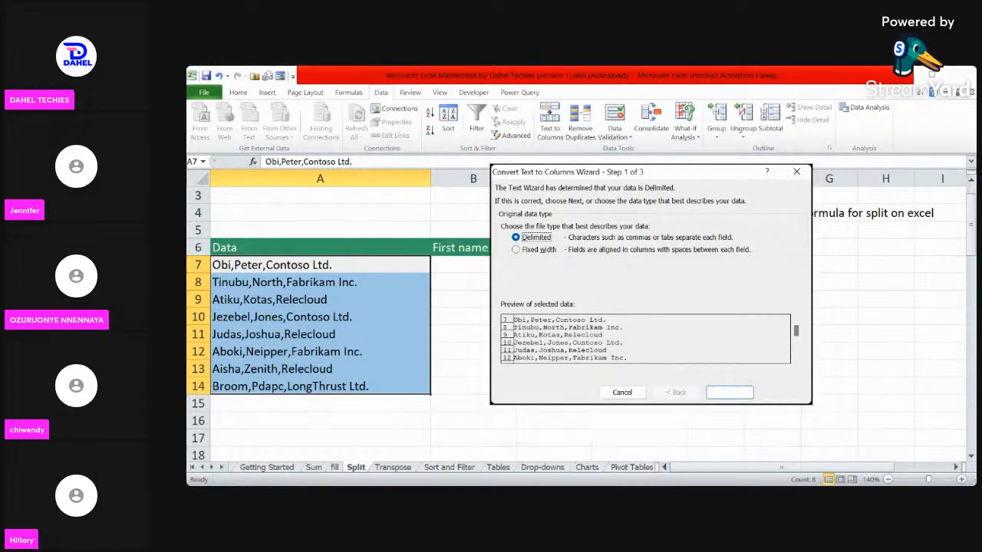
key(alt+Tab)
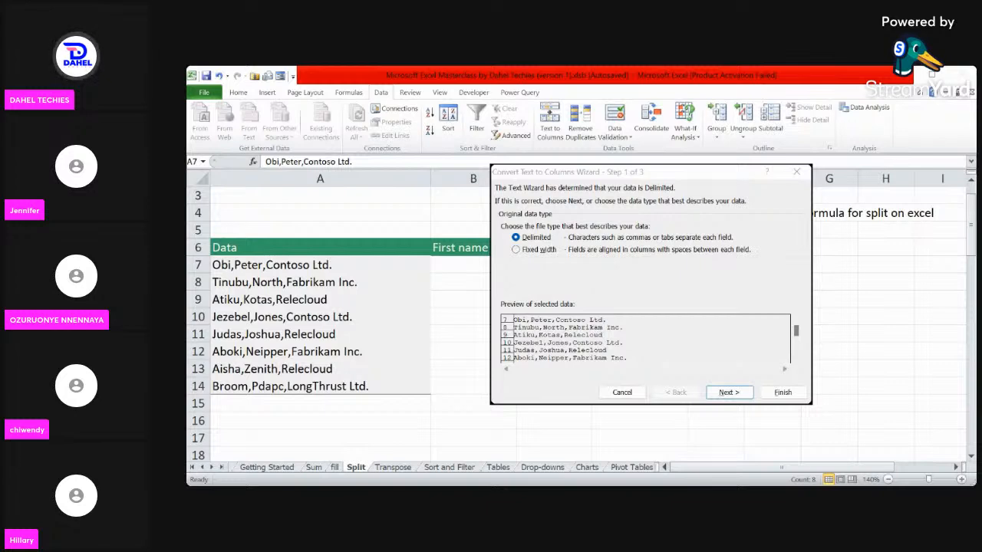
click(797, 458)
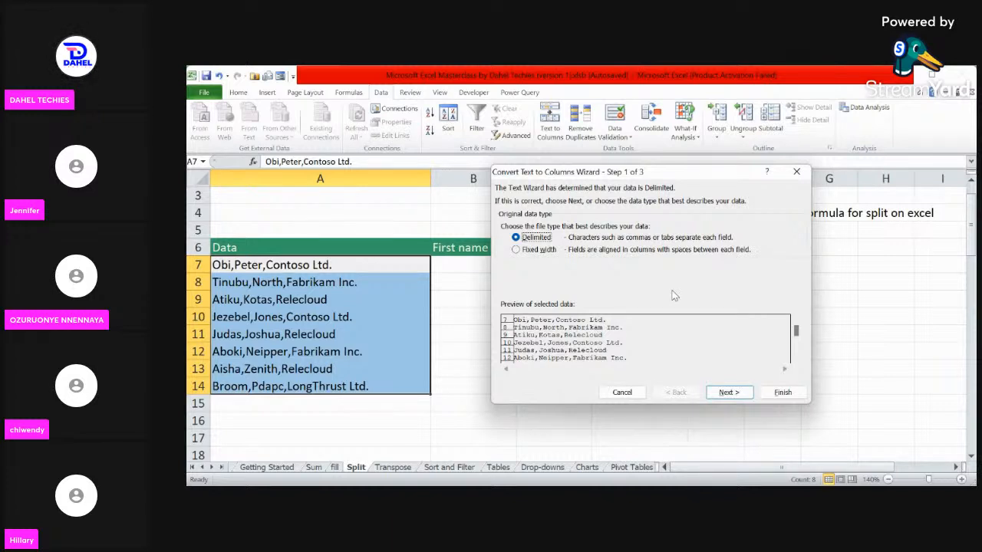
click(729, 393)
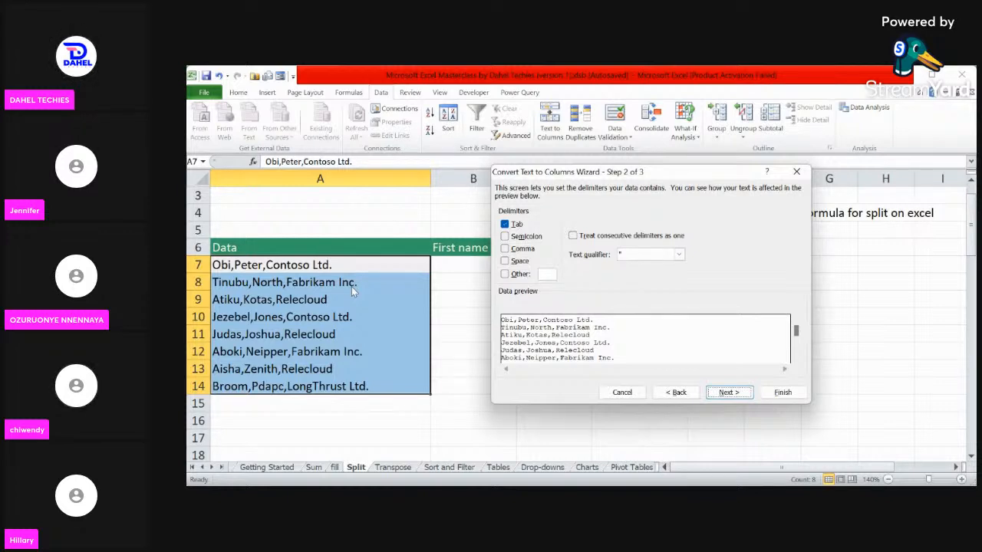
Add Comma as a delimiter so the preview splits entries into three columns.
click(504, 249)
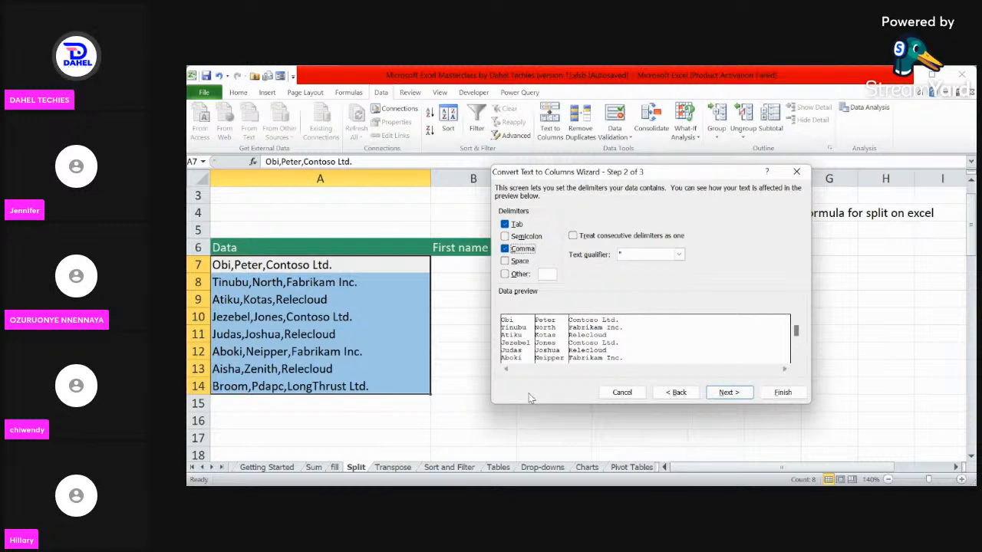
Advance to step 3 with General format and drag the wizard aside to reveal the name columns.
click(739, 394)
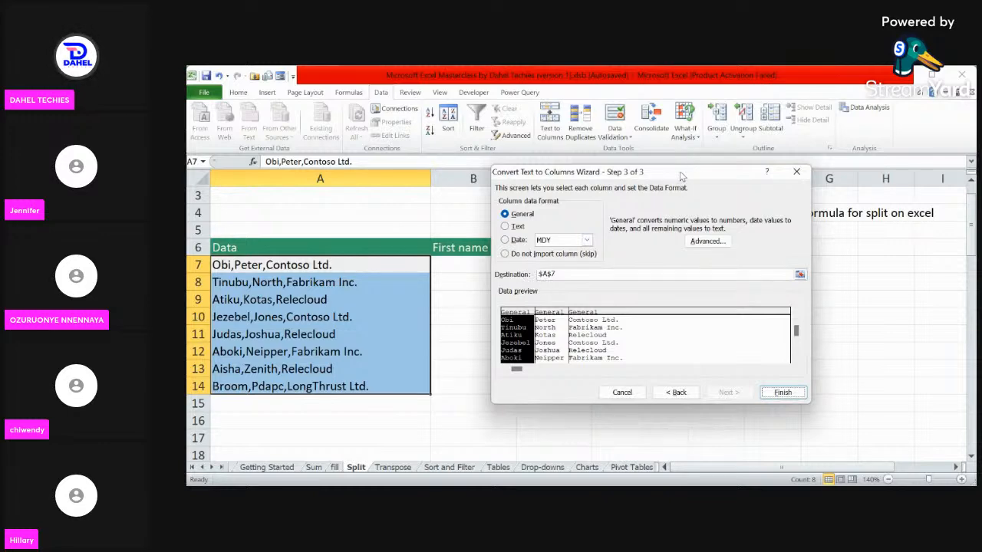
drag(681, 177, 906, 208)
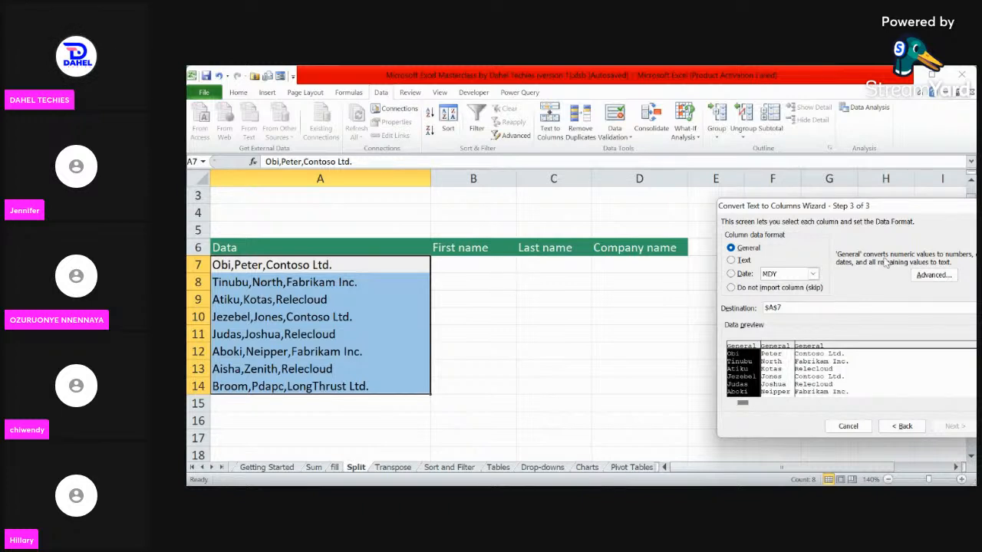
drag(884, 214, 766, 202)
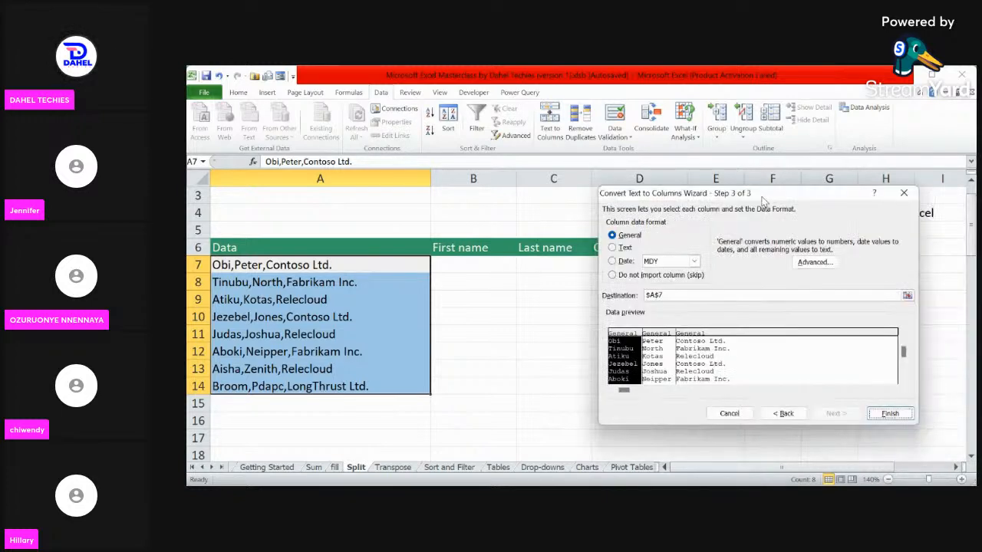
Set the split destination to B7:D7 and finish, filling B7:D14 with First name, Last name and Company name.
click(908, 297)
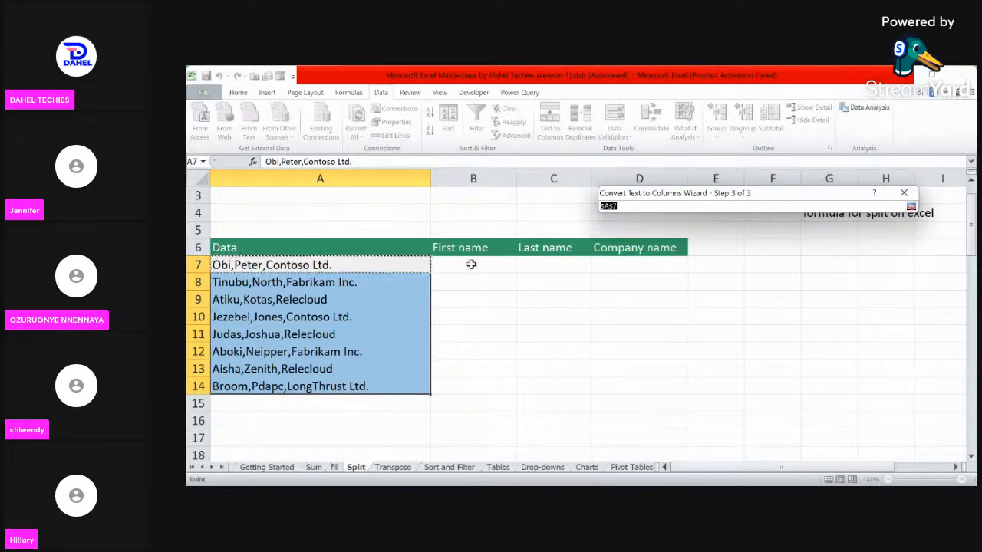
click(474, 264)
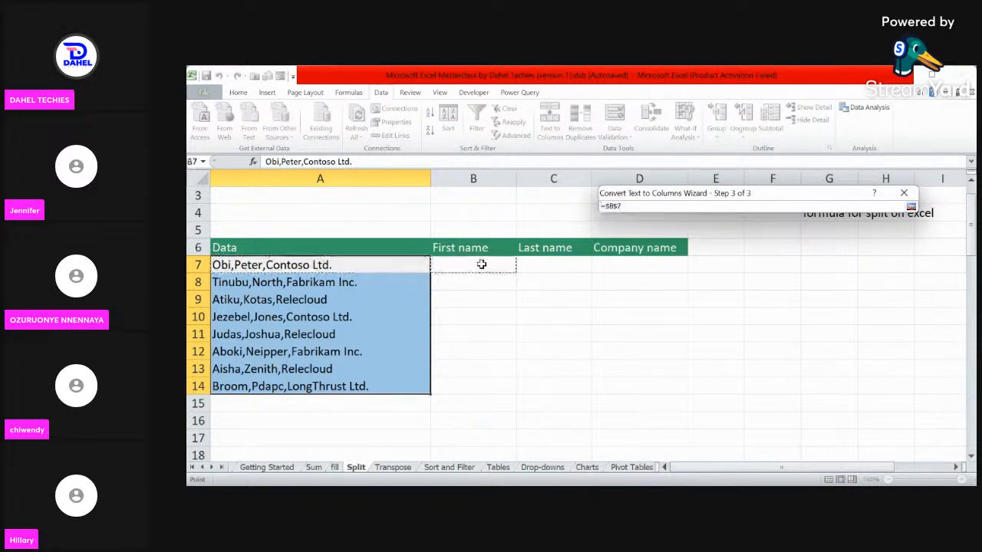
drag(480, 264, 618, 266)
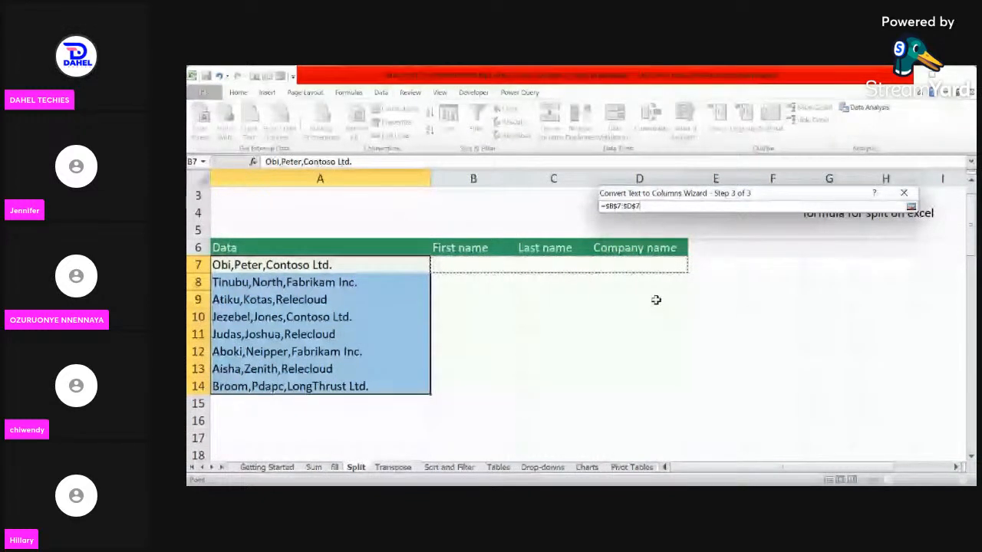
click(911, 207)
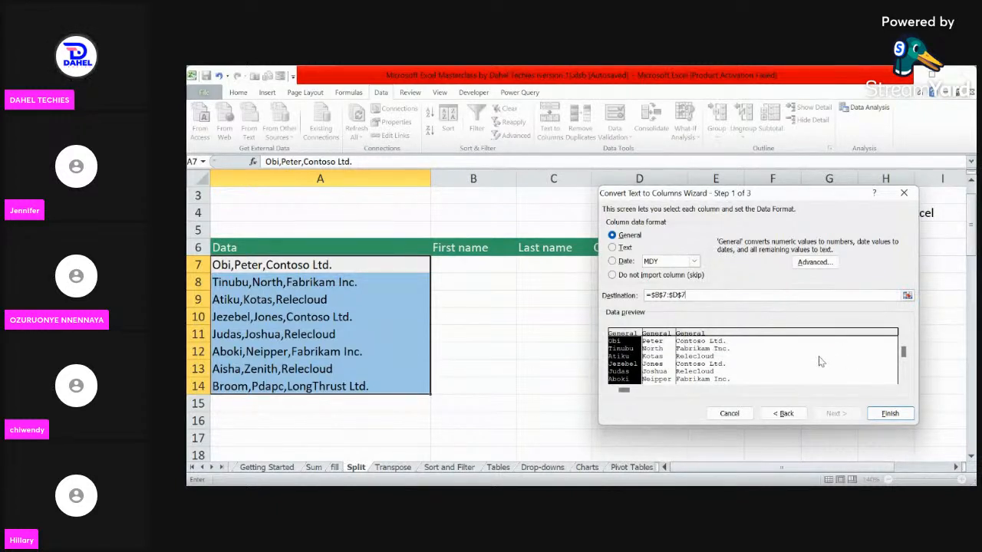
click(905, 415)
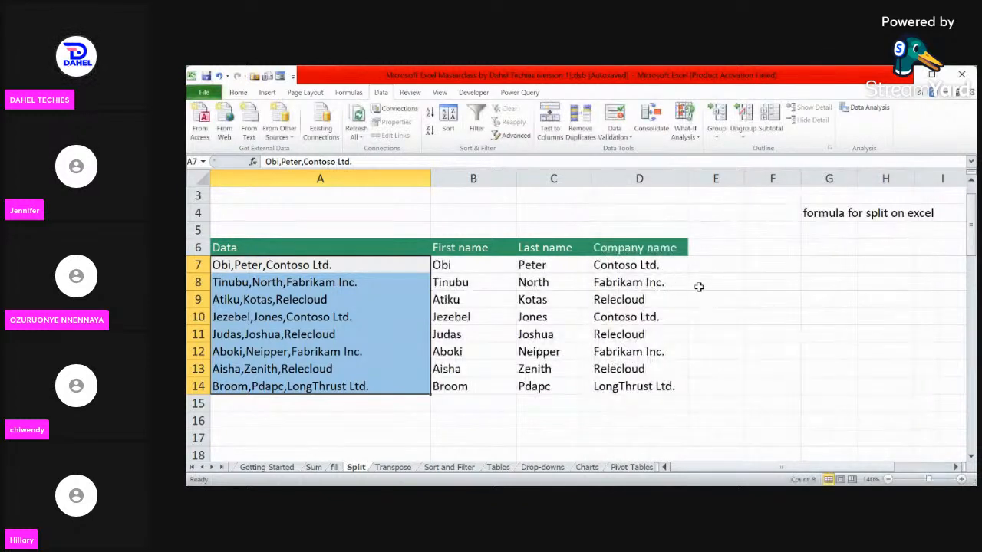
click(702, 286)
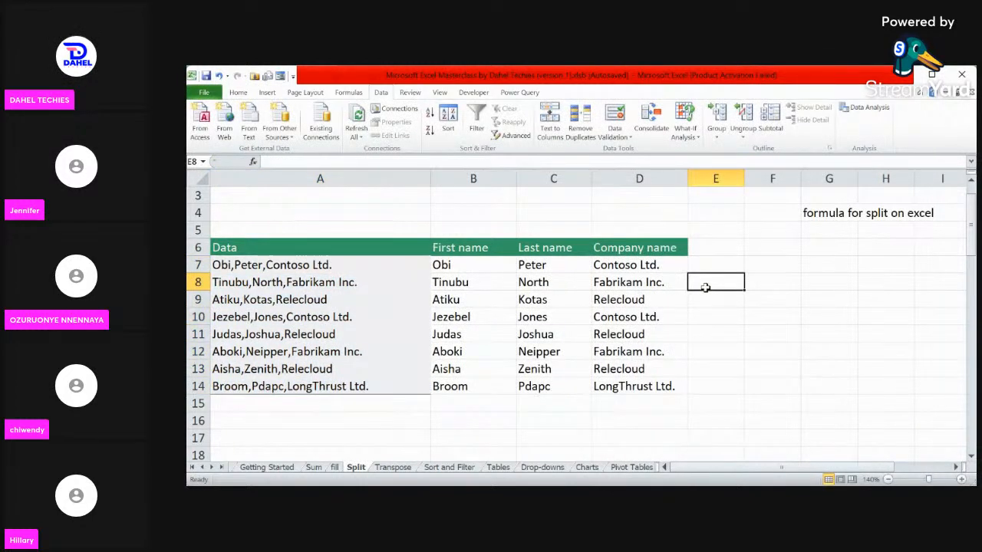
click(683, 368)
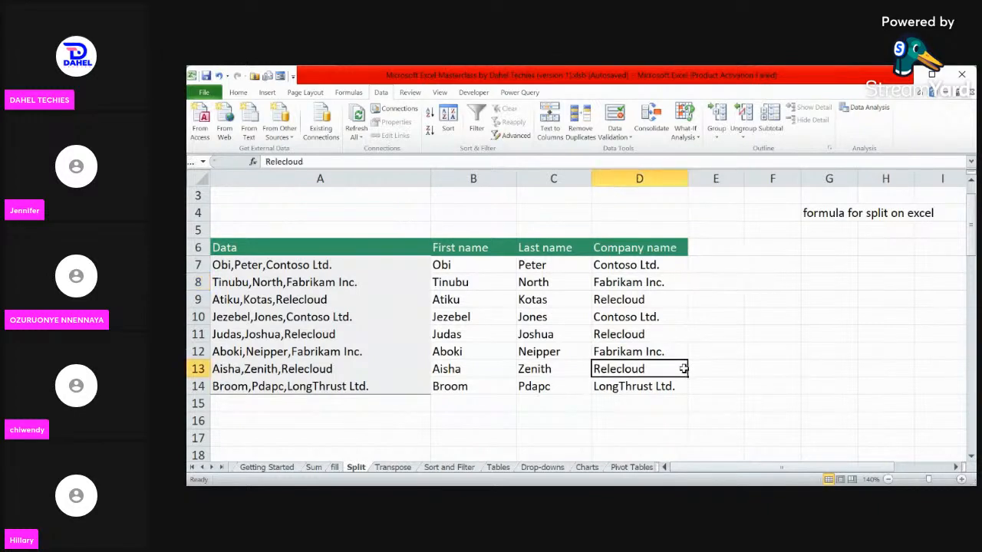
click(633, 391)
drag(525, 393, 453, 381)
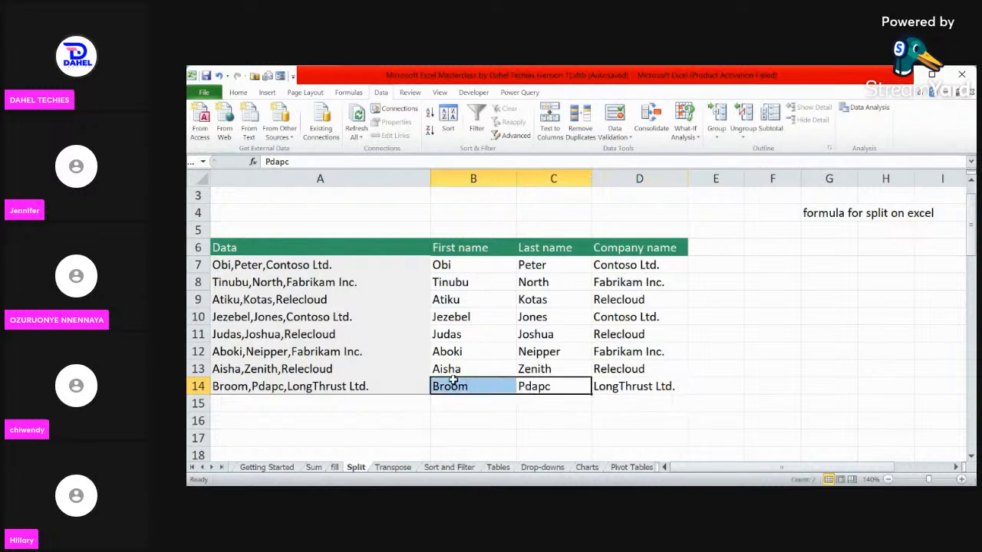
click(535, 424)
click(829, 281)
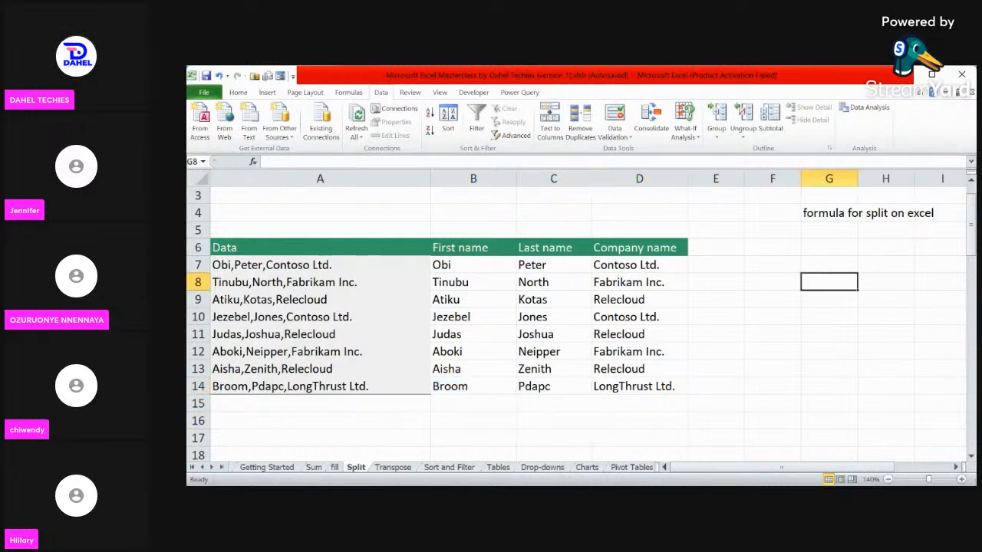
click(404, 470)
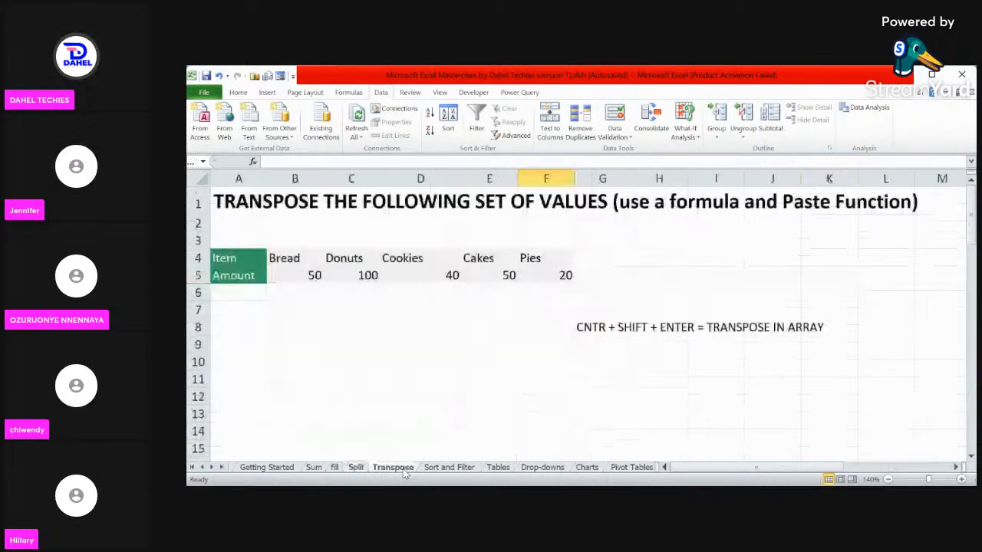
click(334, 468)
click(355, 467)
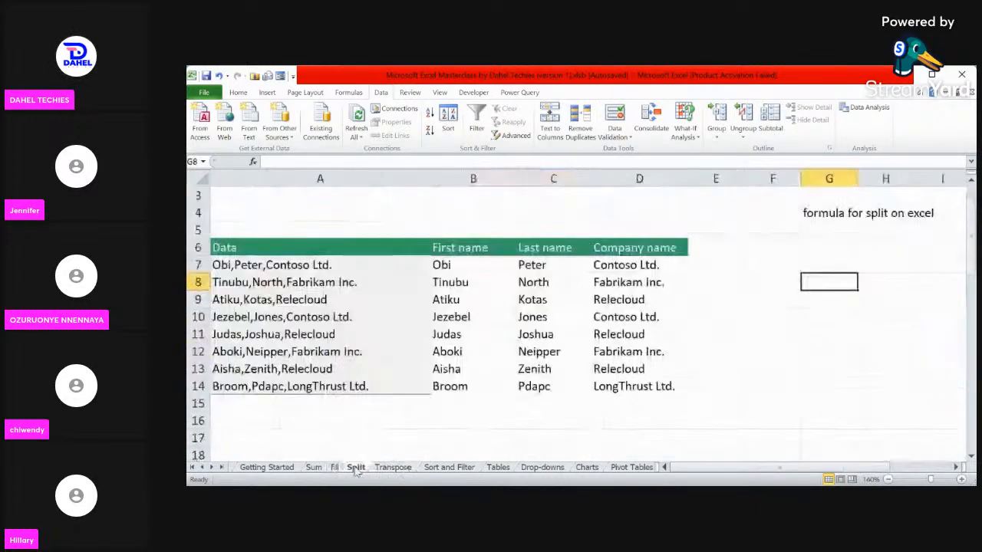
click(399, 469)
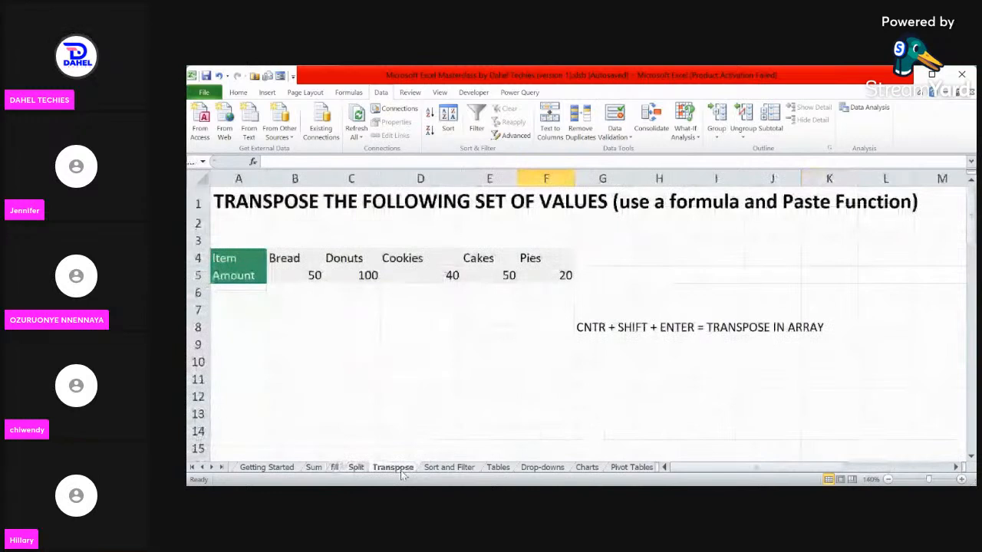
click(357, 468)
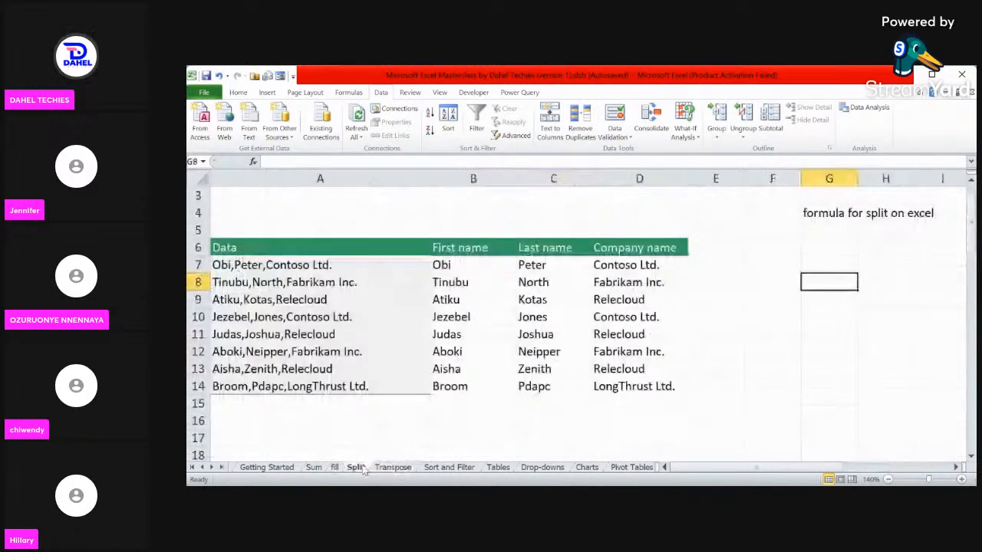
click(466, 352)
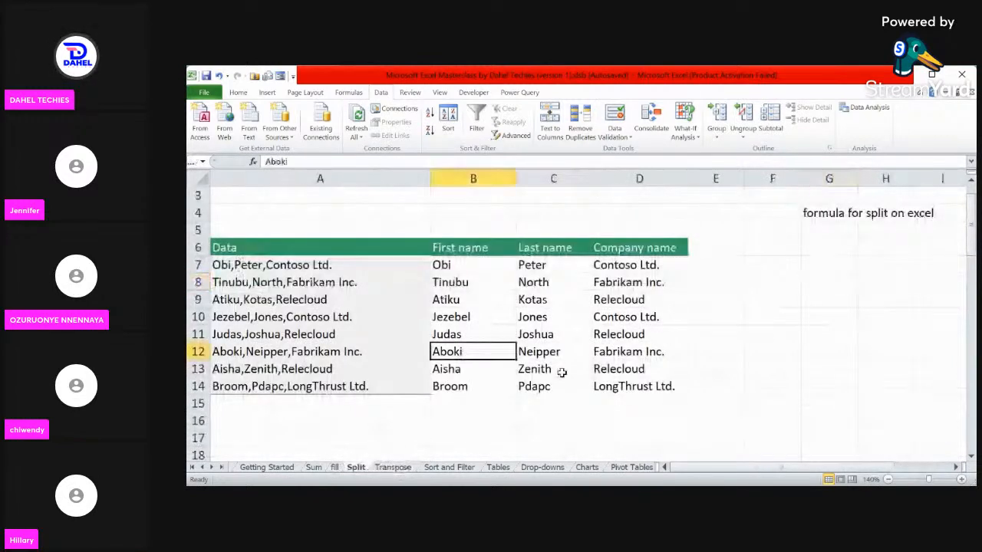
click(562, 372)
click(606, 370)
drag(625, 317, 499, 312)
click(553, 333)
click(594, 369)
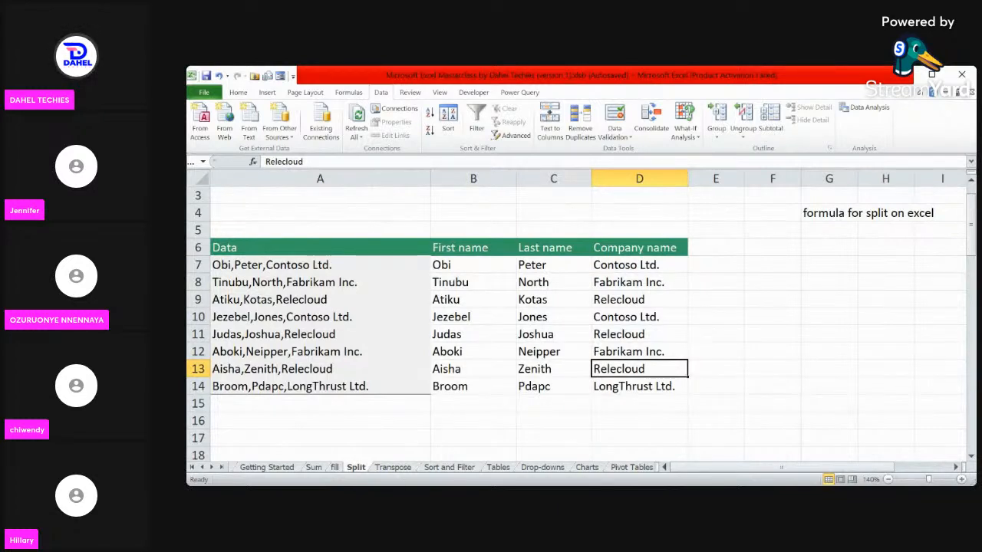
key(alt+Tab)
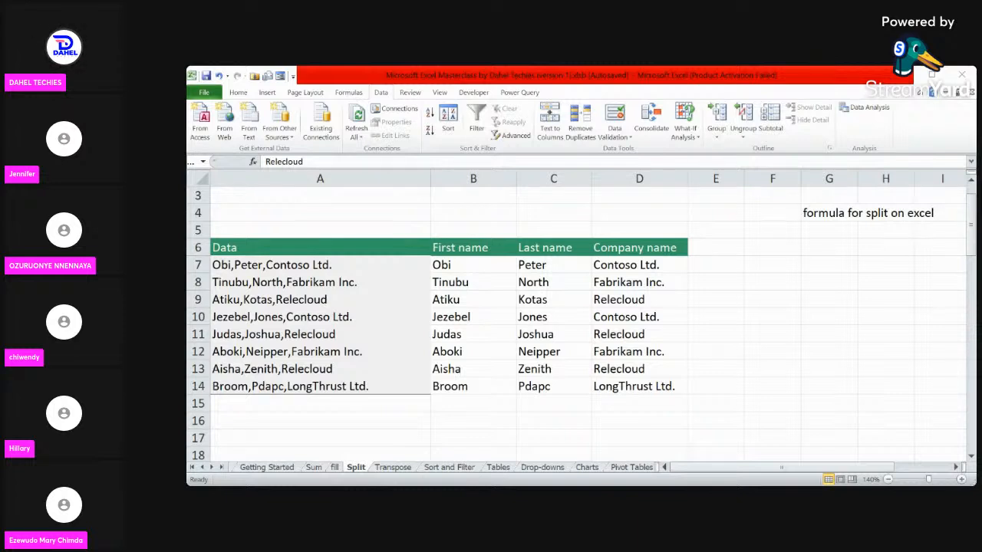
key(alt+Tab)
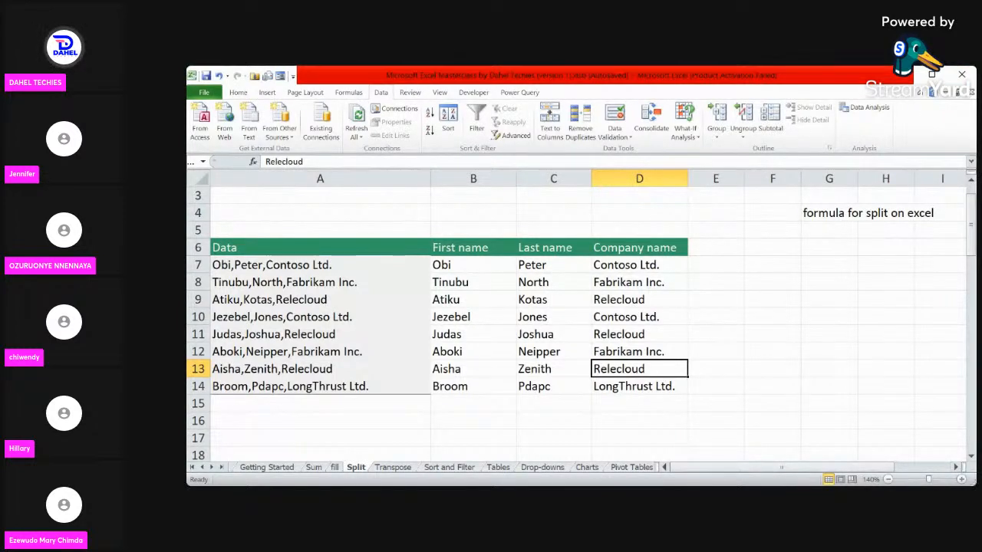
key(alt+Tab)
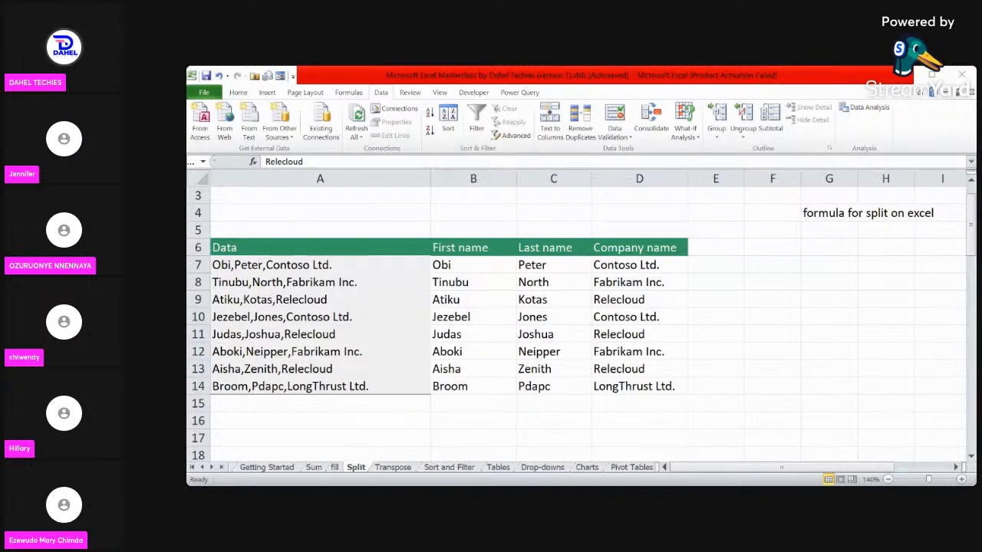
click(790, 440)
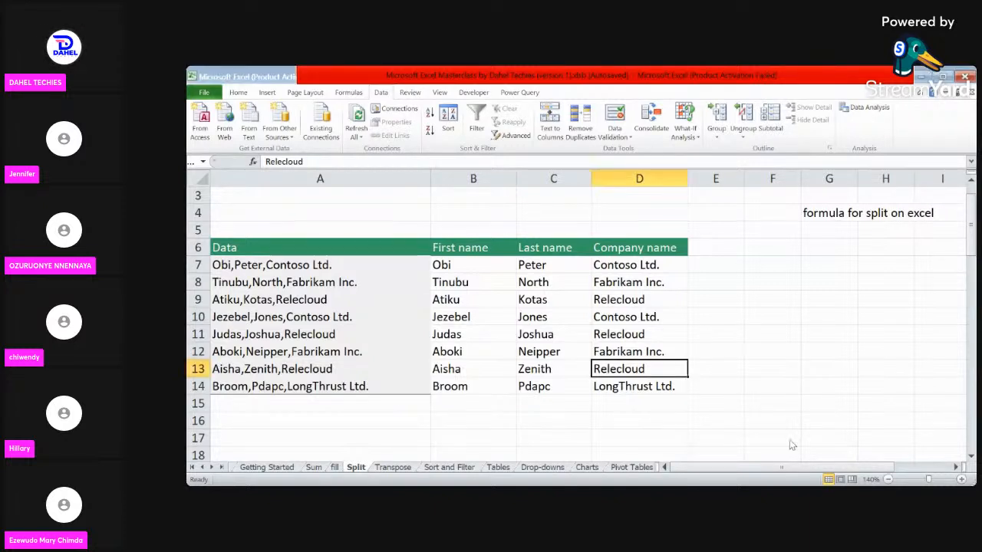
click(335, 467)
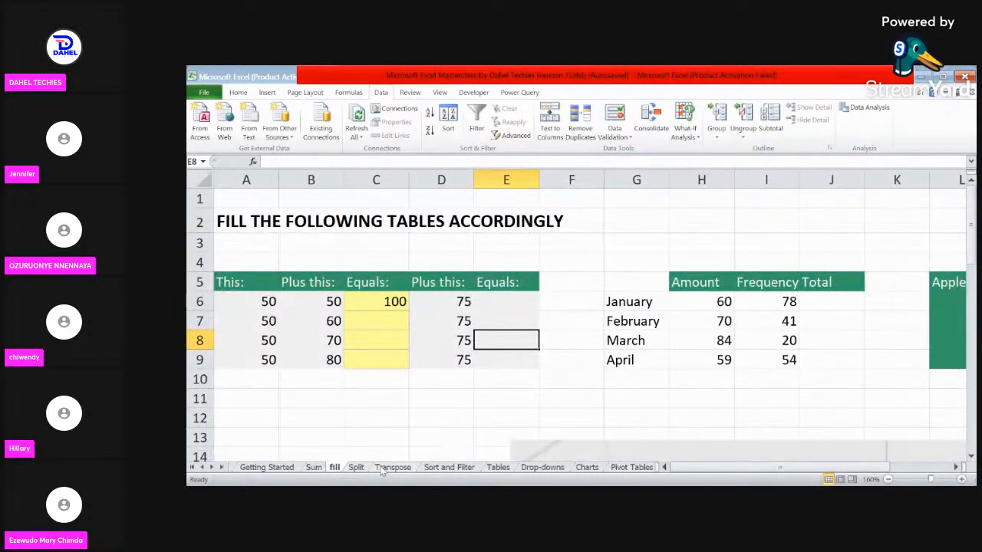
click(357, 468)
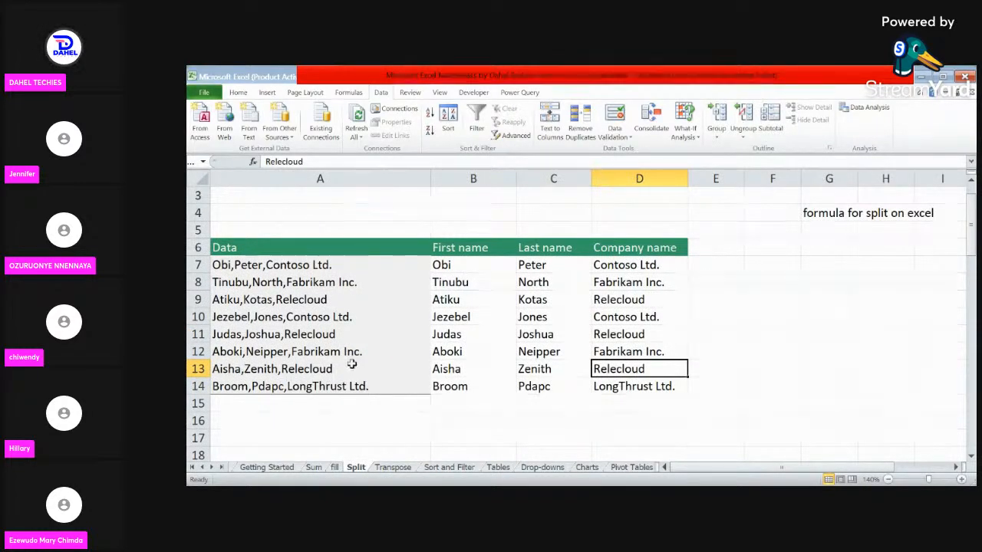
Enter a three-part test name separated by a comma and a colon in cell A16, then reselect A16.
click(254, 422)
text(p)
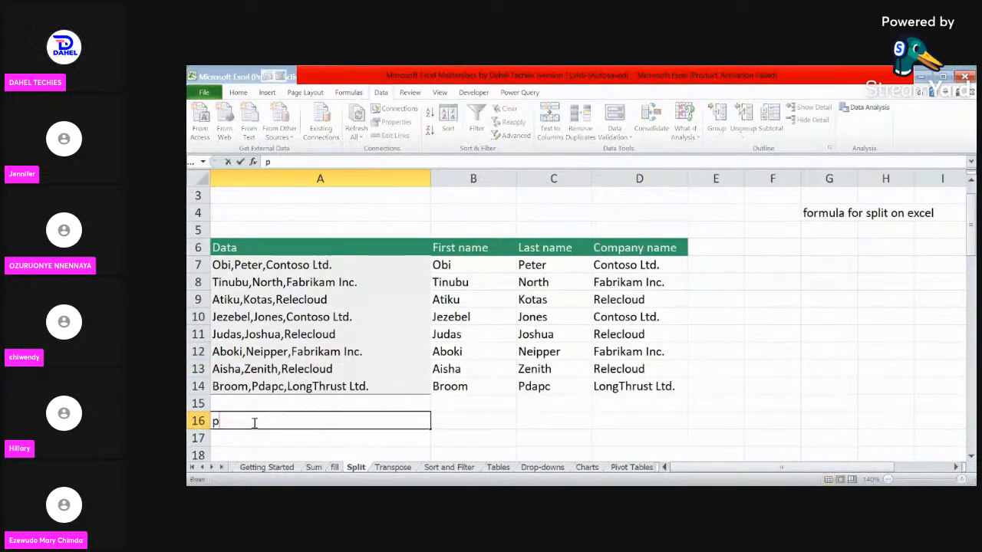
key(BackSpace)
text(PUN)
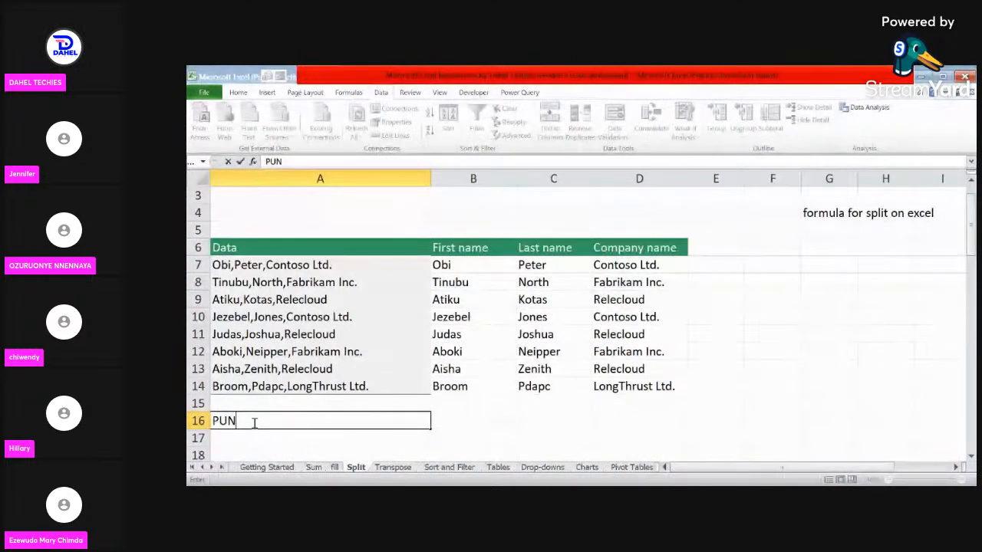
text(,P)
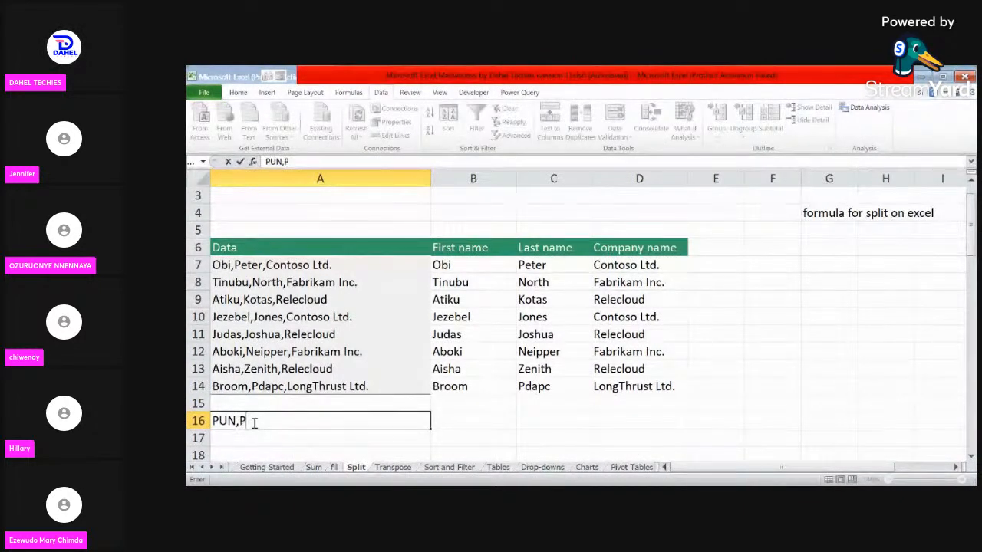
text(EACE)
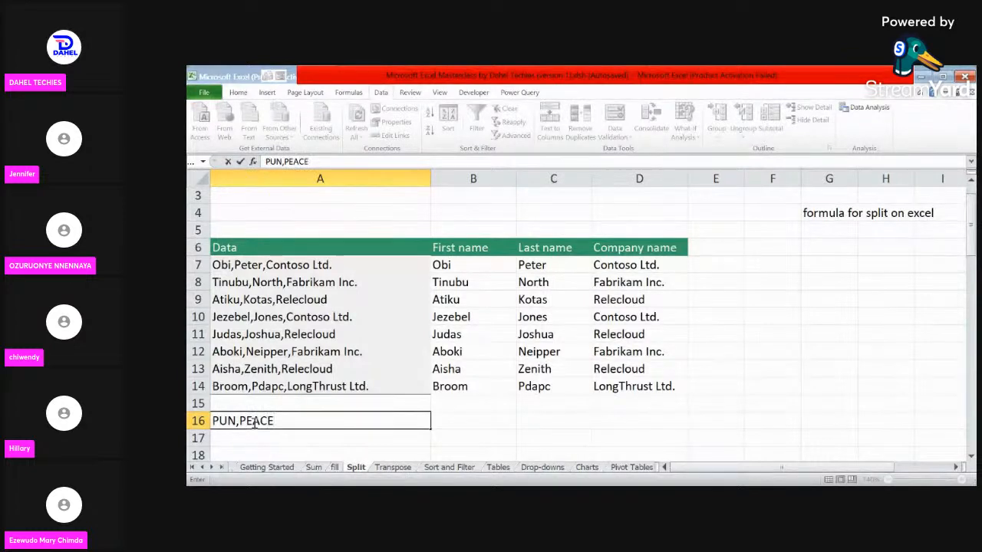
text(:NNENNA)
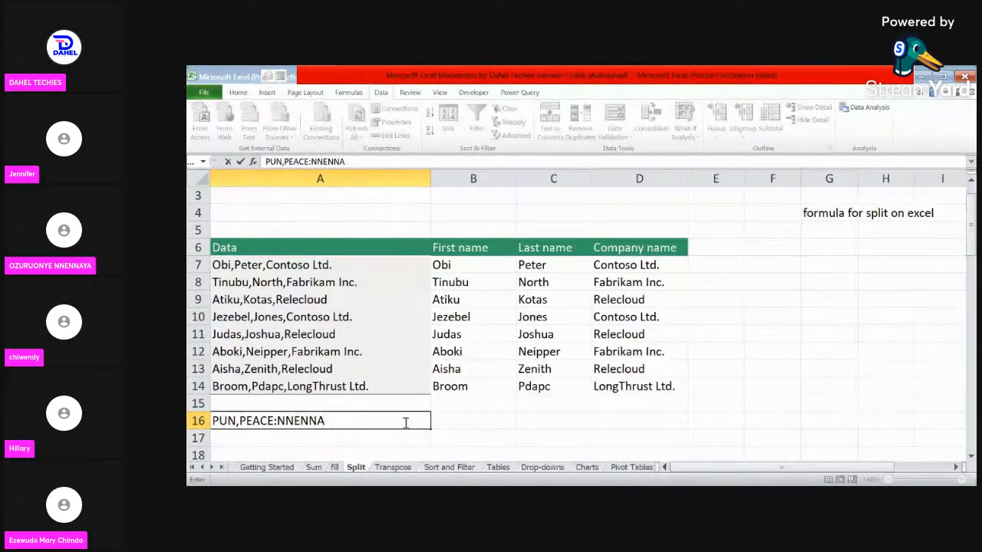
click(452, 420)
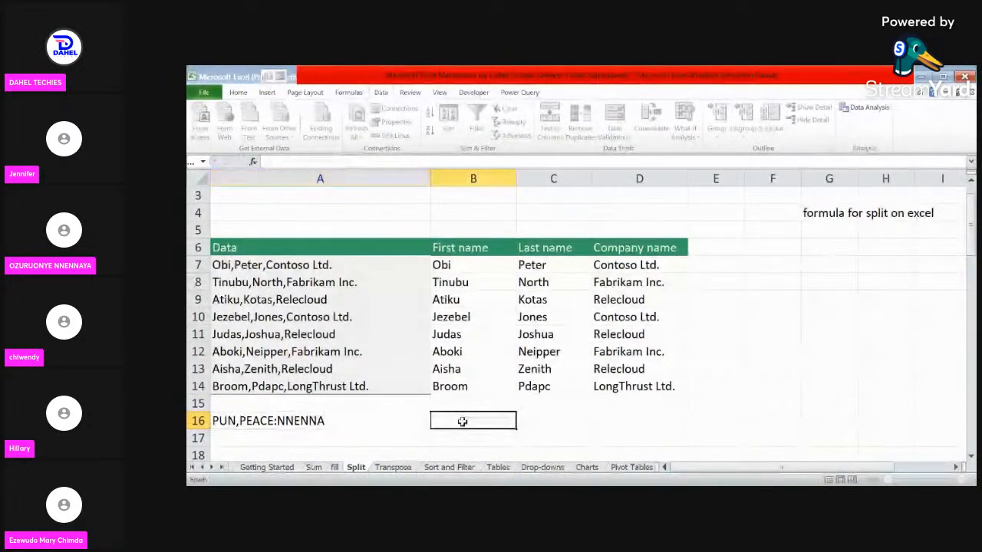
click(241, 421)
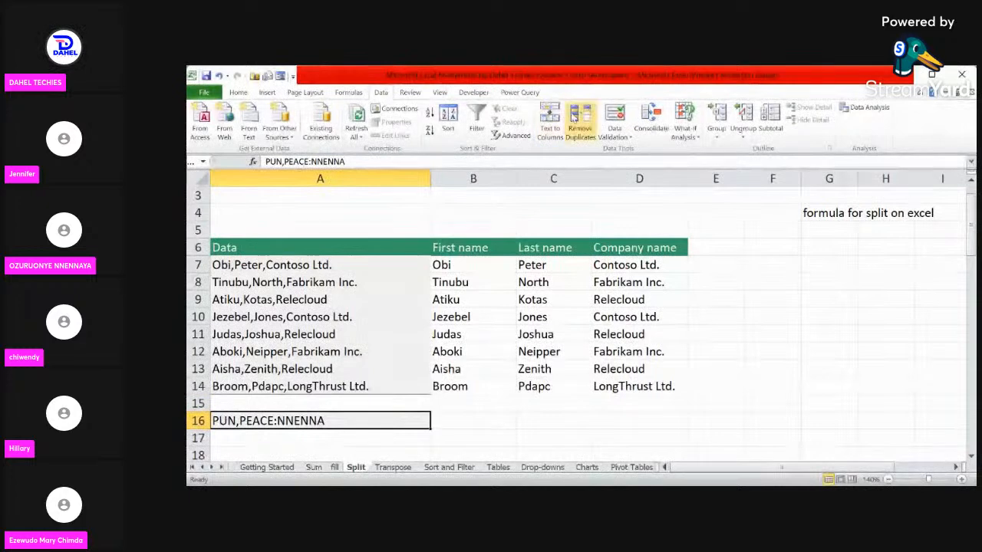
Run Text to Columns on A16 as Delimited, leaving Semicolon unticked so only the comma splits.
click(548, 124)
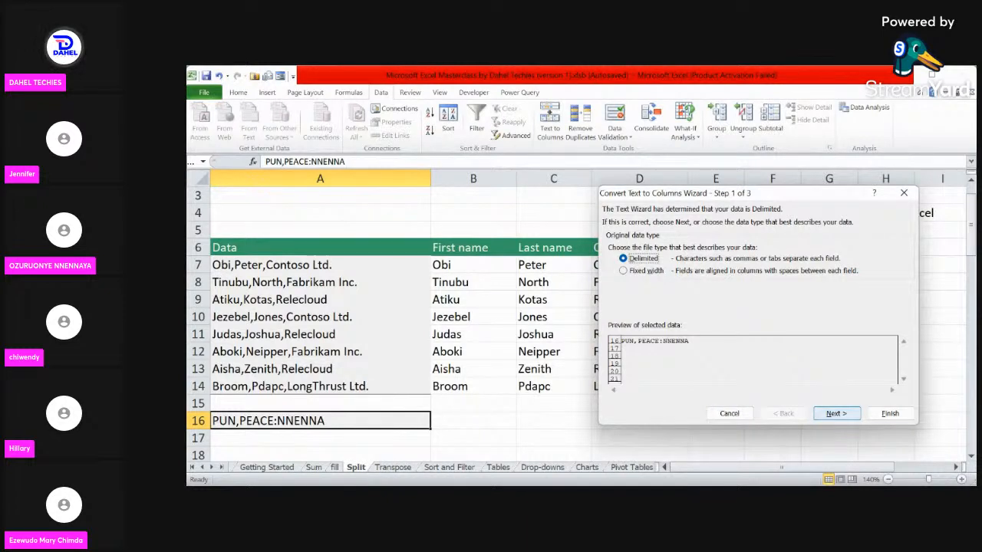
click(836, 413)
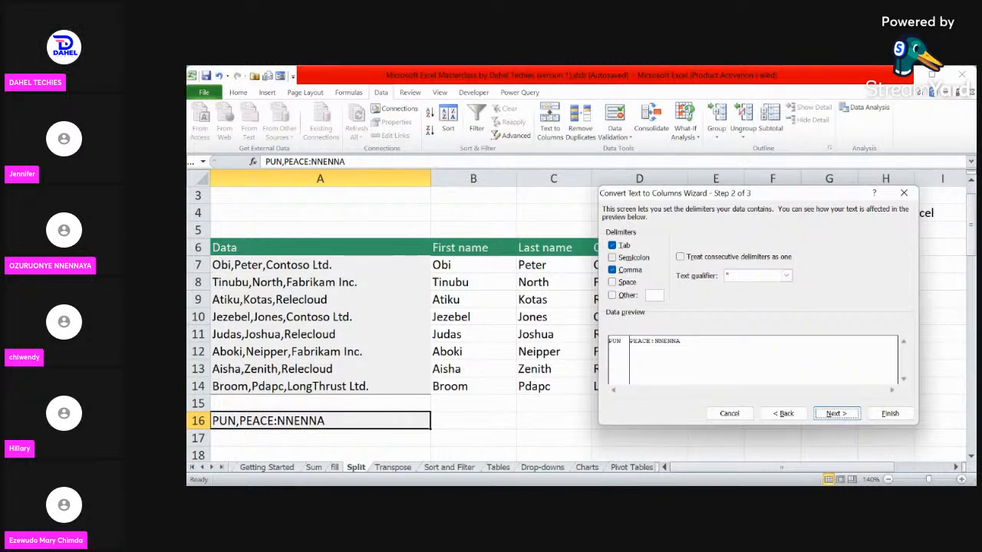
click(612, 257)
click(612, 257)
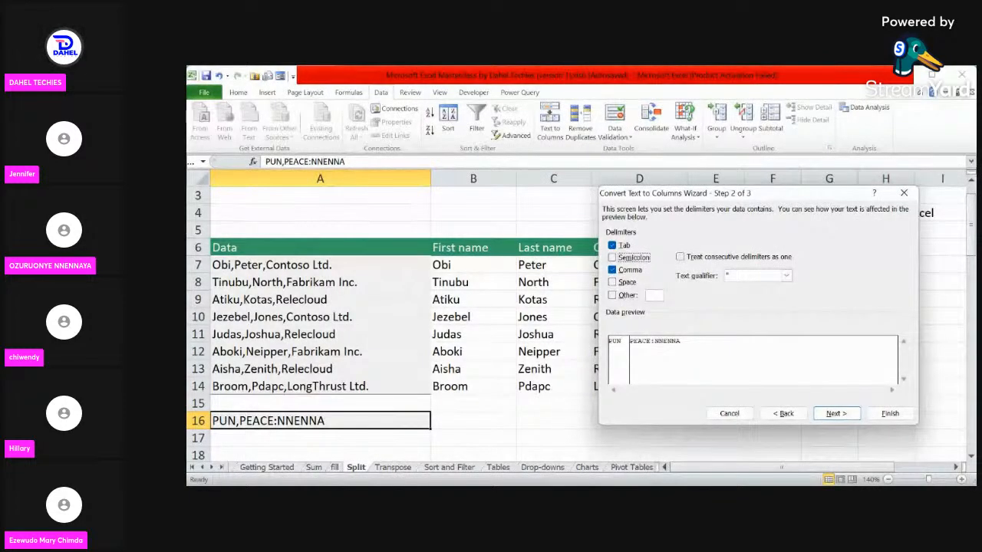
Split on colon as well as comma by entering ':' as the Other delimiter, Semicolon unticked.
click(612, 258)
click(613, 258)
click(612, 295)
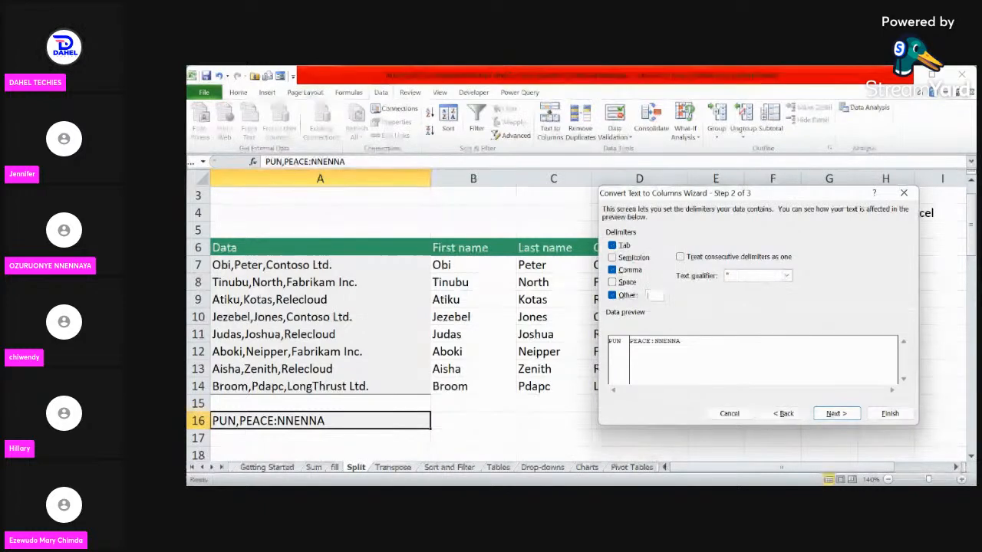
text(:)
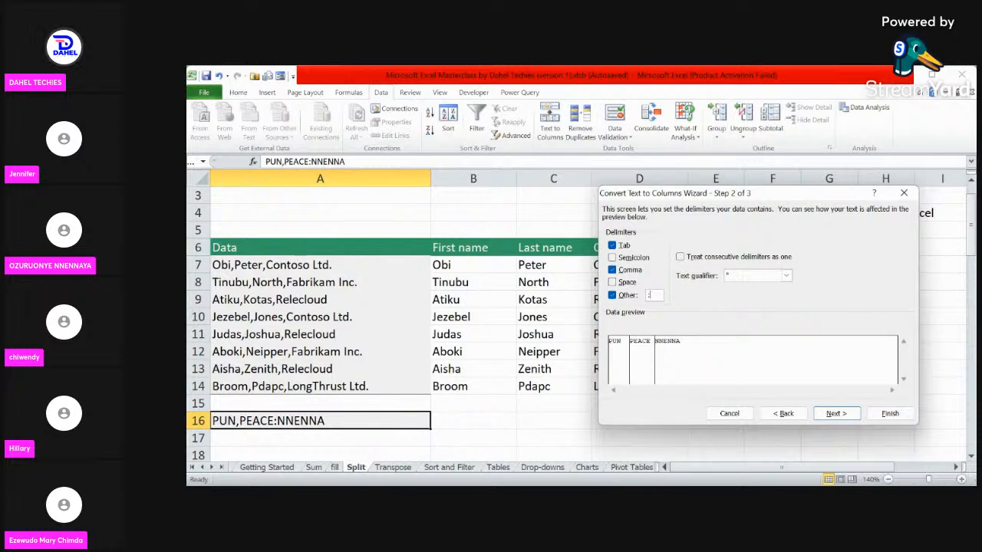
key(BackSpace)
text(:)
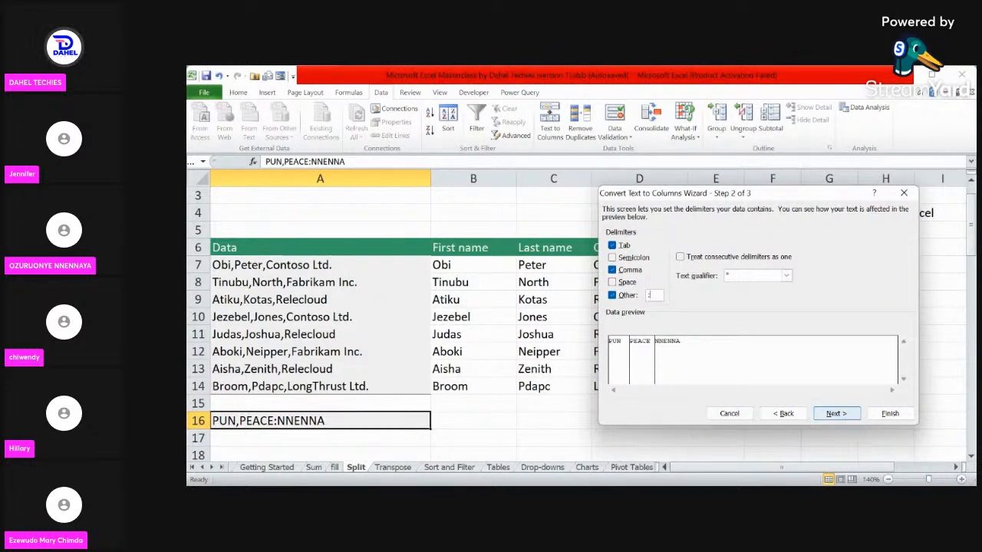
In the column format step, set the split destination to B16:D16.
click(836, 414)
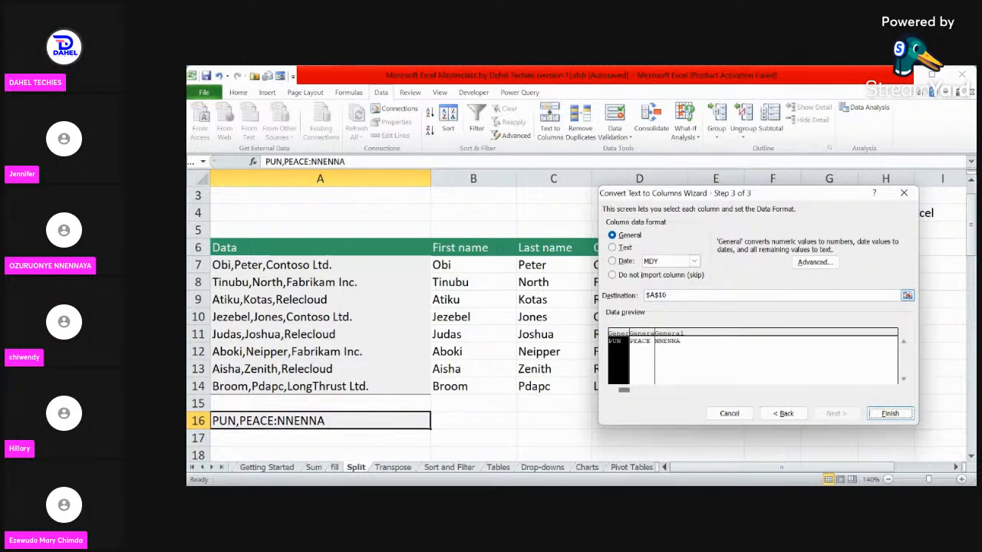
click(907, 295)
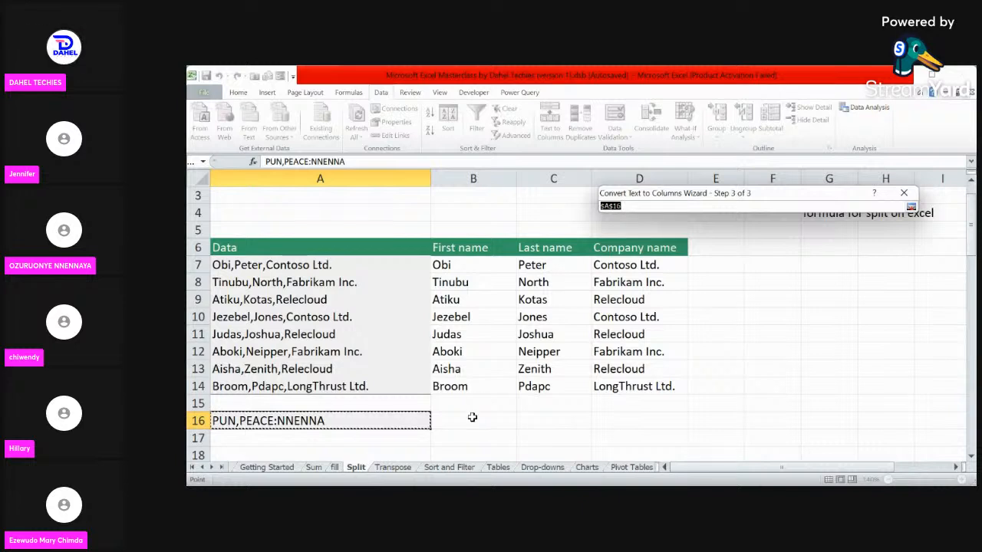
drag(467, 420, 639, 420)
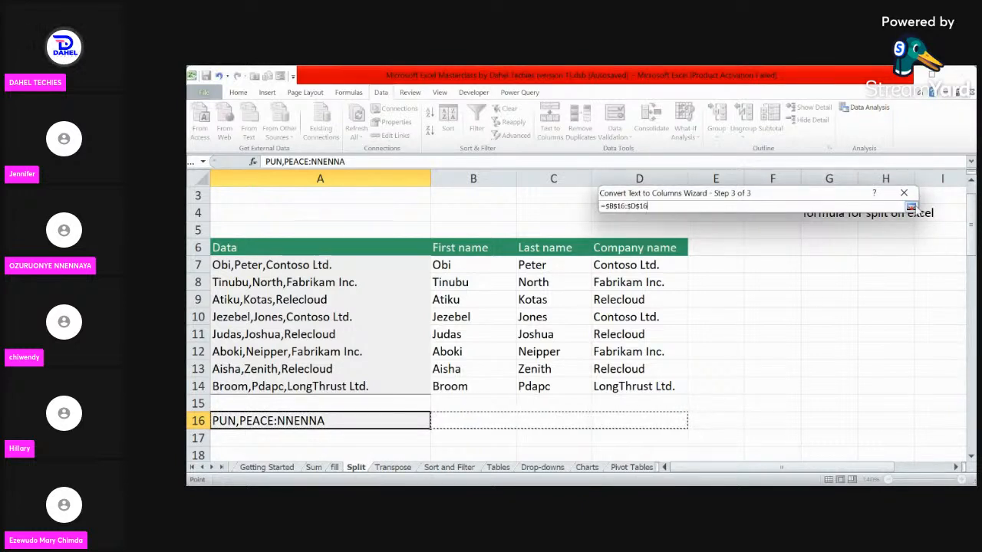
click(911, 208)
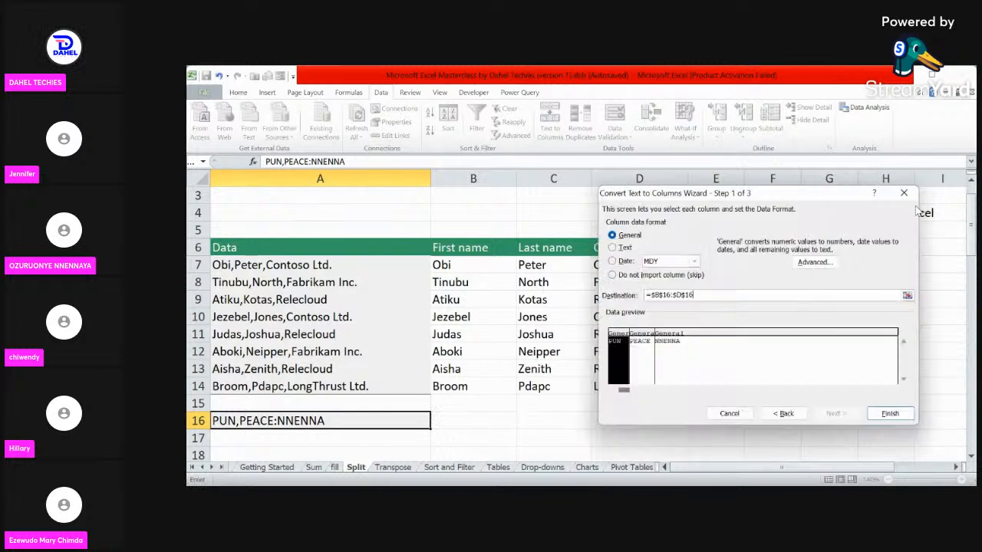
click(888, 415)
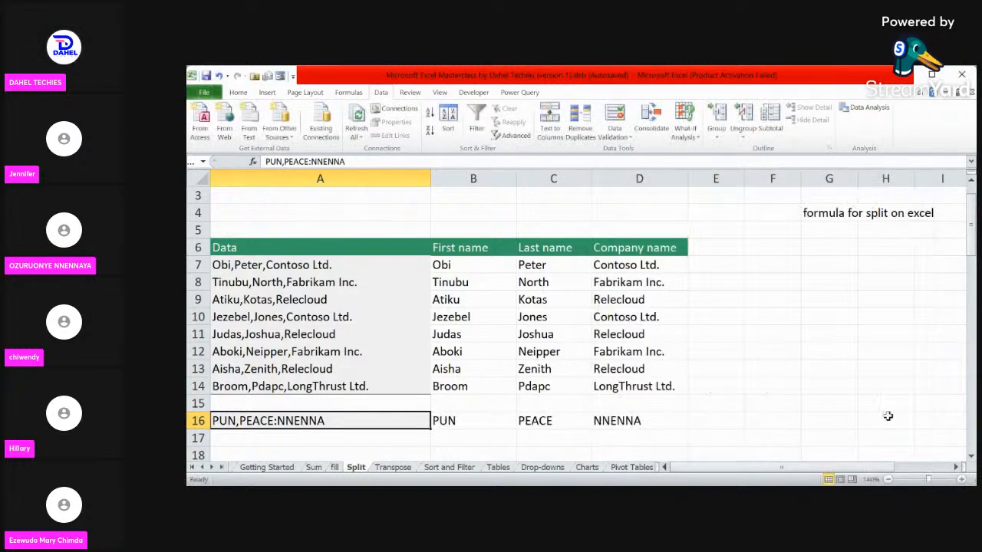
click(492, 427)
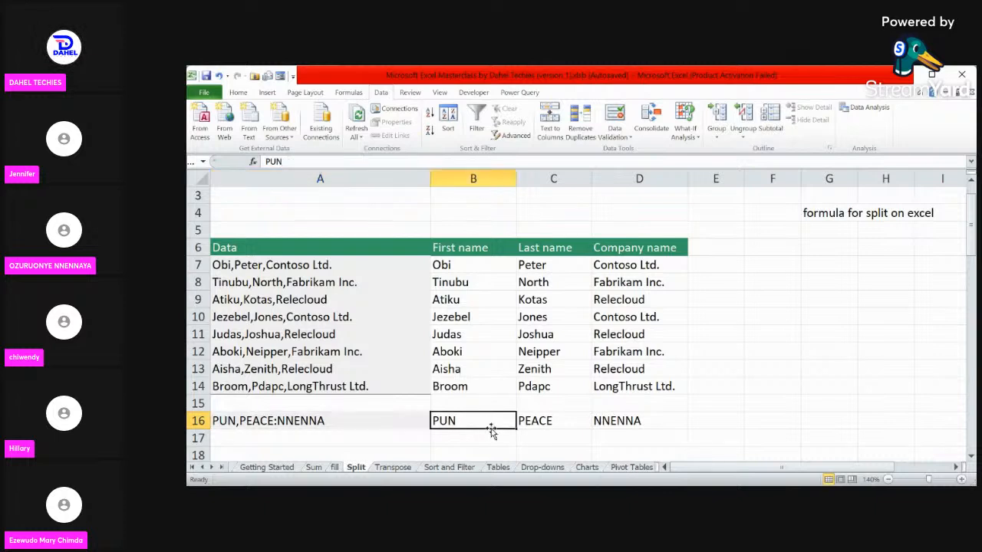
click(565, 422)
mouse_move(597, 421)
mouse_down()
mouse_move(487, 421)
mouse_move(504, 414)
mouse_move(594, 433)
mouse_move(598, 413)
mouse_move(583, 415)
mouse_up()
click(534, 421)
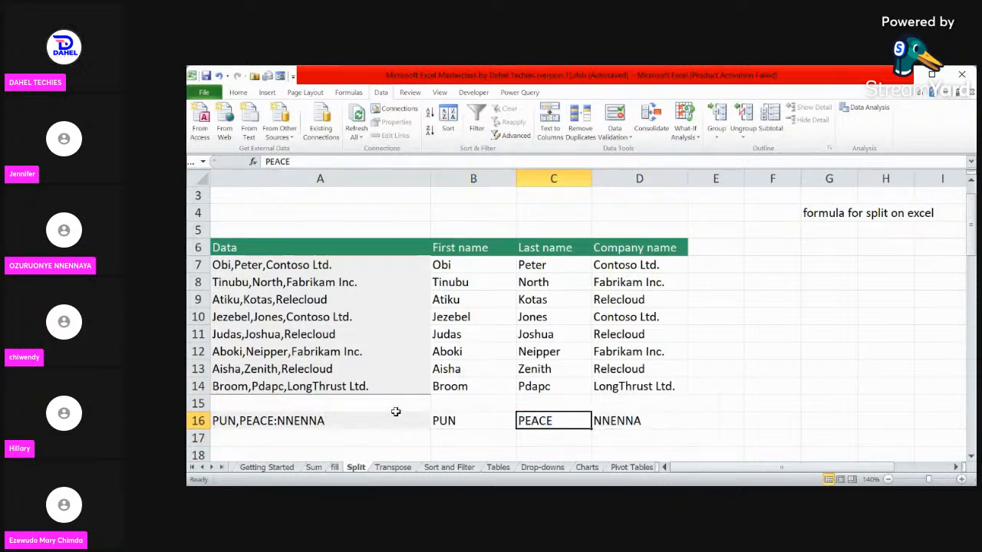
click(454, 423)
drag(455, 423, 601, 418)
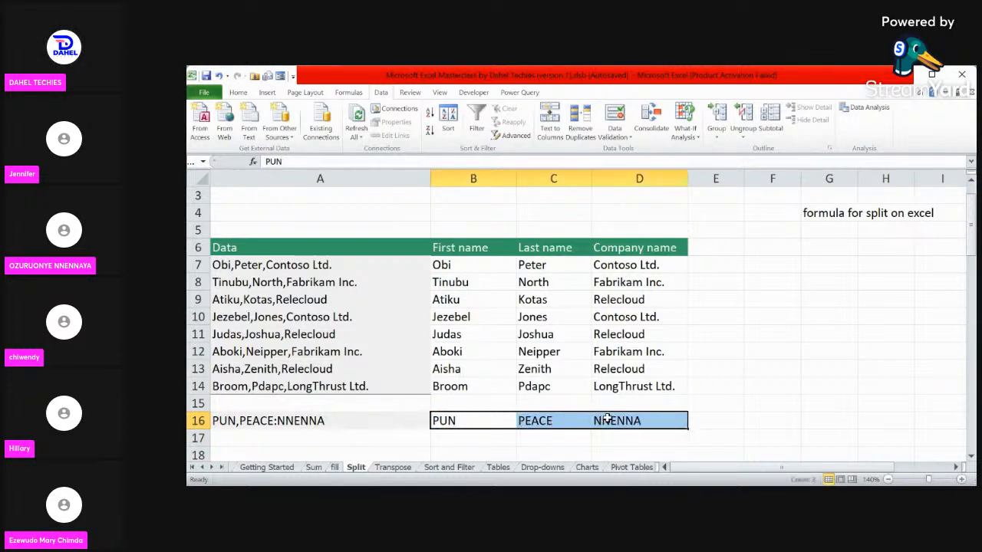
Delete the demo text and split values from A16:D16, leaving row 16 empty.
drag(333, 420, 605, 422)
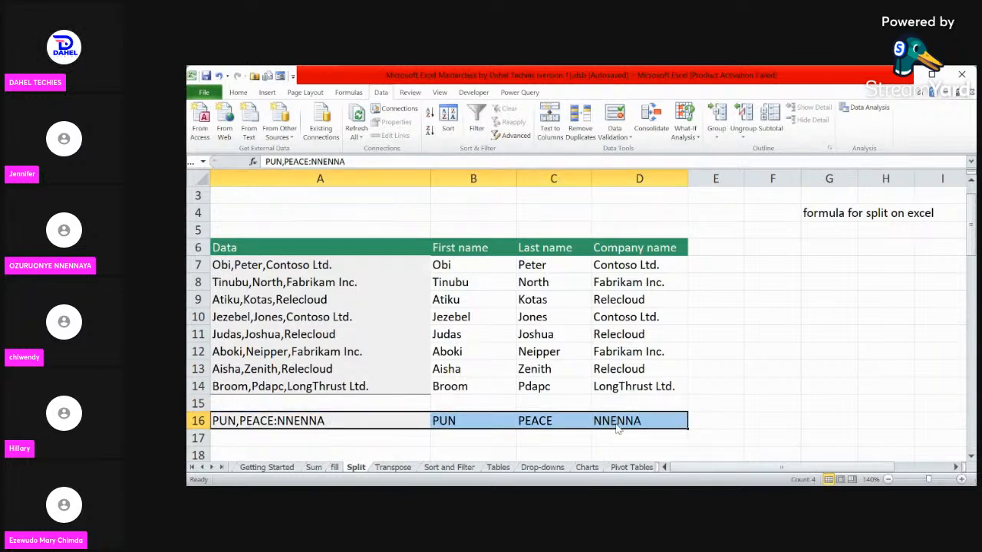
key(Delete)
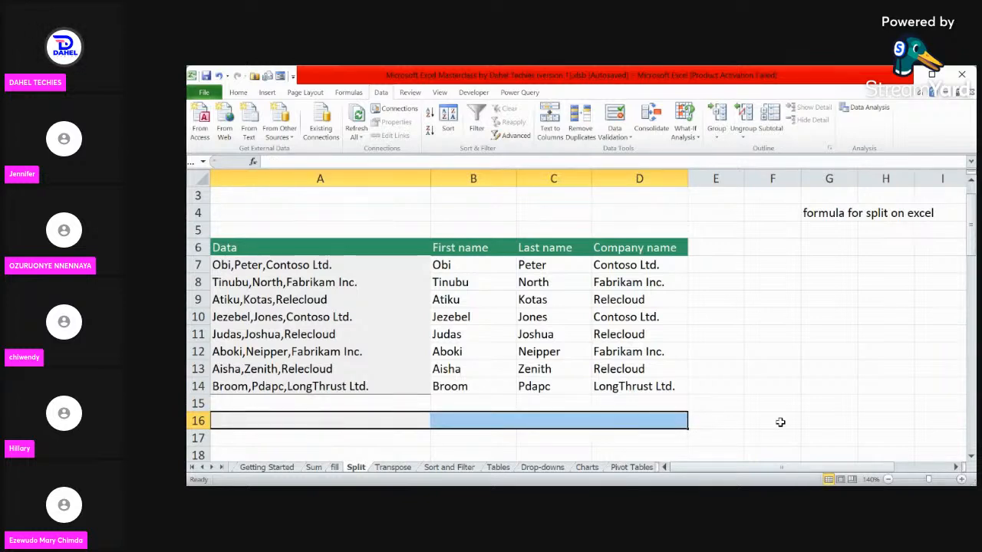
key(ctrl+z)
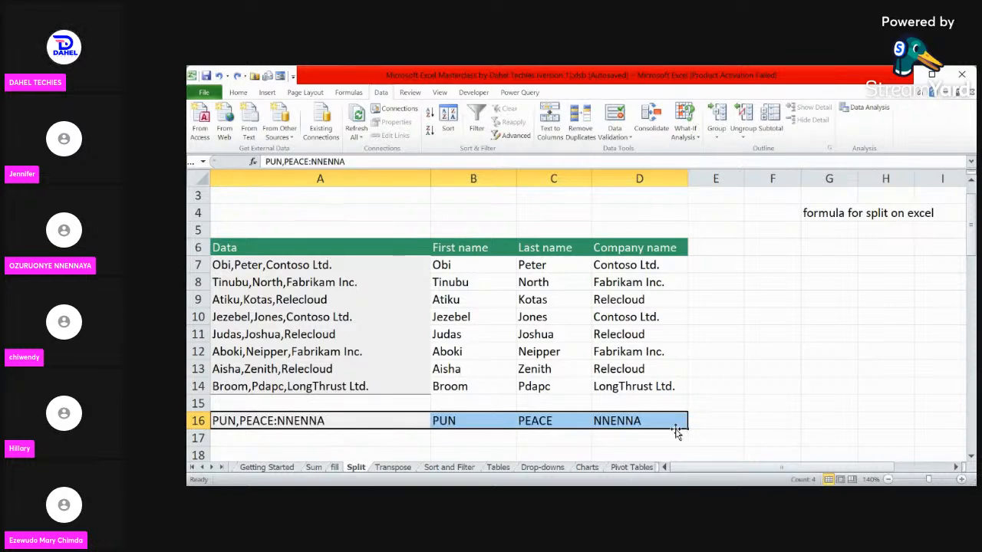
key(ctrl+z)
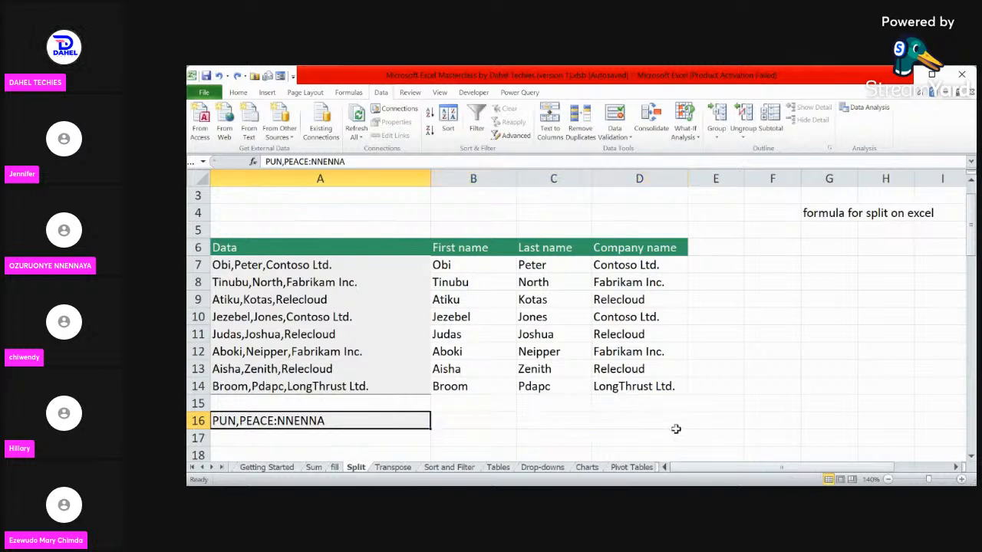
key(ctrl+z)
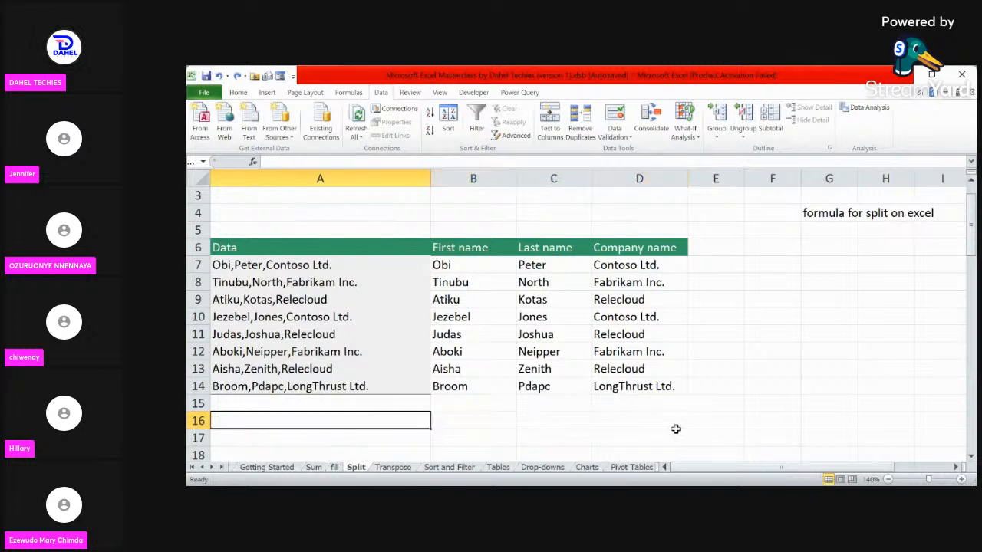
click(741, 400)
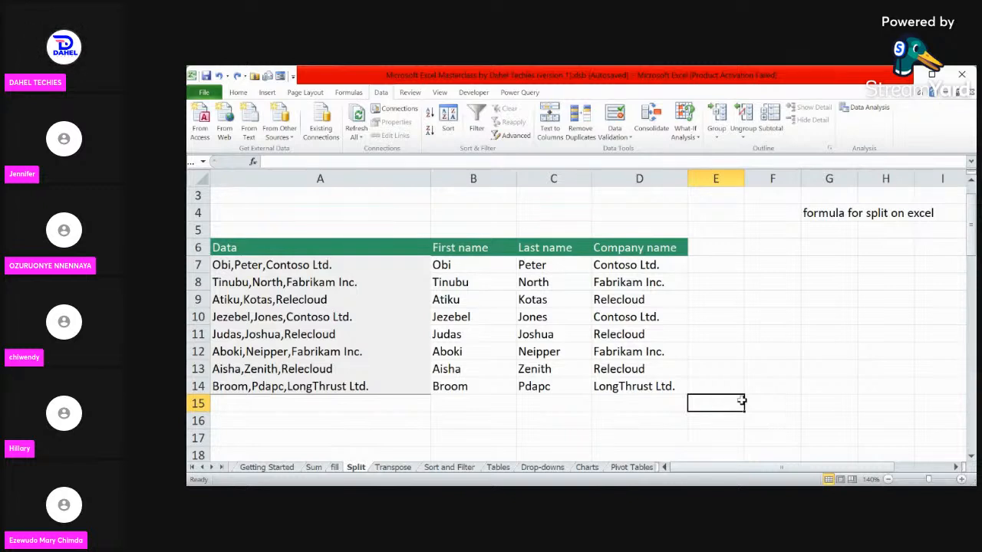
Browse the Transpose, Sort and Filter, Tables, Pivot Tables and Joints sheets, ending on IFstatements.
click(392, 468)
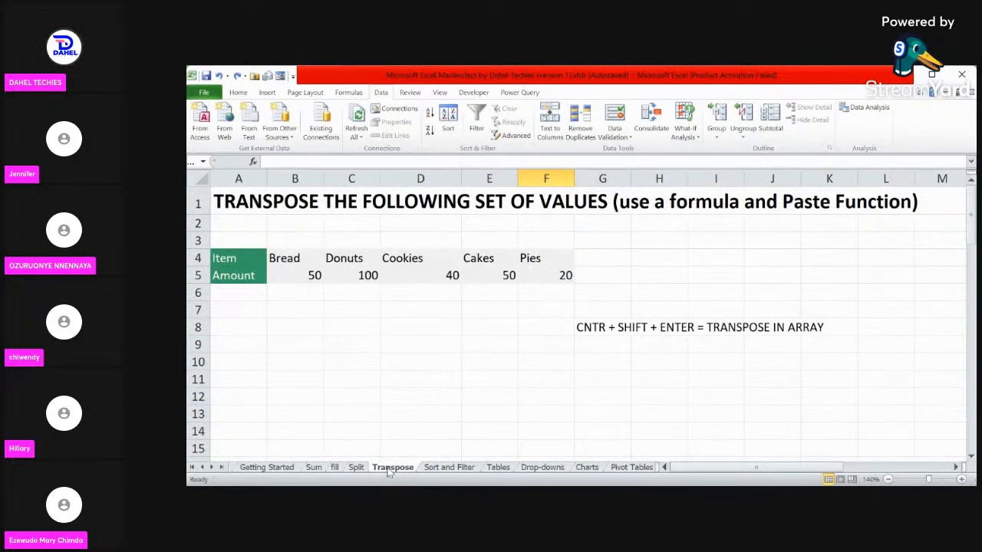
click(444, 468)
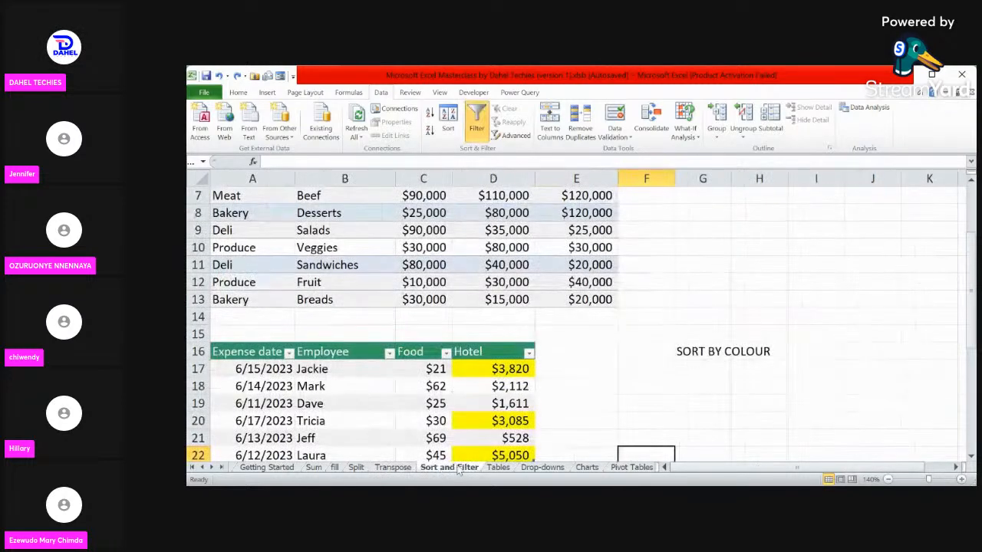
click(499, 468)
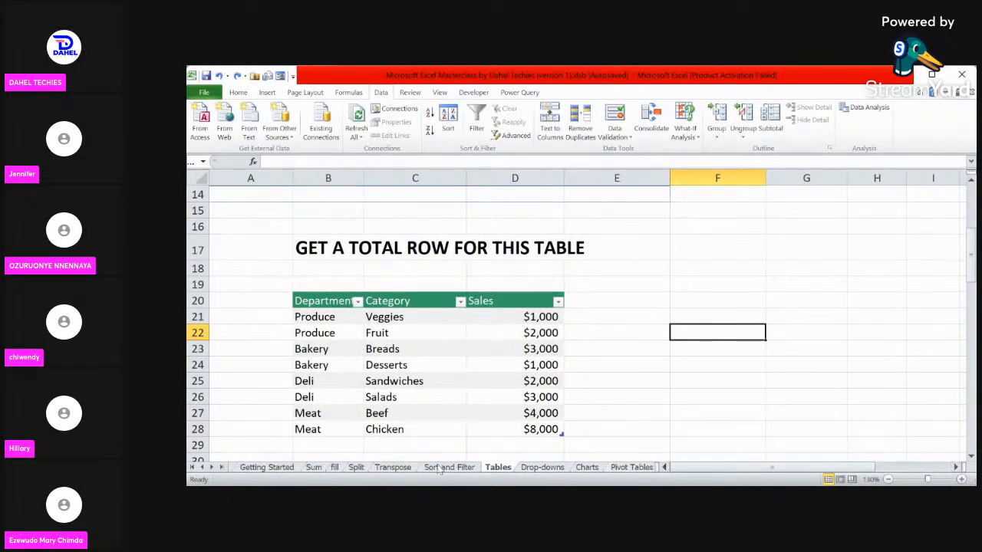
click(645, 470)
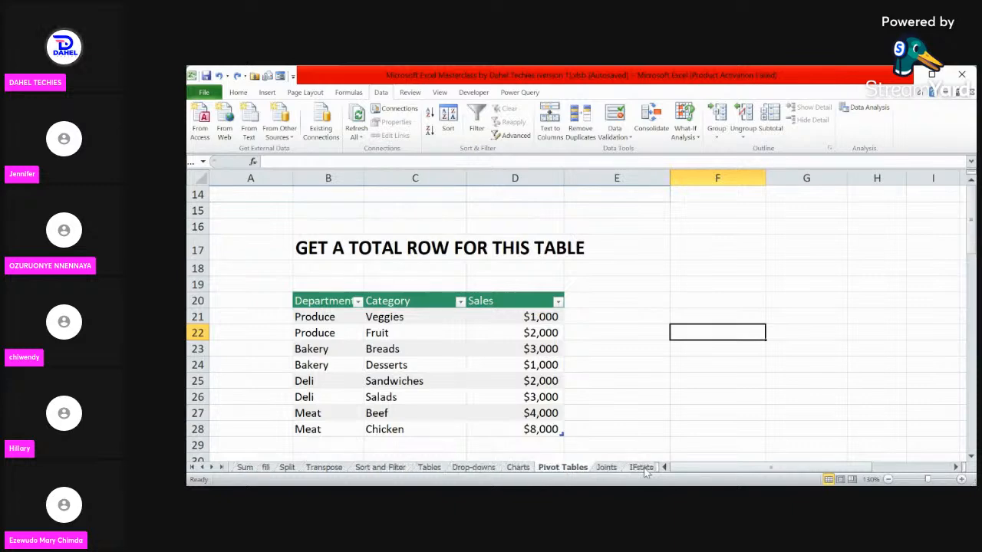
click(607, 468)
click(641, 468)
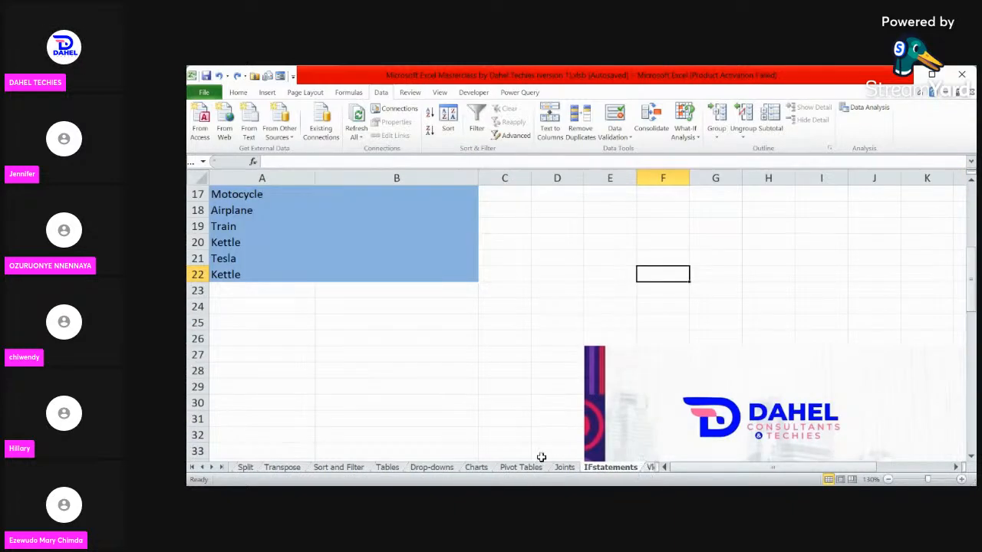
click(203, 467)
click(203, 467)
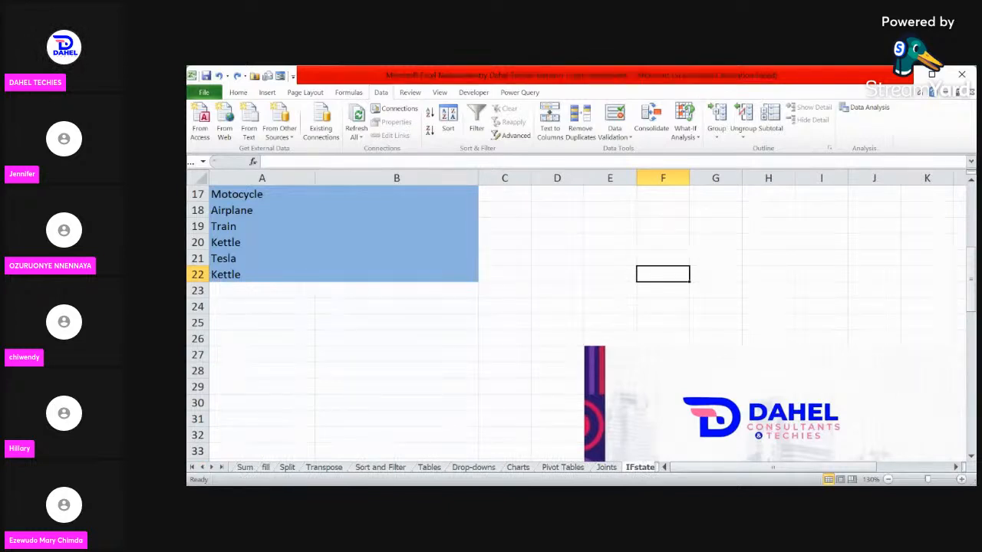
key(alt+Tab)
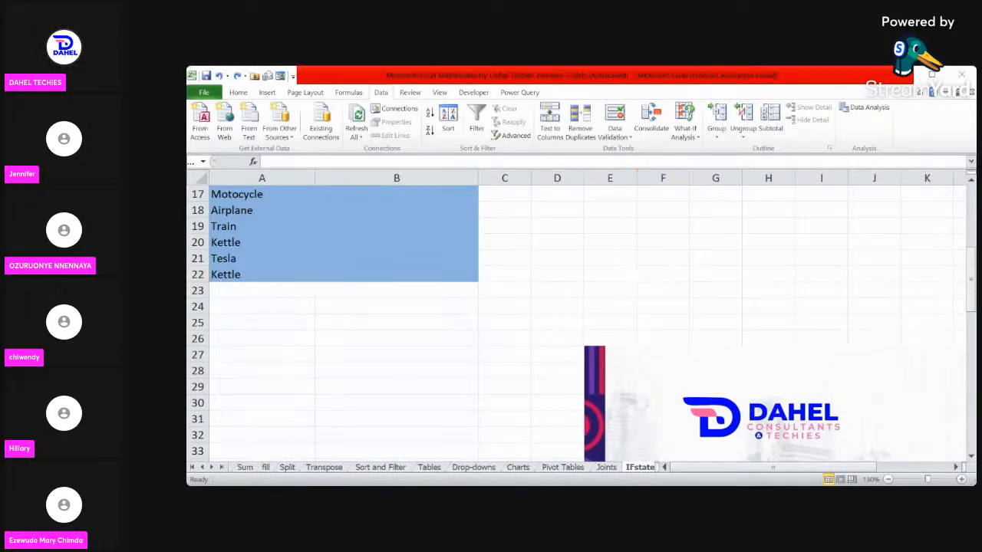
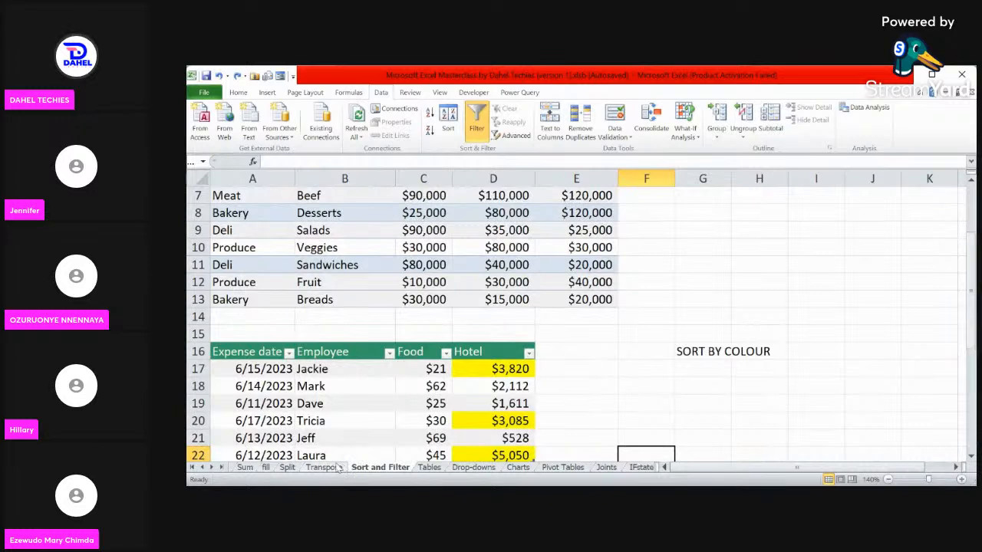
Return to the Transpose sheet with the Item and Amount rows.
click(324, 468)
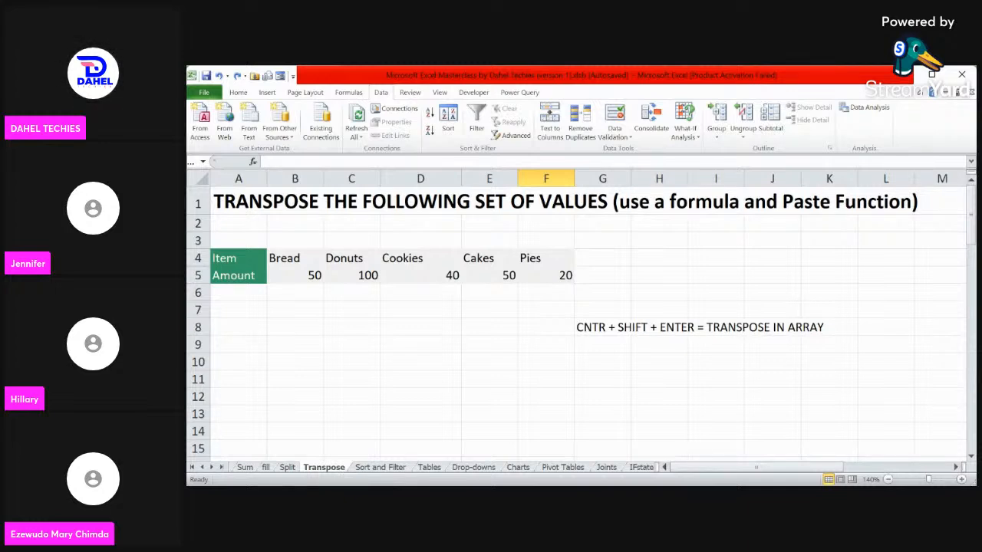
key(alt+Tab)
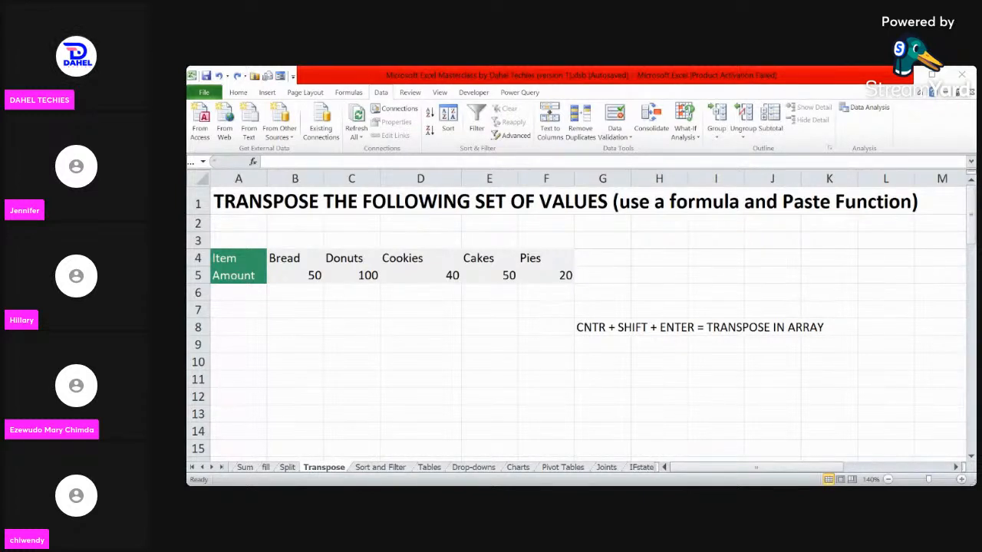
key(alt+Tab)
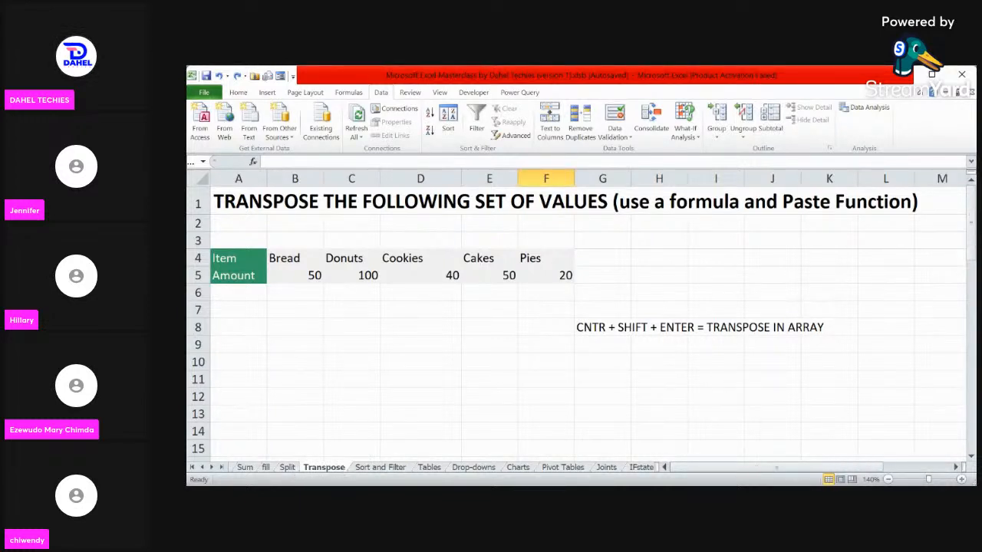
scroll(727, 395, down, 2)
scroll(727, 395, up, 1)
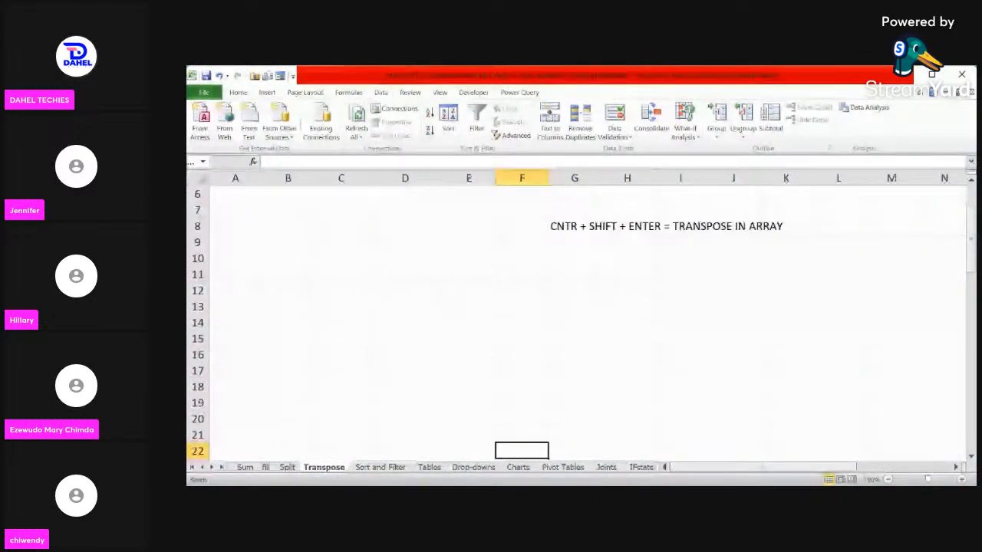
scroll(578, 318, up, 2)
scroll(578, 317, down, 1)
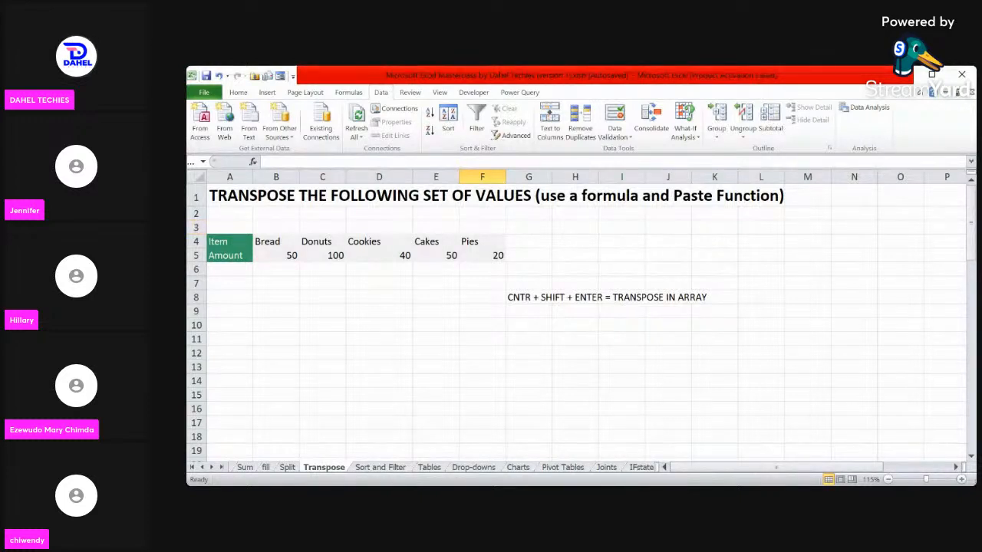
key(alt+Tab)
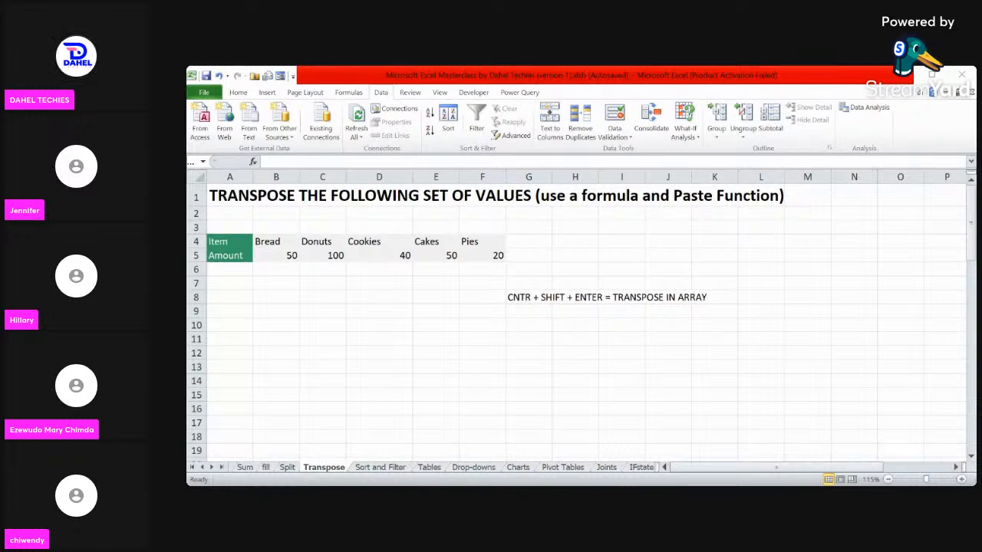
key(alt+Tab)
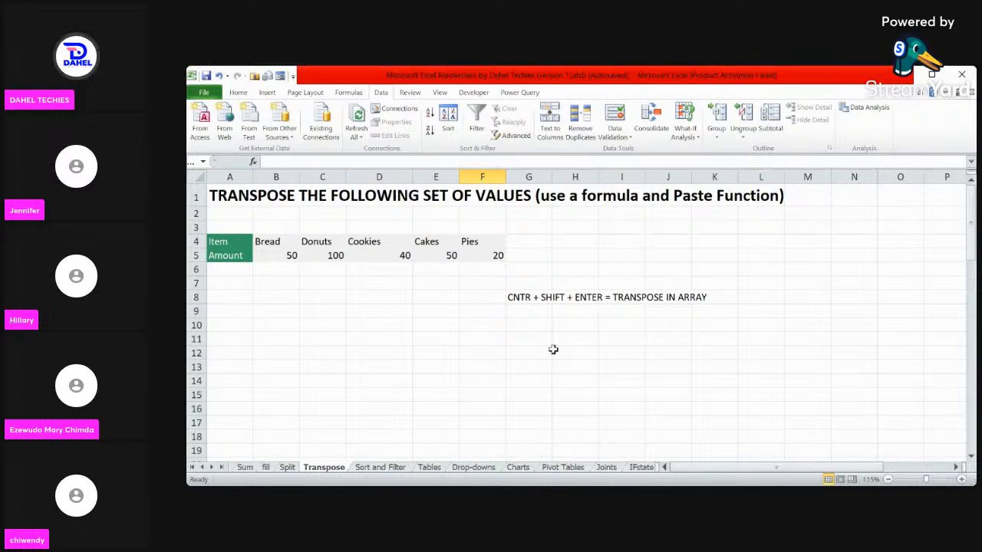
click(243, 296)
click(278, 325)
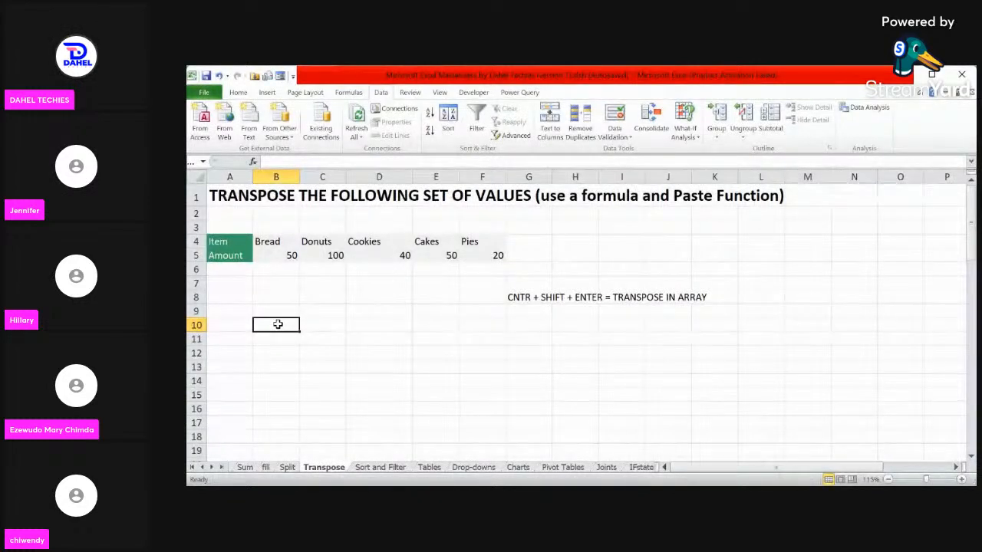
click(240, 302)
click(265, 286)
click(227, 273)
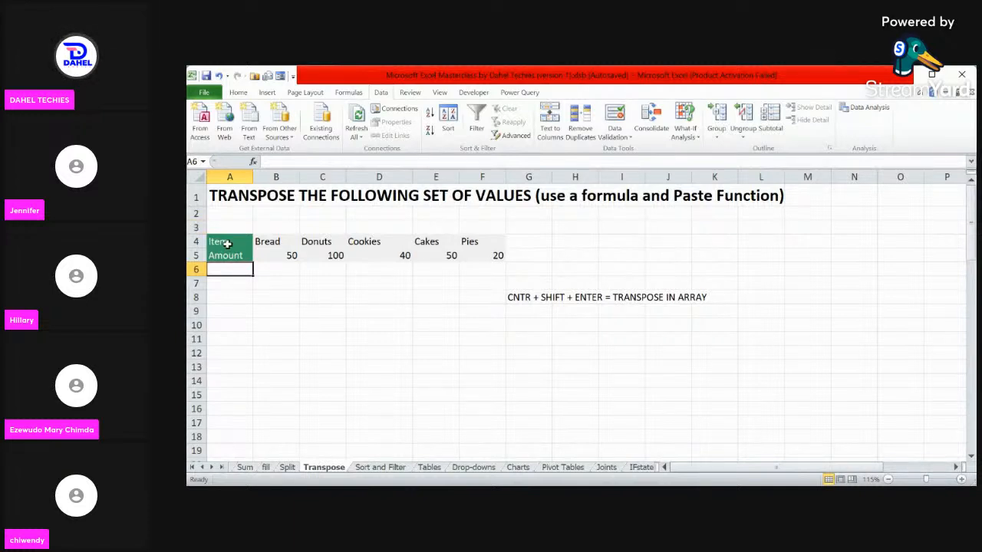
Copy the Item/Amount block A4:F5 with Ctrl+C.
drag(227, 244, 484, 251)
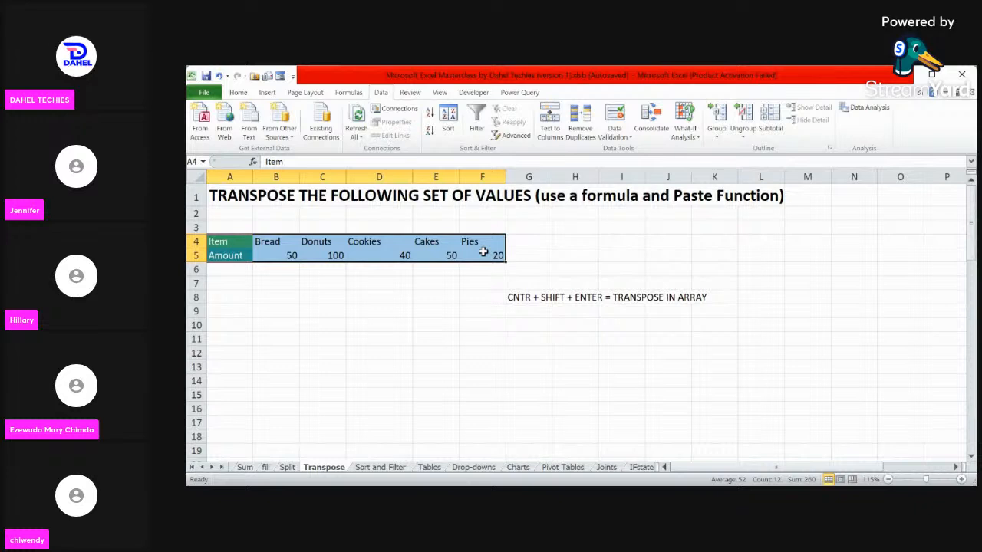
key(ctrl+c)
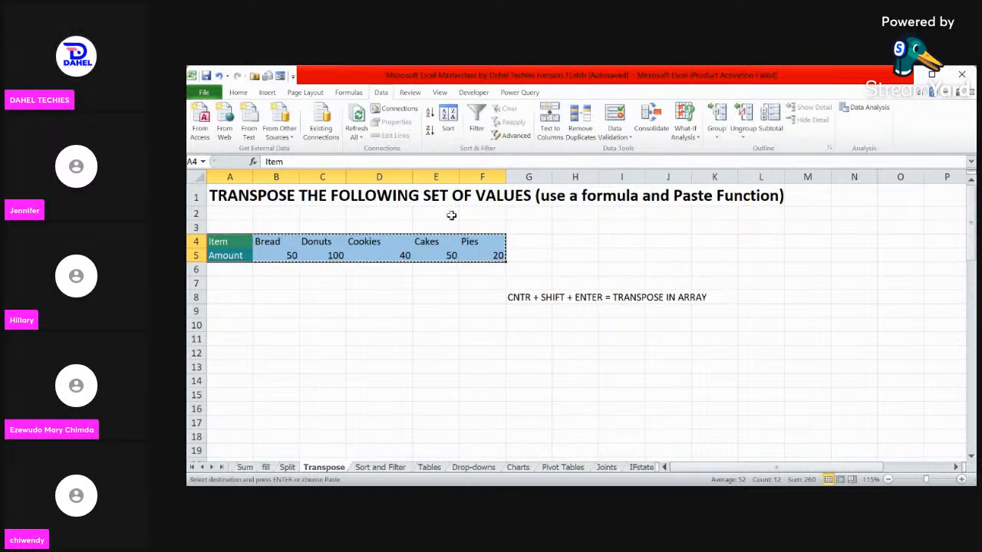
click(238, 93)
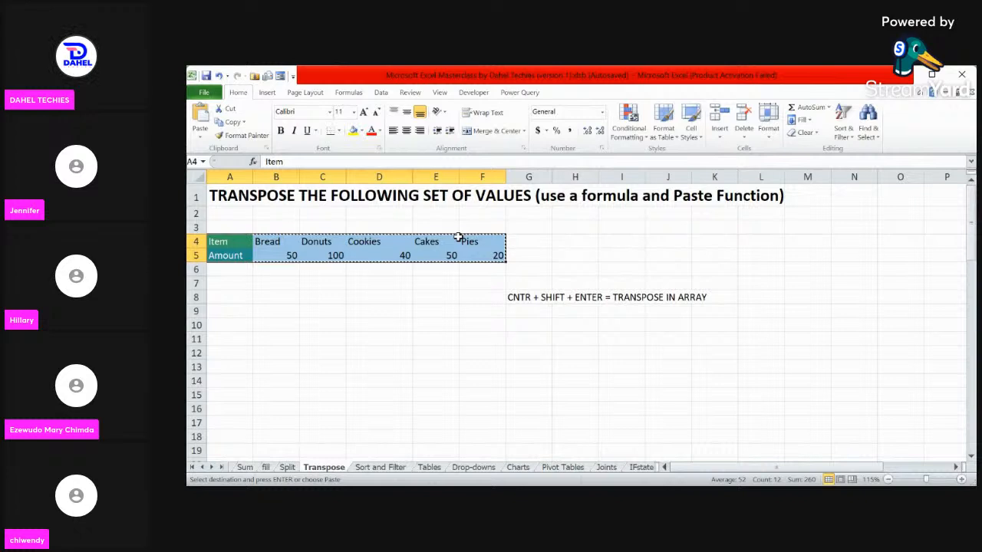
Select the two-column range A8:B13 as the paste destination.
click(231, 296)
drag(232, 295, 270, 298)
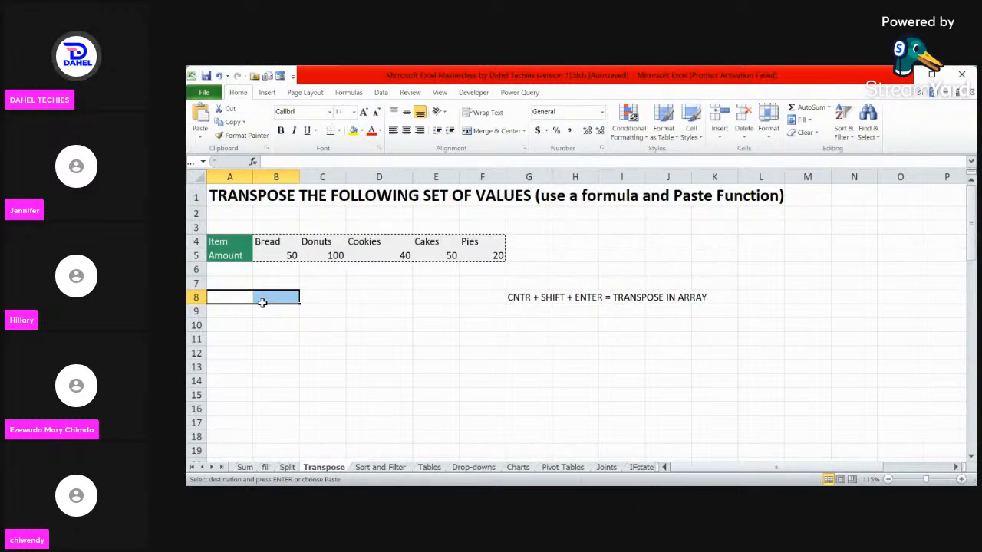
drag(262, 302, 257, 333)
drag(257, 349, 256, 363)
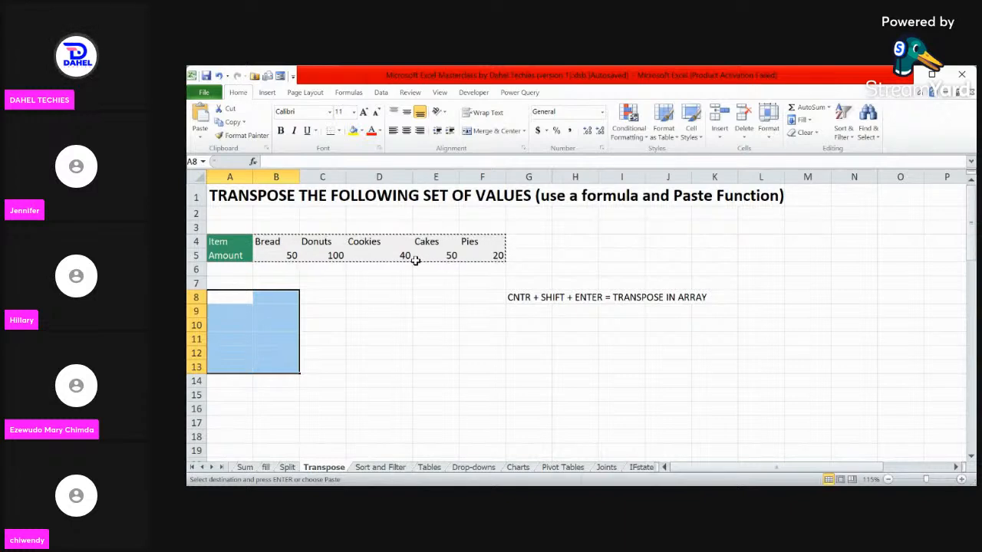
Paste transposed so A8:B13 lists Bread 50, Donuts 100, Cookies 40, Cakes 50, Pies 20.
click(200, 138)
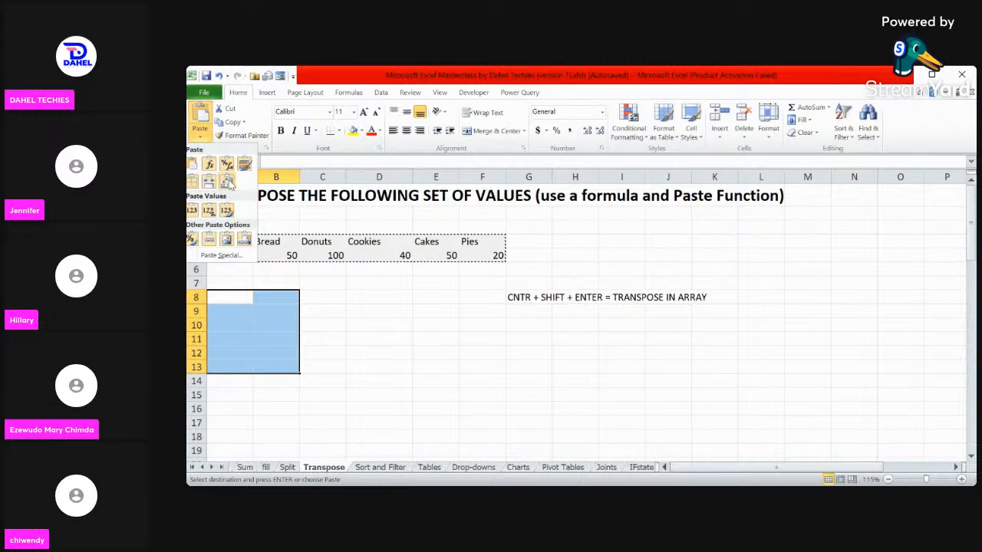
click(227, 181)
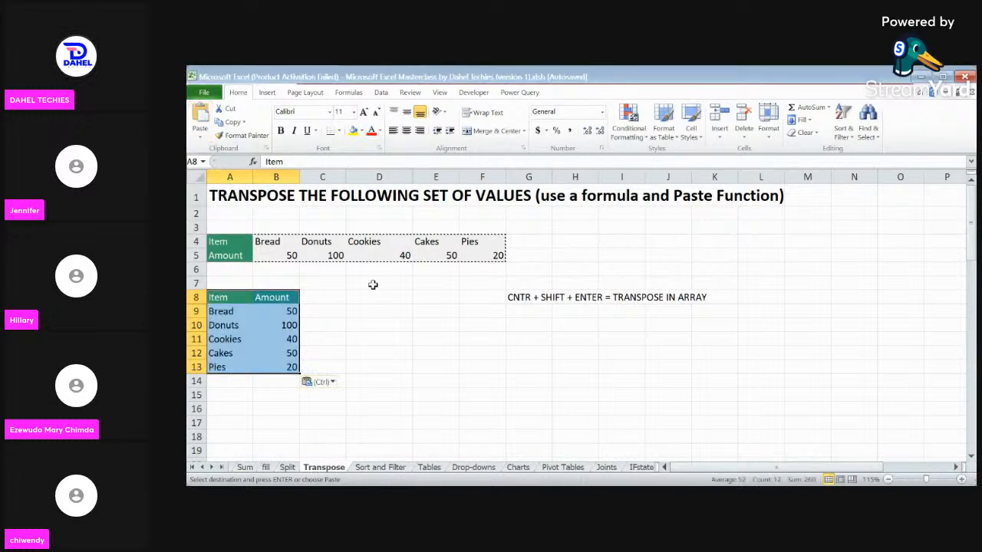
Click into empty cells beside the new table, then leave cell editing without changes.
click(326, 330)
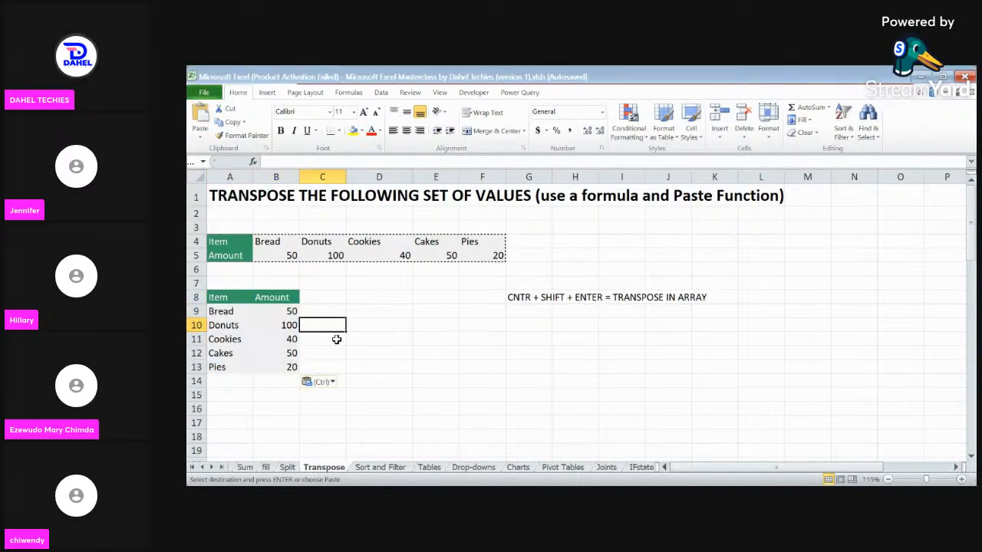
double_click(388, 381)
click(355, 336)
double_click(335, 391)
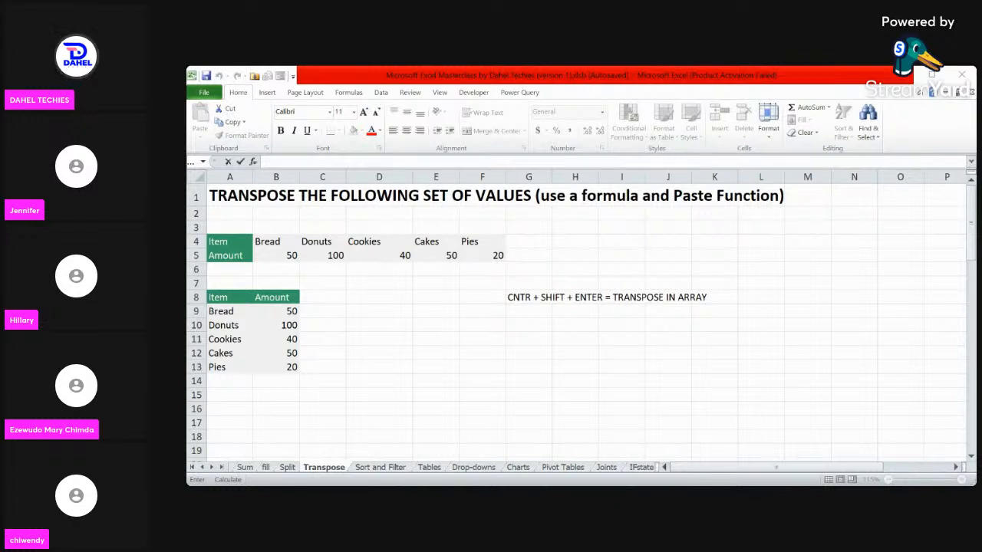
key(Return)
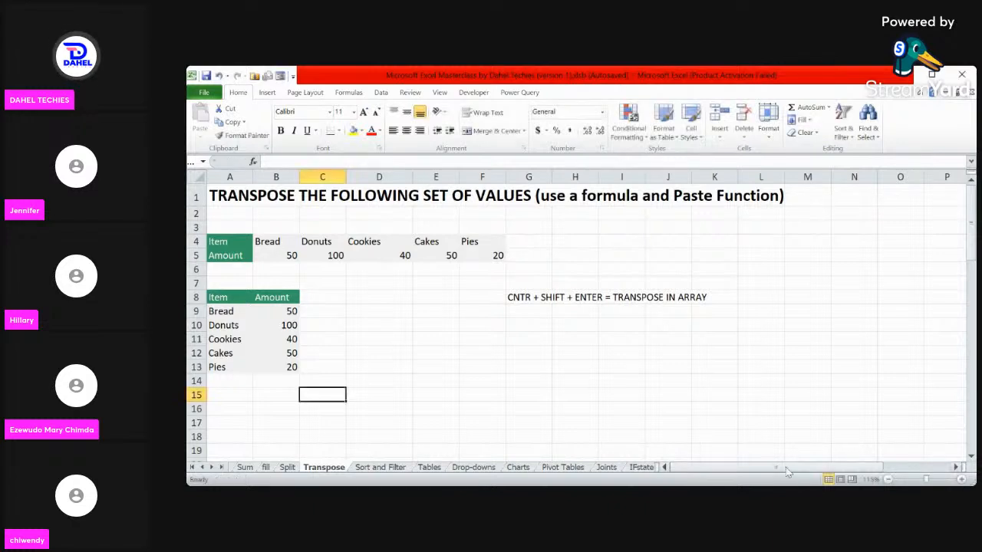
Switch to the Sort and Filter sheet, after a brief Tables visit, and scroll to row 1.
click(378, 467)
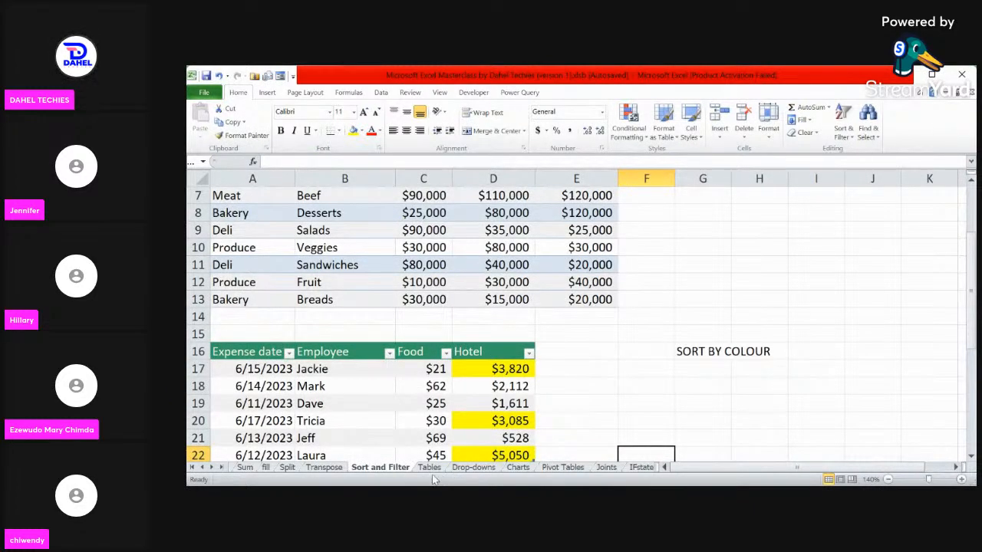
click(431, 467)
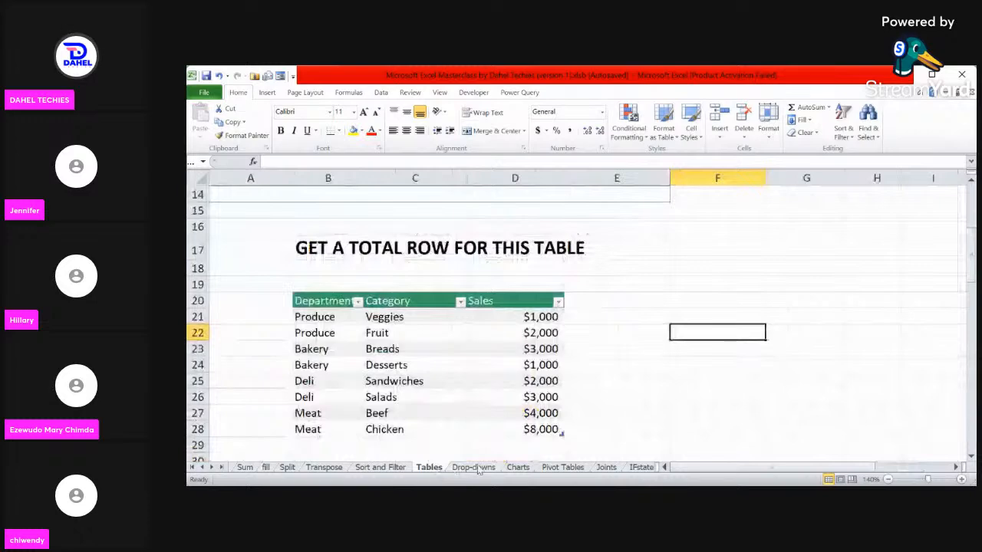
click(398, 469)
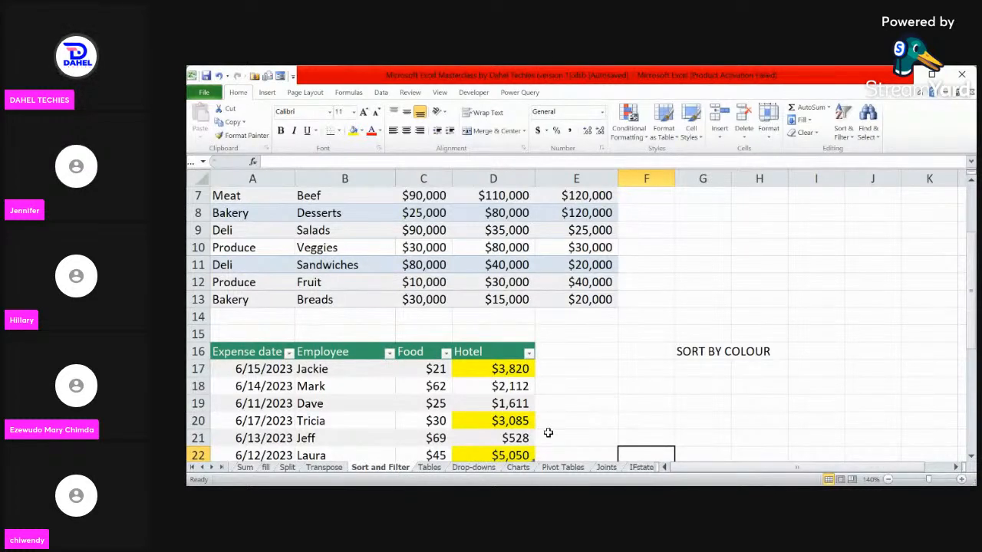
drag(972, 278, 948, 261)
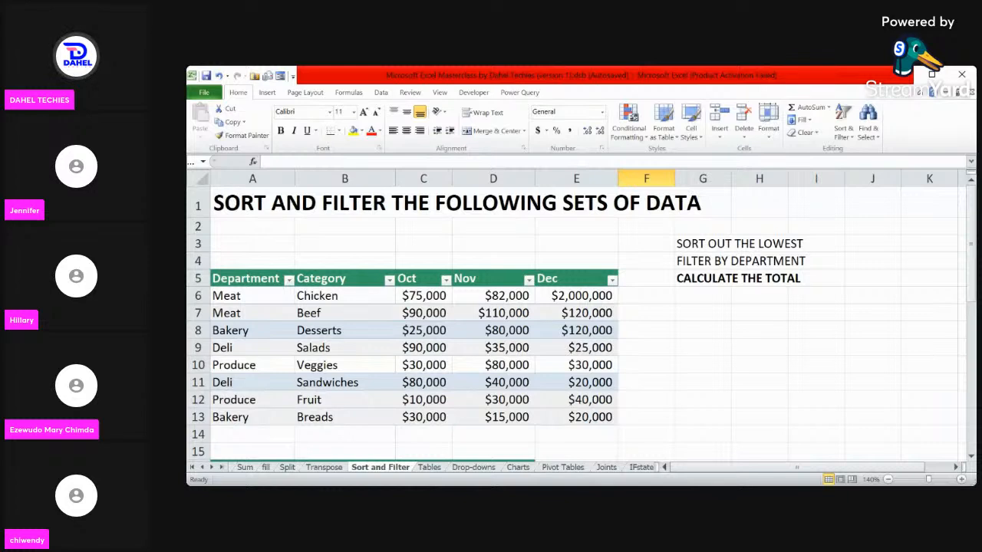
key(alt+Tab)
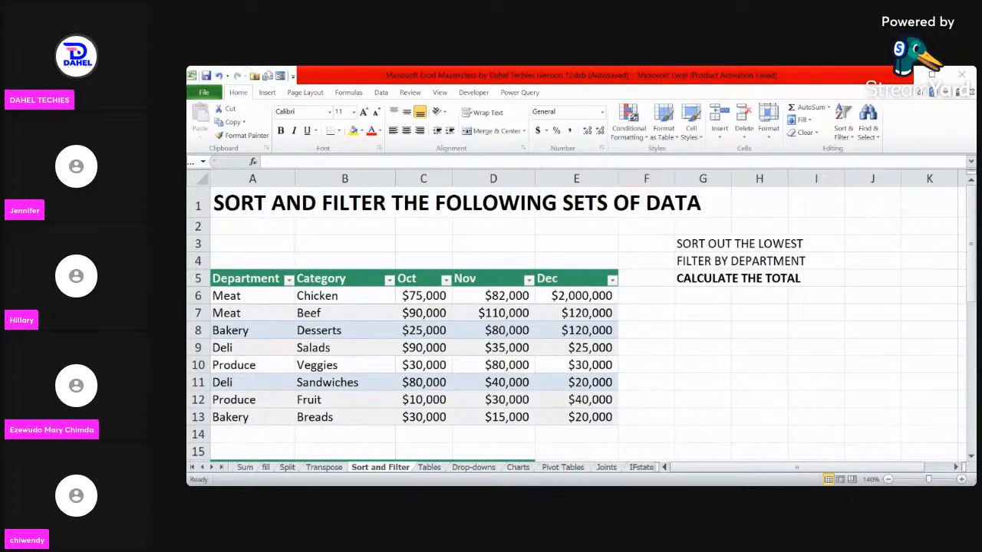
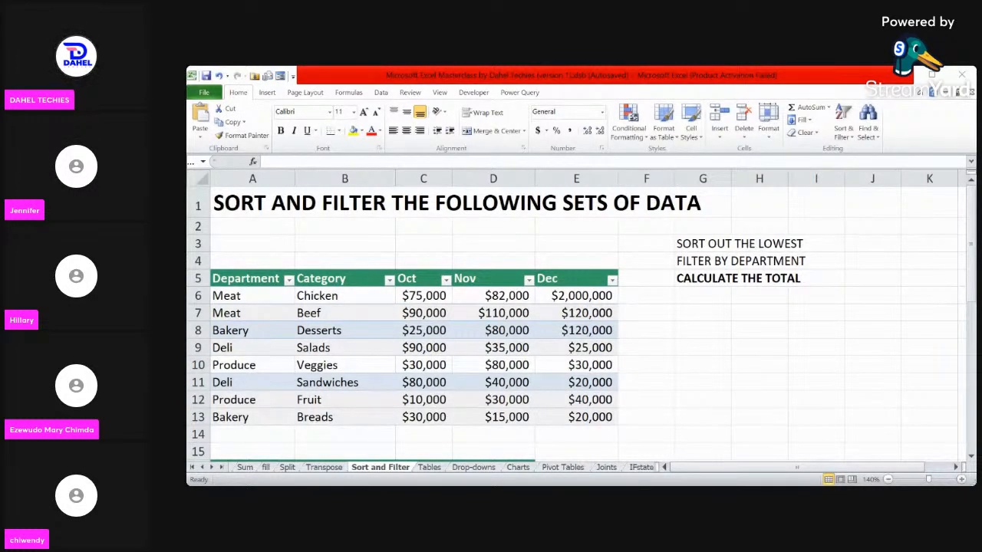
Return to the workbook and select cell H9 beside the Department table for the label.
key(alt+Tab)
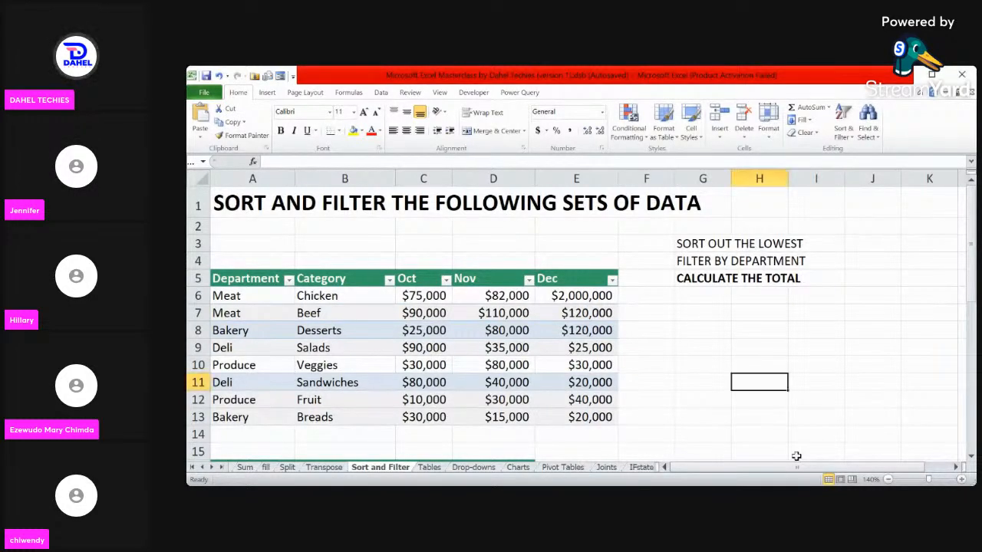
click(728, 351)
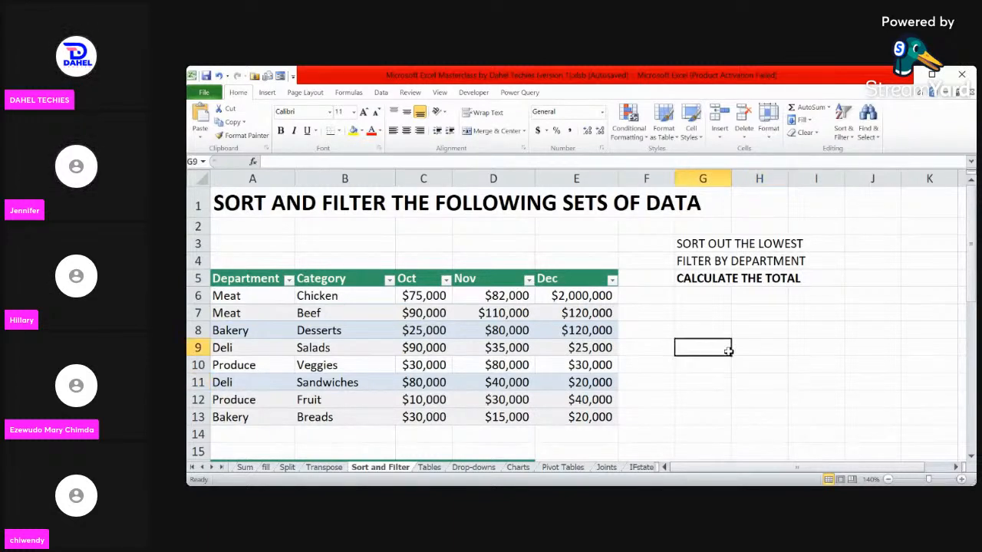
click(759, 345)
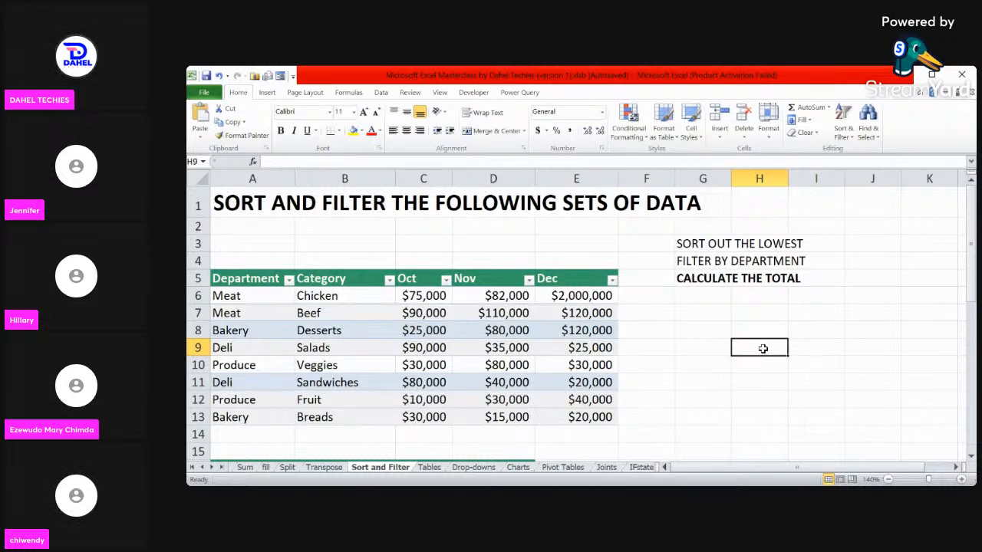
Enter DAHEL TECHIES in H9, commit it, and reselect H9 to verify the text.
text(DAHE)
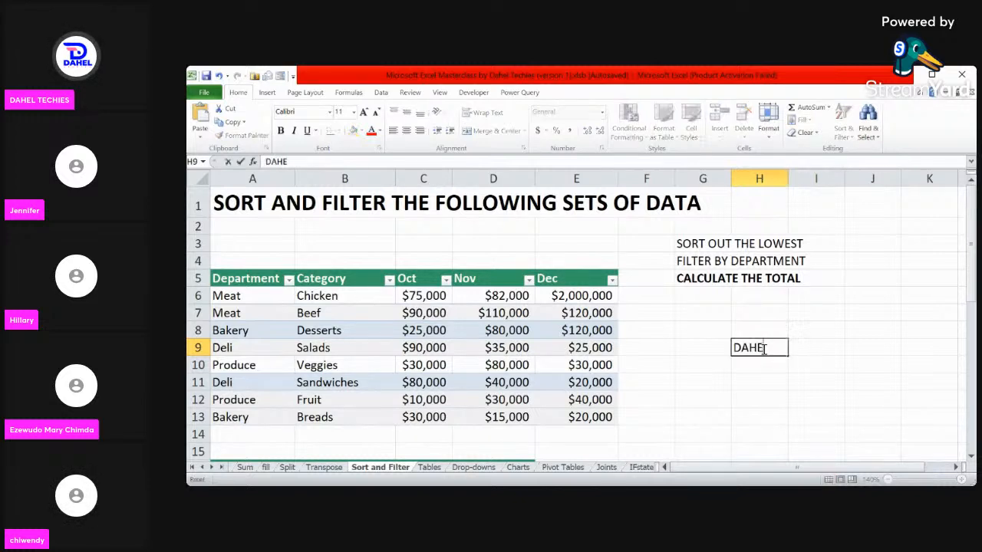
text(L TE)
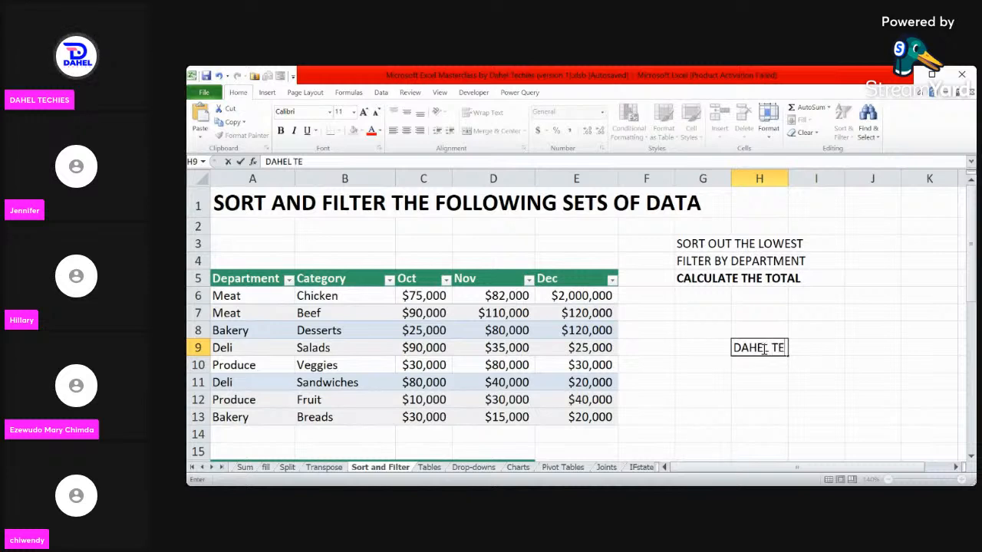
text(CHIES)
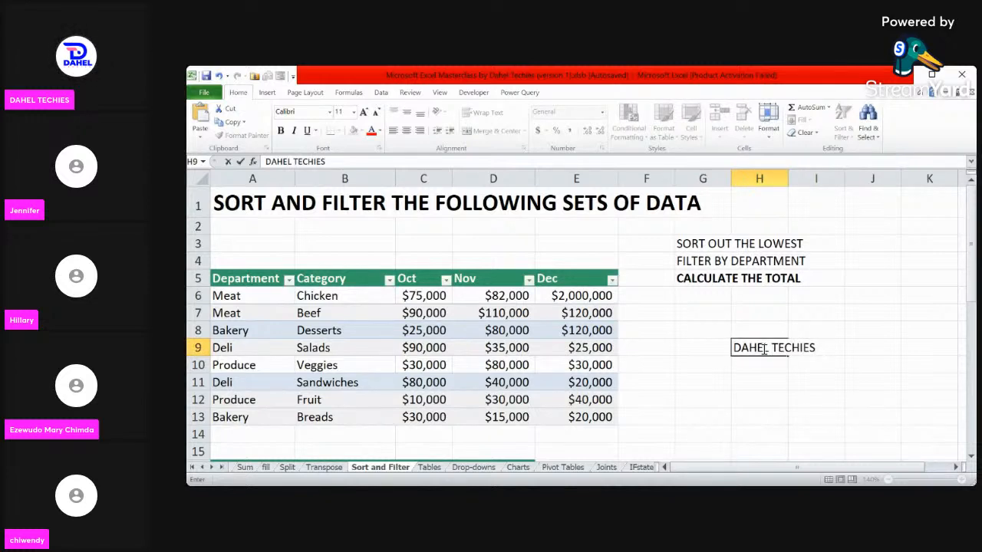
click(872, 362)
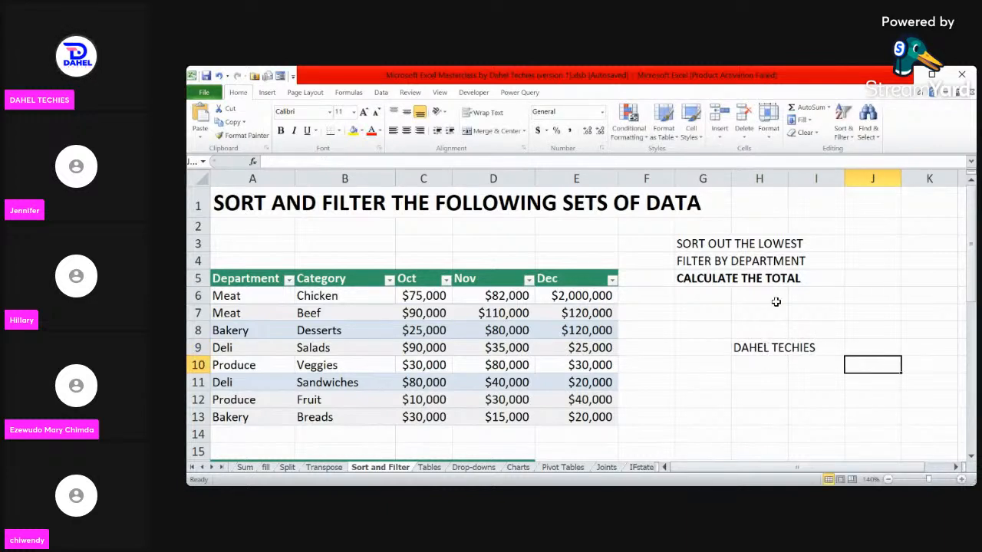
click(762, 348)
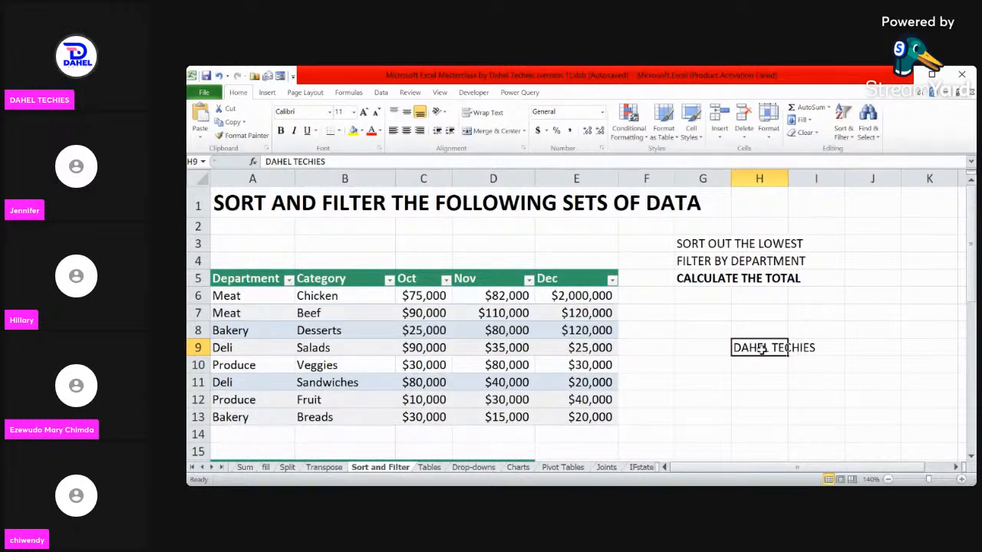
click(746, 383)
text(http	//selar.co/MSExcelcourse)
click(827, 390)
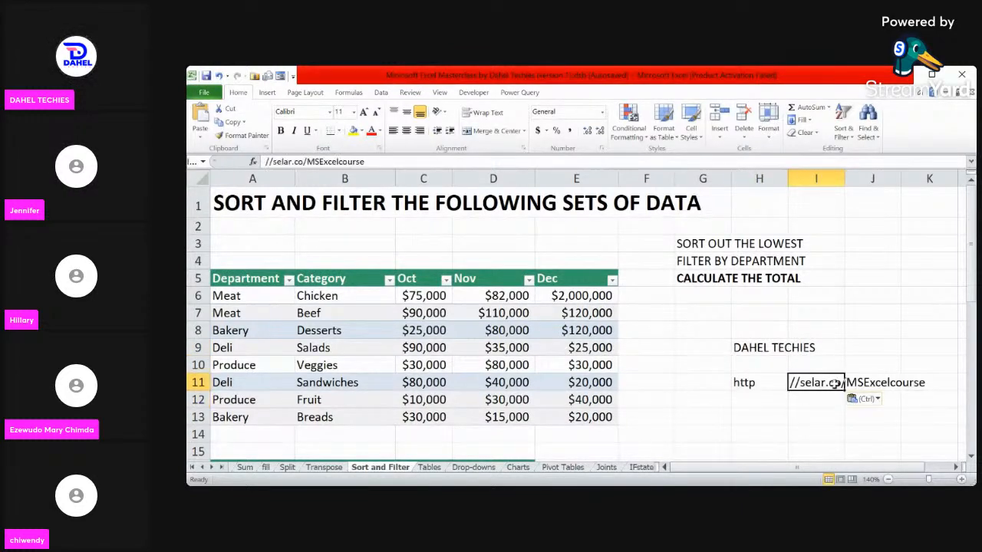
click(862, 382)
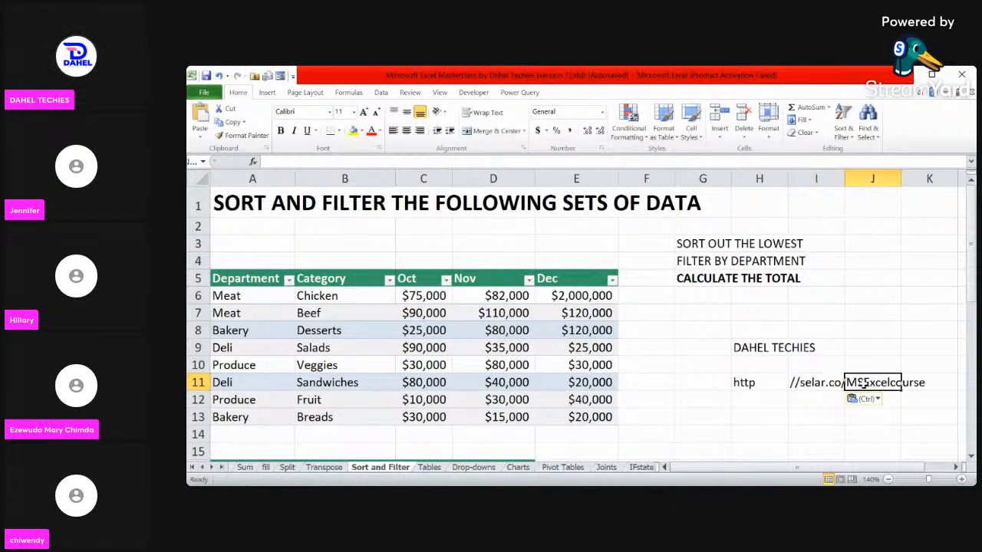
click(760, 382)
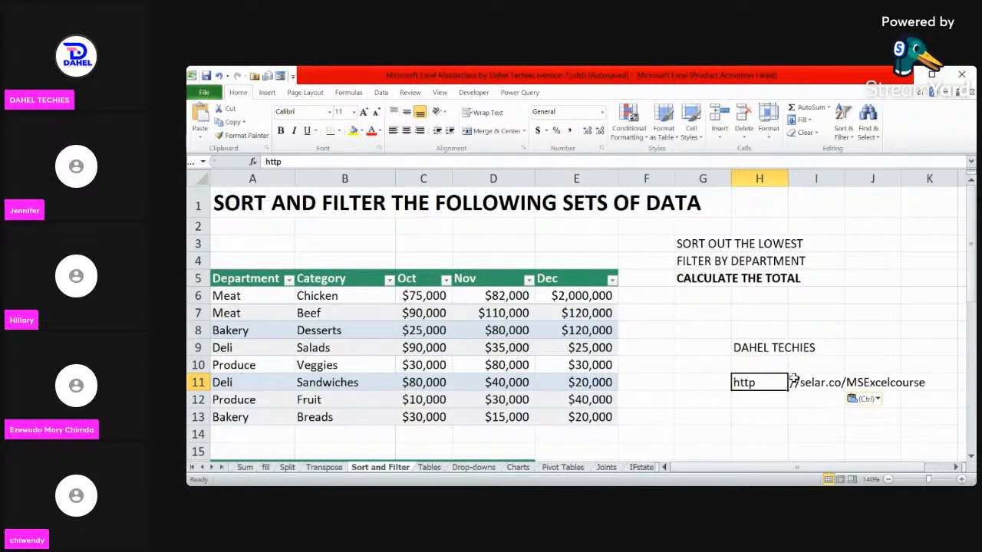
click(793, 380)
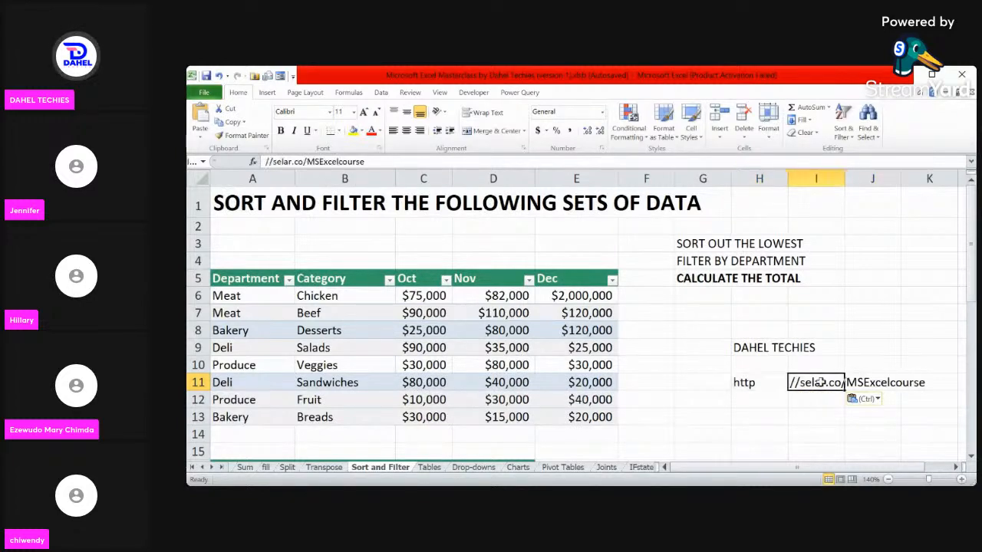
click(744, 382)
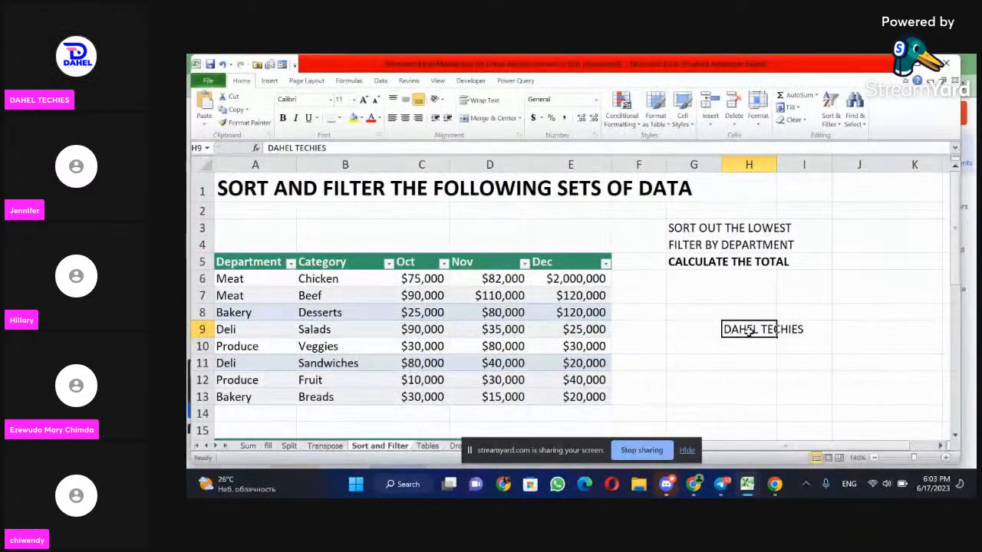
Paste the course link into H12, giving http in H12 and //selar.co/MSExcelcourse in I12.
click(752, 380)
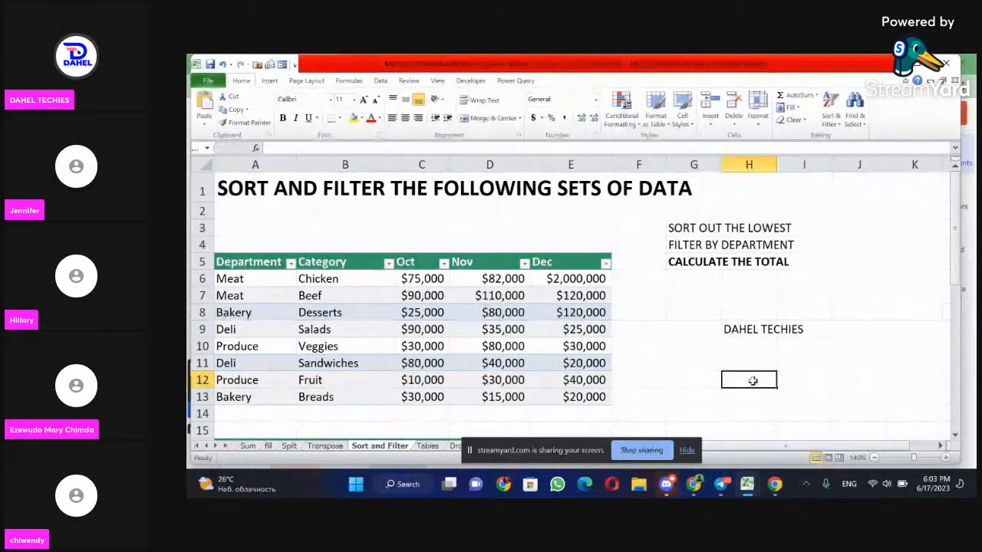
text(http	//selar.co/MSExcelcourse)
click(811, 398)
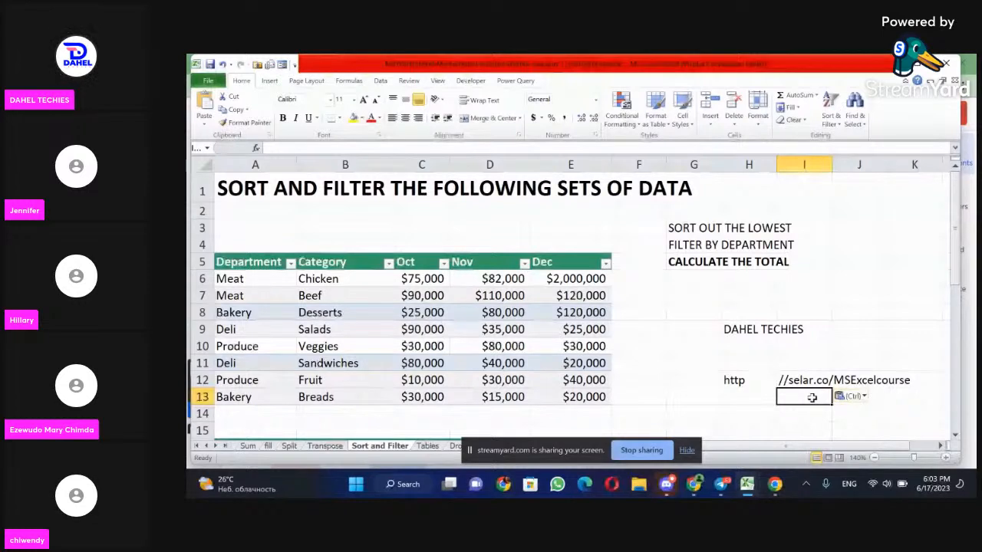
Check cells H12, I12 and J12, then return to the DAHEL TECHIES label in H9.
click(747, 380)
click(820, 381)
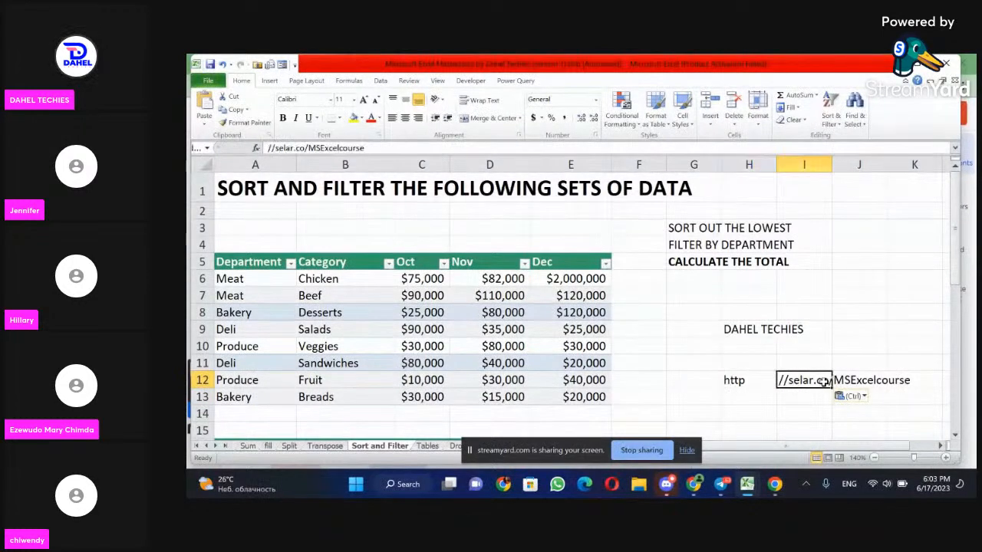
click(858, 381)
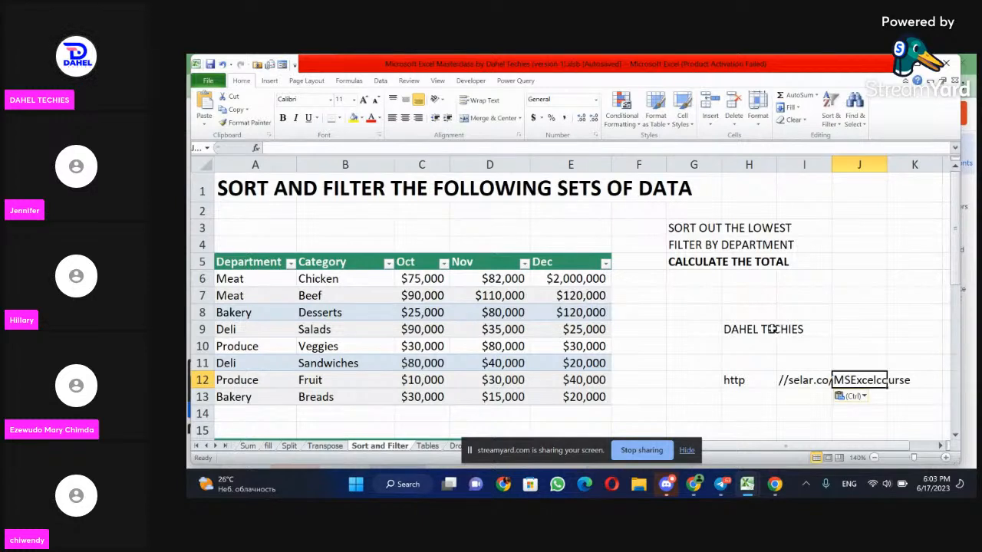
click(758, 329)
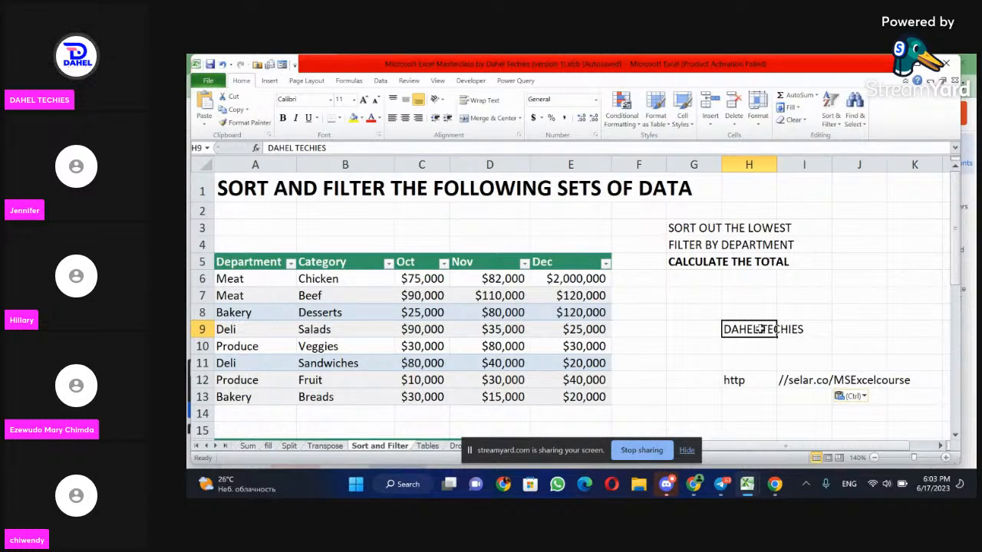
Show the Insert ribbon commands for adding a link to H9.
click(277, 83)
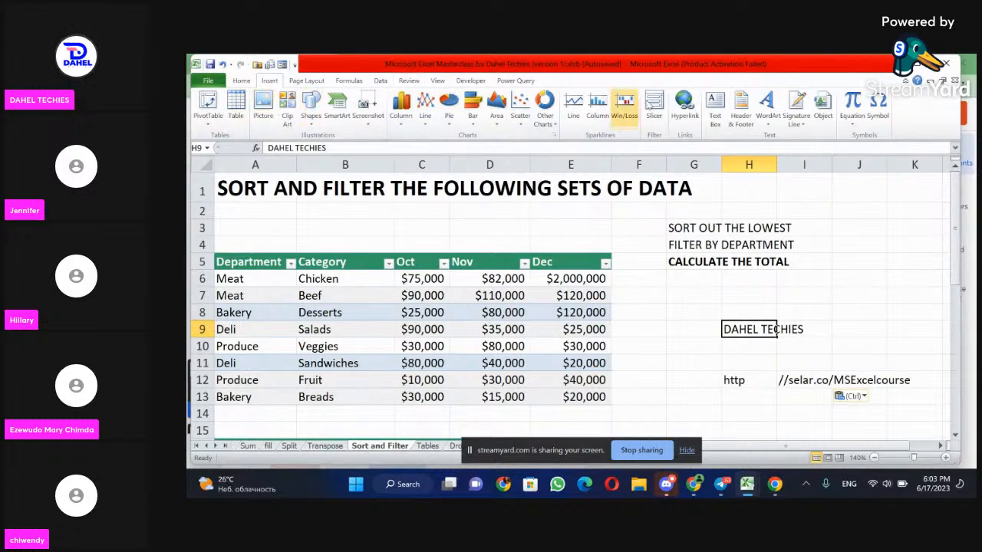
click(690, 107)
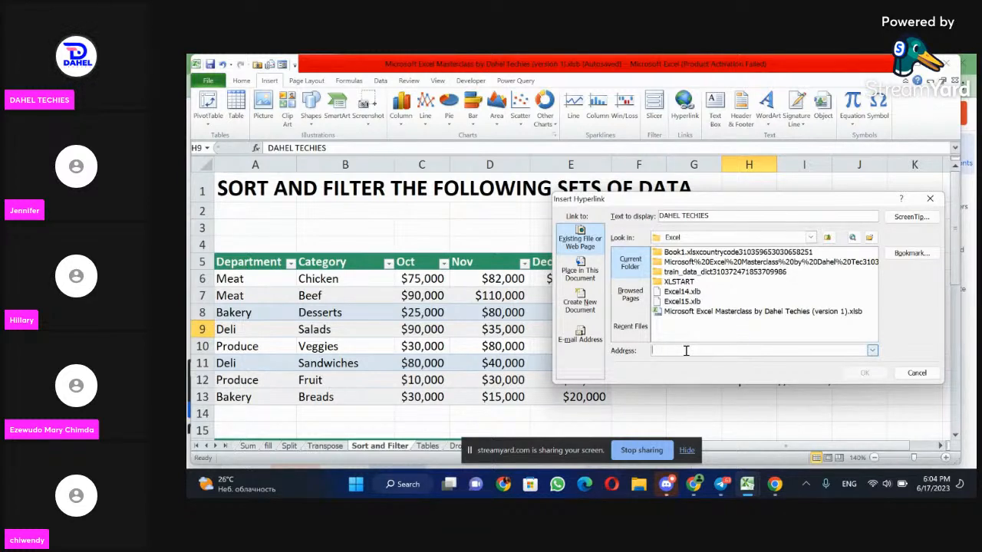
text(http://selar.co/MSExcelcourse)
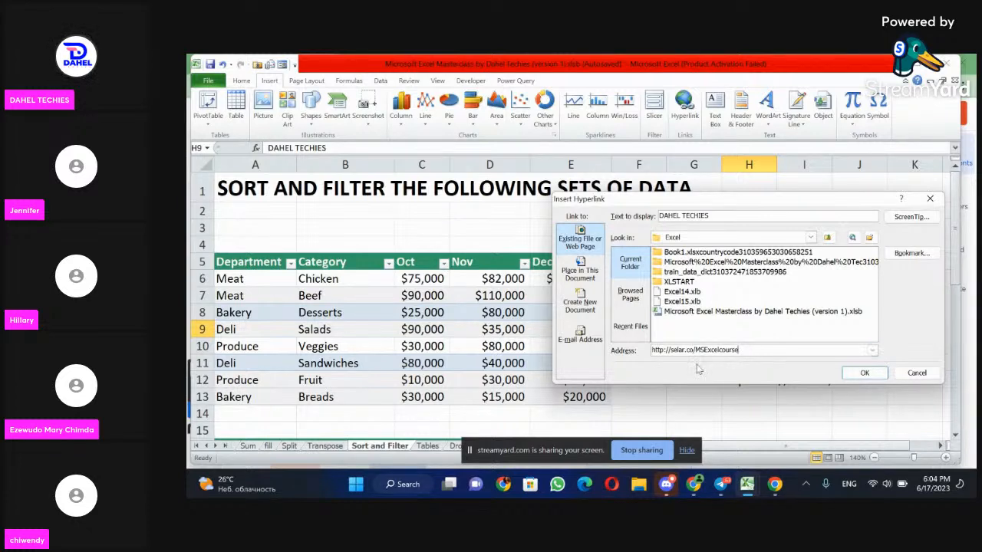
click(864, 373)
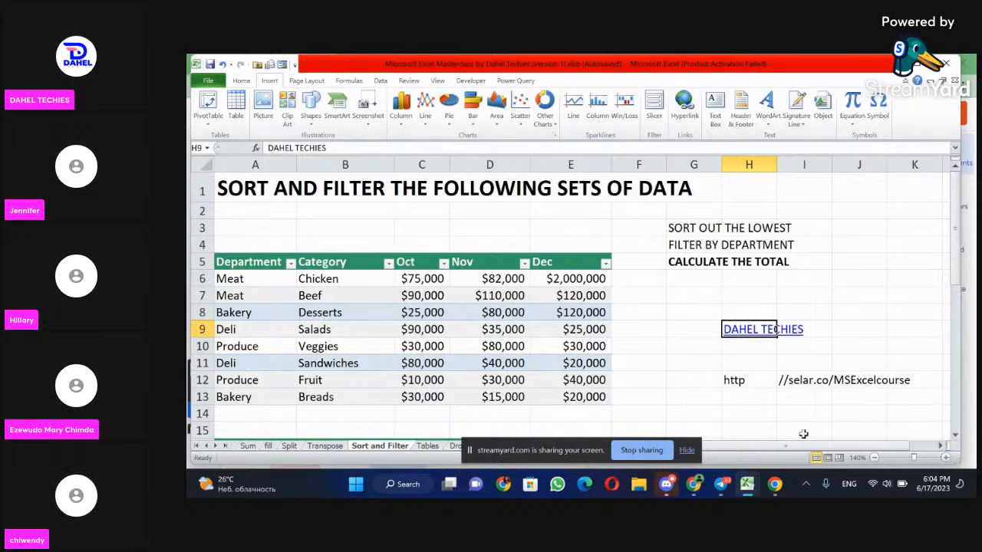
Bring the StreamYard studio window in Chrome to the front.
mouse_move(684, 496)
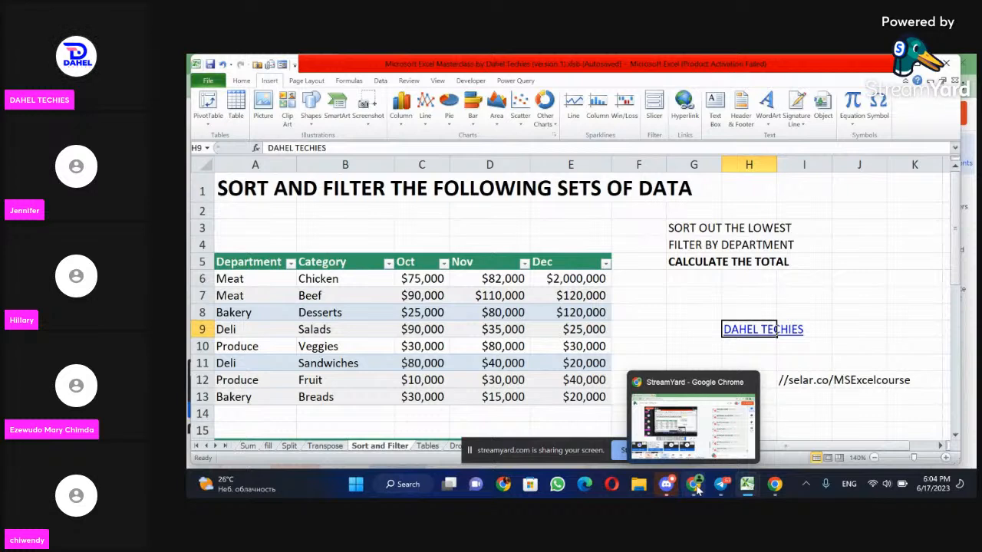
click(714, 436)
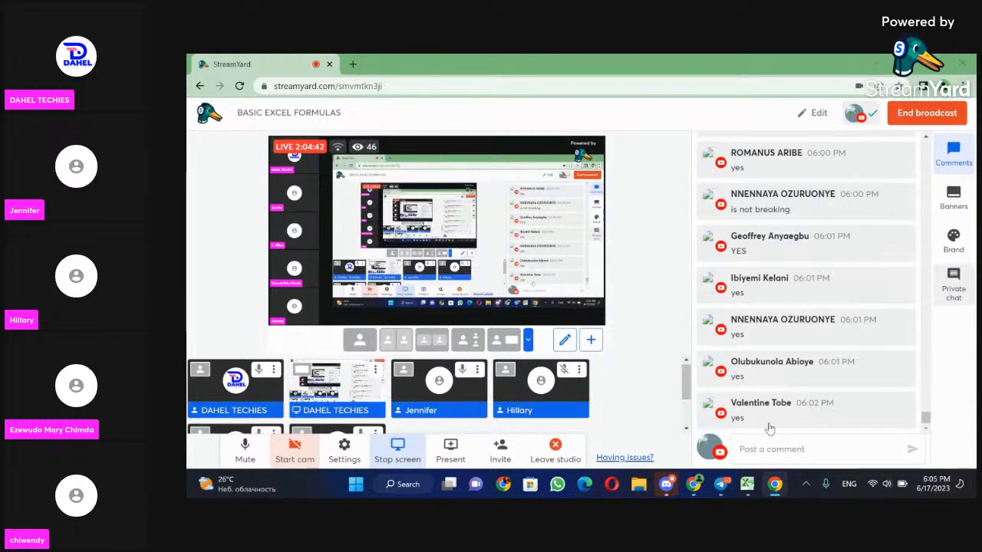
Read through the viewers' comments in the StreamYard comments panel.
mouse_move(770, 429)
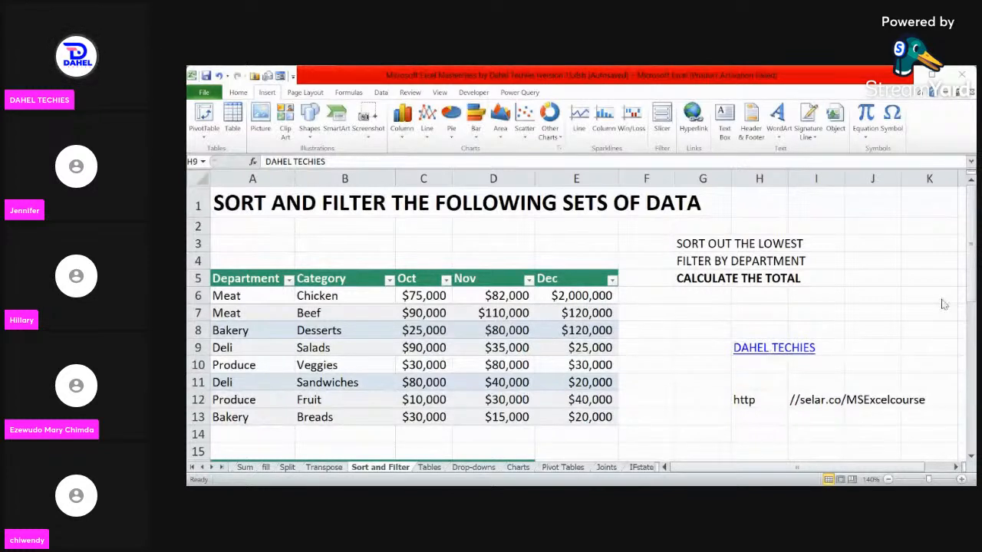
Undo the hyperlink on DAHEL TECHIES in H9 and reopen the Insert Hyperlink dialog.
click(731, 347)
key(ctrl+z)
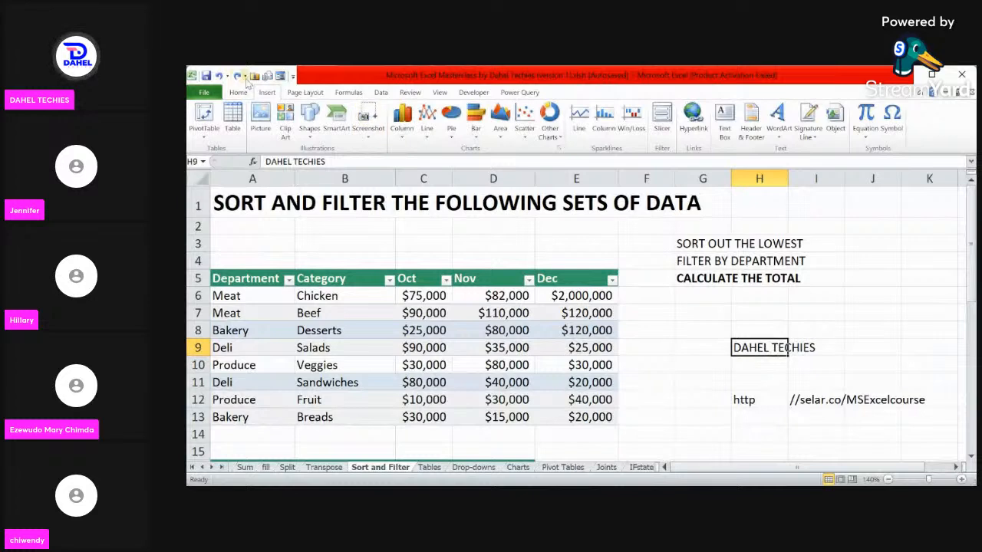
click(690, 123)
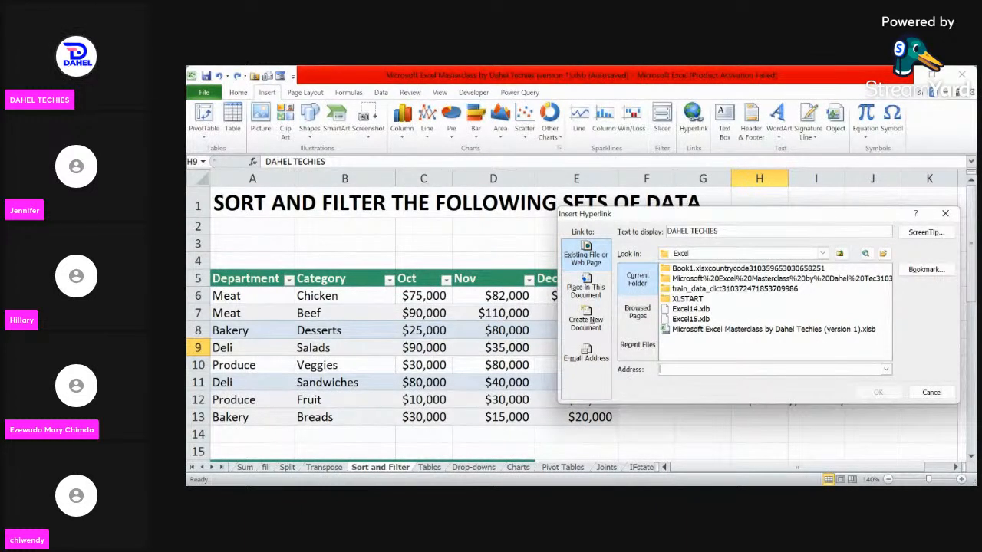
text(http://selar.co/MSExcelcourse)
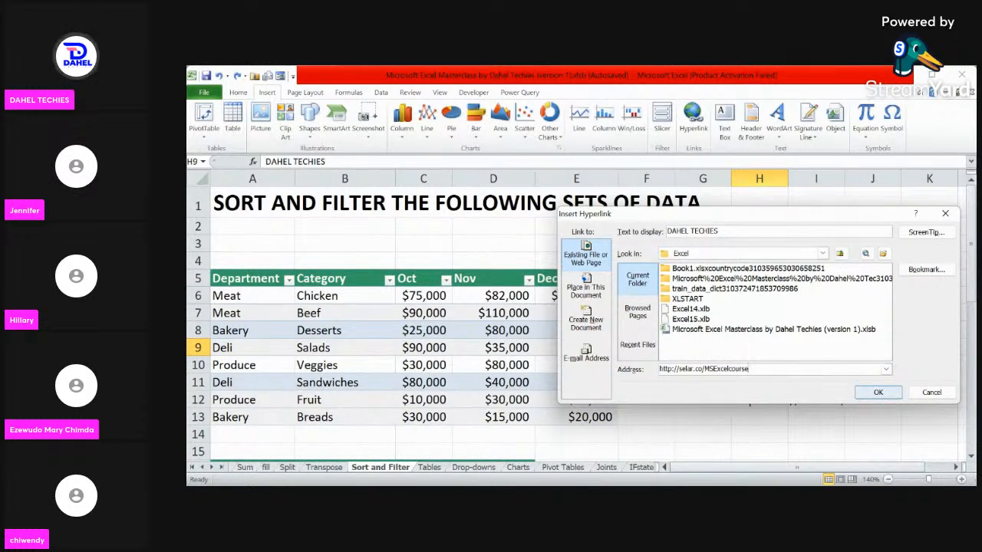
click(879, 392)
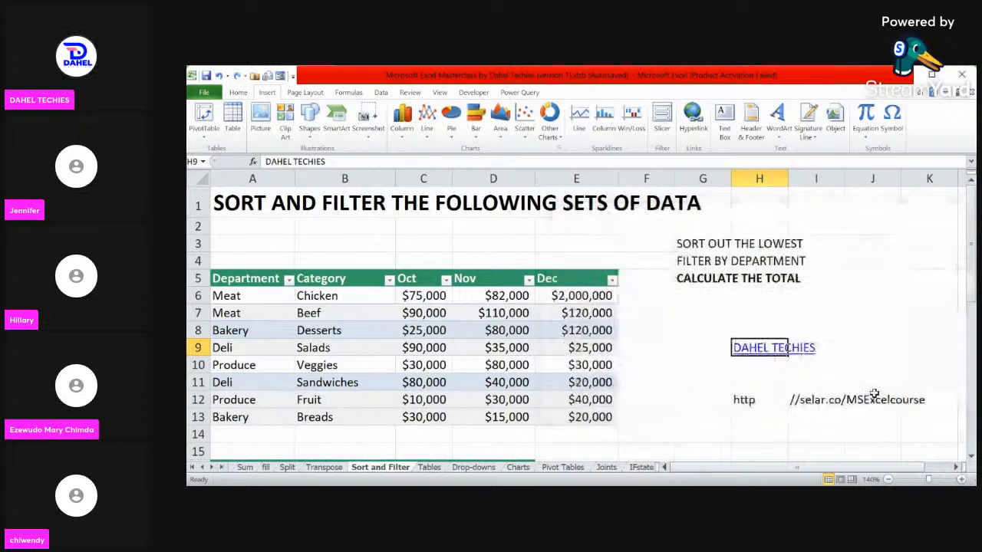
Open the DAHEL TECHIES link to the course page, then return to the Excel workbook.
click(762, 352)
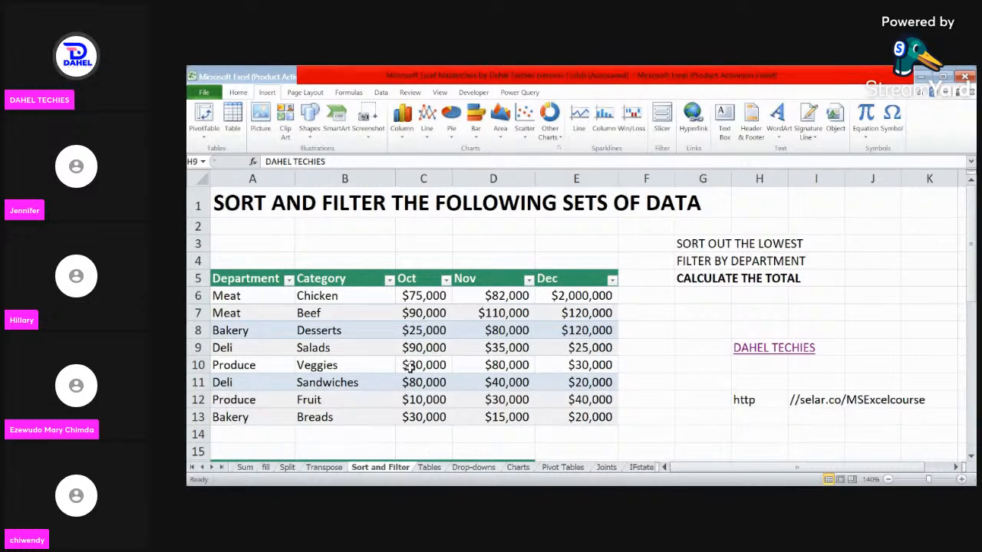
click(971, 273)
drag(971, 273, 968, 367)
Delete the leftover 'http' text in H12 and the link remainder in I12.
click(759, 316)
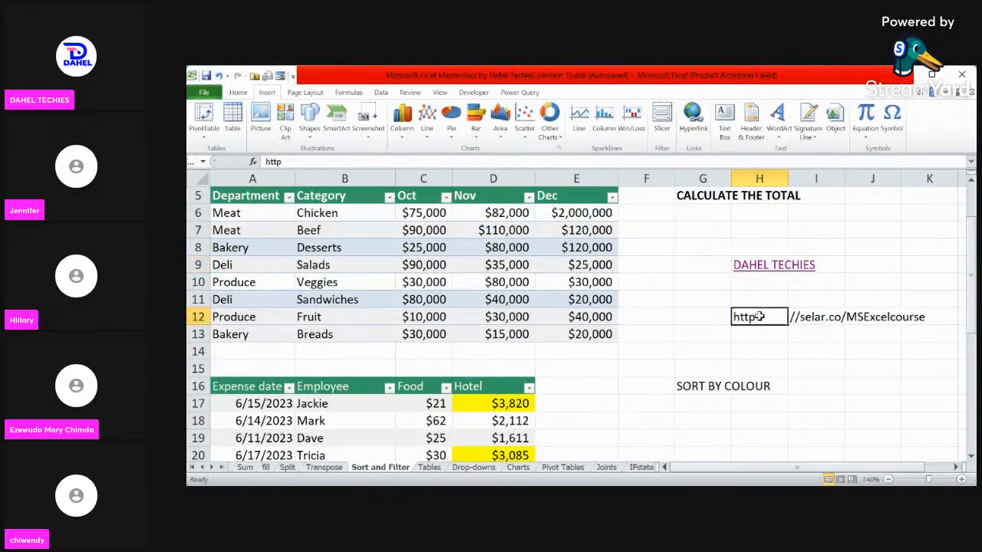
key(BackSpace)
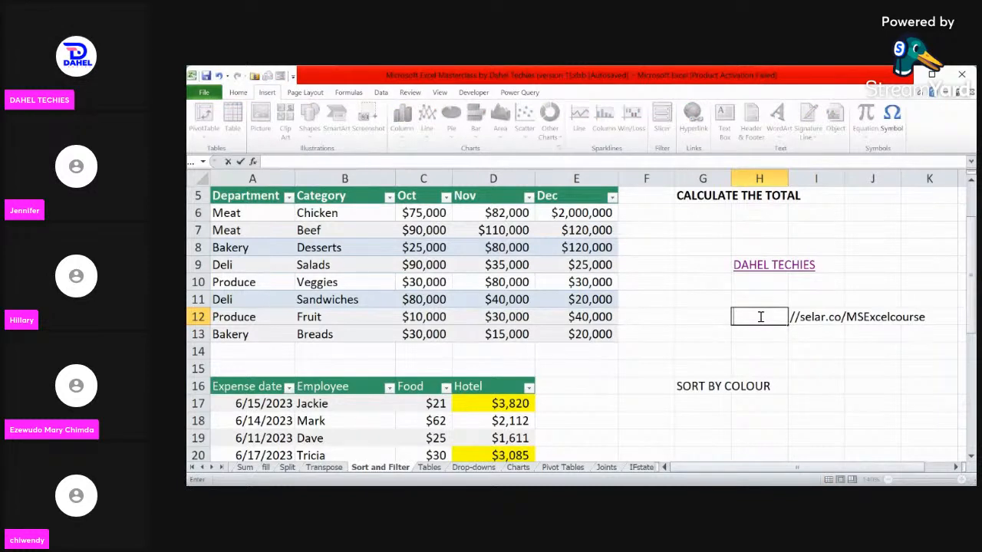
click(806, 319)
key(Delete)
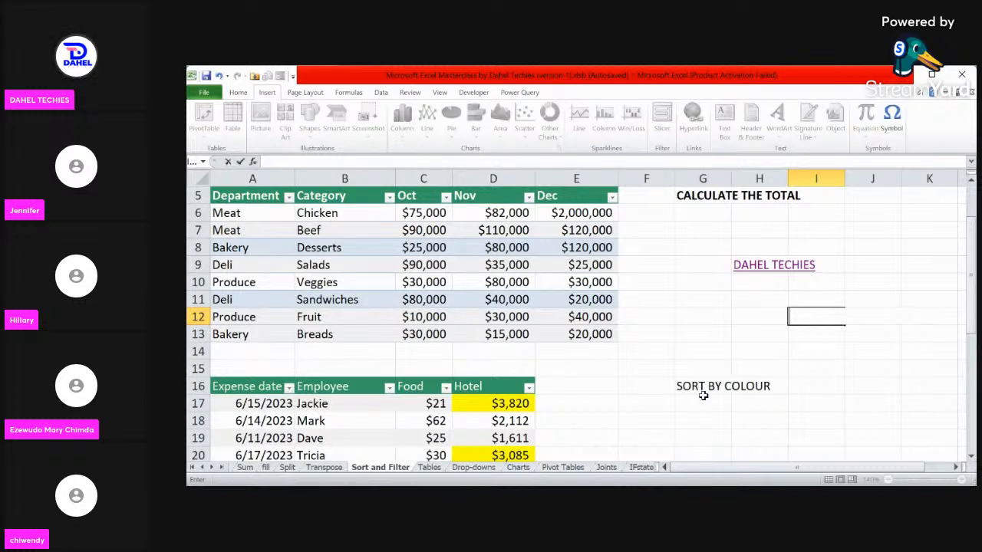
Scroll up to row 1 so the SORT AND FILTER THE FOLLOWING SETS OF DATA title shows.
scroll(698, 390, up, 2)
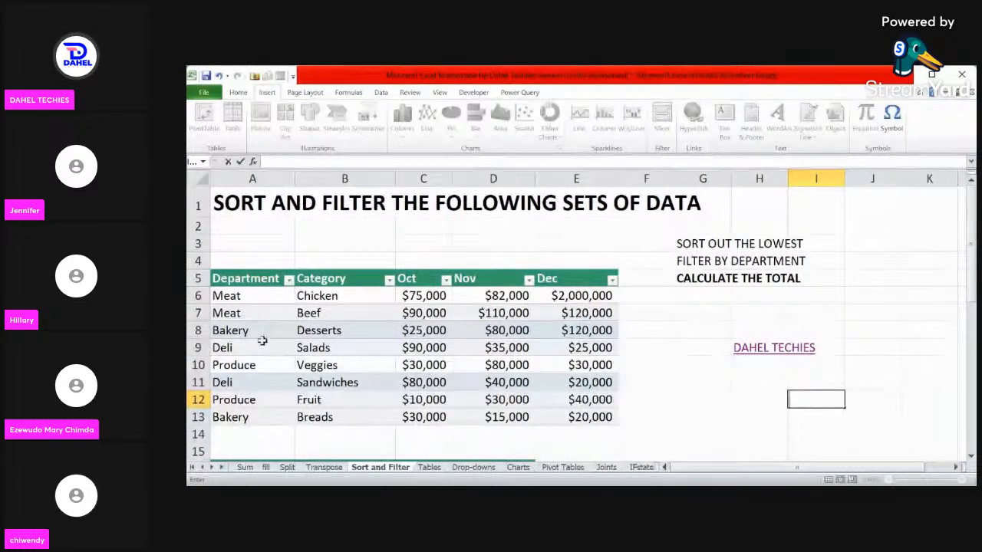
click(358, 347)
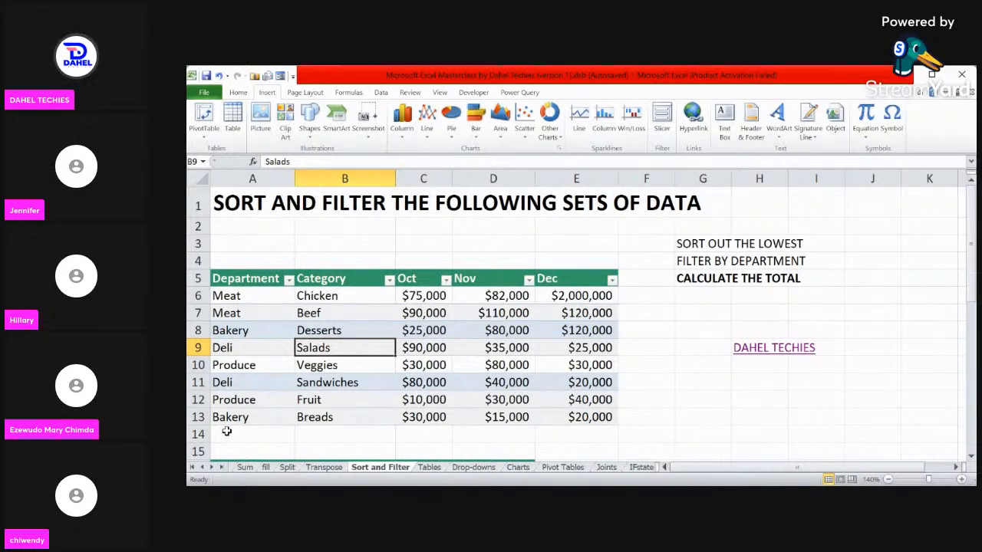
click(646, 340)
click(356, 323)
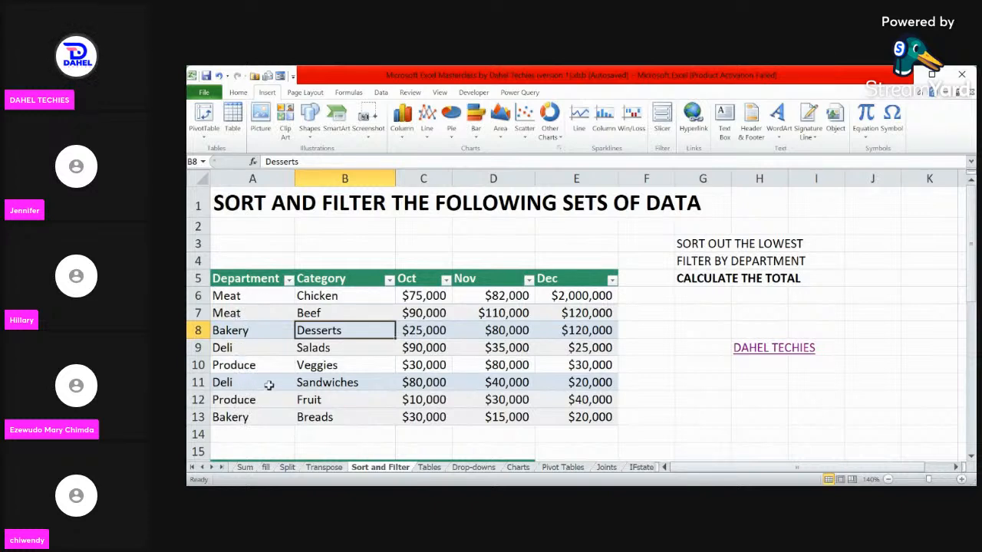
With cells in the Category and Oct columns selected, toggle Data > Filter off for the Department table.
click(380, 93)
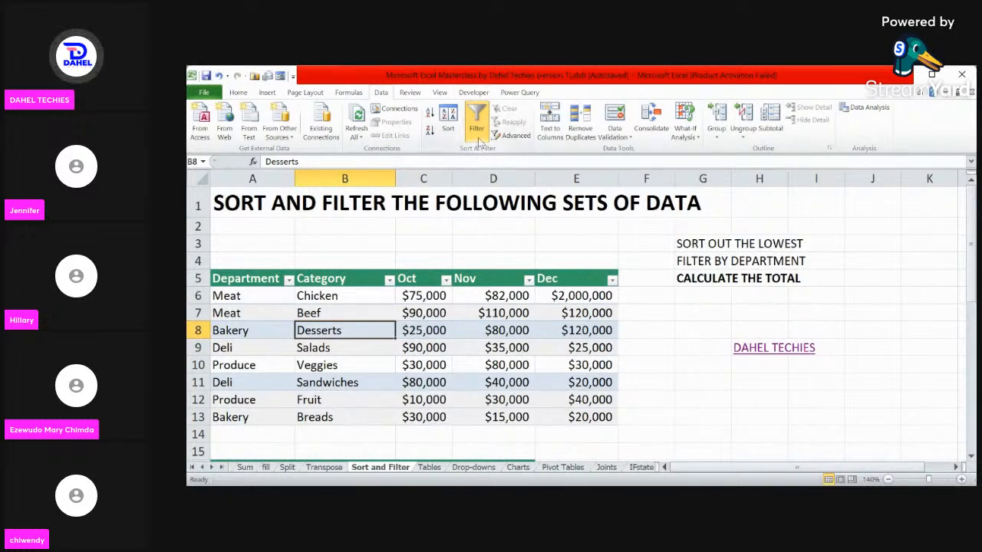
click(441, 329)
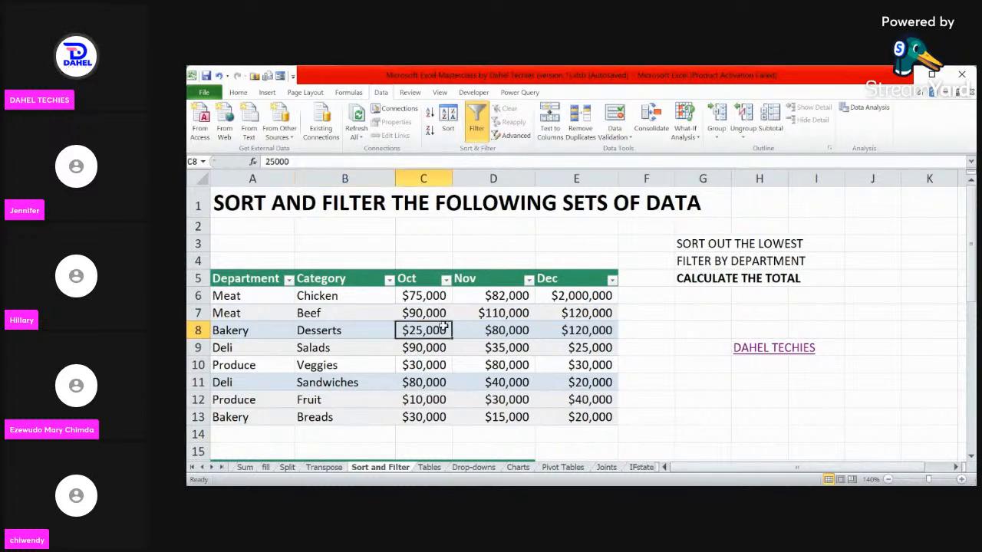
drag(524, 328, 451, 316)
click(409, 311)
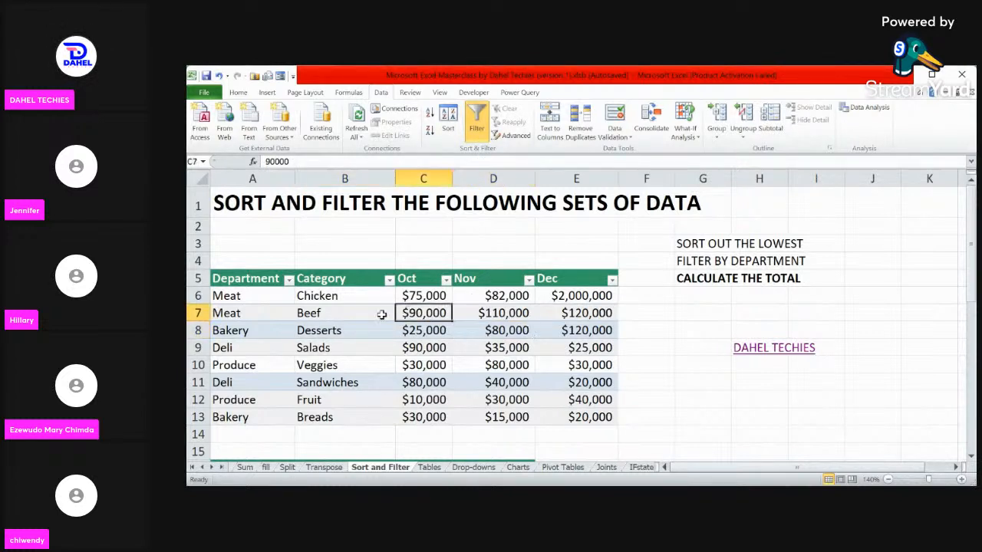
click(328, 328)
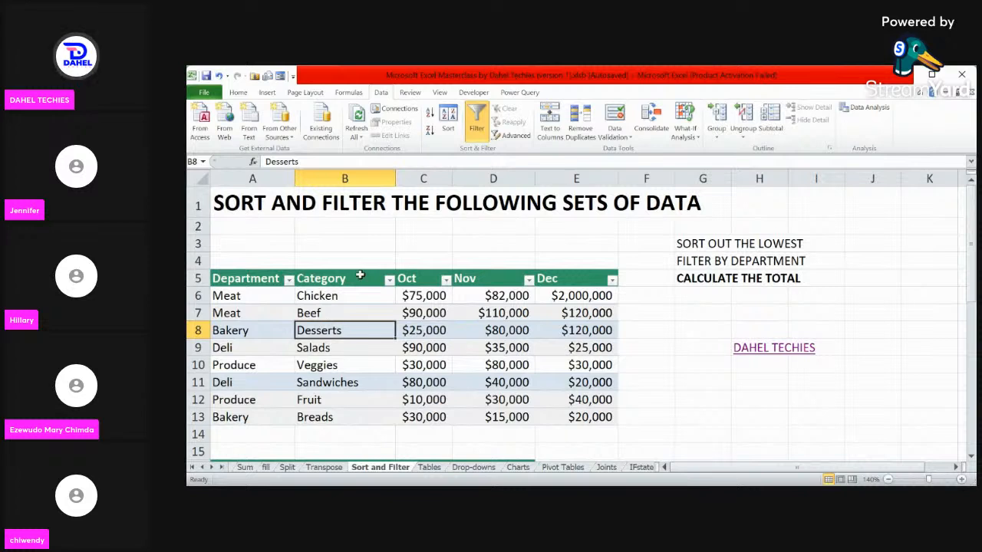
drag(328, 330, 412, 343)
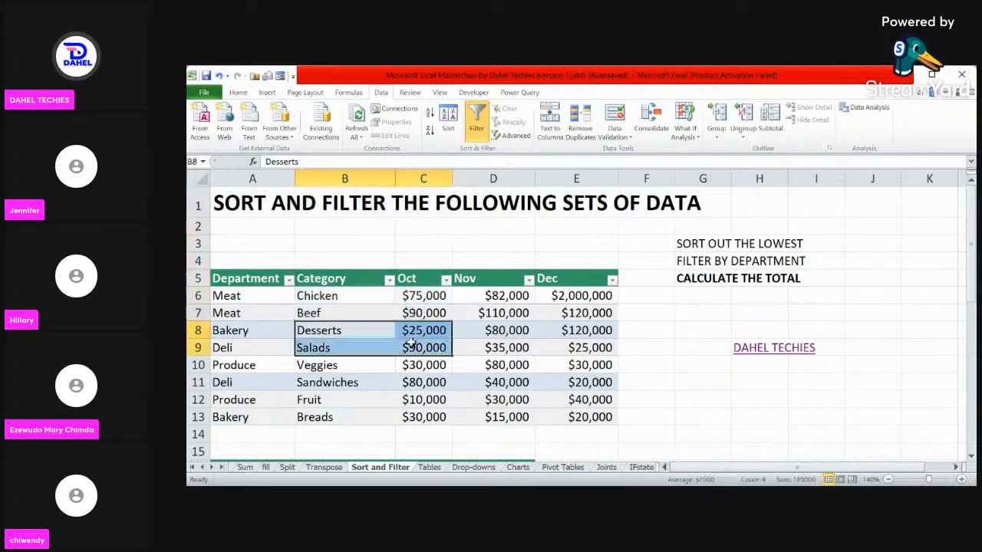
click(475, 115)
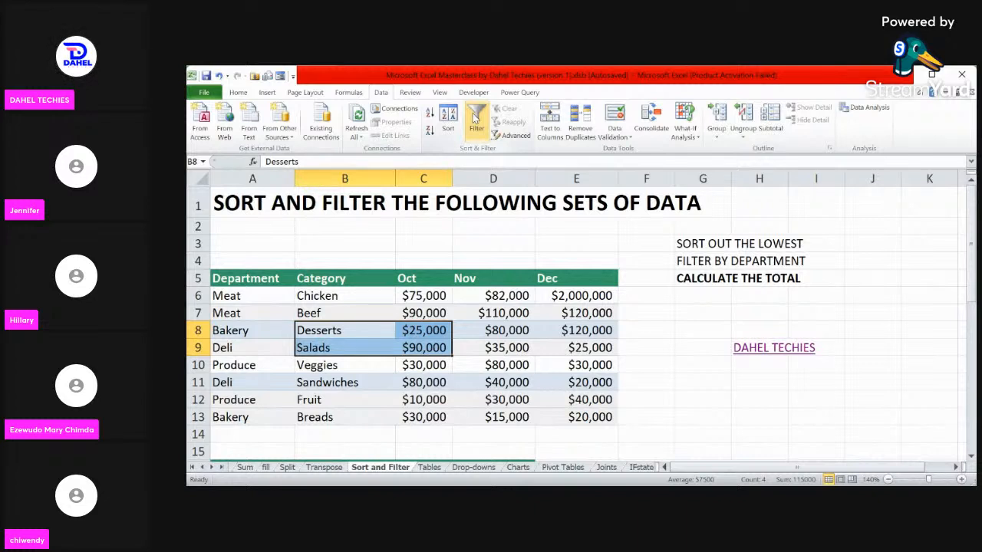
Select cells in the Department table and toggle Data > Filter back on.
click(358, 421)
click(382, 368)
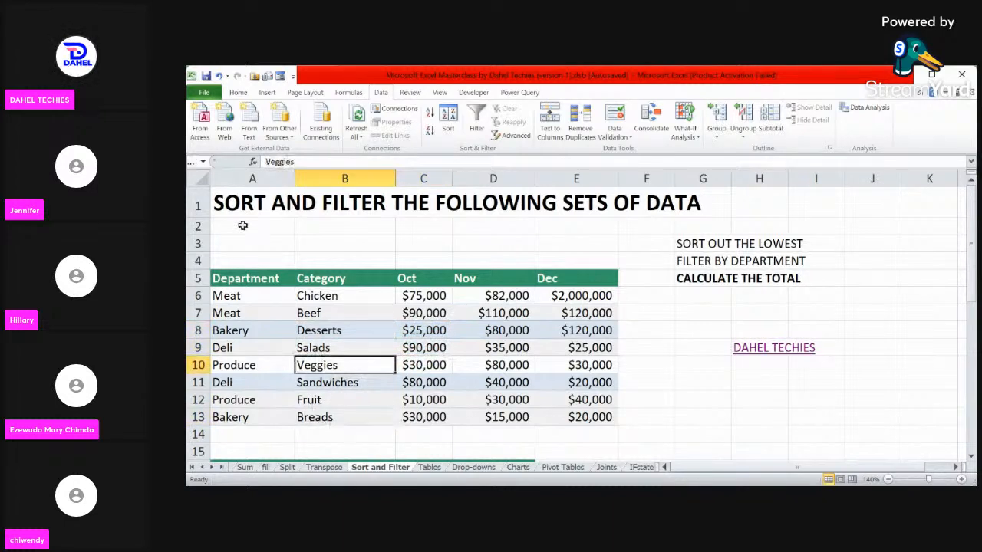
click(290, 296)
click(397, 298)
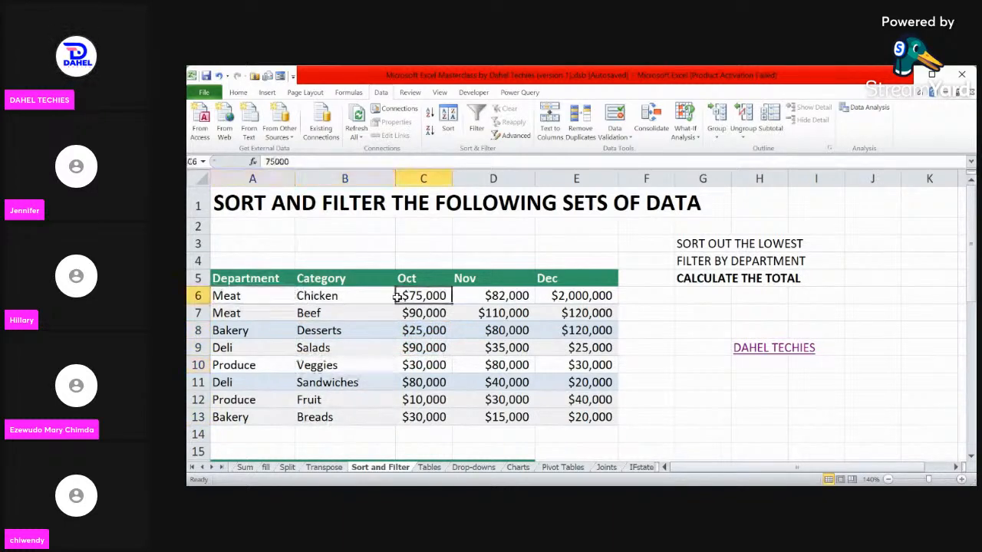
click(463, 299)
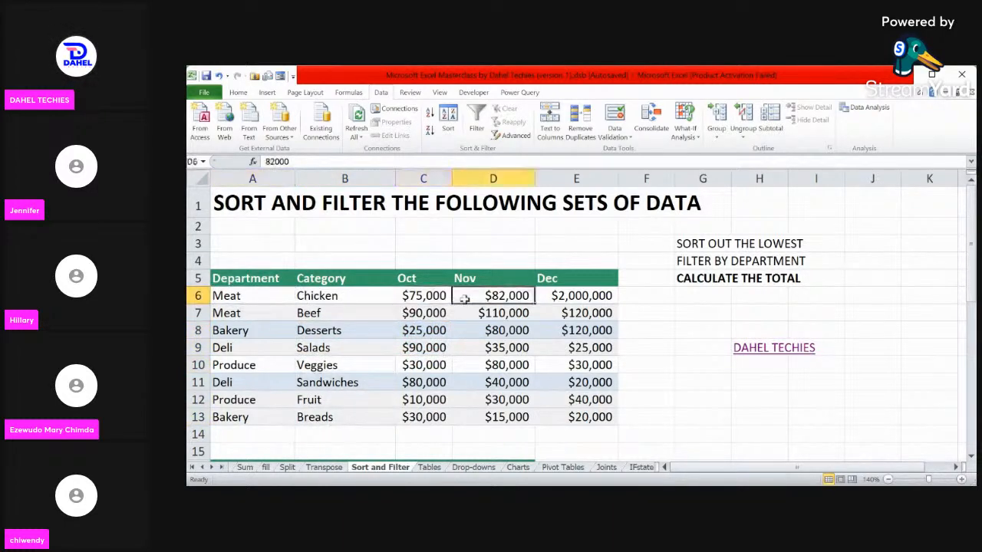
click(546, 299)
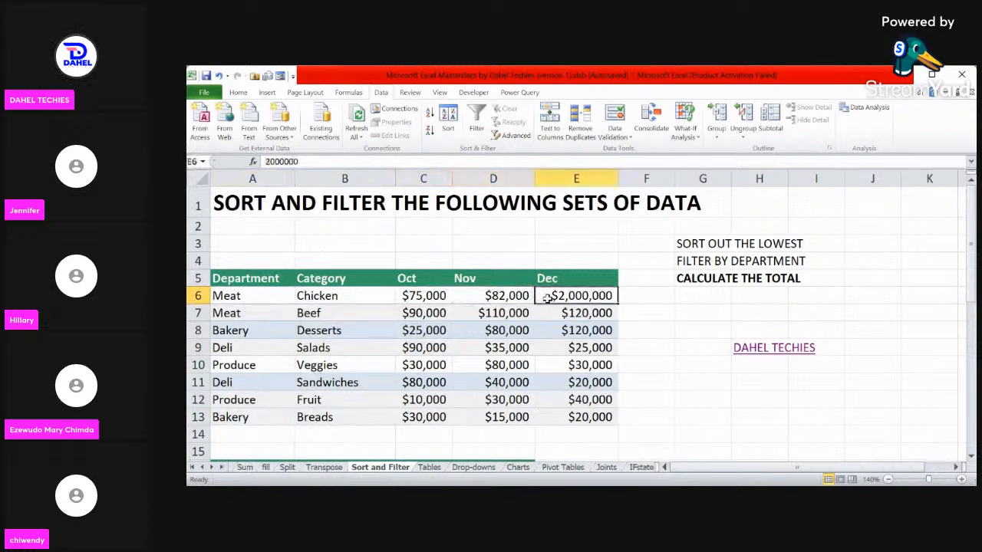
click(483, 131)
click(497, 377)
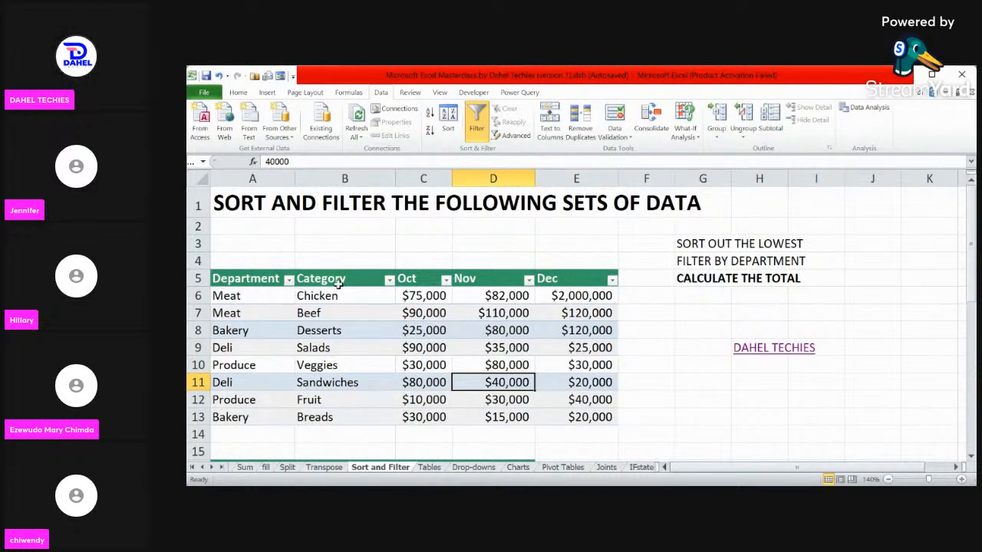
click(366, 400)
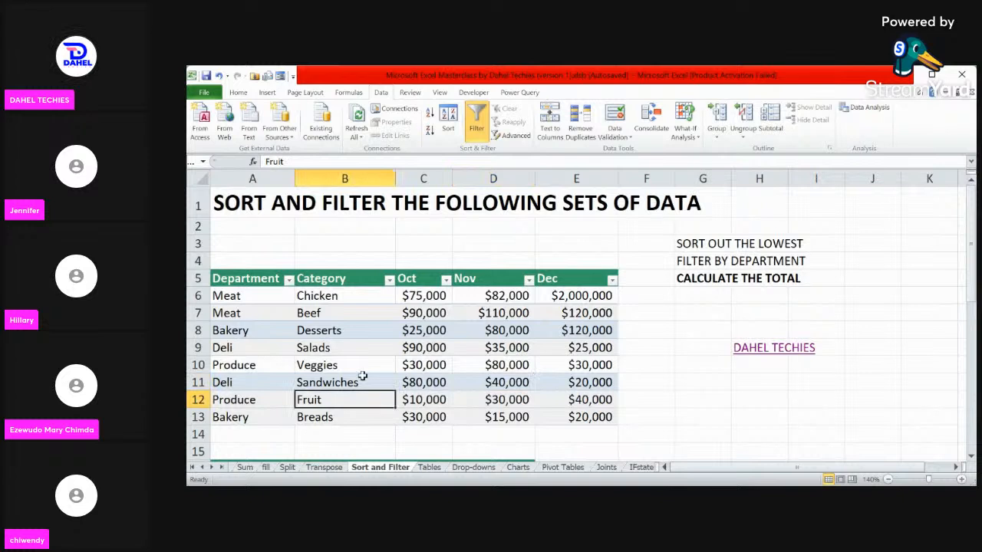
click(352, 352)
click(445, 357)
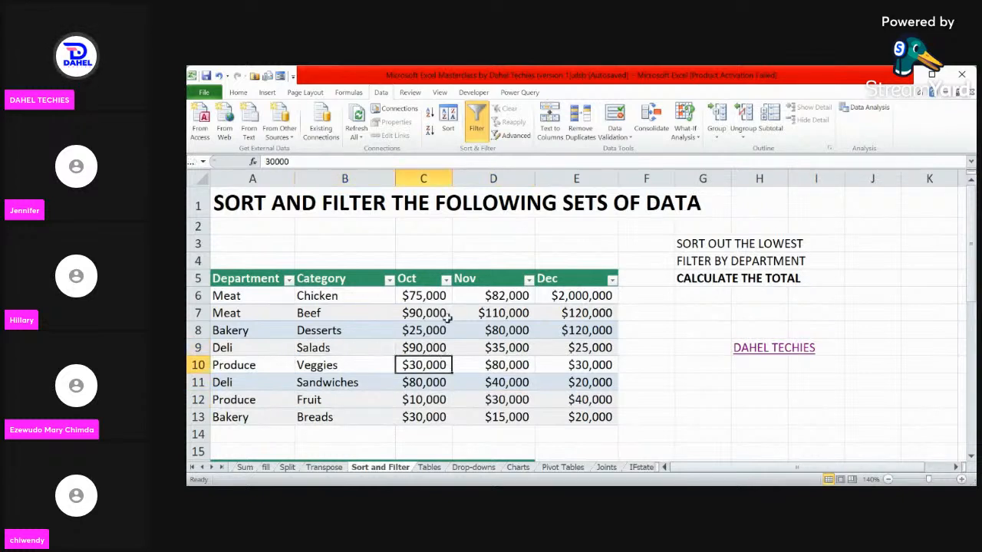
click(445, 316)
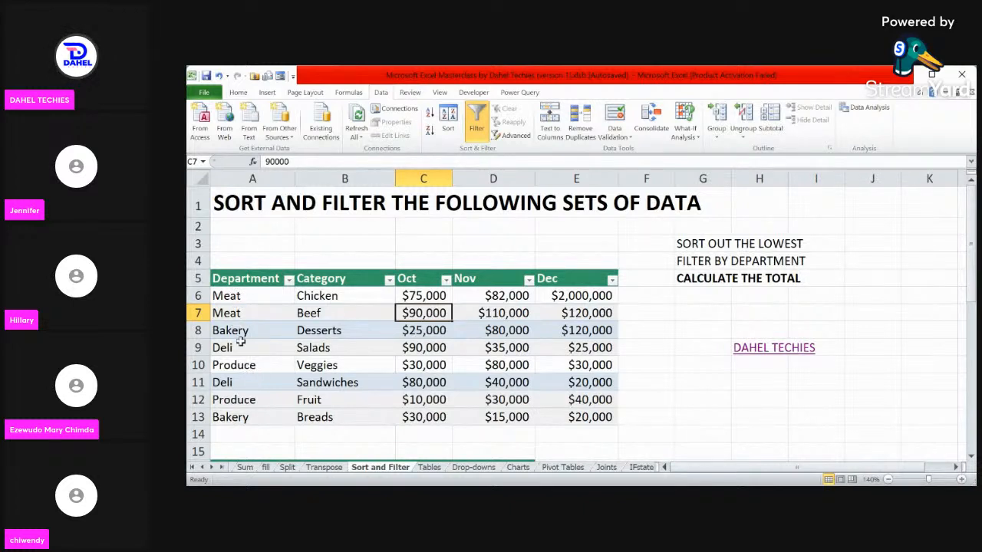
Uncheck Deli and Bakery in the Department filter so only the 4 Meat and Produce rows show.
click(289, 280)
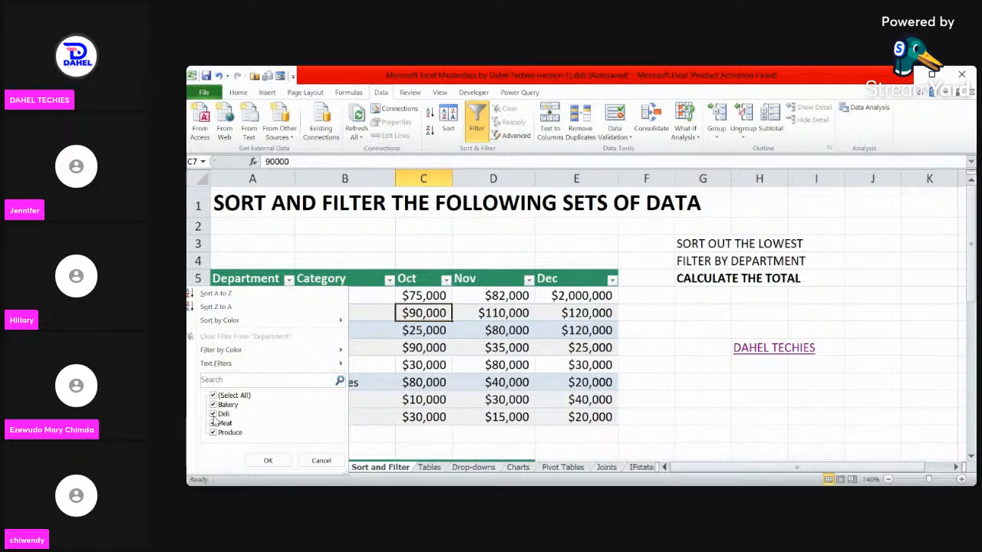
click(214, 415)
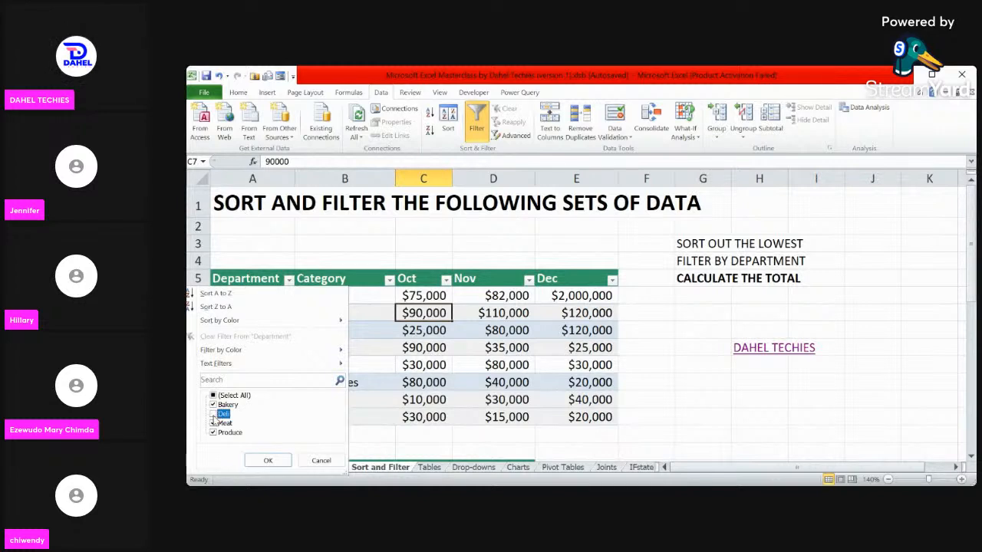
click(214, 406)
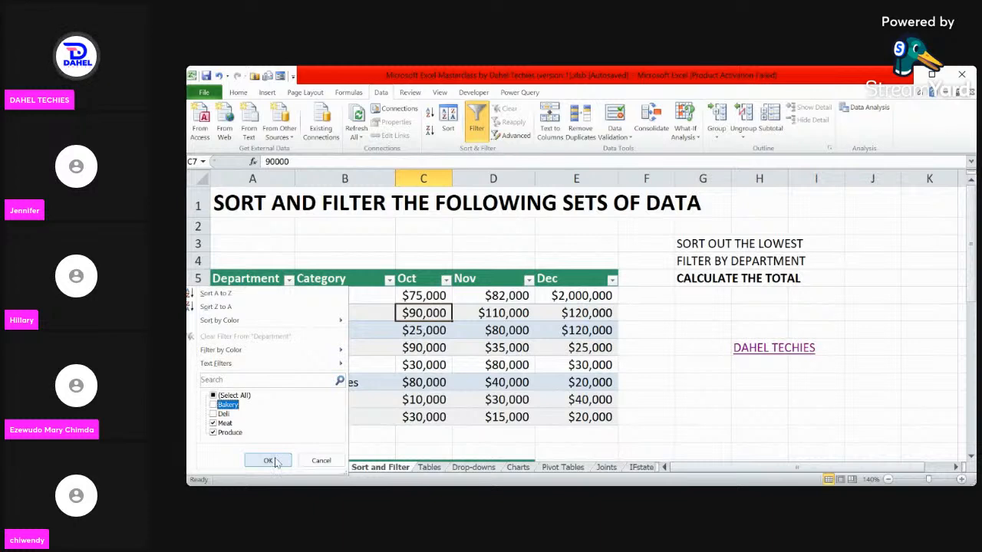
click(268, 460)
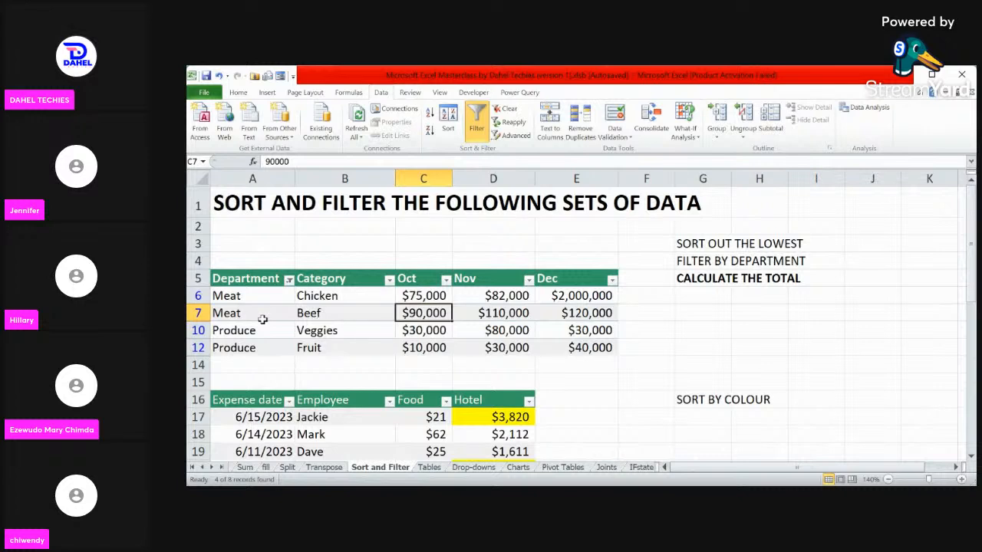
key(alt+Tab)
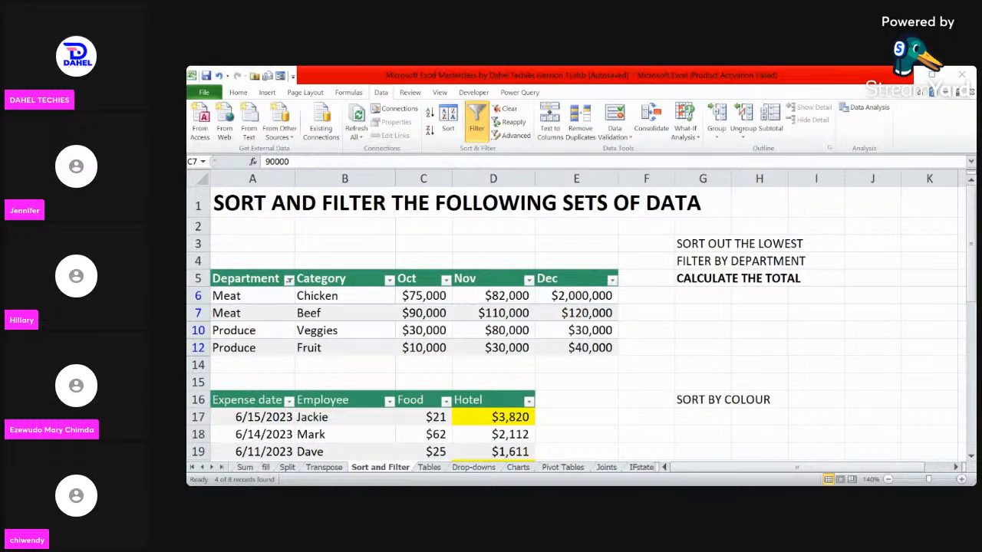
key(alt+Tab)
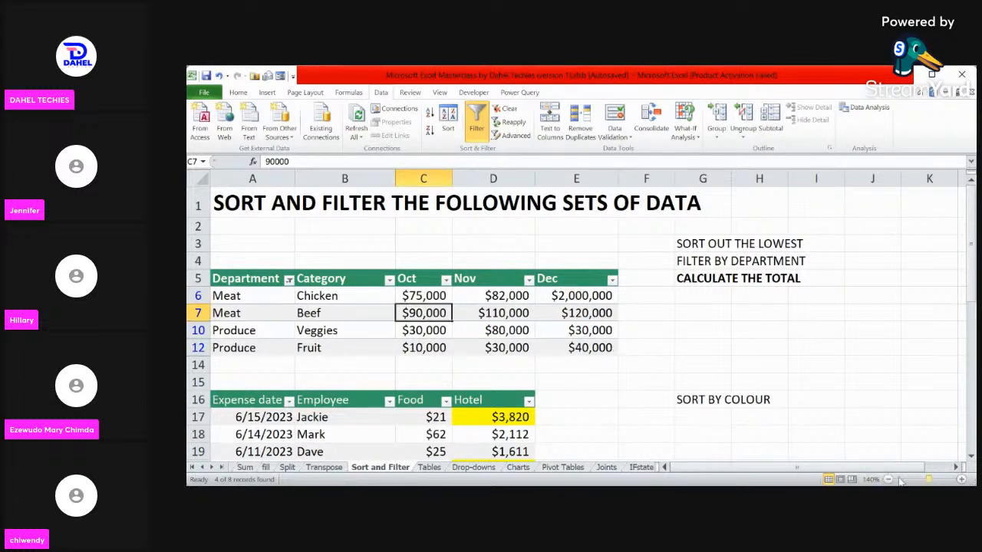
Zoom the sheet out with the status-bar slider to see the expense table below.
drag(927, 481, 928, 480)
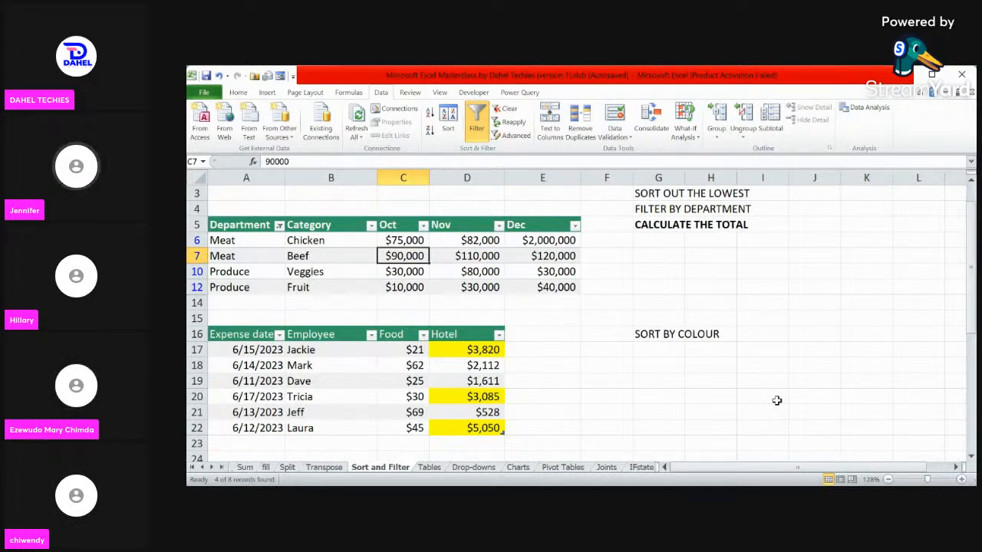
key(alt+Tab)
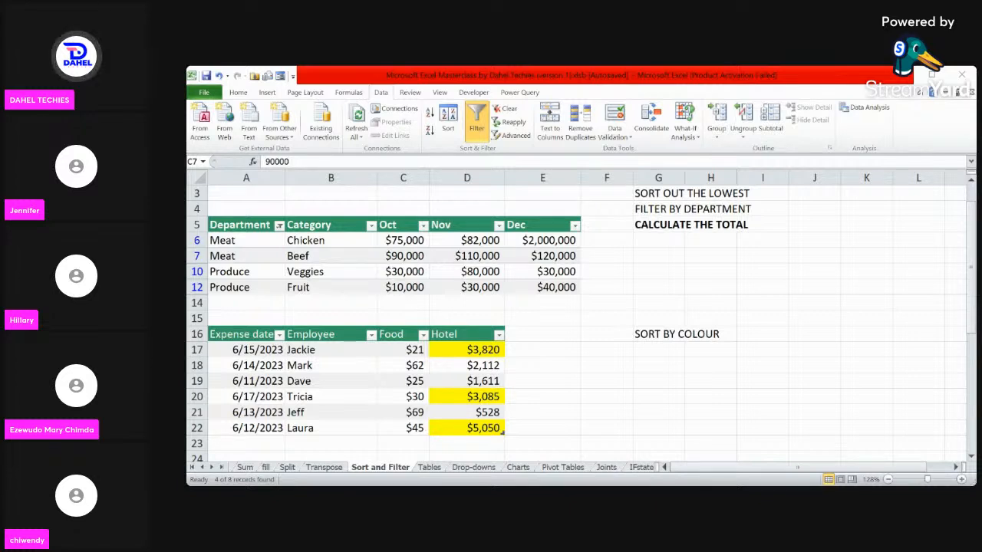
key(alt+Tab)
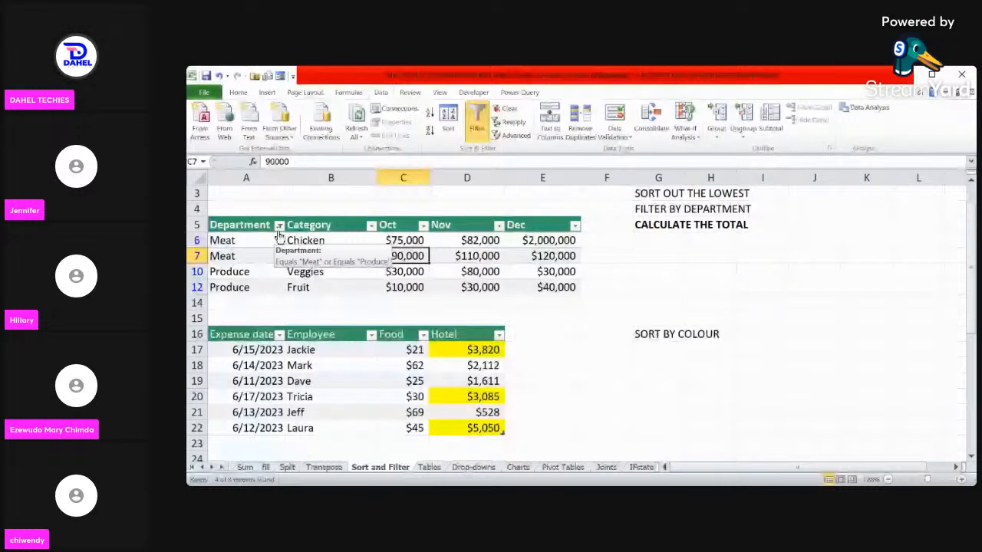
Re-tick Deli and Bakery in the Department filter so all 8 rows show again.
click(279, 230)
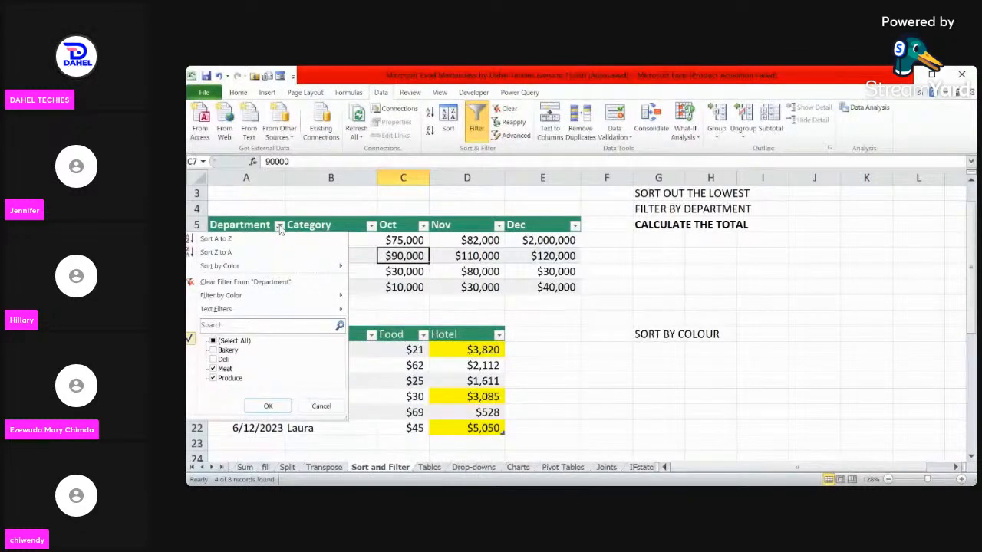
click(214, 359)
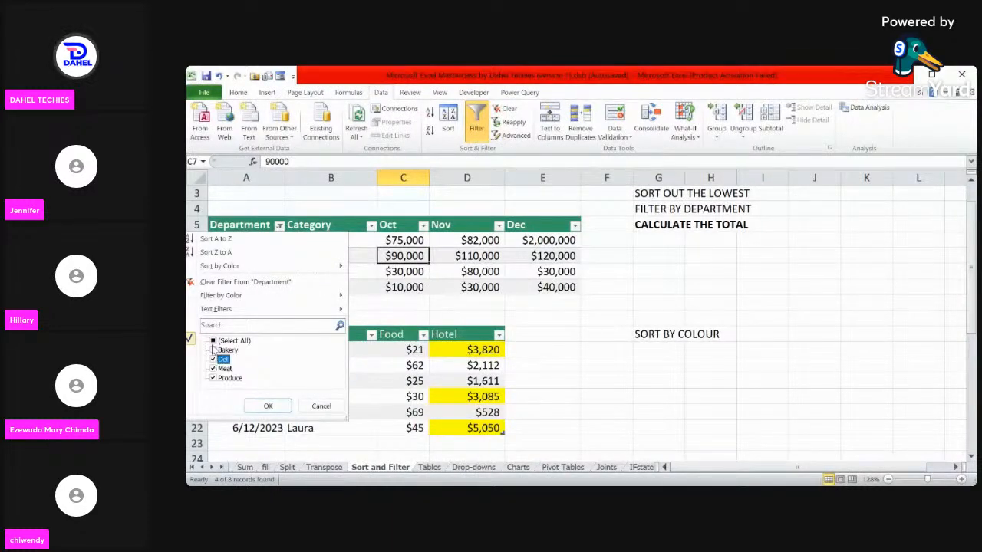
click(213, 350)
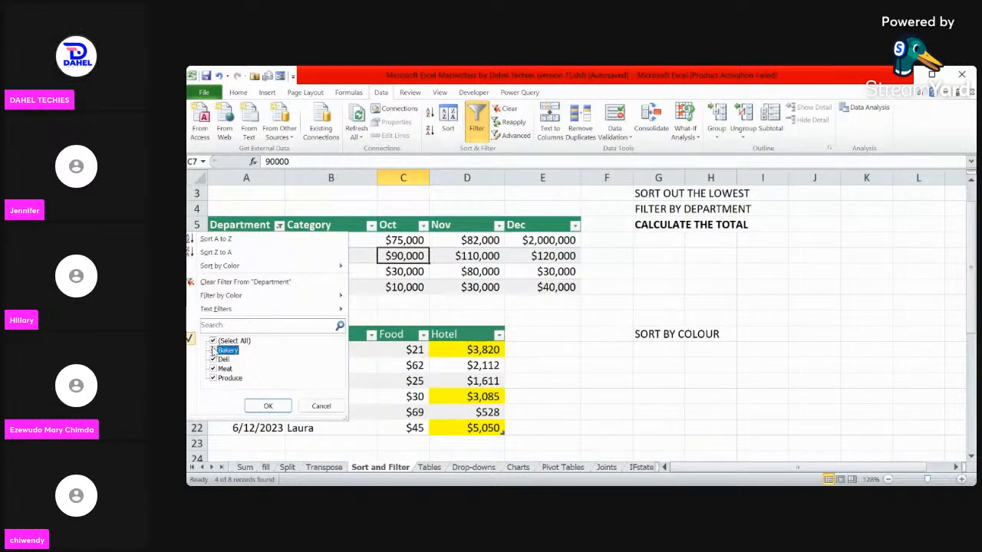
click(268, 406)
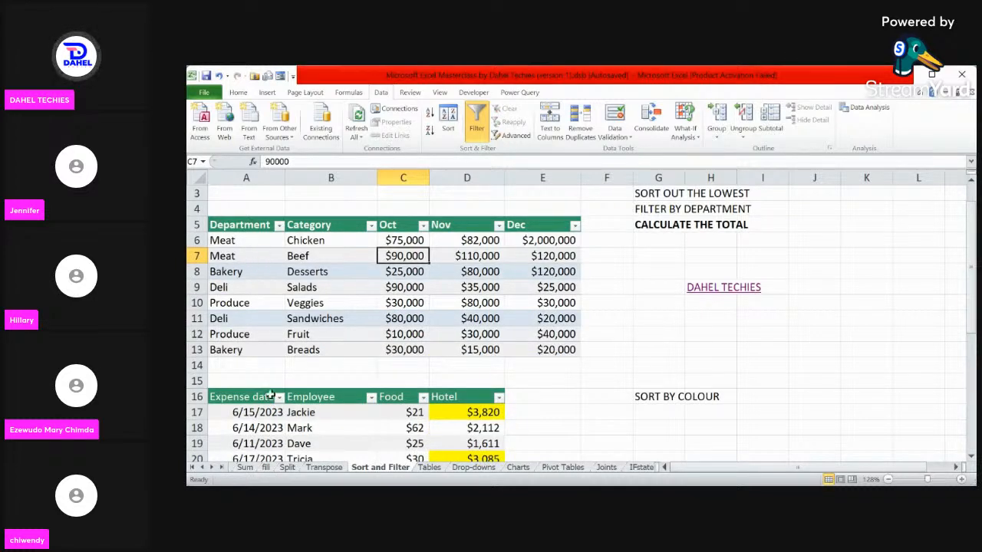
click(453, 275)
click(412, 291)
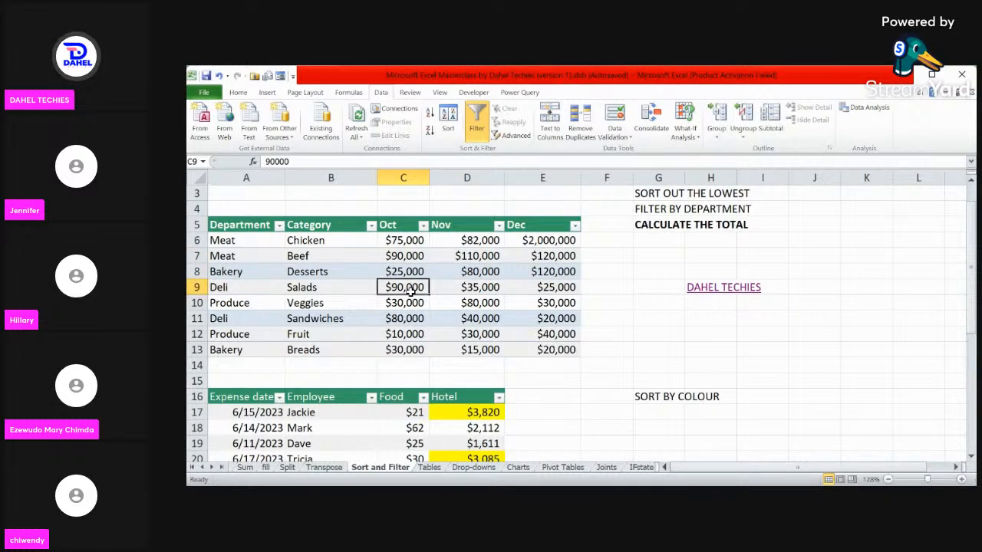
click(412, 335)
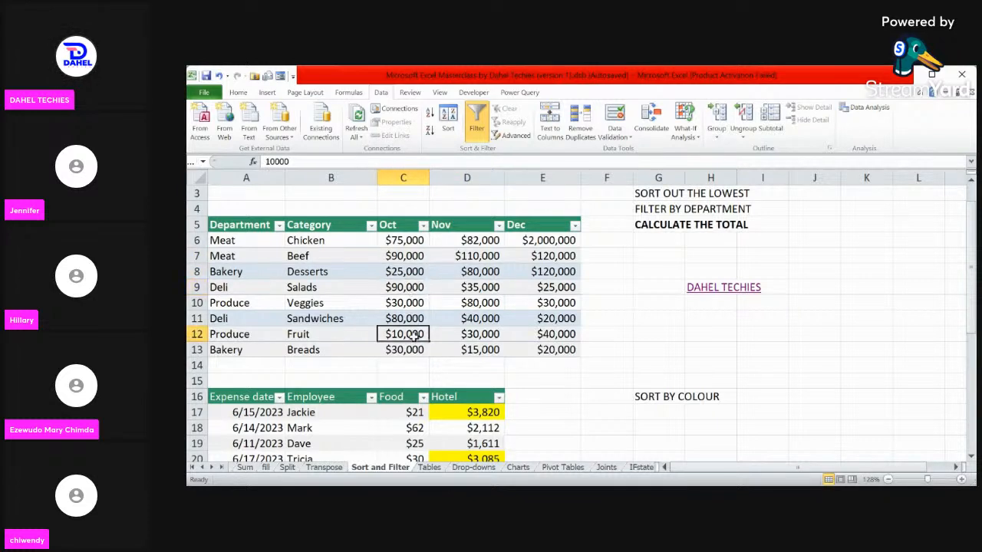
click(327, 329)
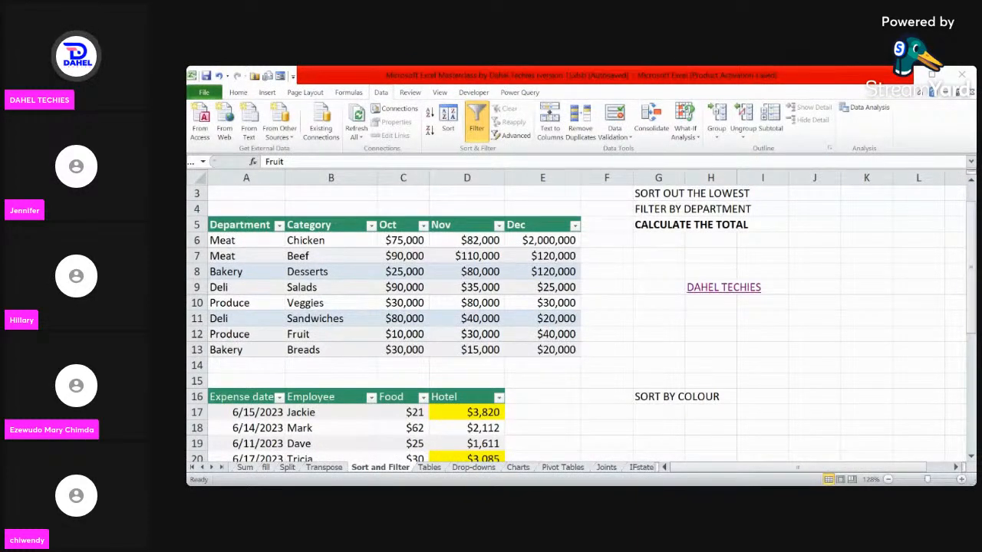
key(alt+Tab)
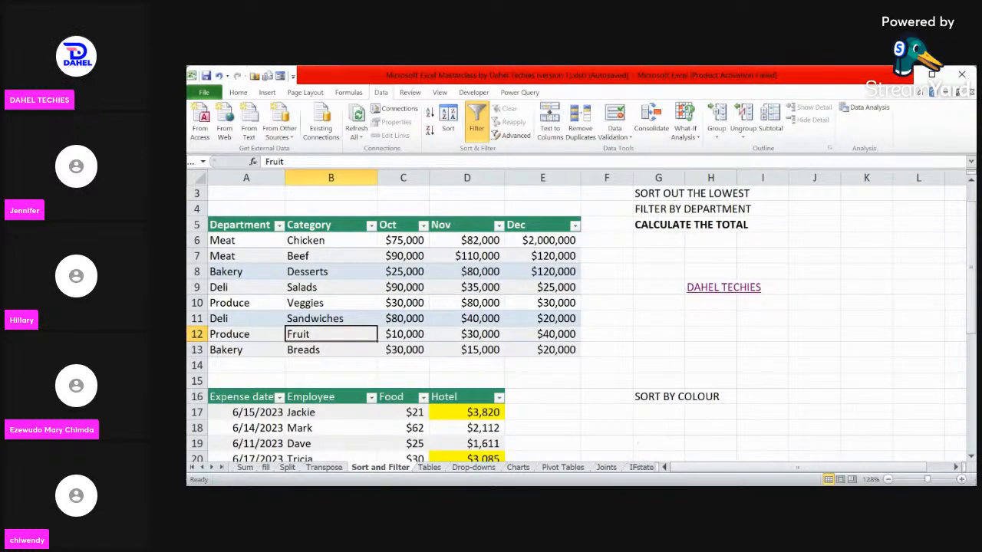
scroll(575, 322, down, 1)
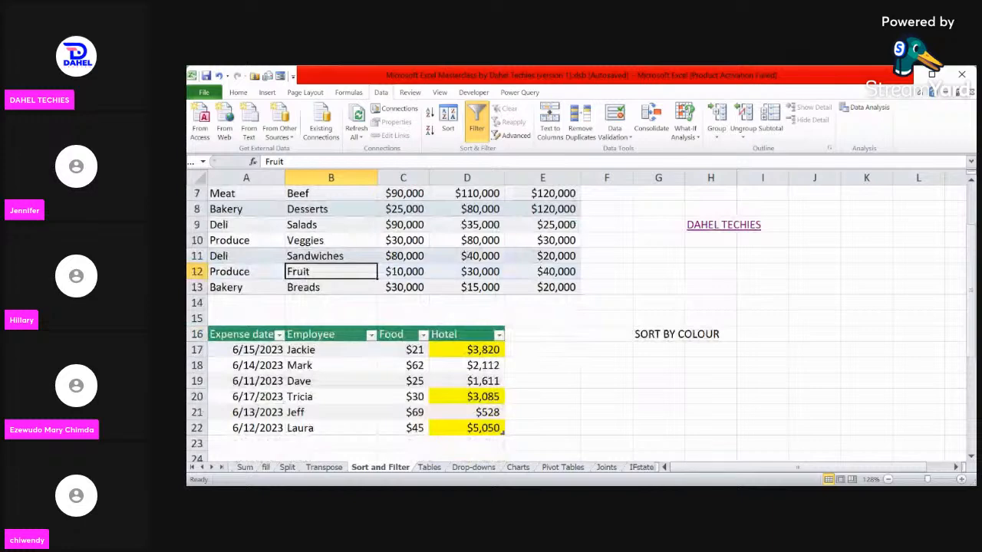
scroll(575, 322, down, 1)
scroll(576, 322, up, 3)
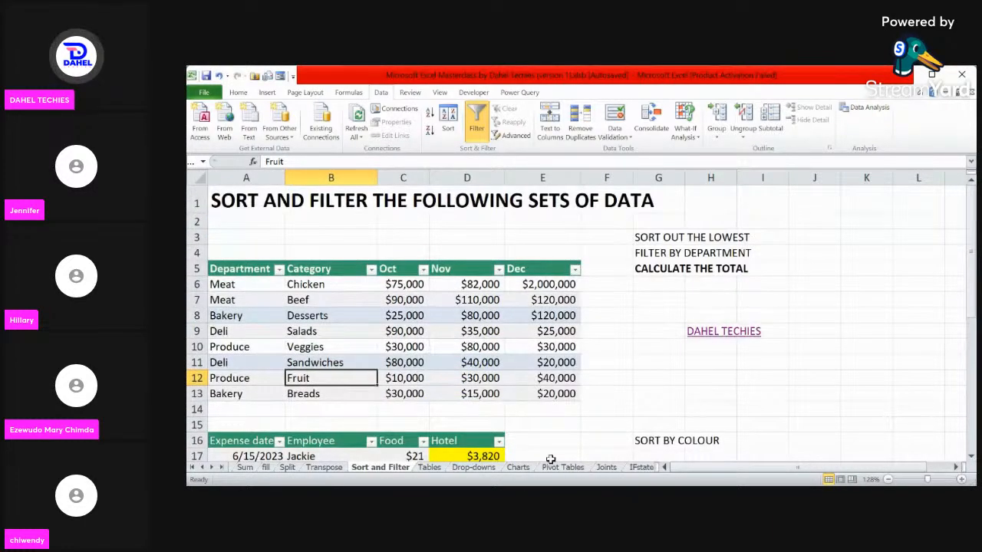
click(379, 347)
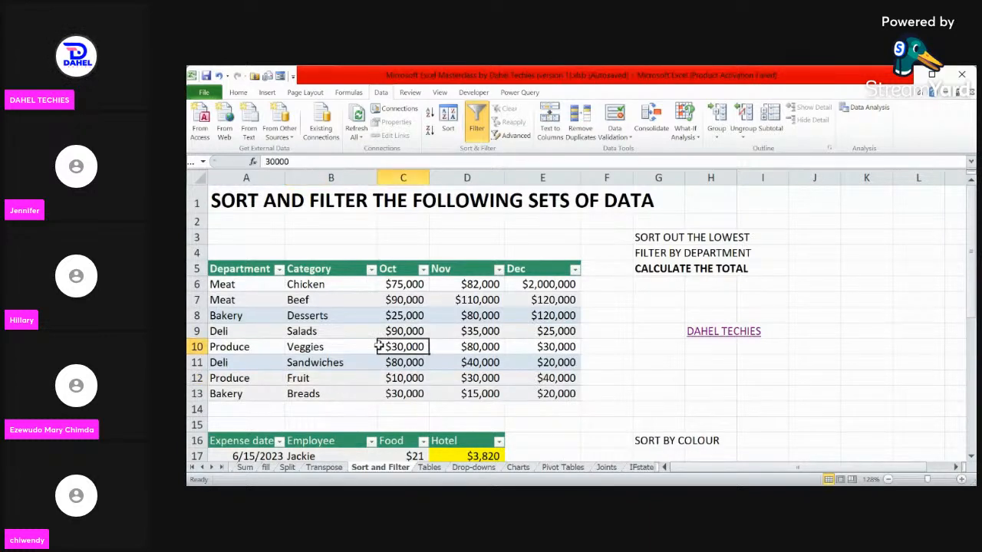
click(304, 316)
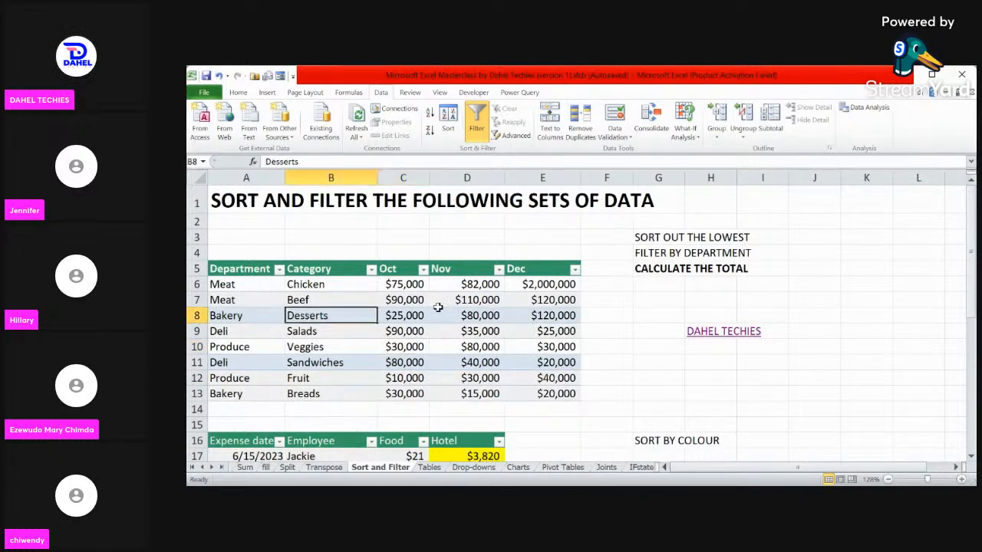
click(438, 311)
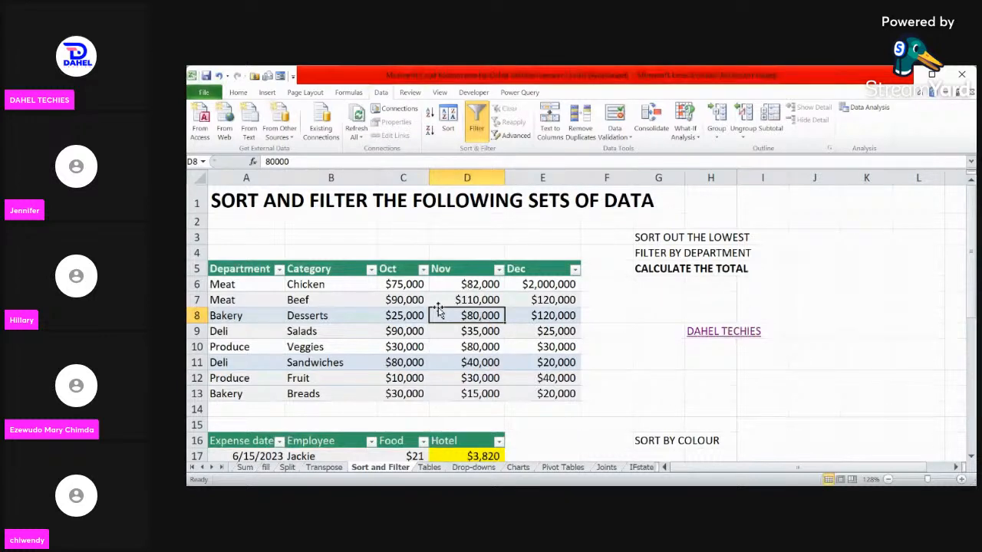
click(409, 271)
click(465, 273)
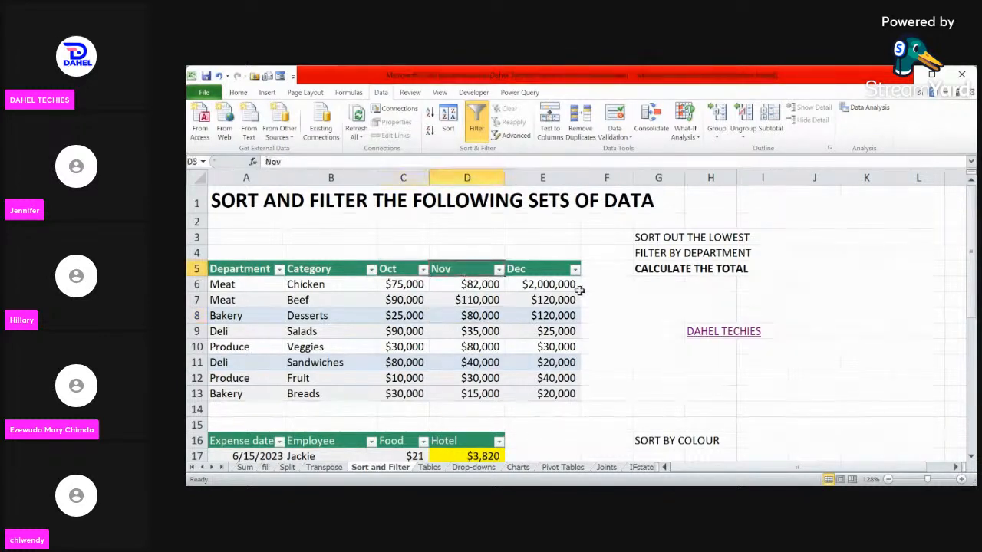
click(535, 272)
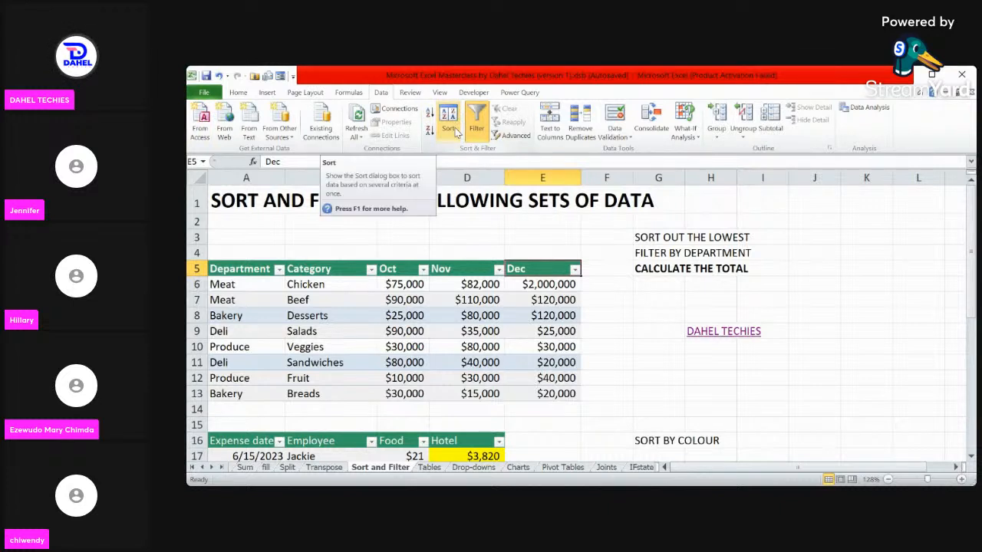
Sort the table by Oct Z to A, then A to Z, leaving Fruit at $10,000 first.
click(409, 268)
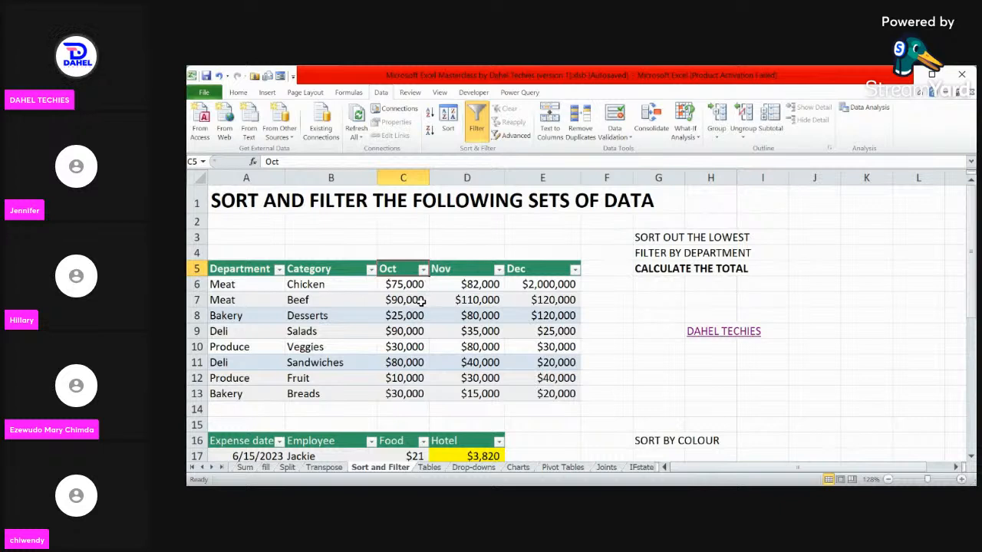
click(461, 272)
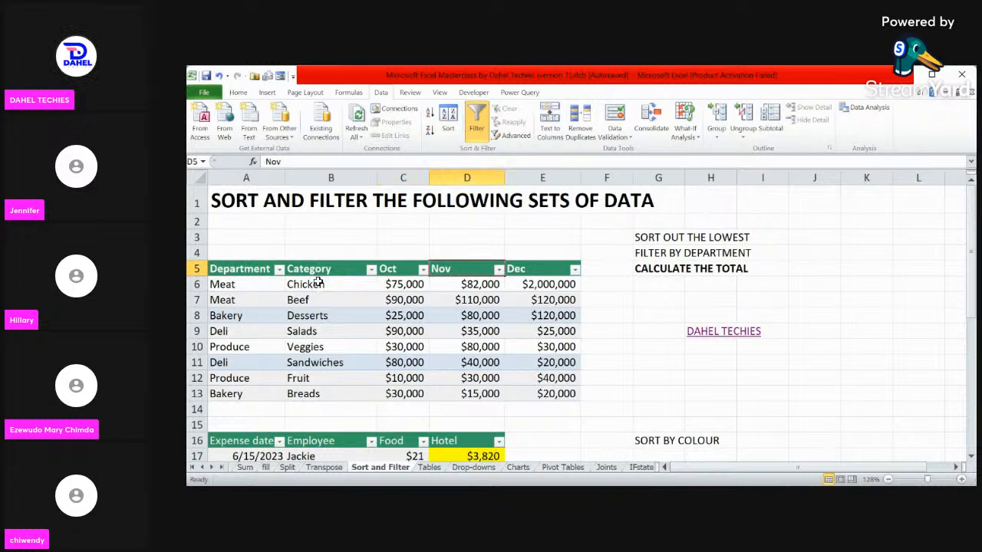
click(404, 270)
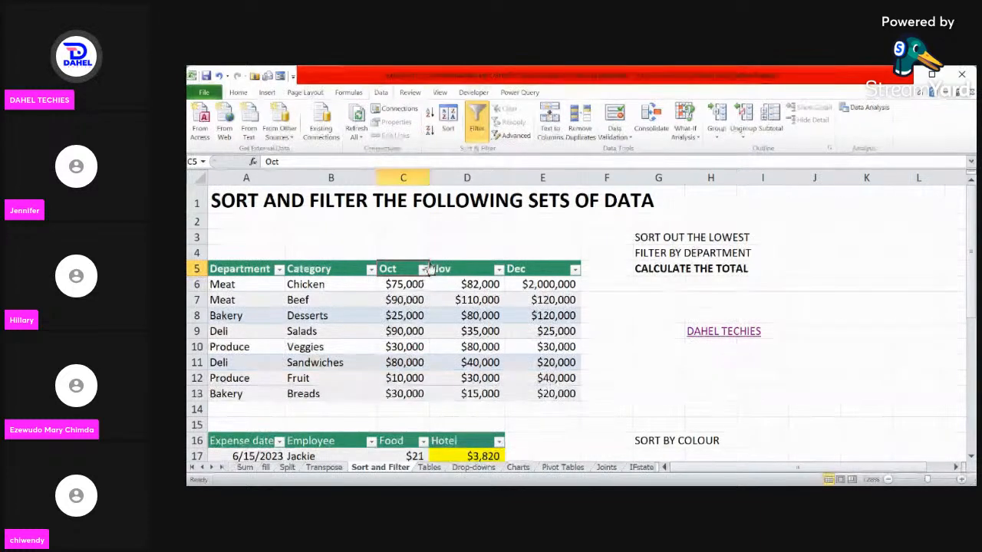
click(428, 132)
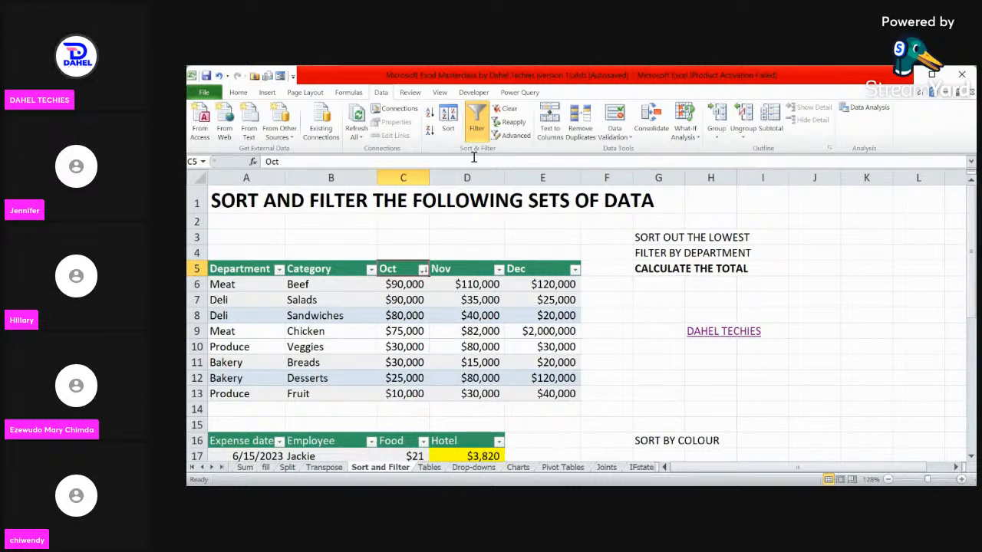
click(430, 113)
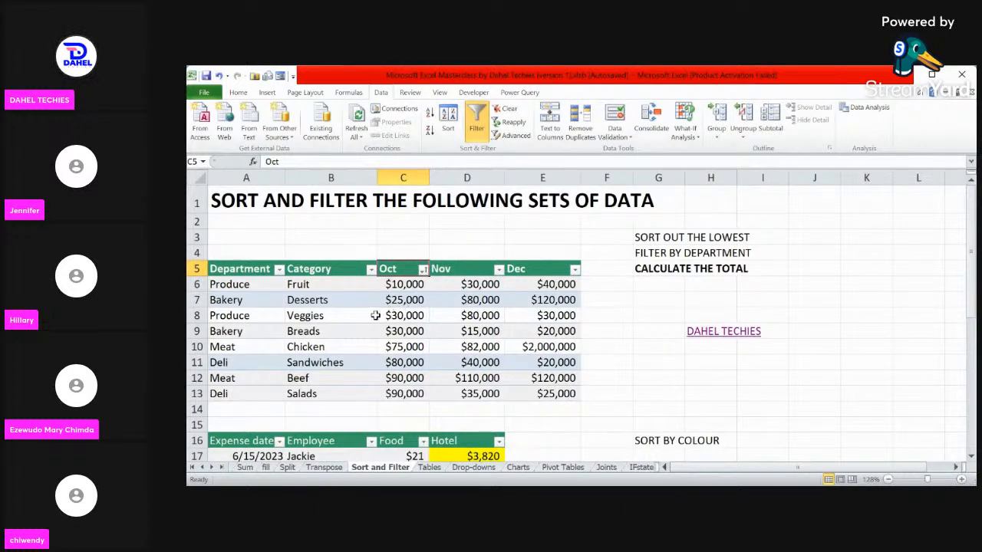
click(459, 269)
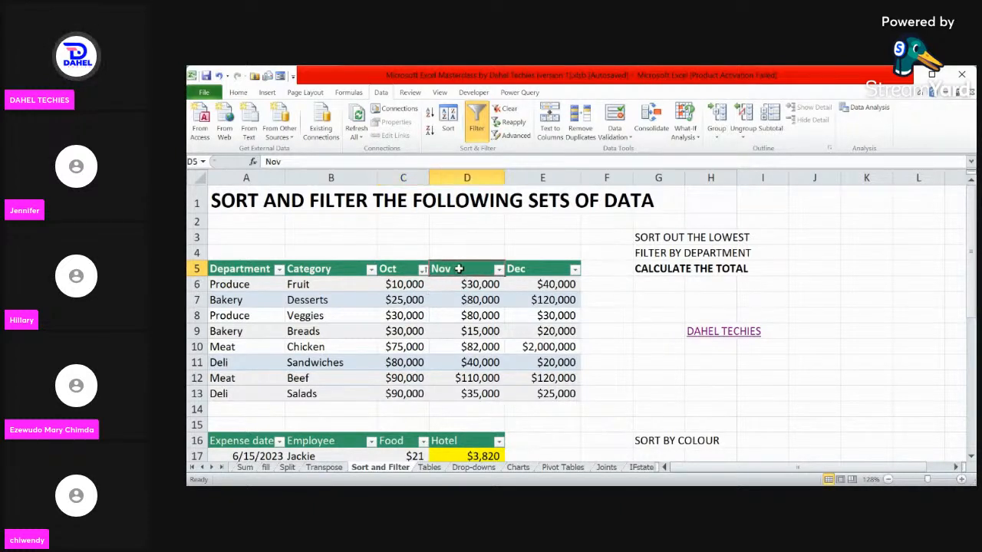
Sort the Department table on the Category header B5 from Z to A.
click(529, 270)
click(324, 270)
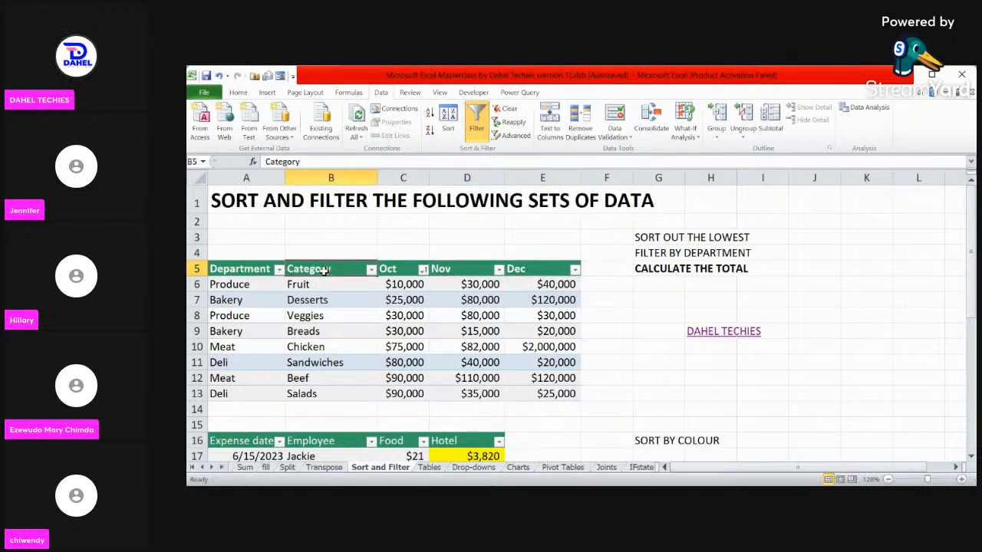
click(307, 300)
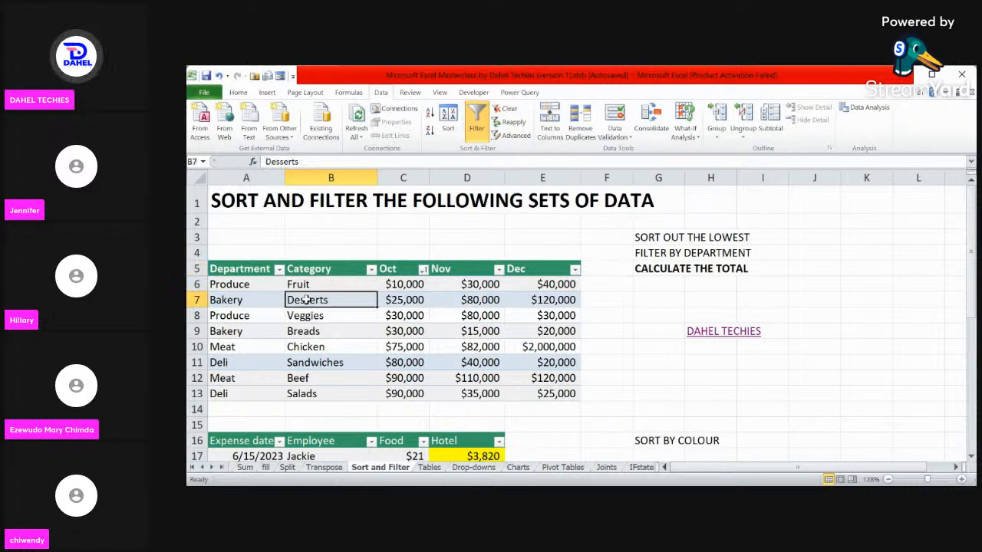
click(307, 314)
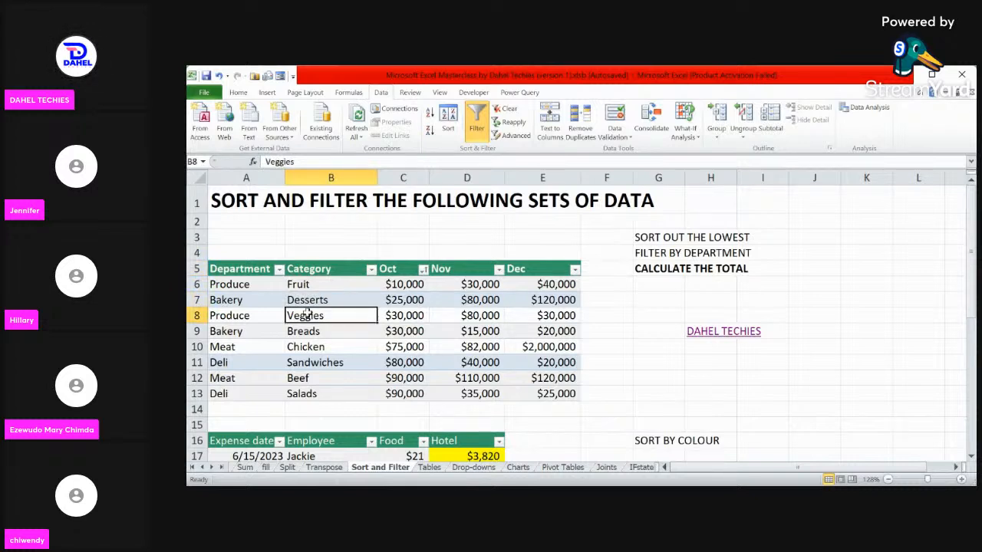
click(309, 270)
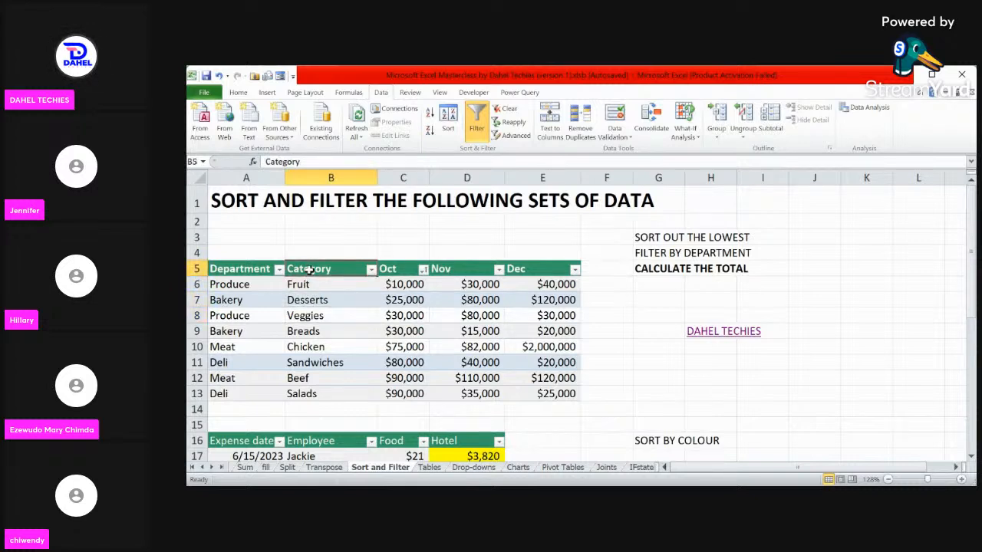
click(431, 133)
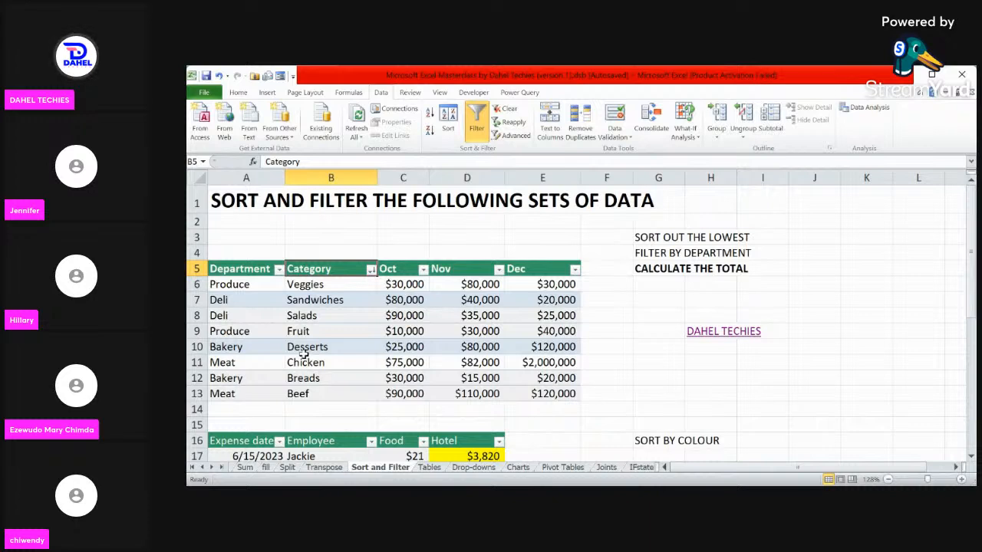
key(ctrl+z)
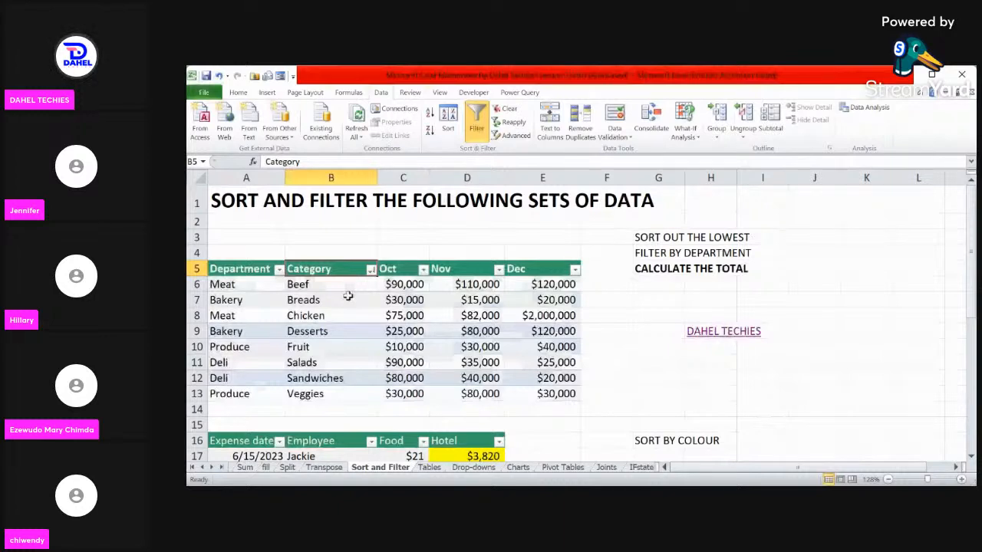
click(430, 124)
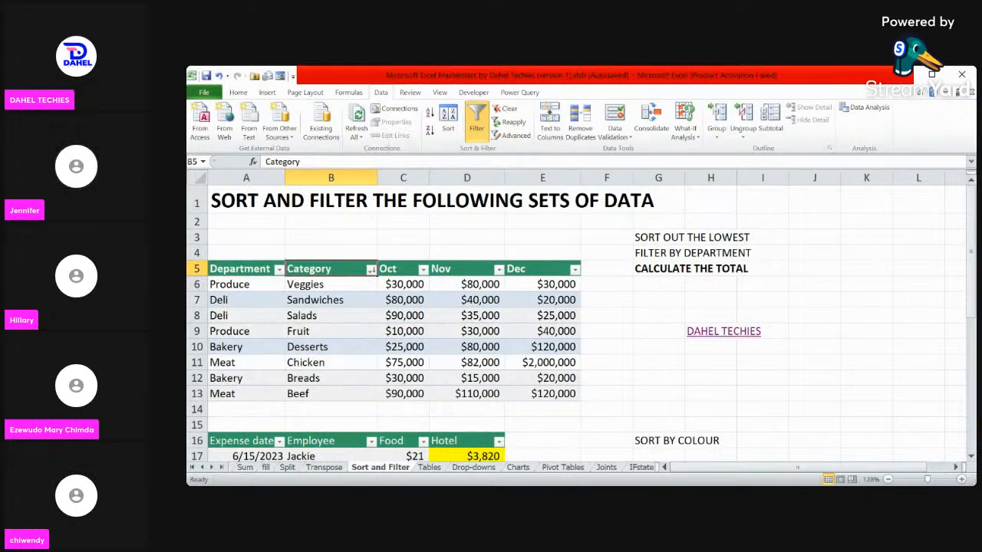
key(alt+Tab)
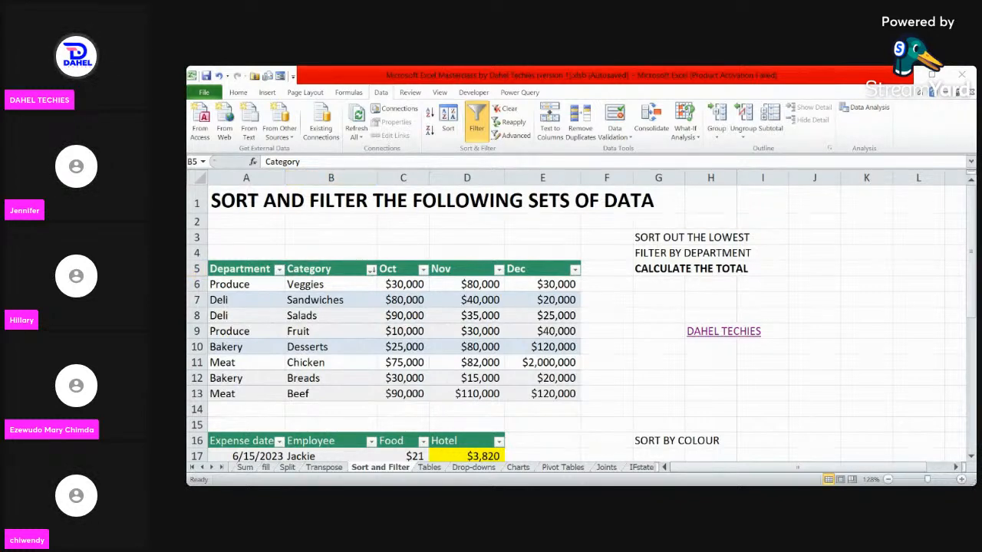
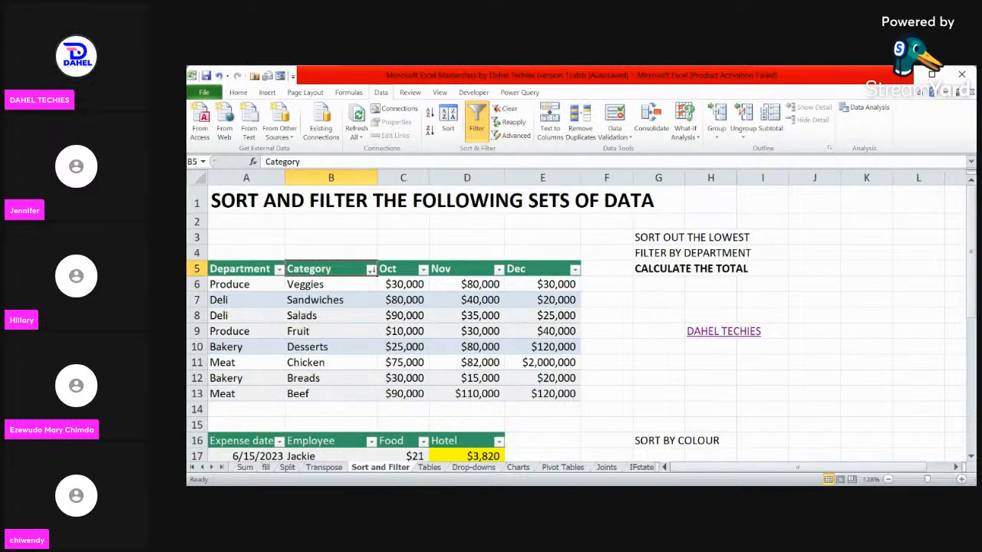
Review the Dec sales figures, pointing out Fruit's $40,000 and Beef's $120,000.
scroll(576, 322, down, 3)
scroll(575, 322, up, 1)
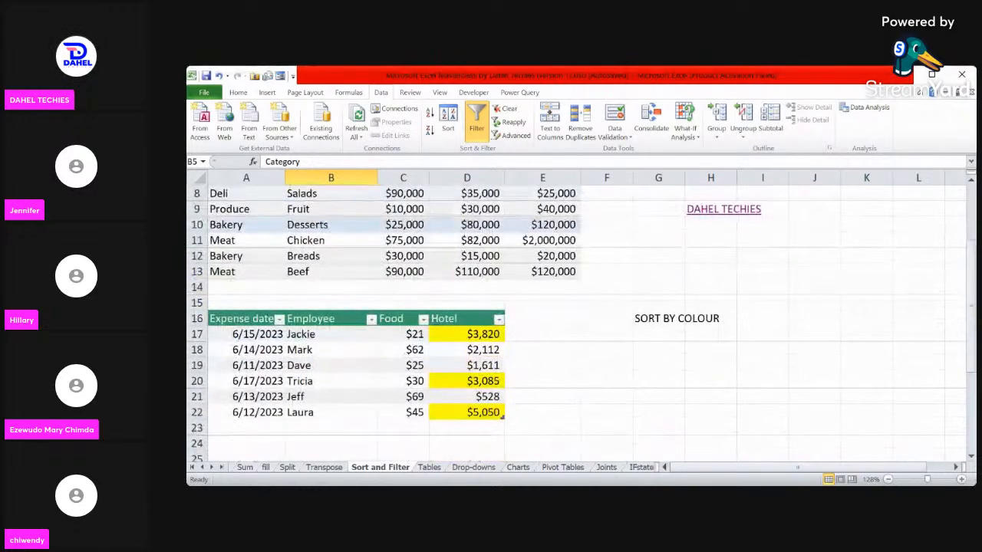
scroll(575, 322, down, 1)
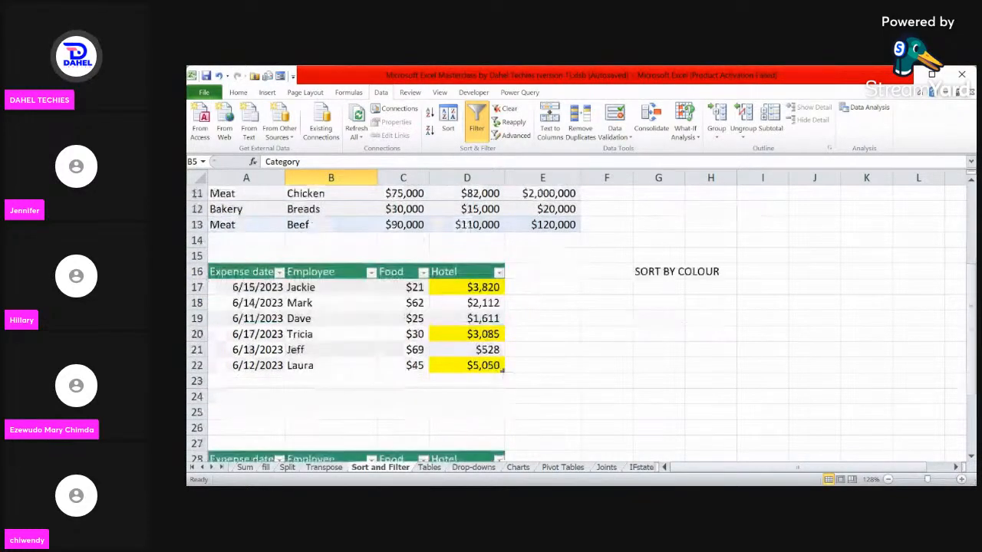
scroll(575, 322, down, 1)
scroll(575, 322, up, 1)
click(542, 334)
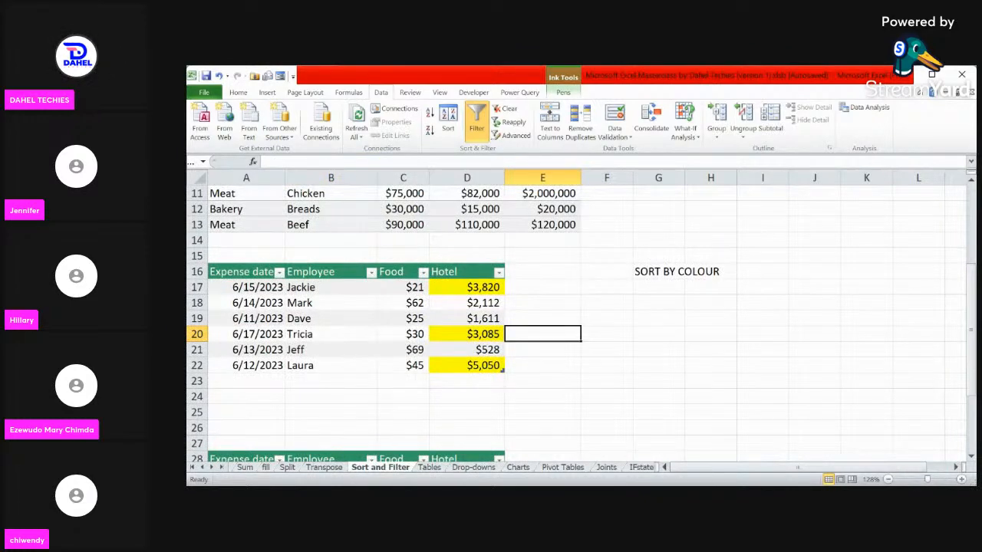
scroll(575, 318, up, 4)
click(606, 300)
click(542, 331)
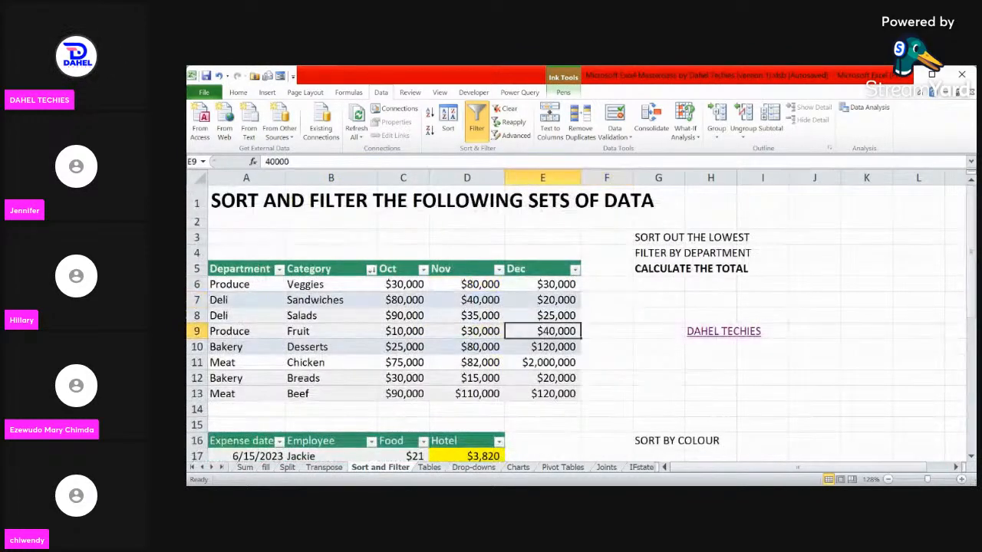
click(542, 393)
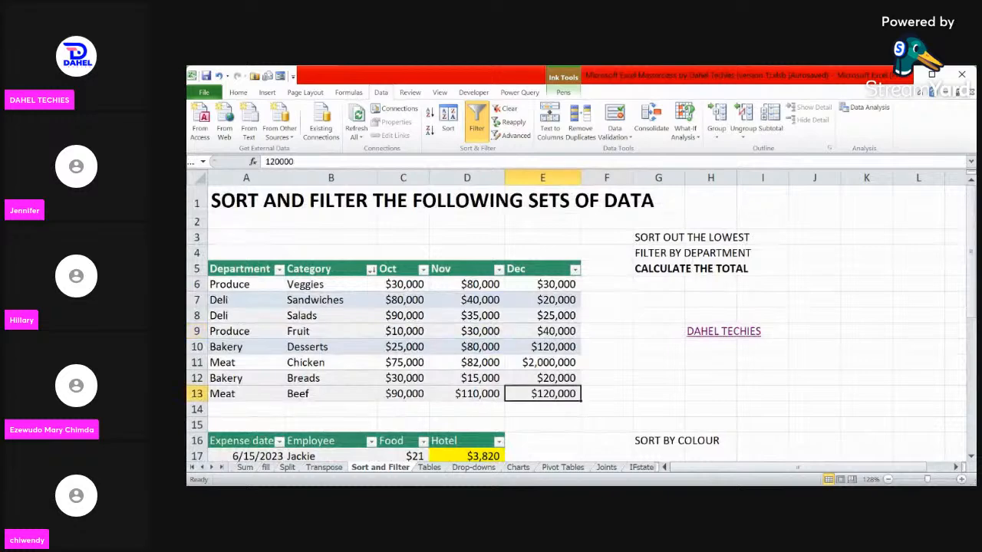
scroll(575, 319, down, 6)
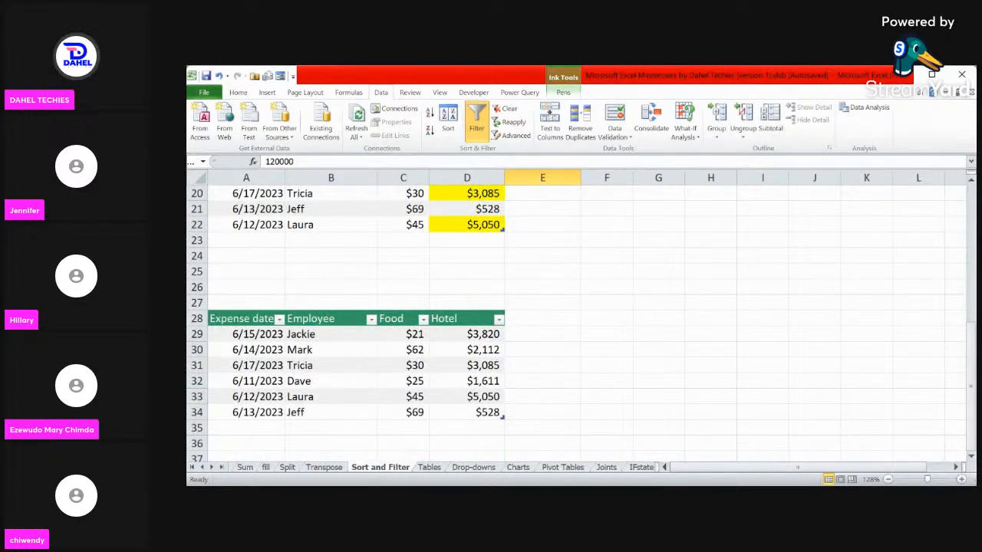
scroll(575, 318, up, 3)
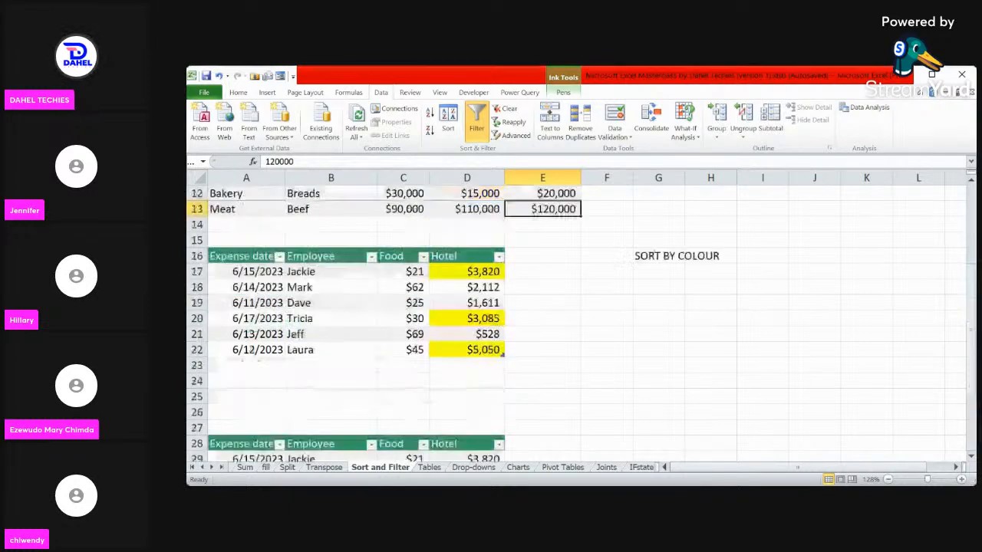
Compare hotel expenses $528, $1,611 and $2,112 with the yellow $3,820 and $3,085 amounts.
click(467, 335)
click(466, 303)
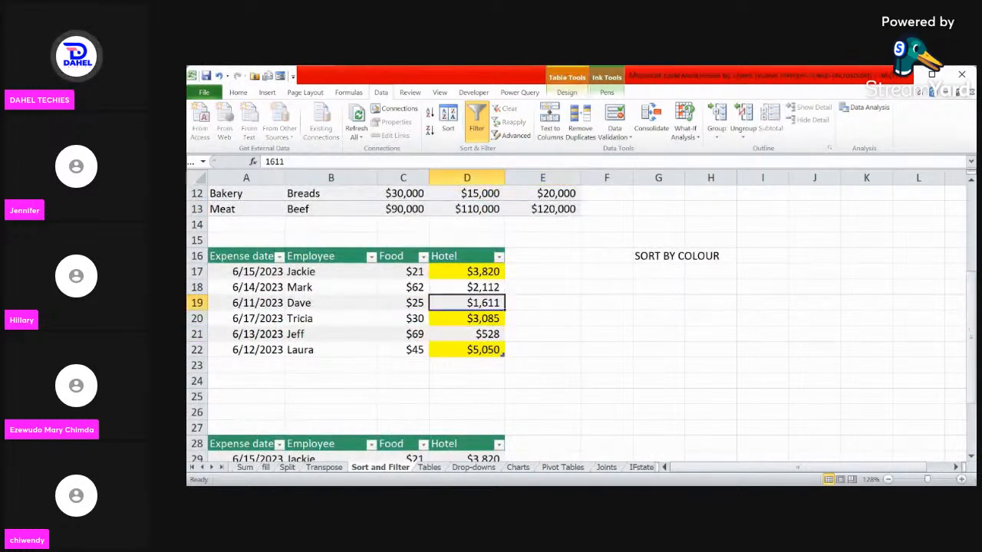
click(466, 271)
click(466, 334)
click(467, 288)
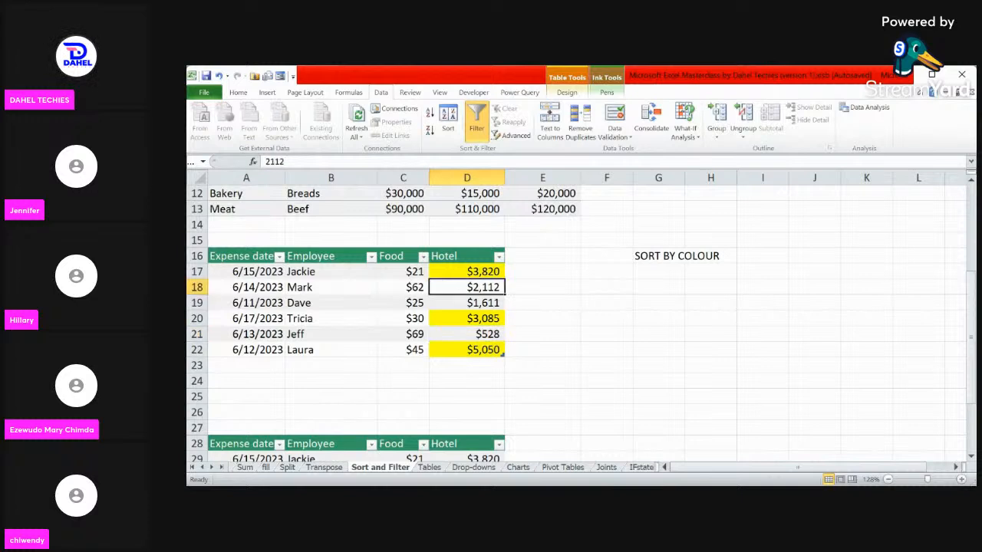
click(466, 319)
click(466, 288)
click(467, 334)
click(467, 318)
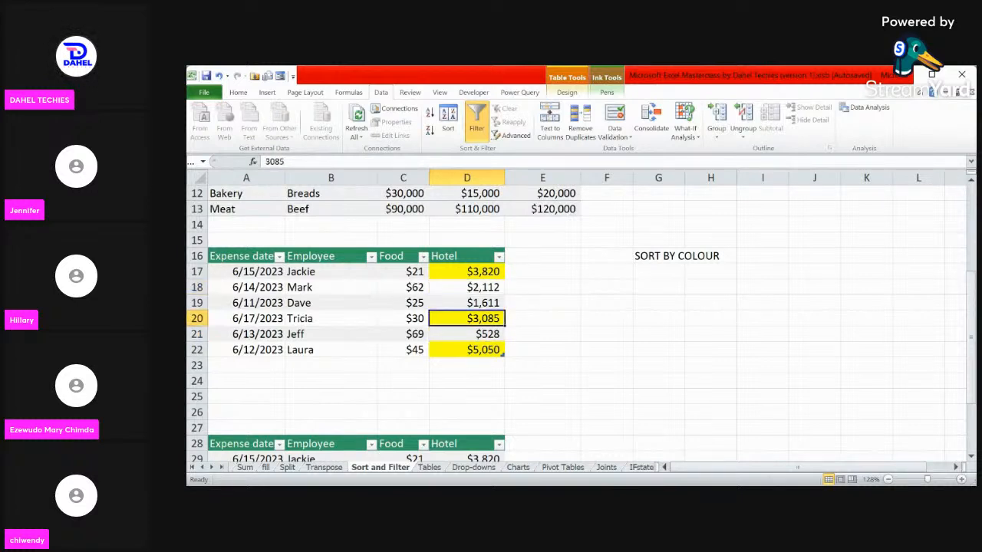
click(466, 272)
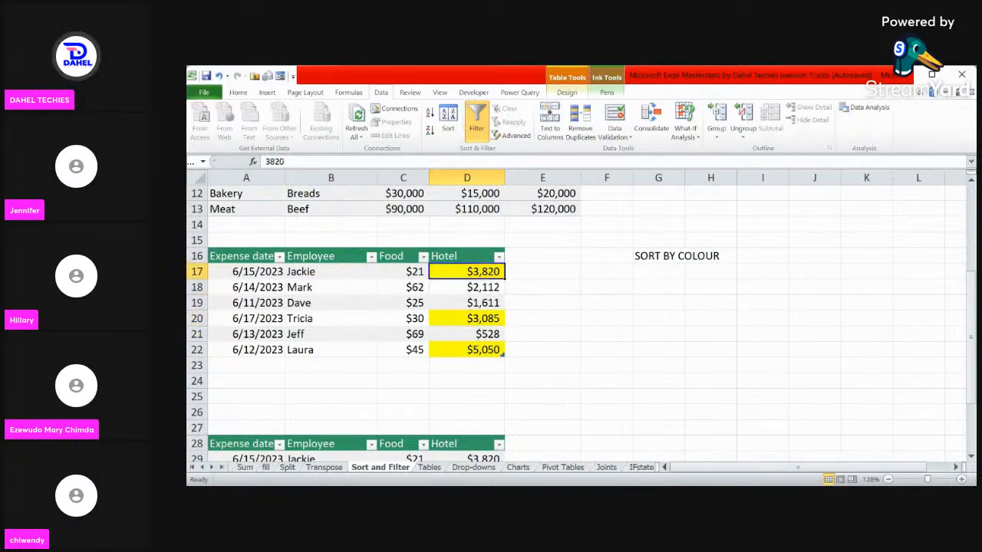
Select the expenses table A16:D22 and point out the yellow $3,085, $5,050 and $3,820 hotel cells.
drag(239, 256, 466, 350)
click(467, 318)
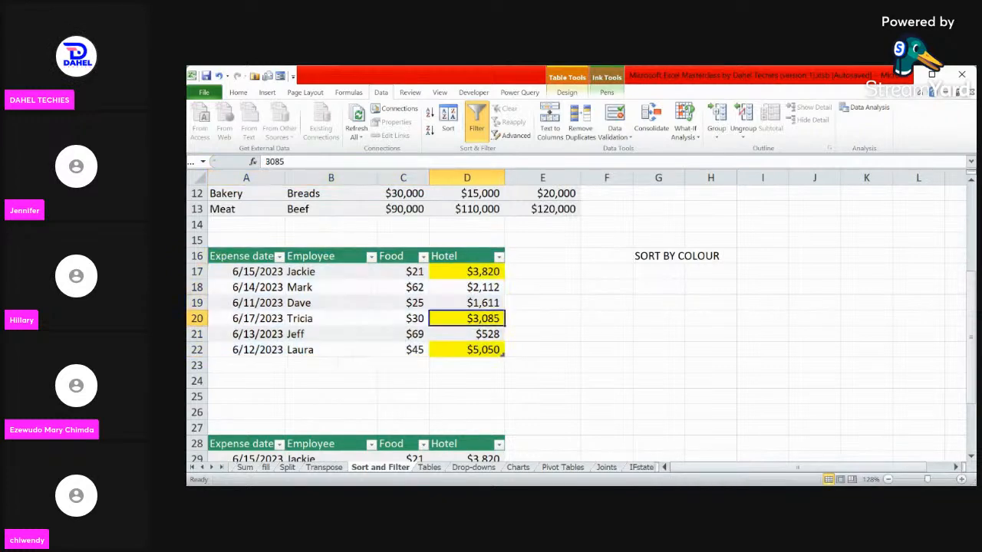
click(466, 350)
click(467, 319)
click(466, 272)
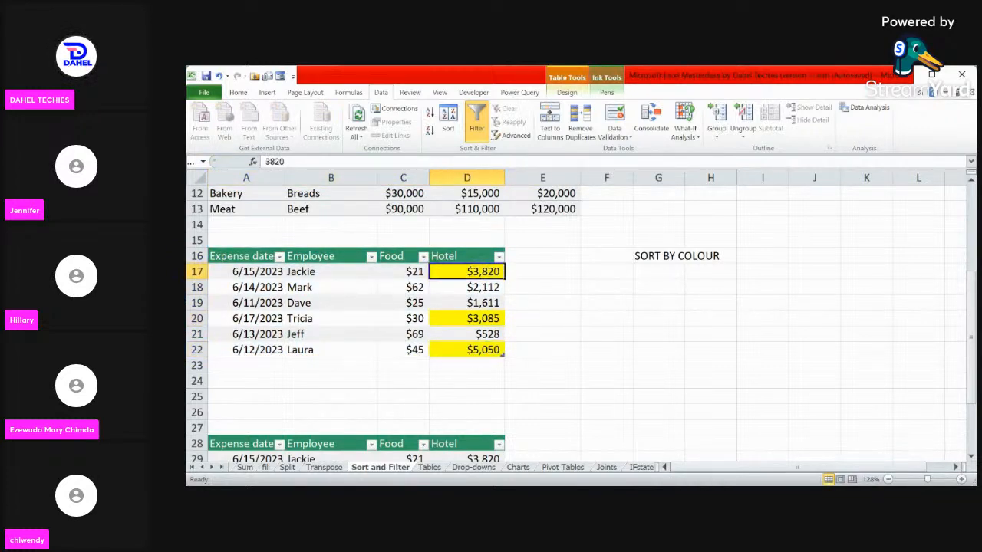
click(466, 349)
click(467, 318)
click(467, 272)
click(467, 318)
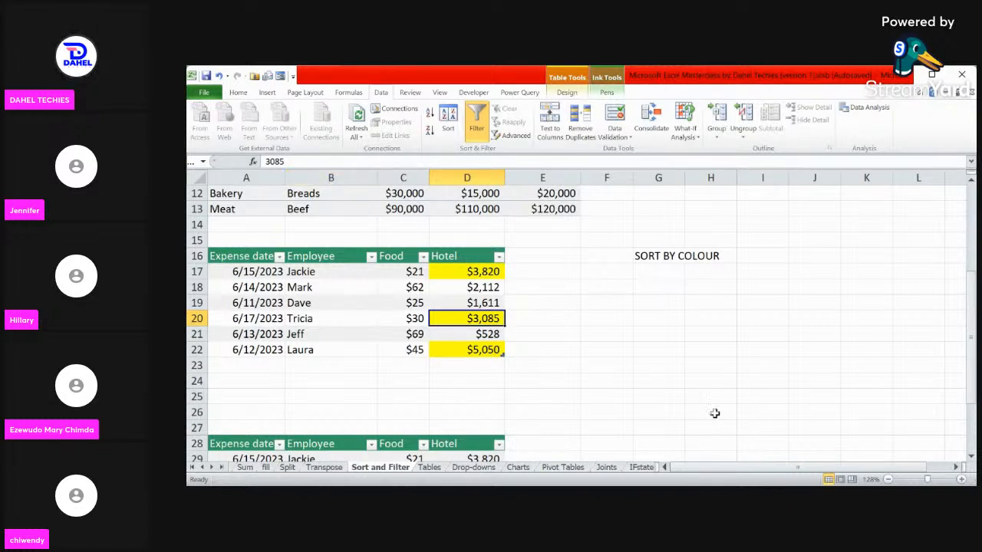
Select the Food amounts C17:C22 with the Home ribbon showing.
click(649, 352)
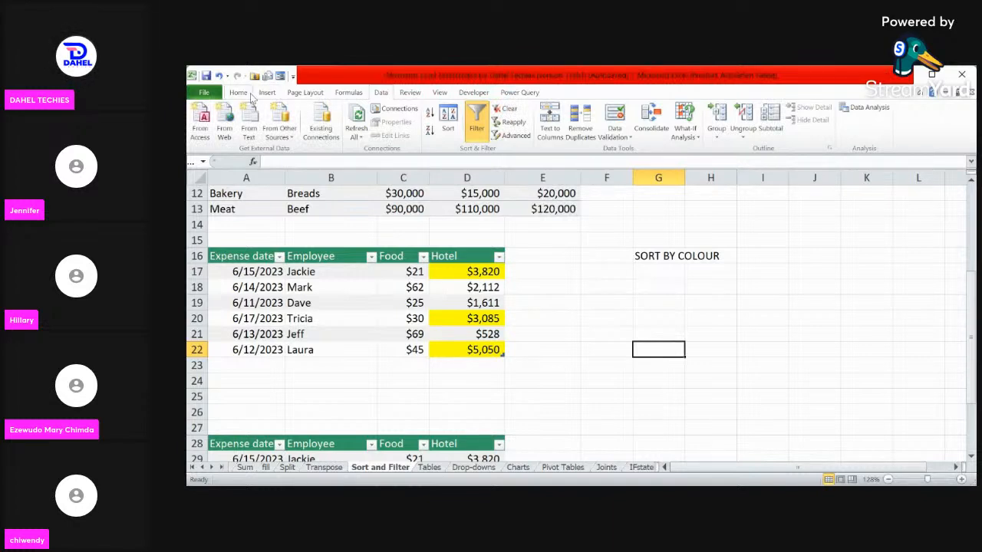
click(240, 92)
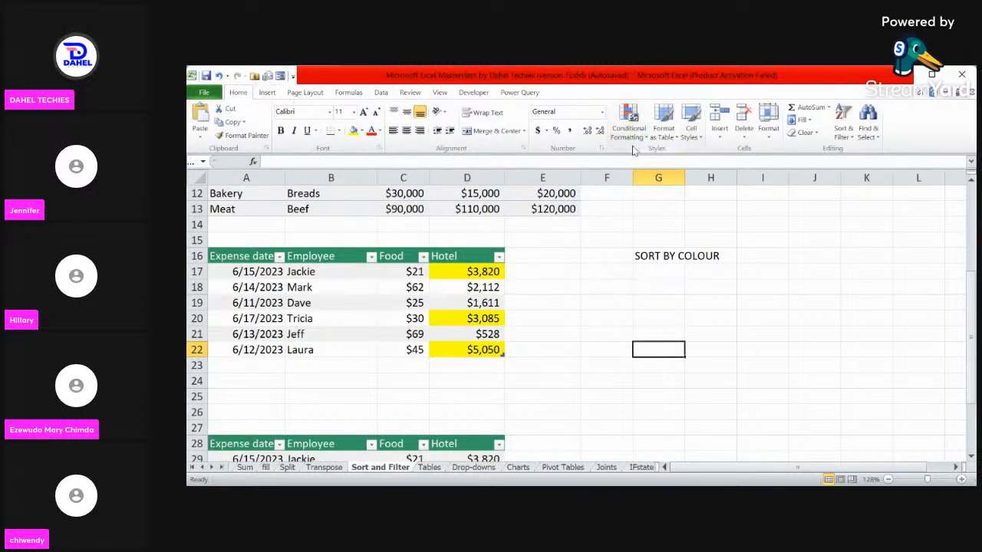
click(401, 257)
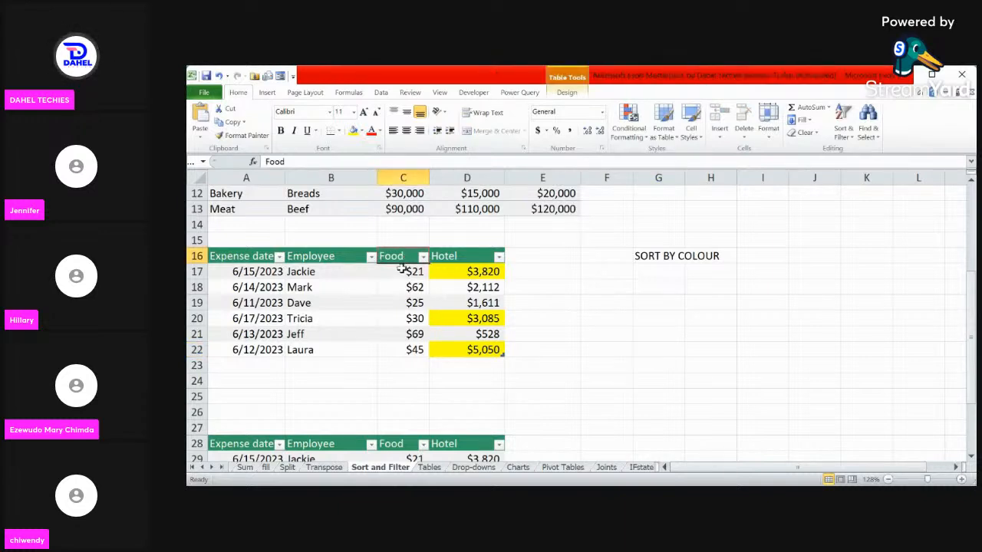
drag(401, 269, 403, 350)
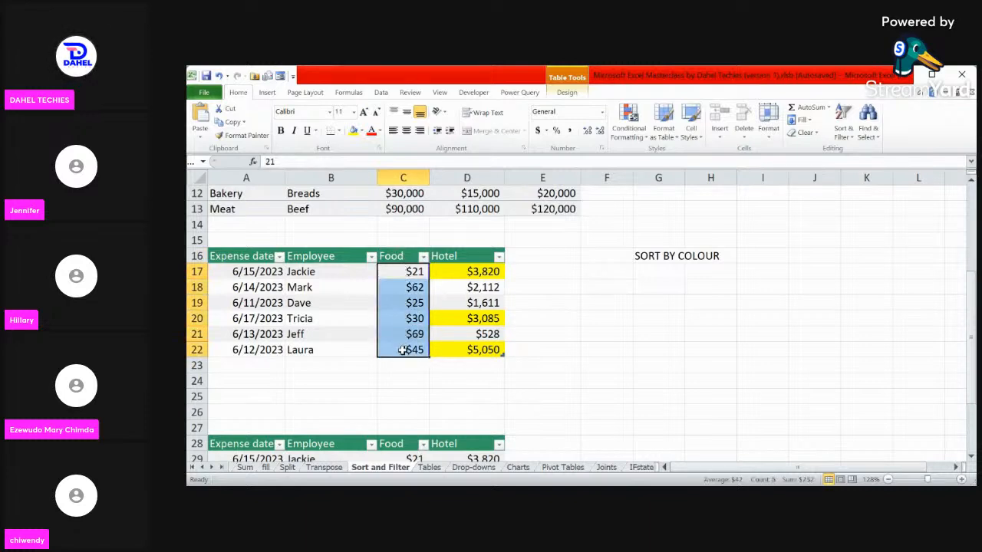
Add a Greater Than 30 highlight rule with Green Fill with Dark Green Text.
click(639, 135)
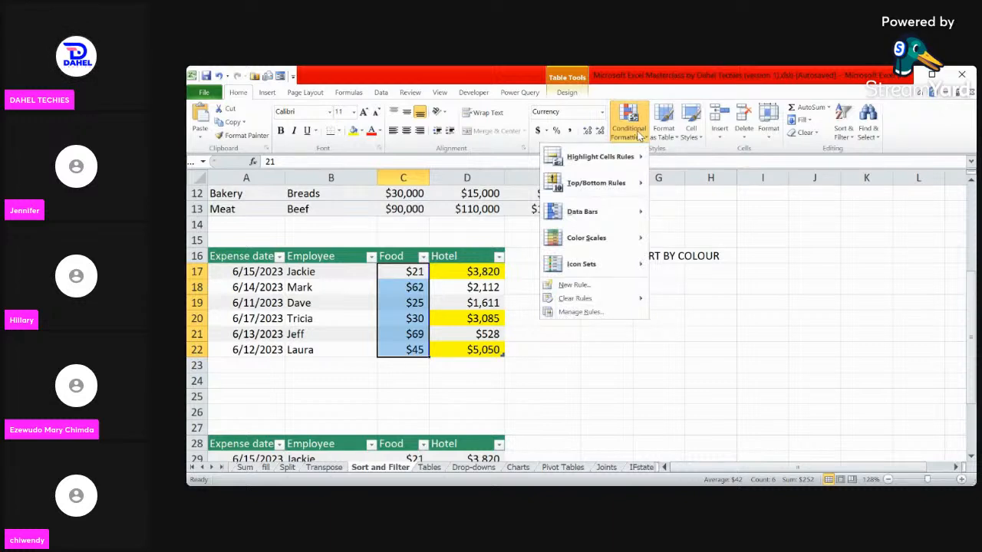
mouse_move(633, 158)
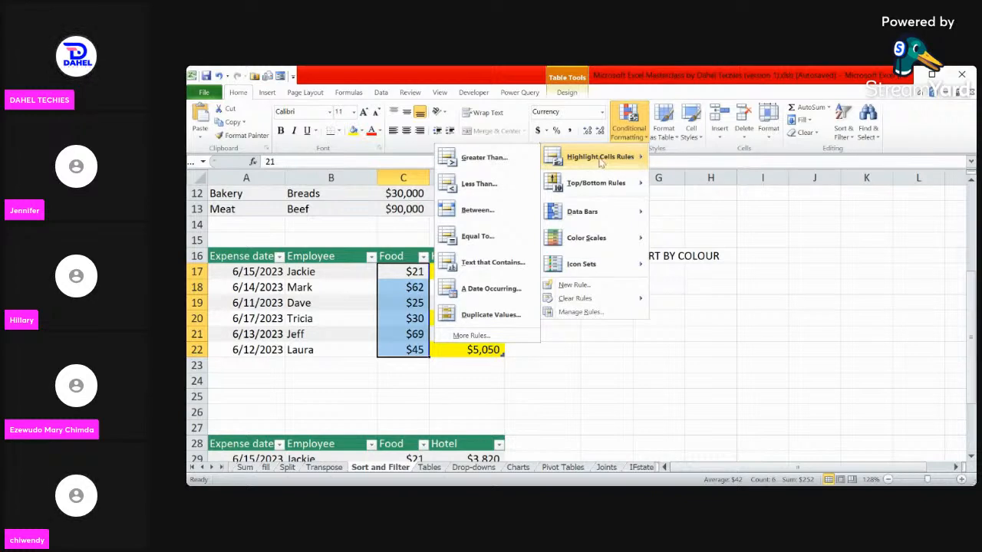
click(508, 160)
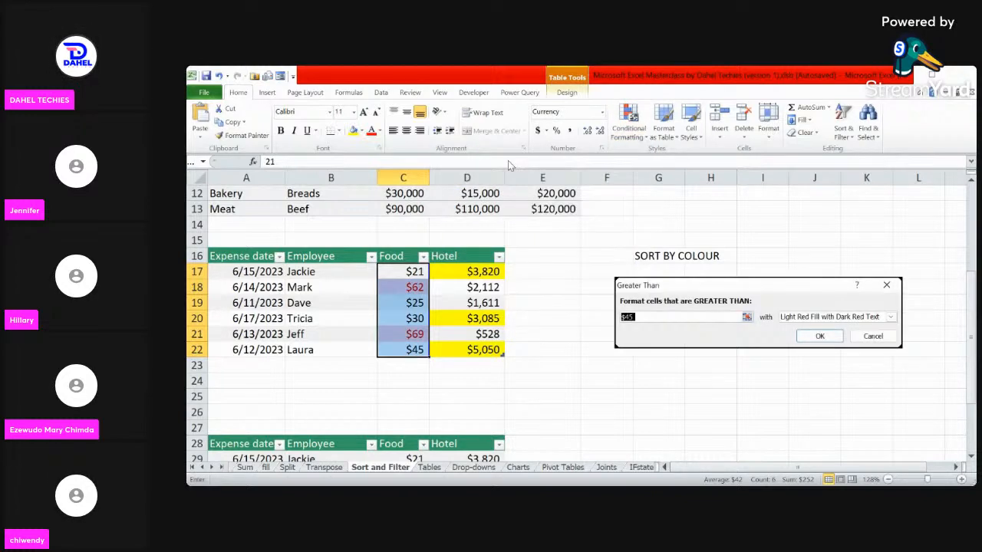
click(669, 317)
key(BackSpace)
key(BackSpace)
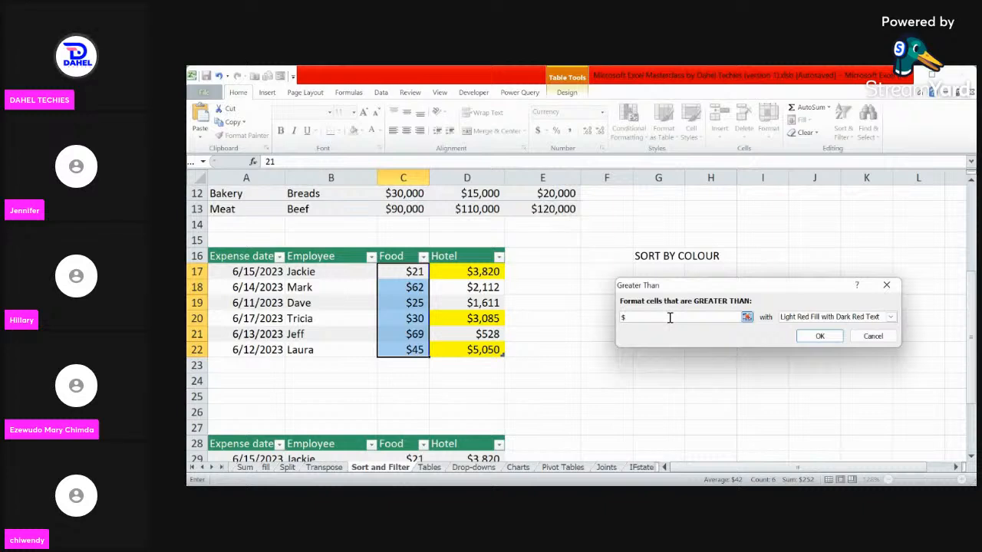
text(30)
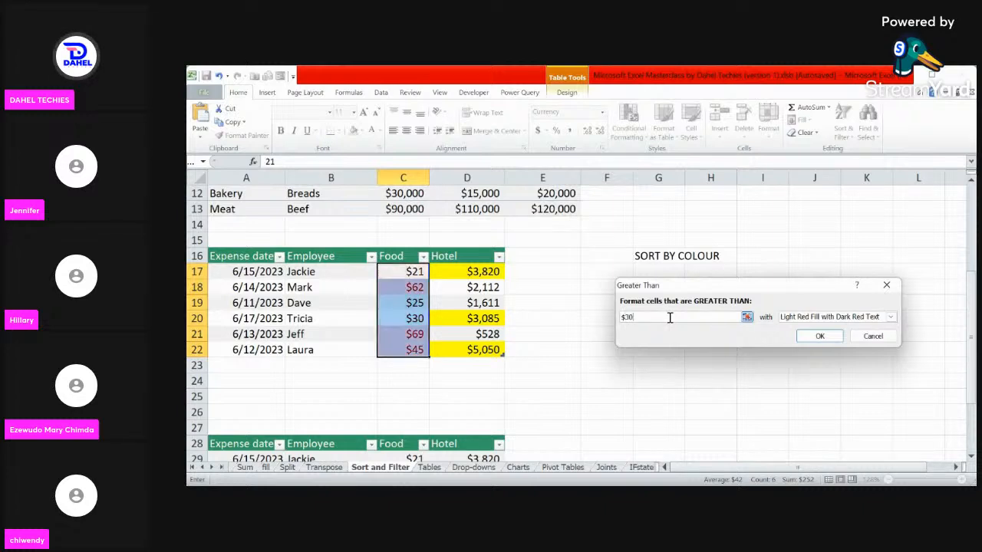
click(890, 321)
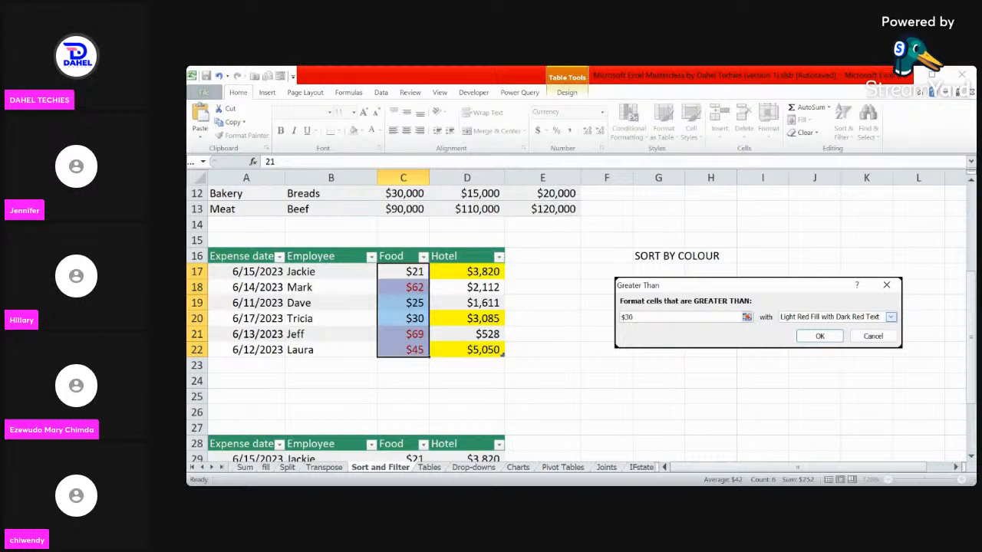
click(813, 343)
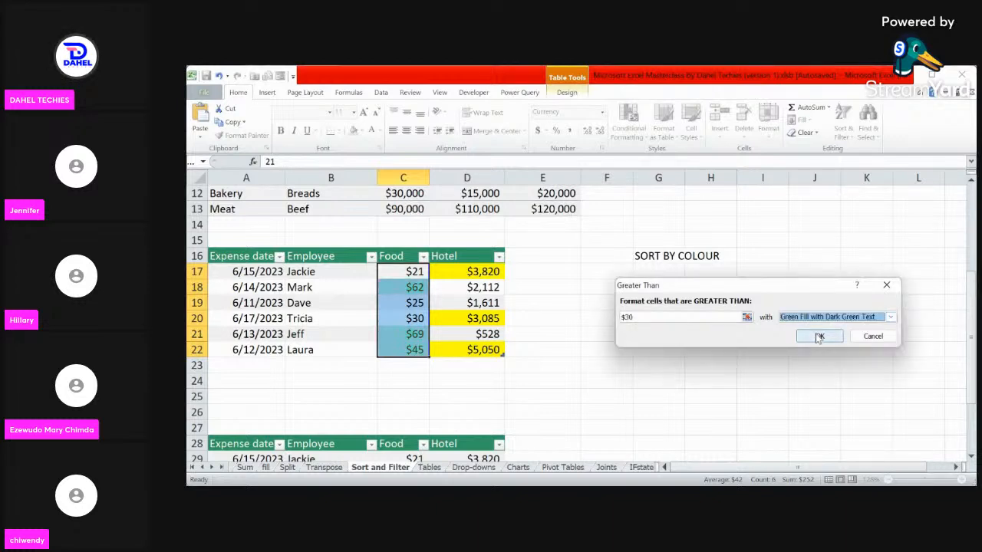
click(819, 338)
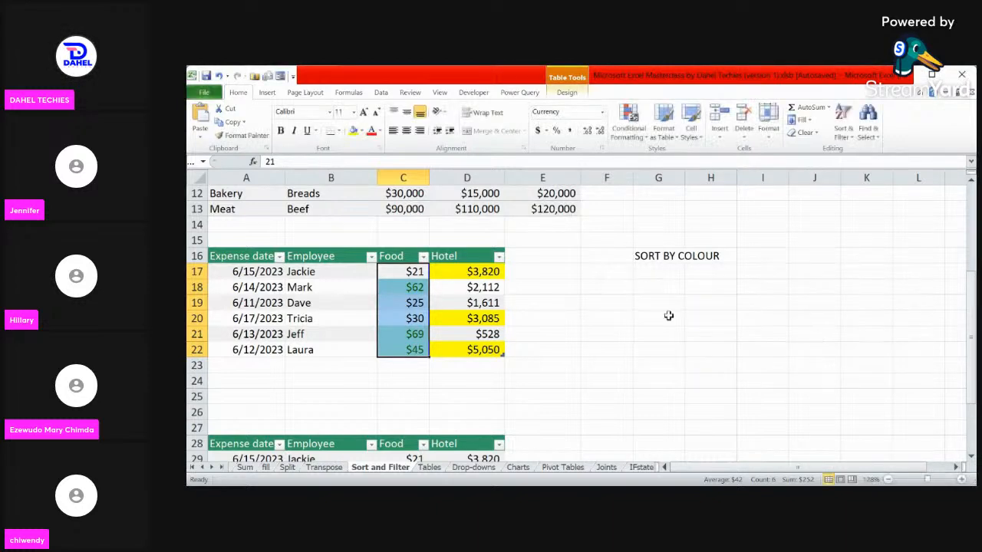
click(668, 316)
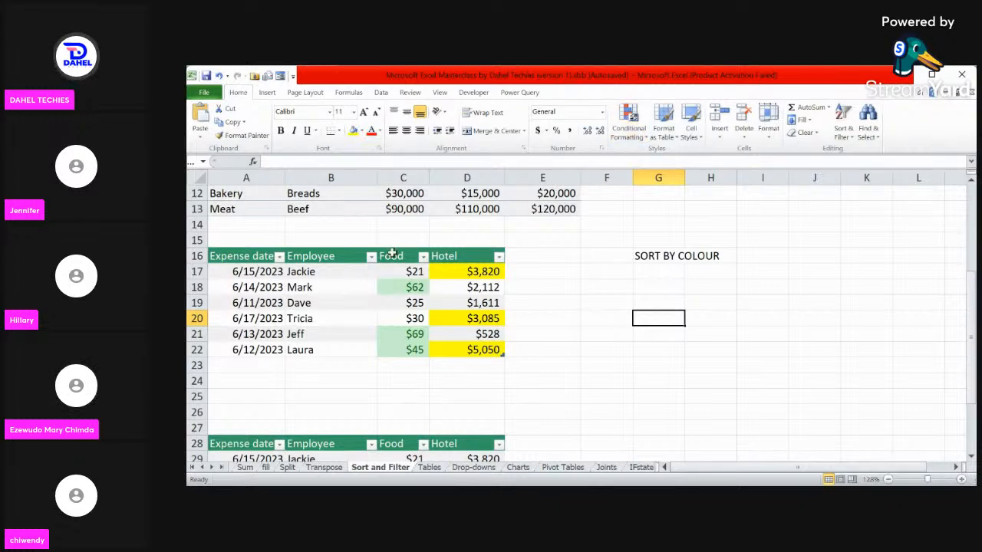
Select the Food amounts and clear their conditional formatting rules from the selected cells.
drag(394, 273, 407, 350)
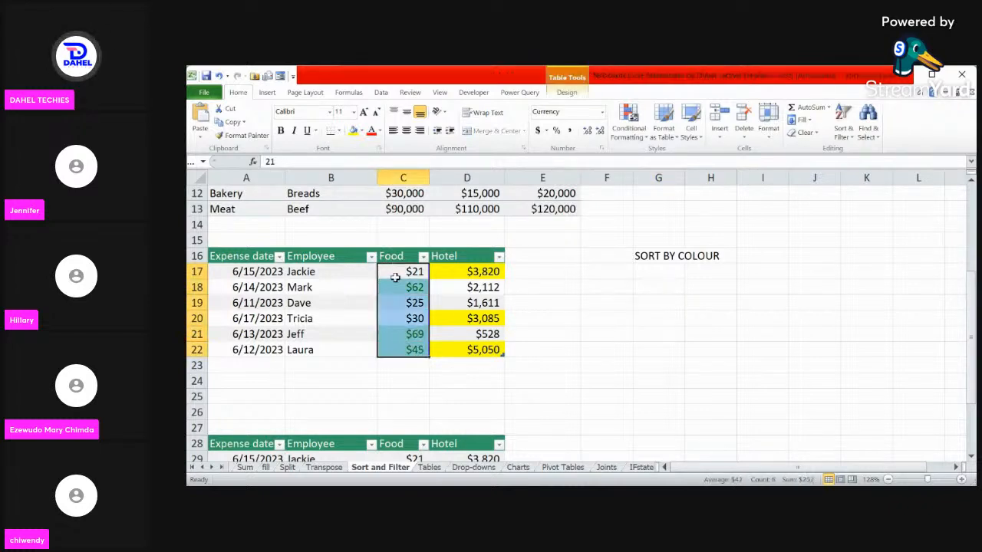
click(626, 134)
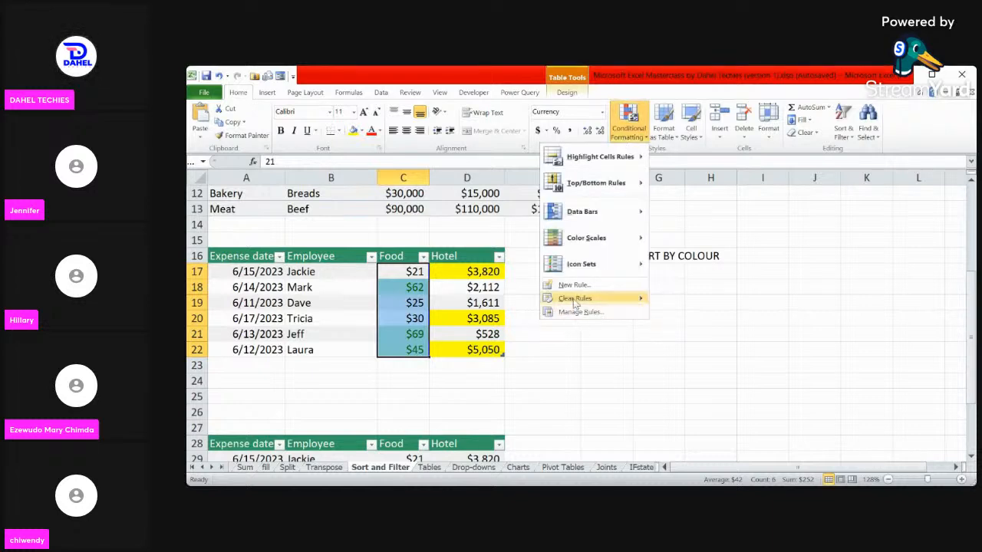
mouse_move(571, 303)
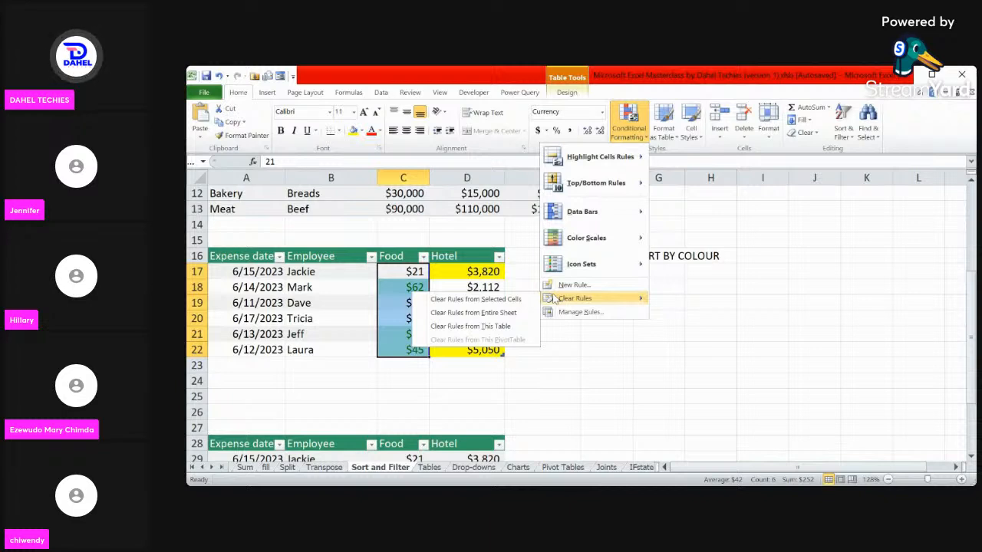
click(508, 301)
click(602, 371)
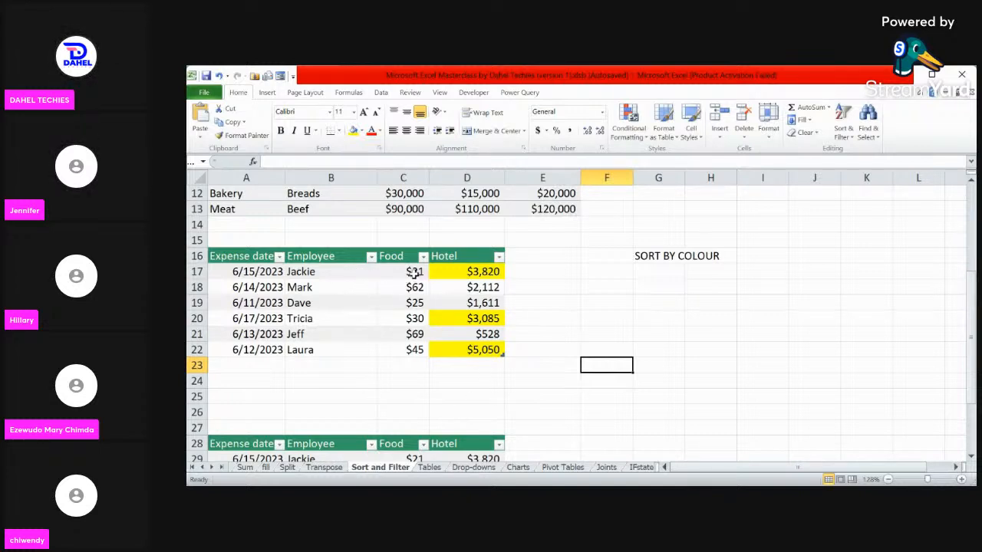
Select Food amounts C17:C22 and open a New Formatting Rule via Highlight Cells Rules > More Rules.
drag(414, 273, 420, 343)
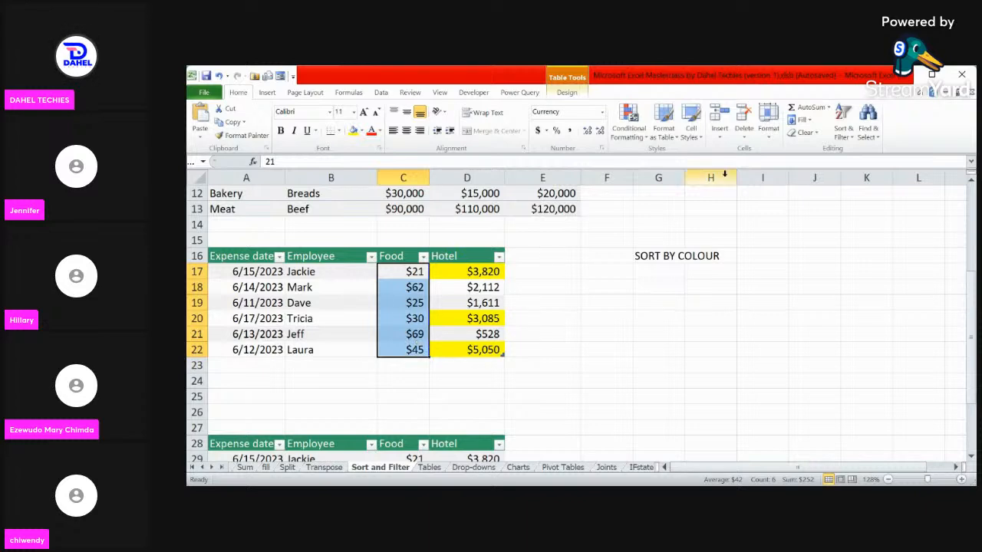
click(629, 131)
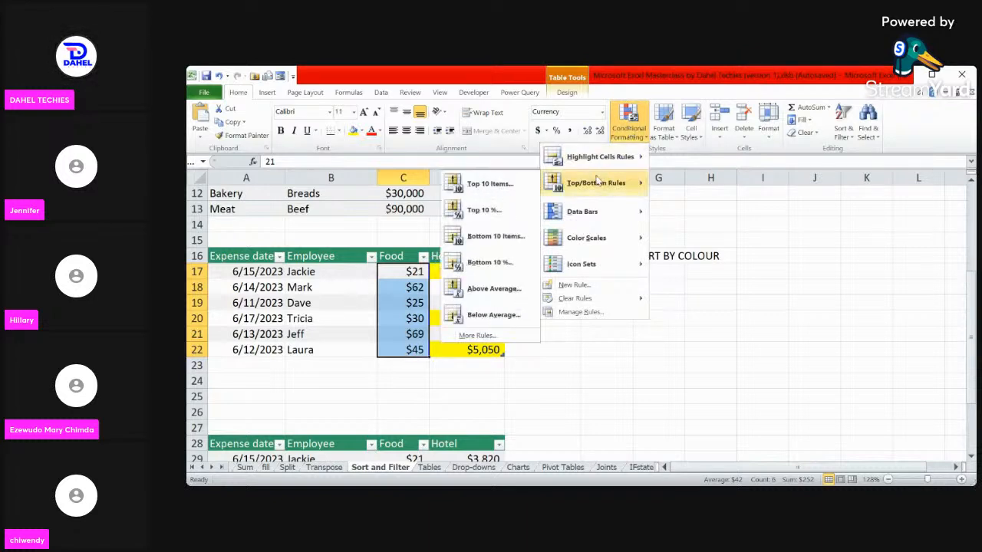
mouse_move(597, 170)
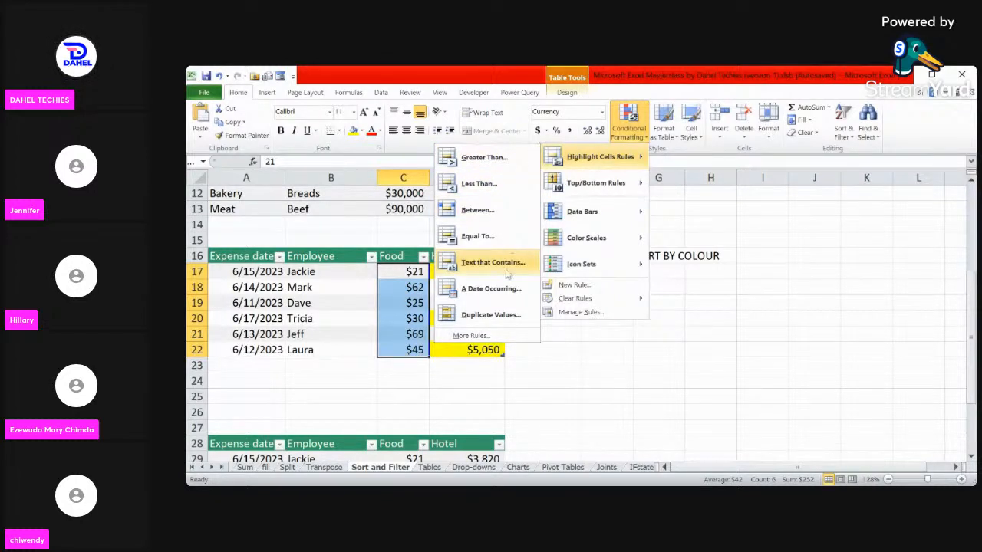
click(503, 339)
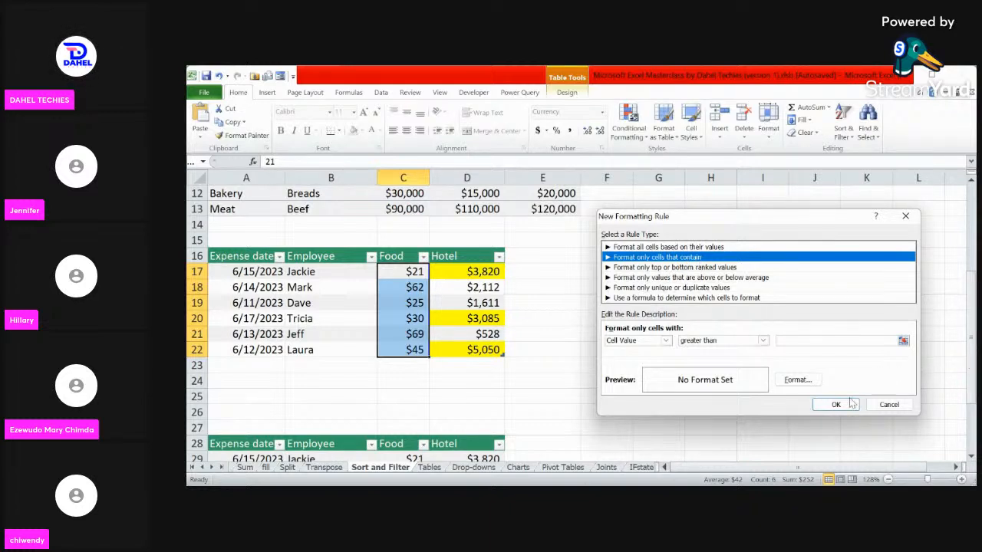
Enter 25 as the greater-than threshold and bring up the rule's Format Cells dialog.
click(805, 385)
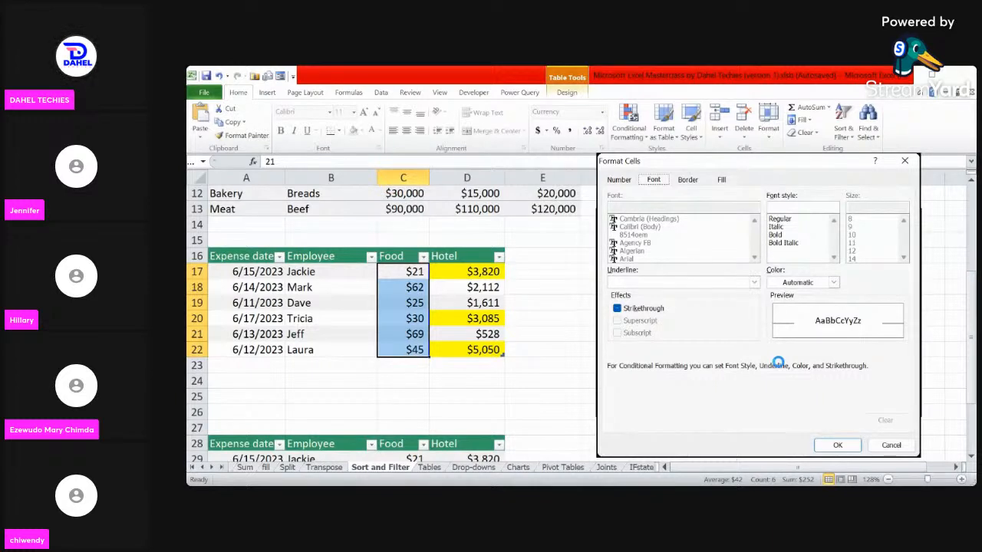
key(Escape)
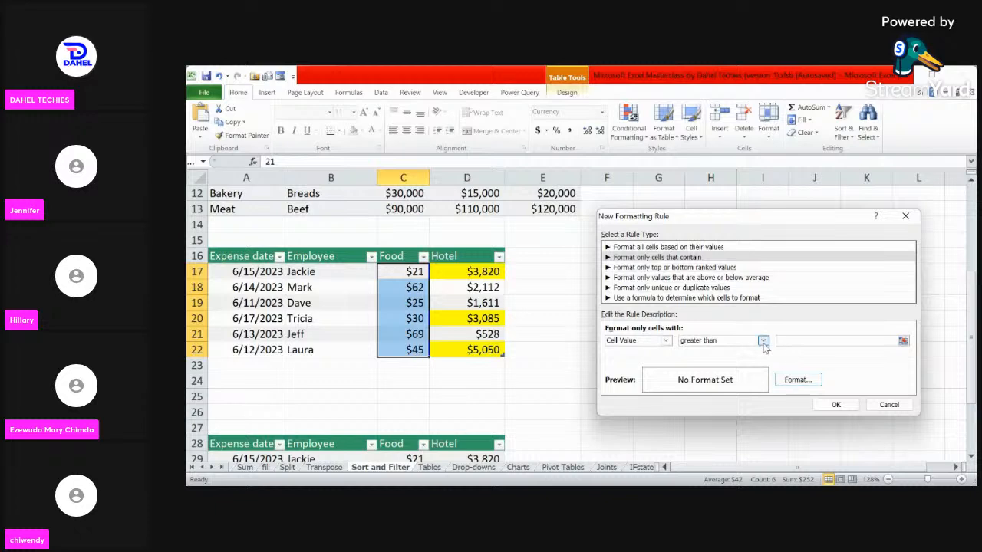
click(796, 342)
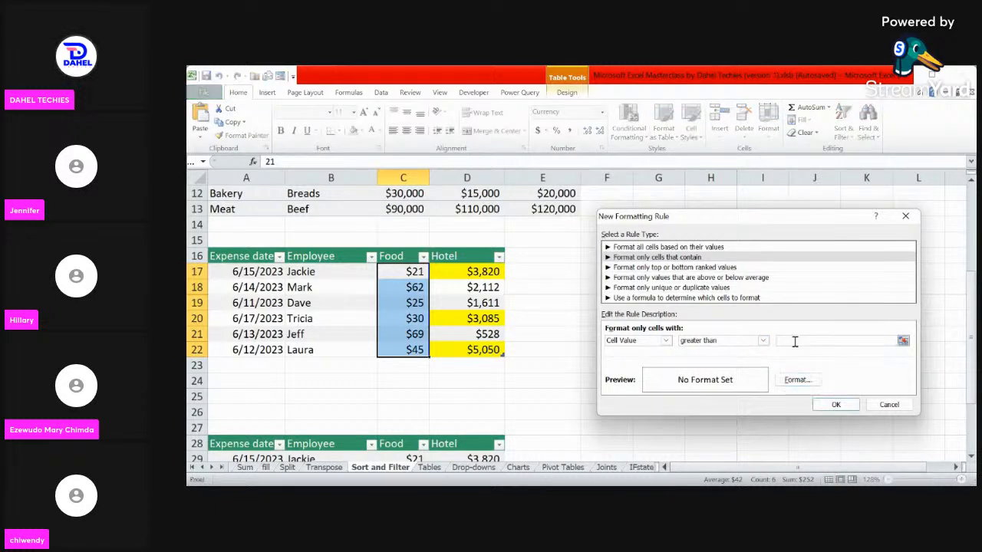
text(25)
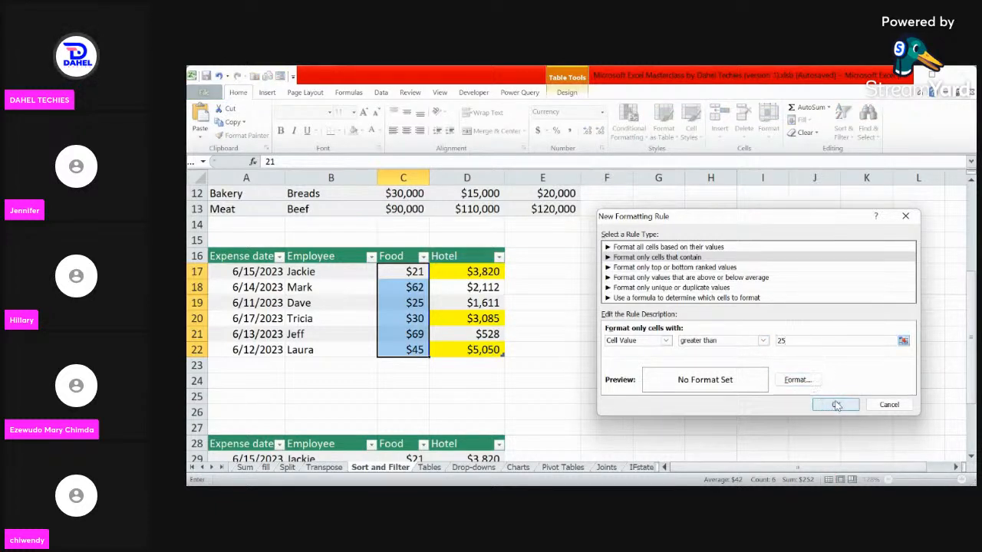
click(798, 380)
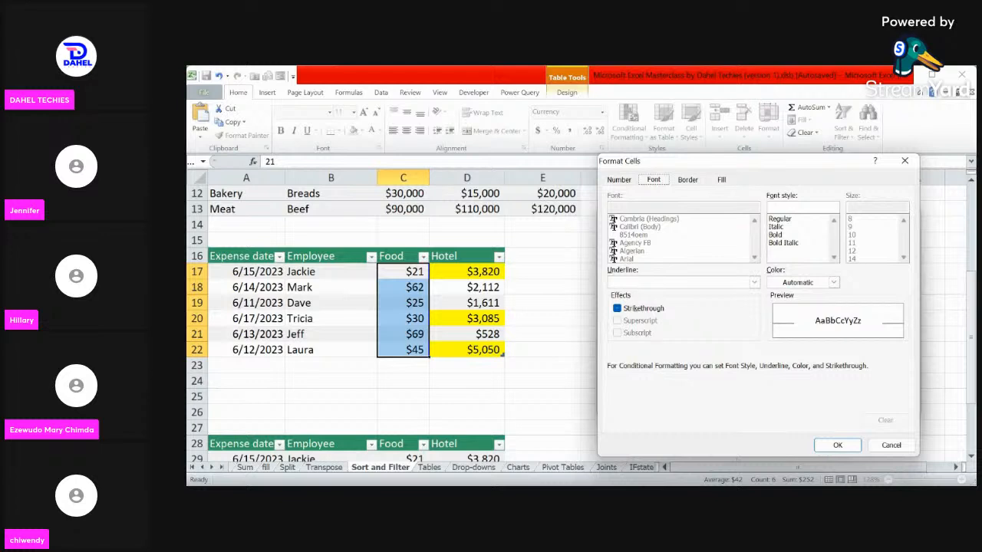
Format matching cells with a purple fill and yellow bold italic text.
click(784, 243)
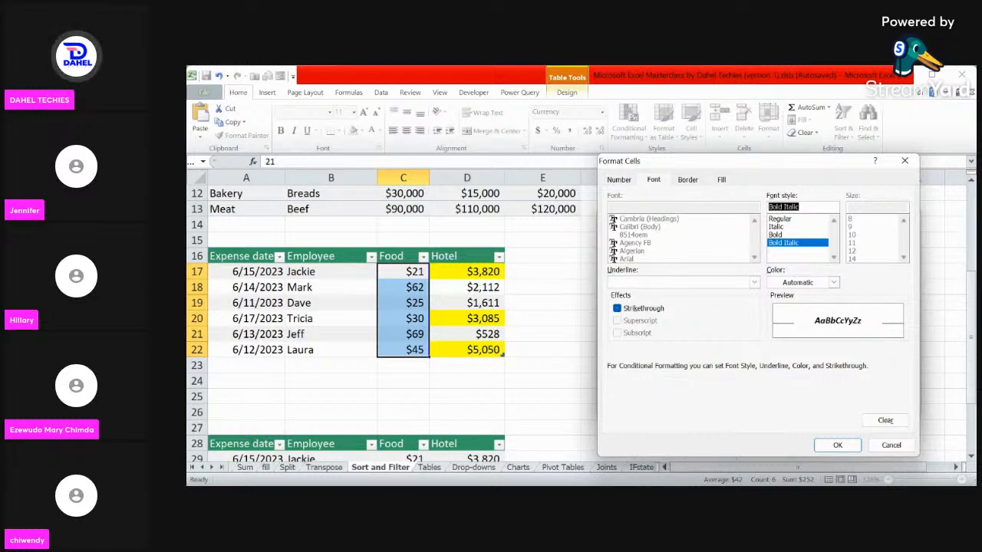
click(721, 179)
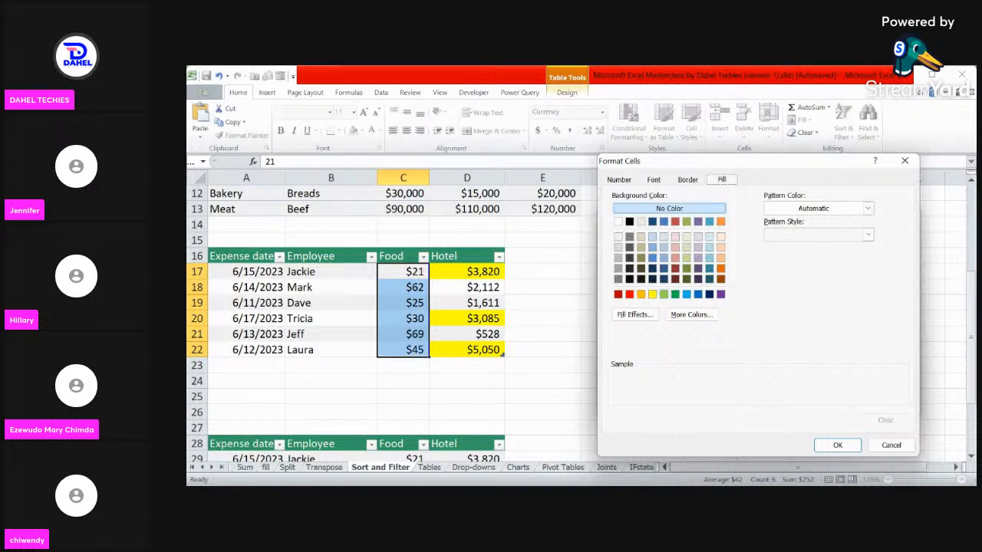
click(721, 295)
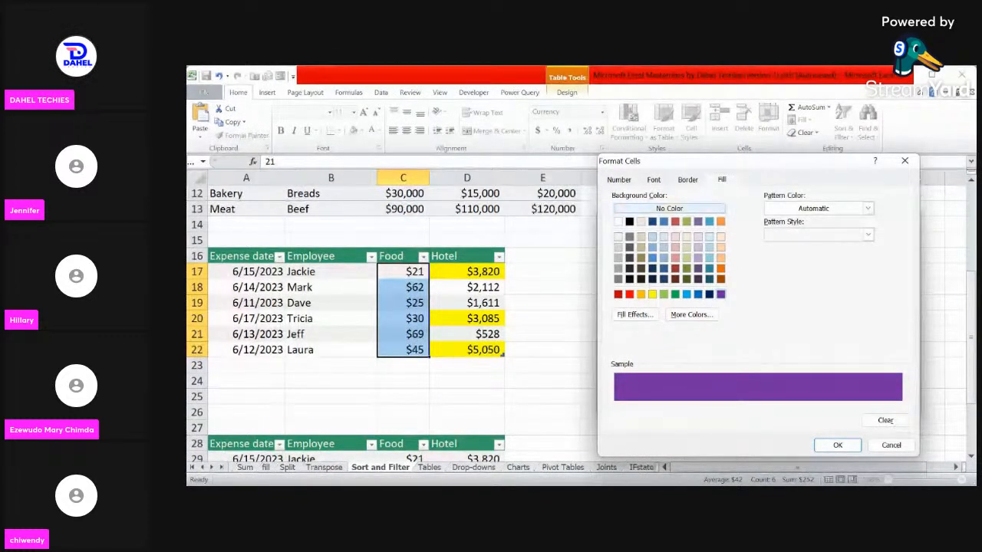
click(653, 179)
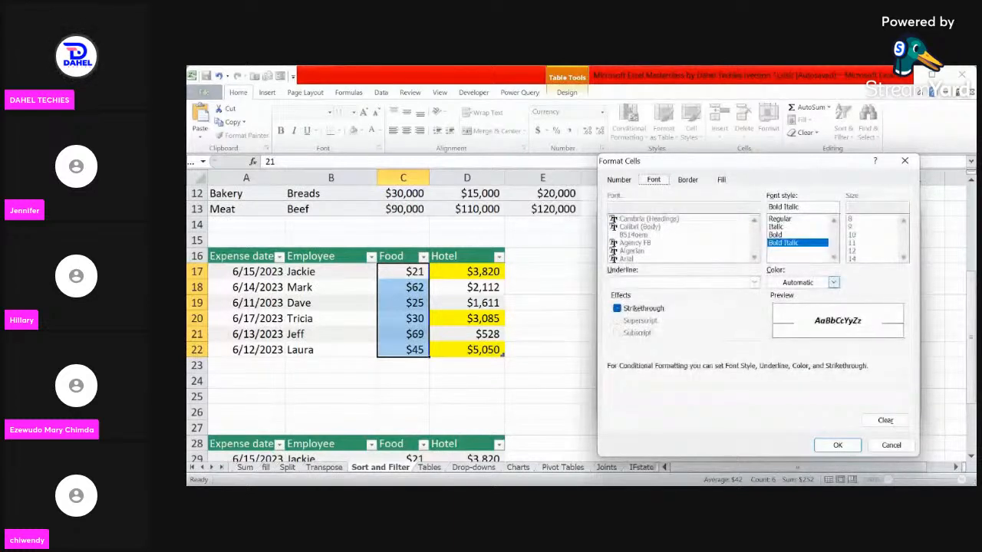
click(833, 282)
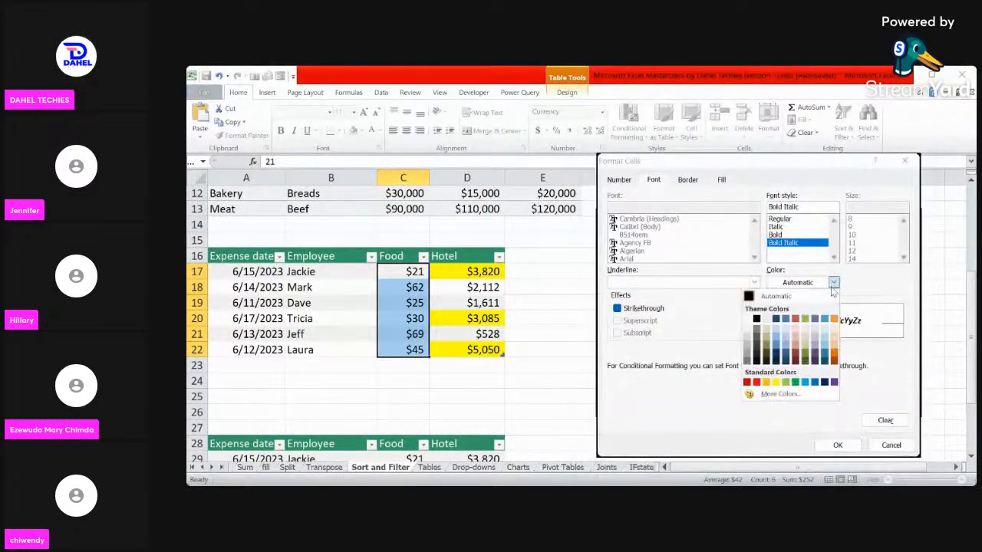
click(775, 382)
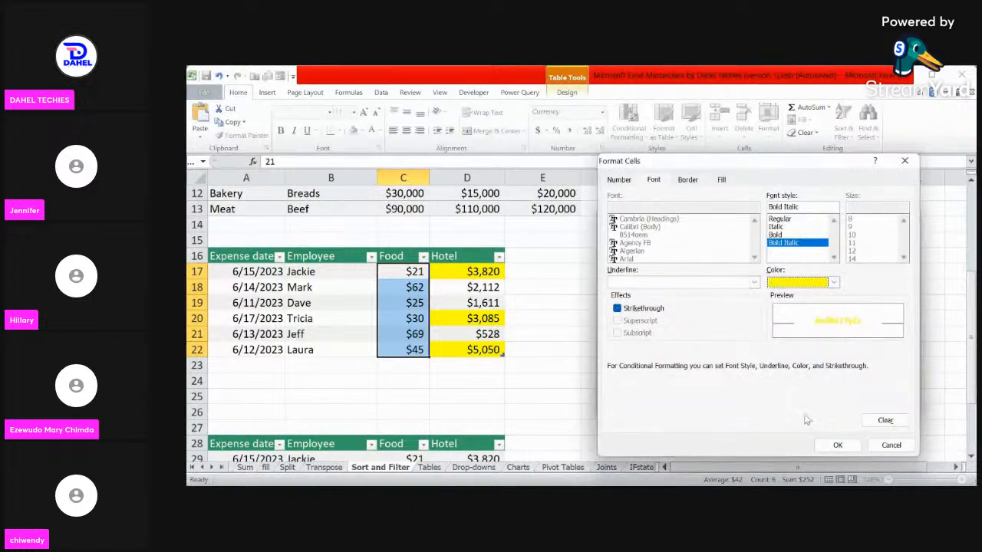
click(838, 445)
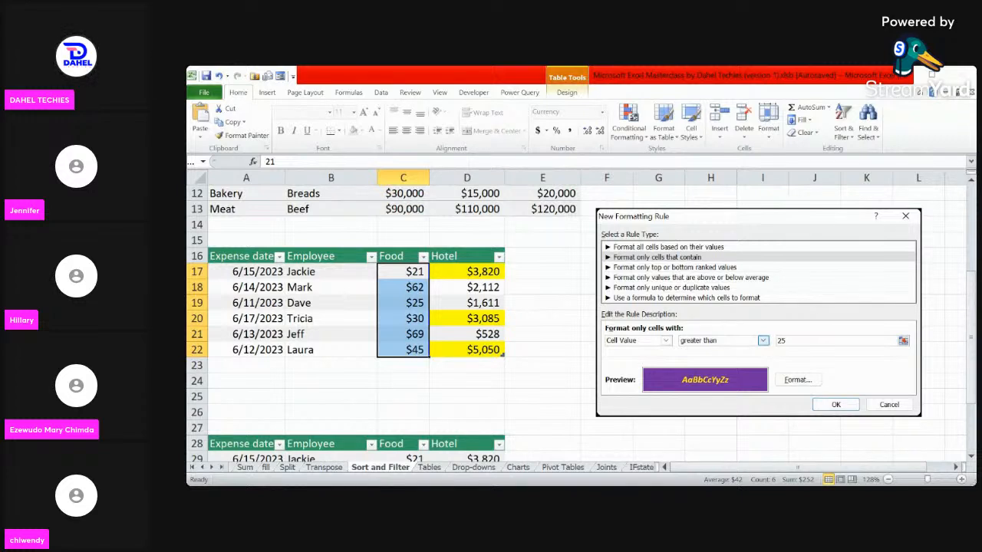
Confirm the greater-than-25 rule so $62, $30, $69 and $45 show purple with yellow bold italic.
click(690, 382)
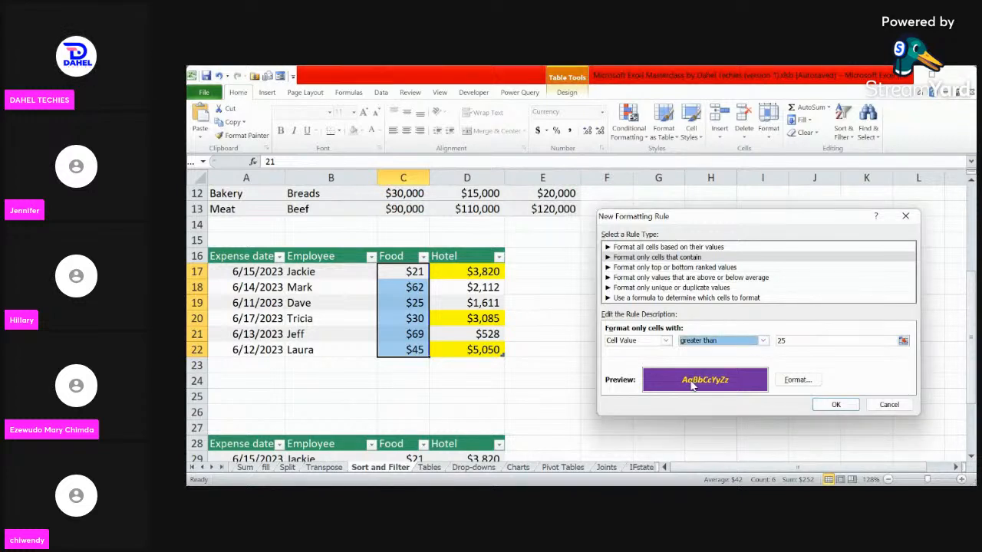
click(835, 405)
click(648, 364)
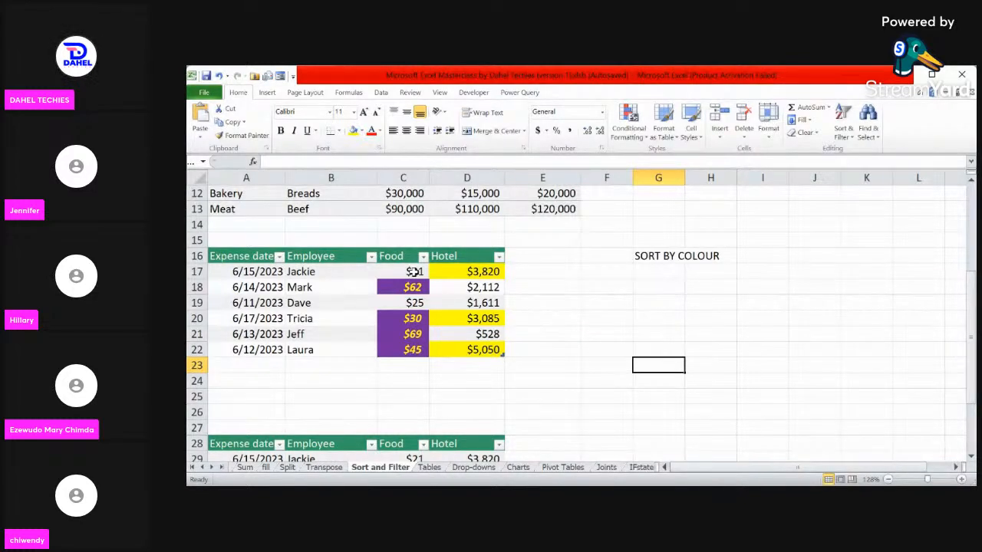
Select C17:C22 and clear the purple greater-than-25 rule from the selected cells.
drag(415, 272, 418, 349)
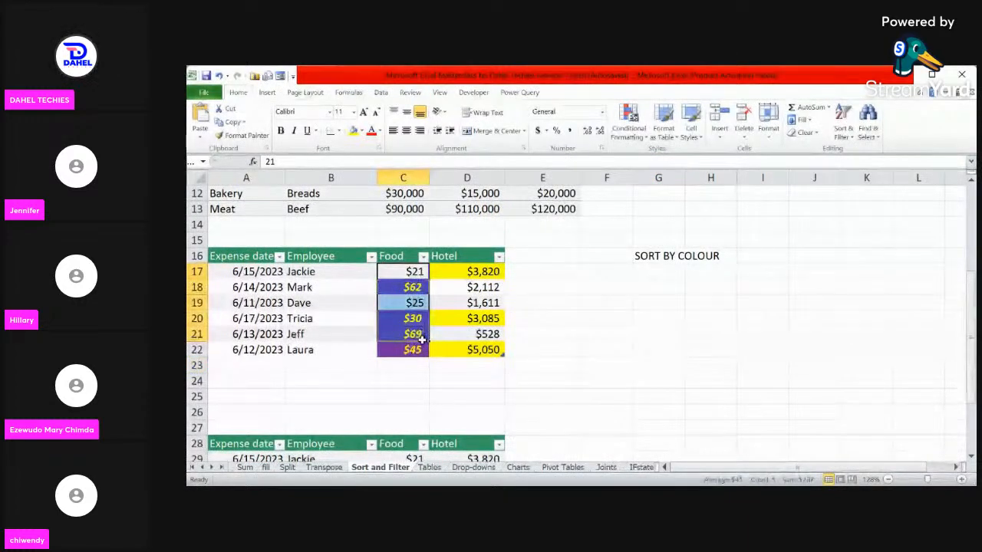
click(624, 130)
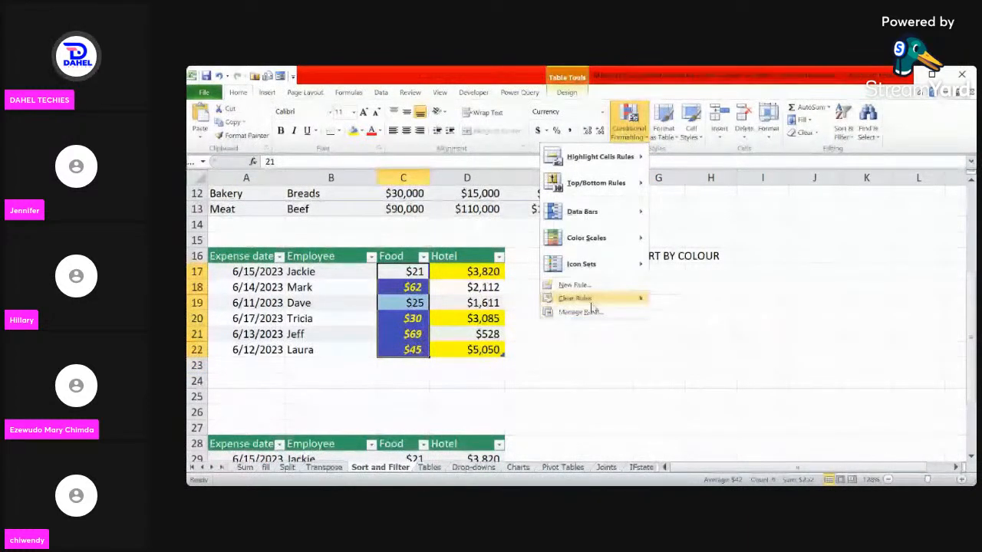
mouse_move(595, 303)
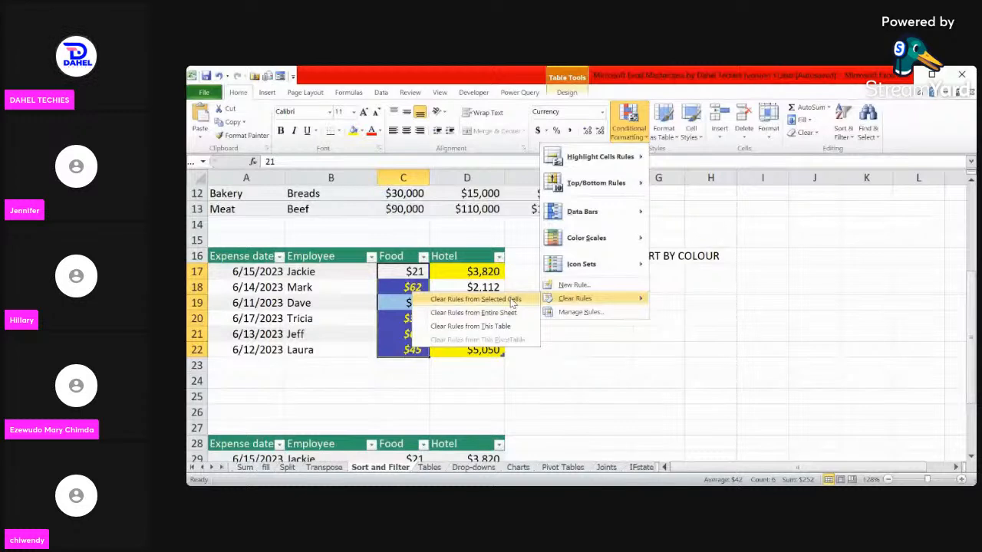
click(512, 300)
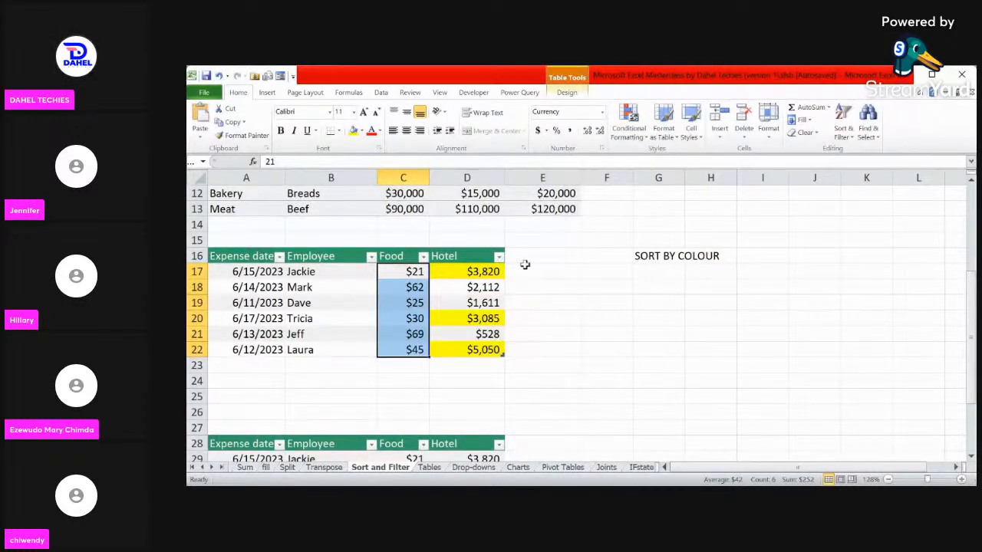
click(633, 136)
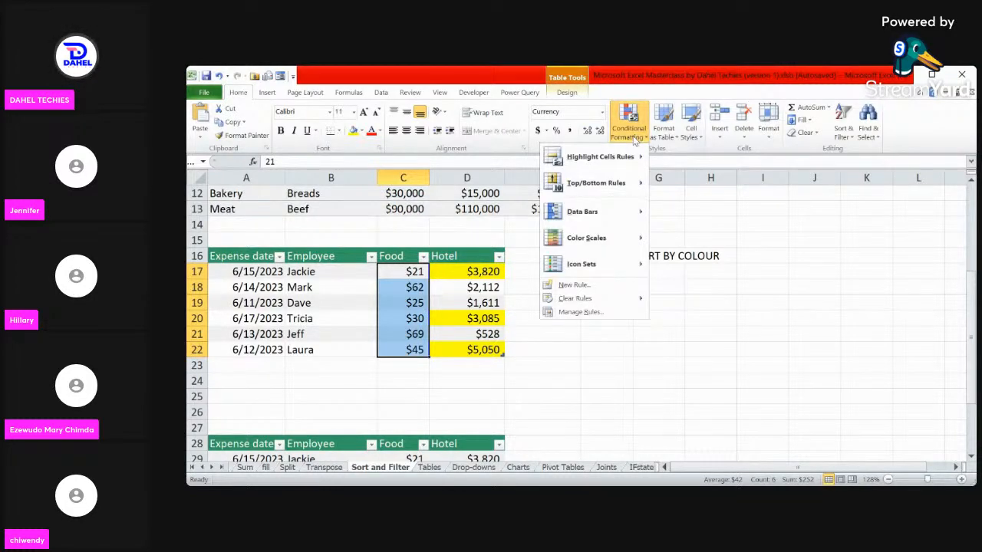
Apply Gradient Fill Red Data Bars to the Food values C17:C22.
mouse_move(614, 192)
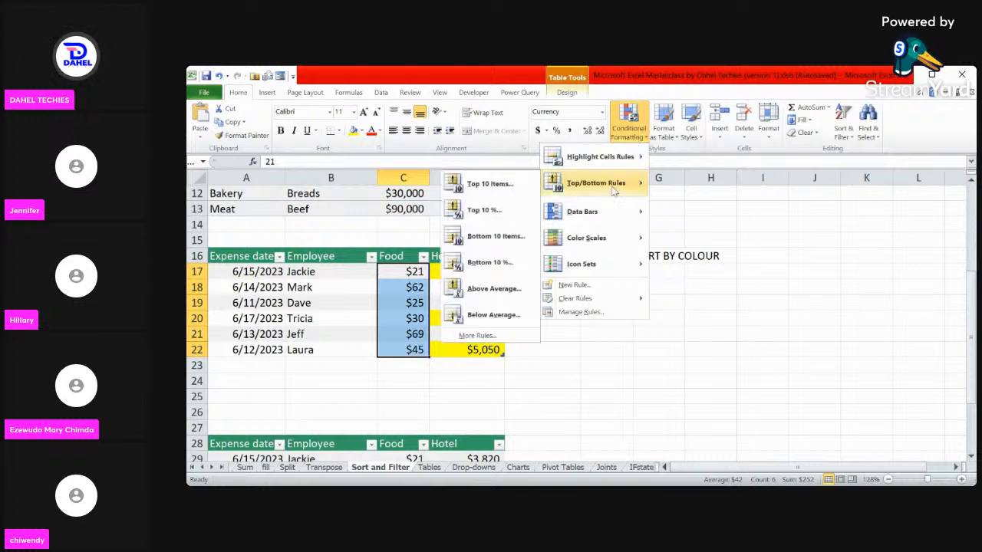
mouse_move(606, 212)
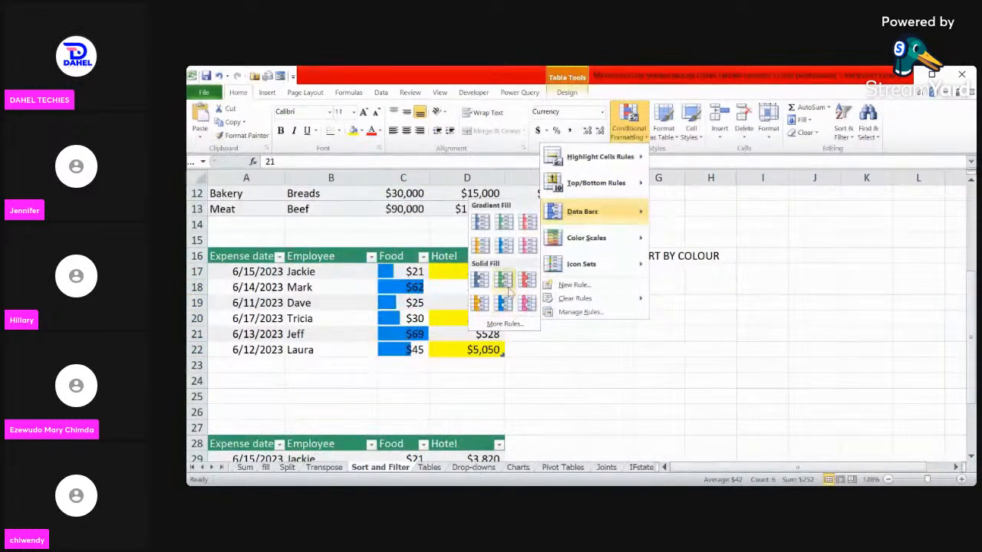
click(531, 227)
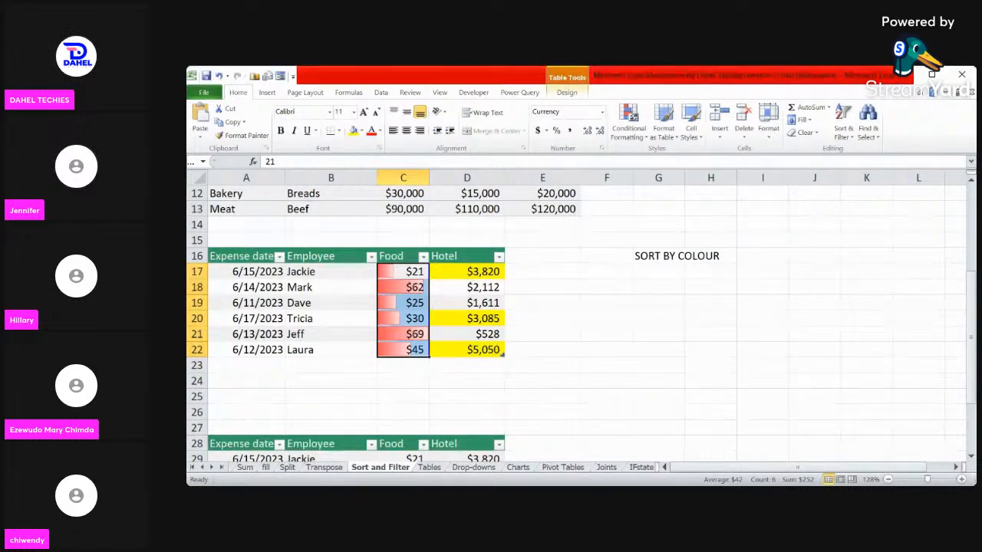
key(alt+Tab)
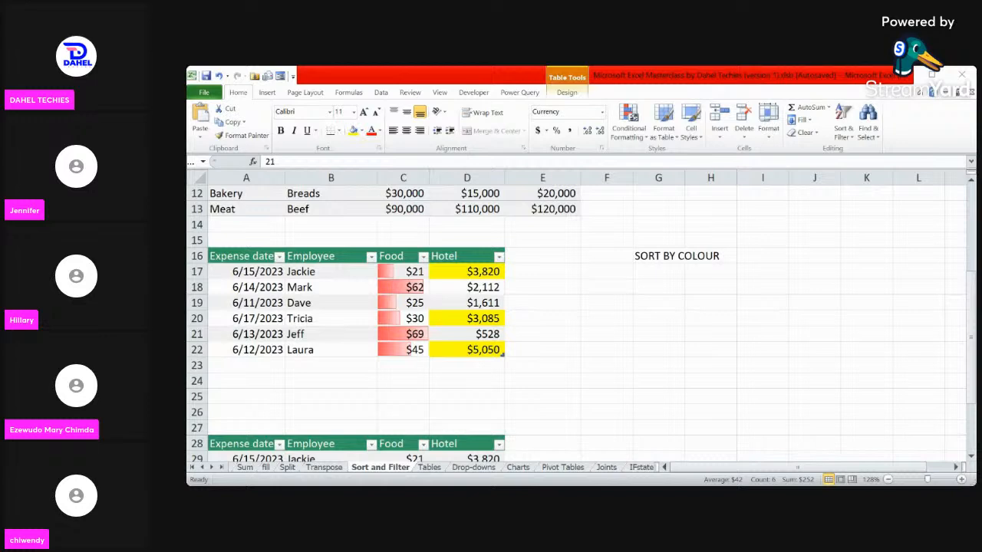
key(alt+Tab)
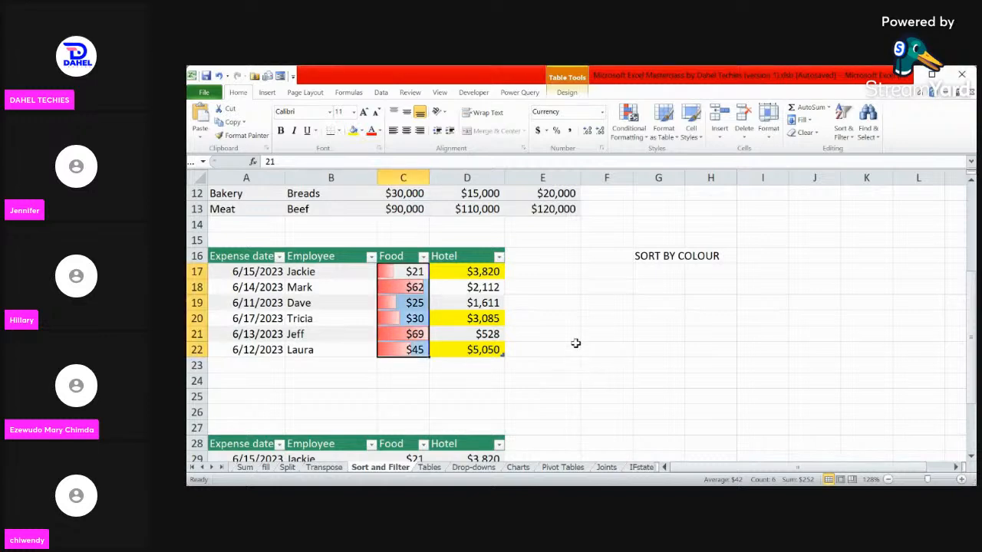
click(560, 316)
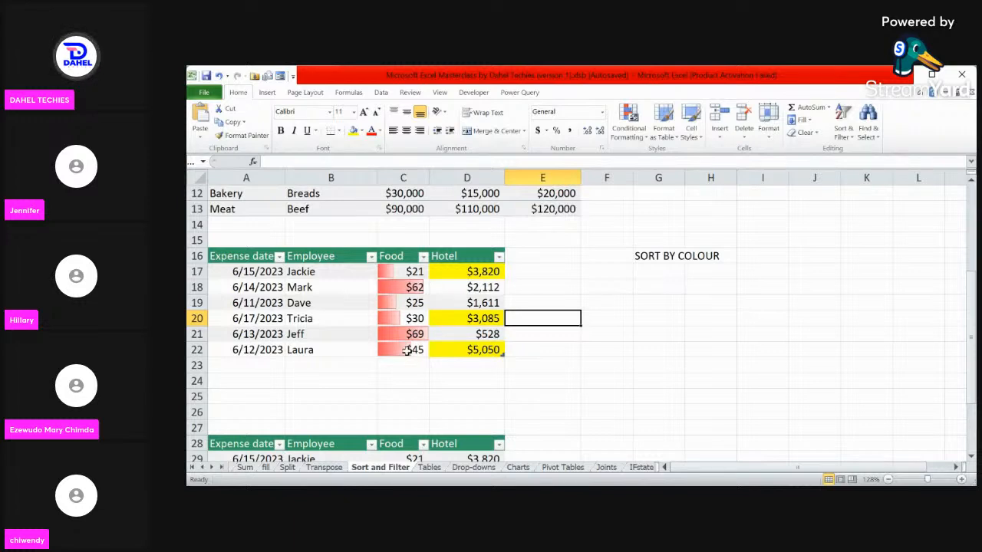
Clear the red data bars from Food values C17 through C21.
click(394, 271)
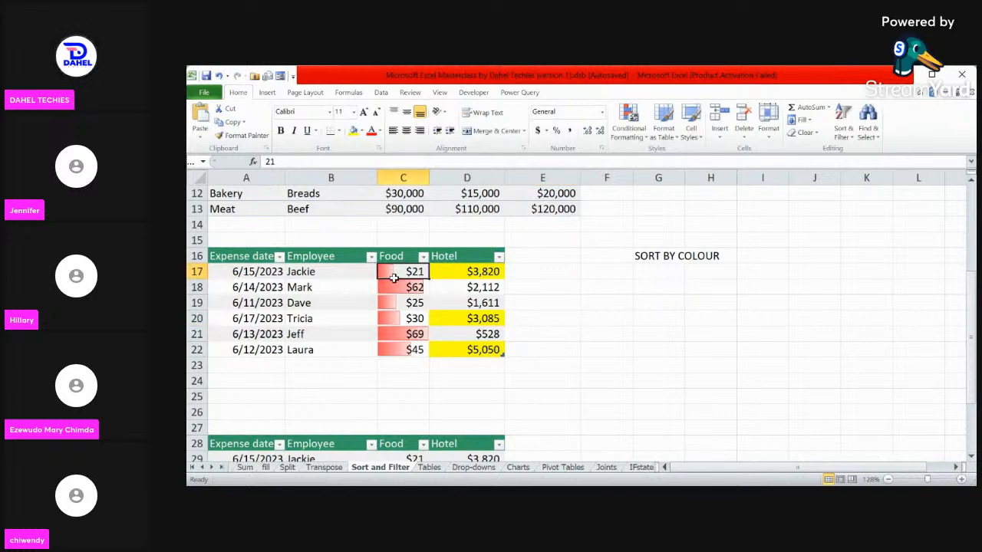
drag(393, 278, 410, 341)
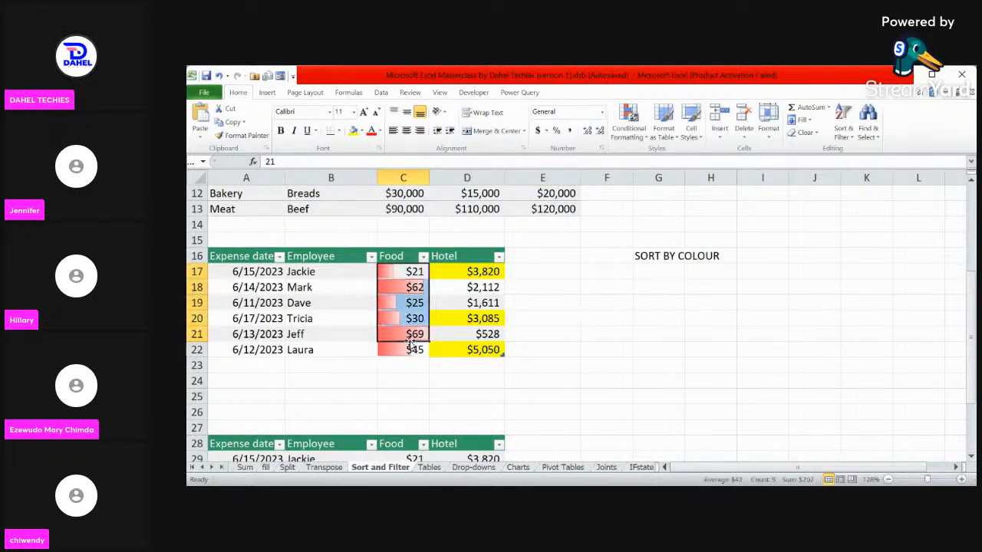
click(638, 136)
mouse_move(547, 298)
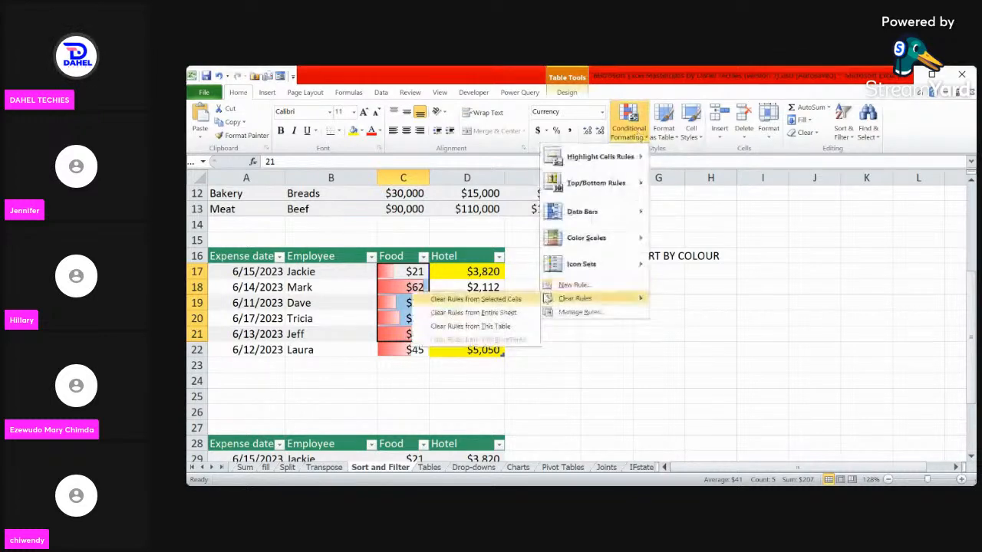
click(476, 300)
click(634, 134)
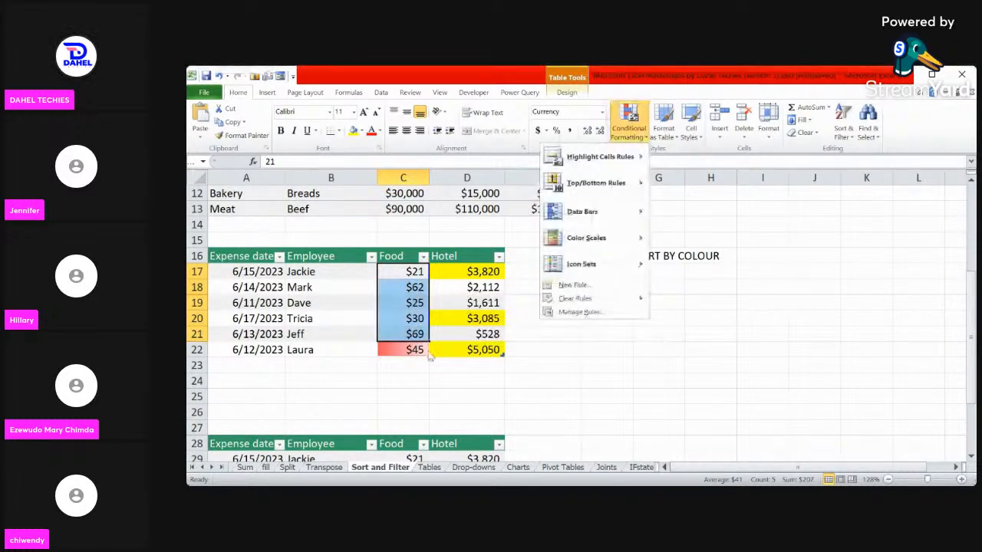
click(429, 355)
Clear the remaining data bar from C22, then reselect all of C17:C22.
click(419, 349)
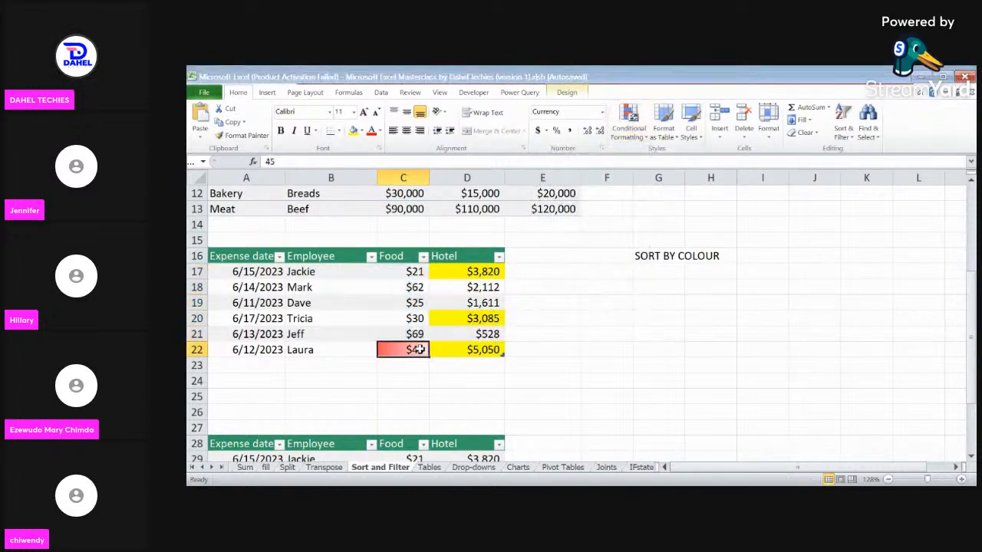
click(638, 143)
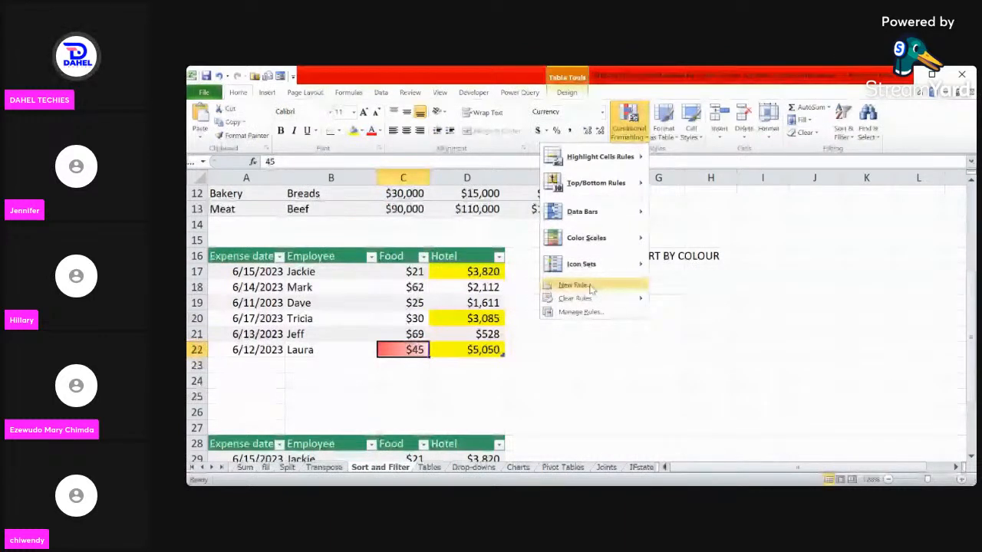
mouse_move(591, 298)
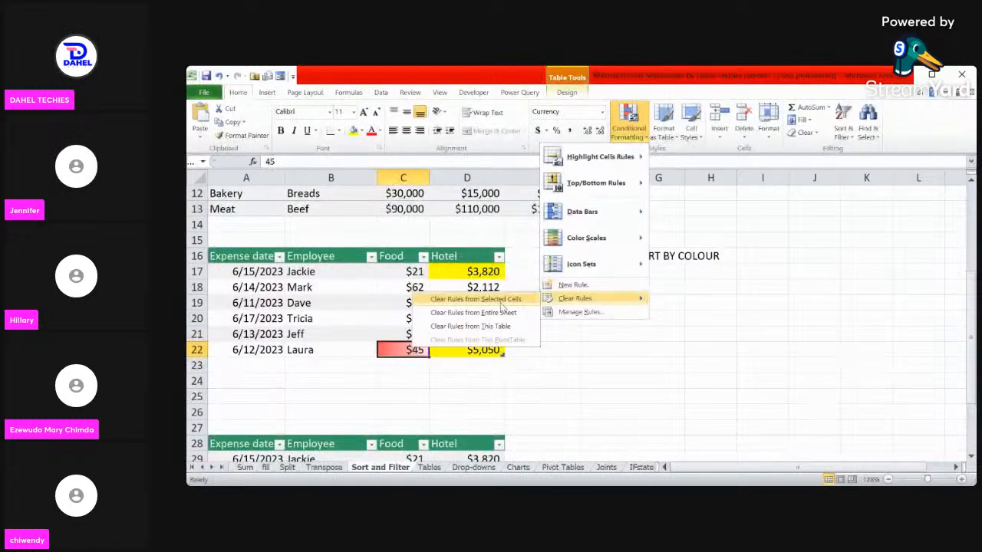
click(475, 299)
drag(402, 272, 403, 349)
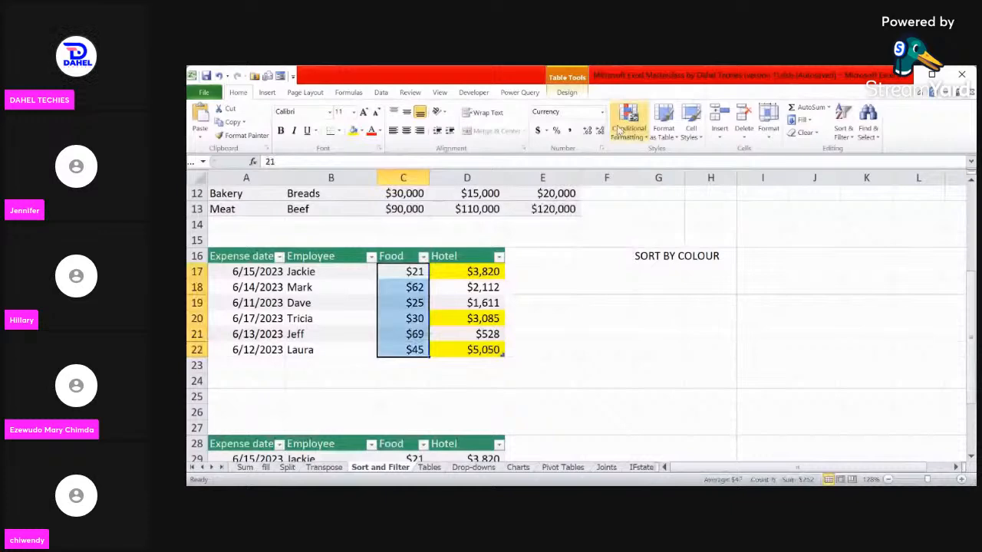
click(618, 130)
mouse_move(617, 235)
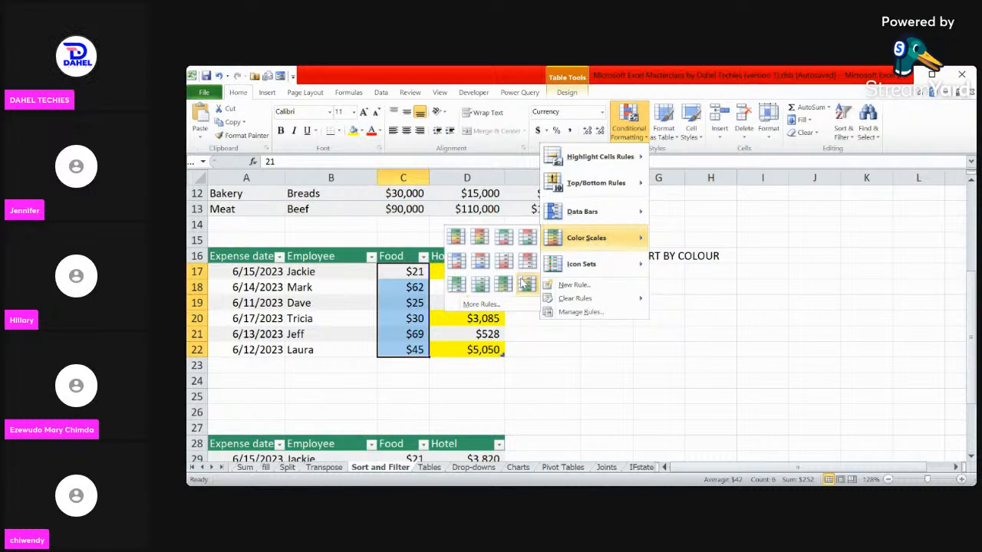
Browse the Conditional Formatting menu past Color Scales to the Icon Sets choices.
mouse_move(580, 263)
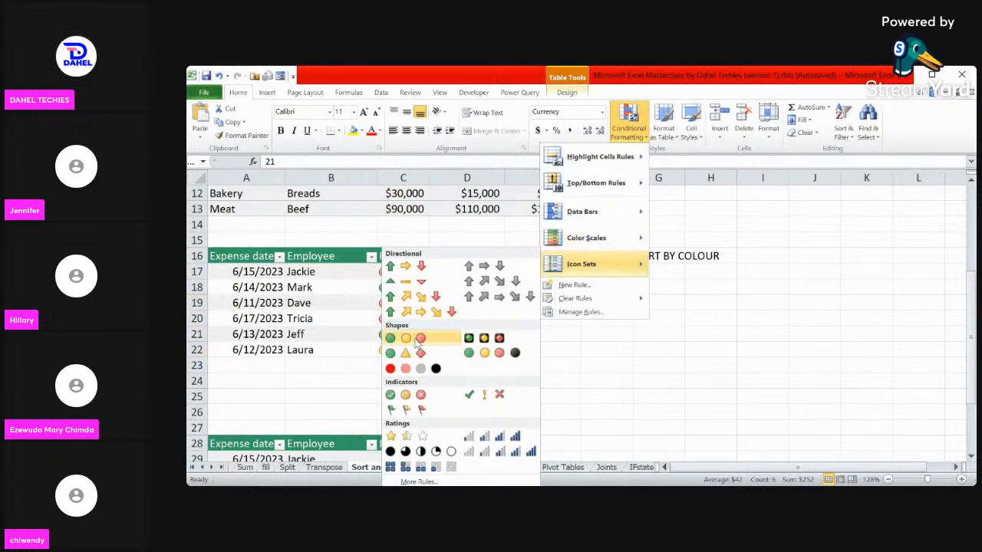
Apply three traffic-light icons to the Food amounts, then reselect C17:C22.
click(415, 339)
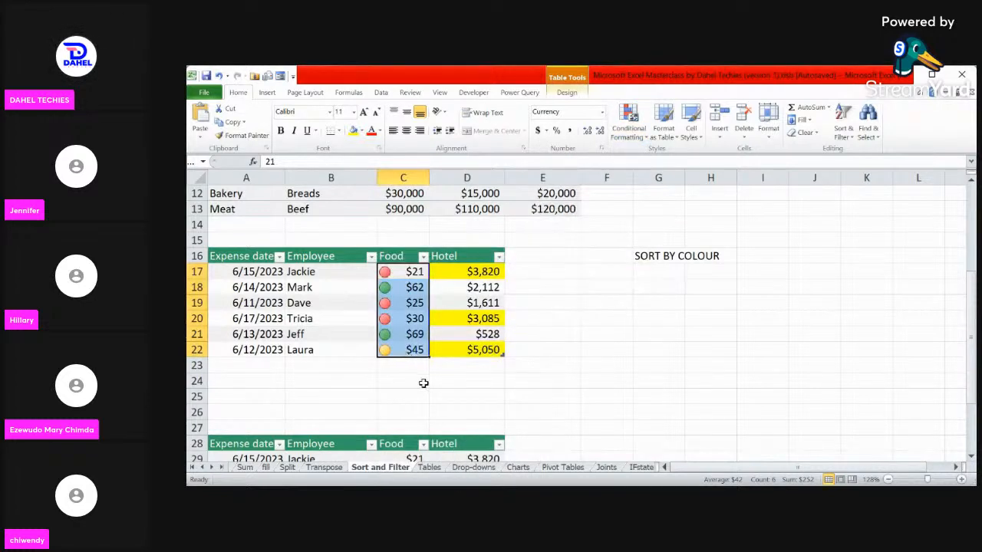
click(423, 383)
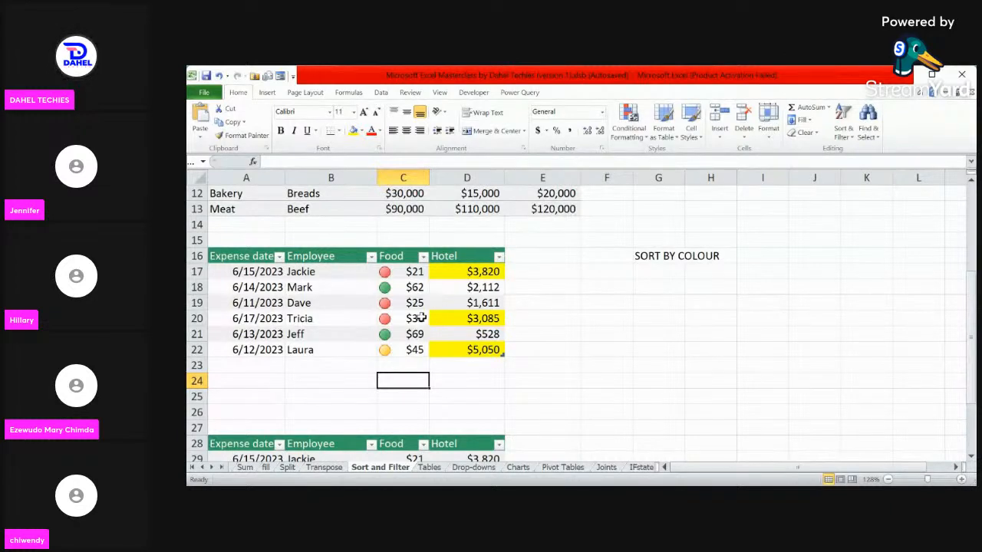
drag(406, 271, 410, 346)
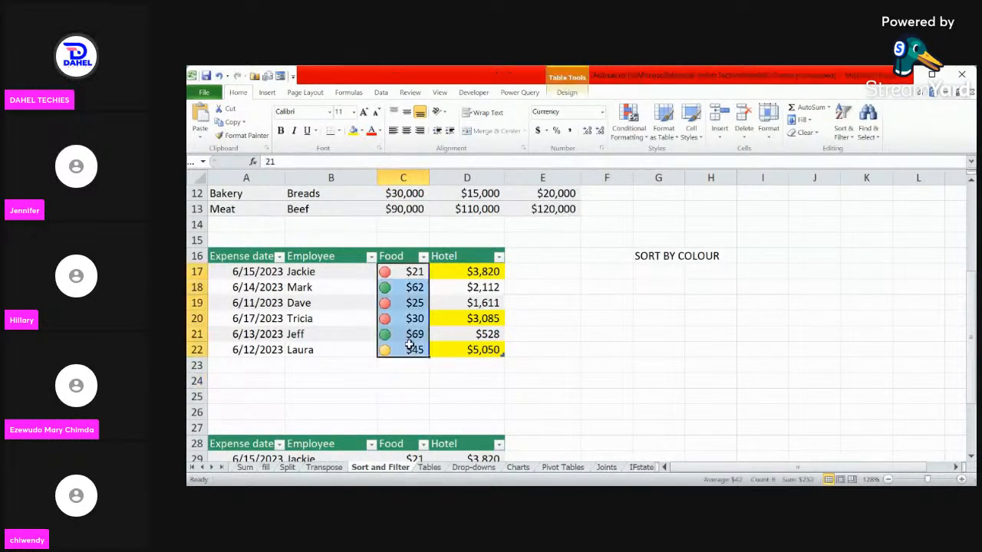
Change the Food amounts' icons to the 3 Symbols (Circled) indicator set.
click(629, 123)
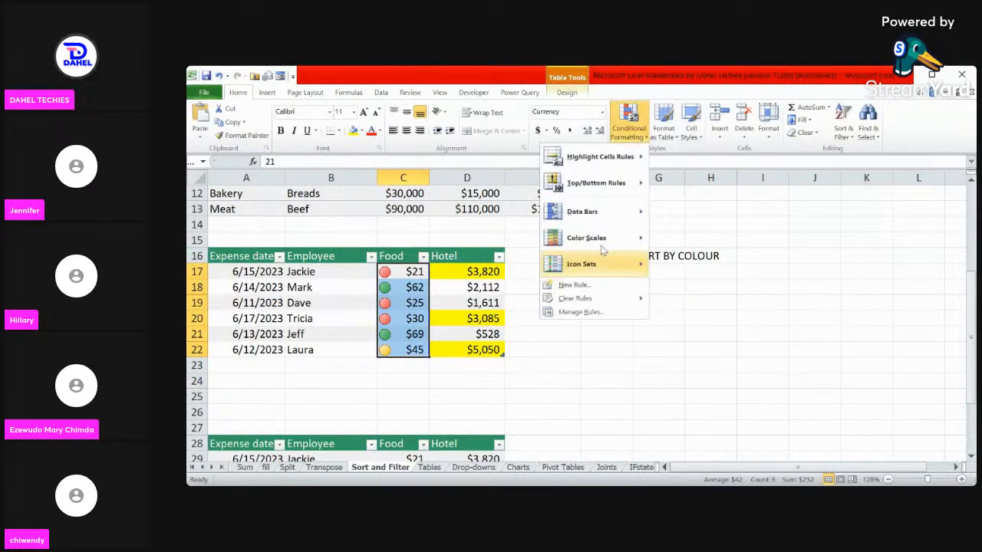
mouse_move(599, 271)
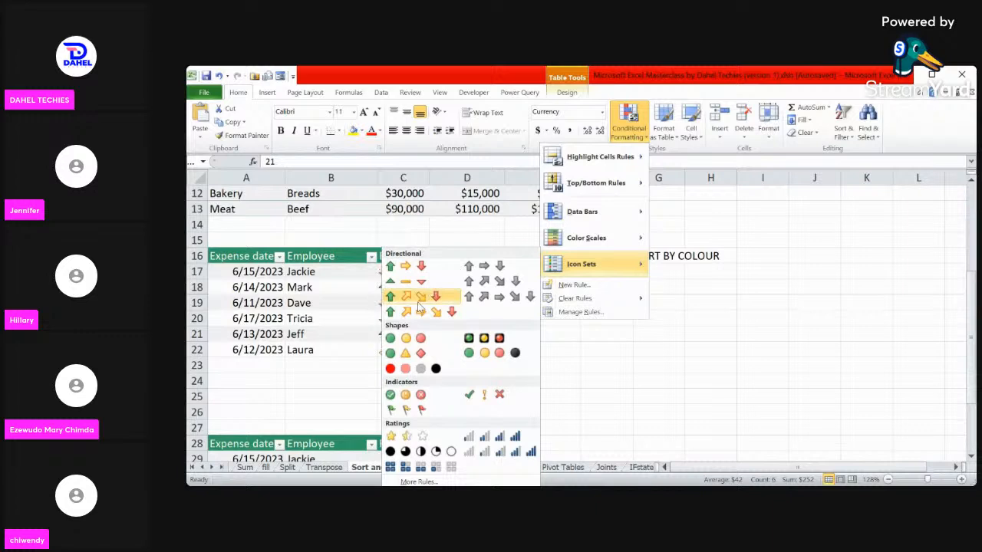
click(410, 402)
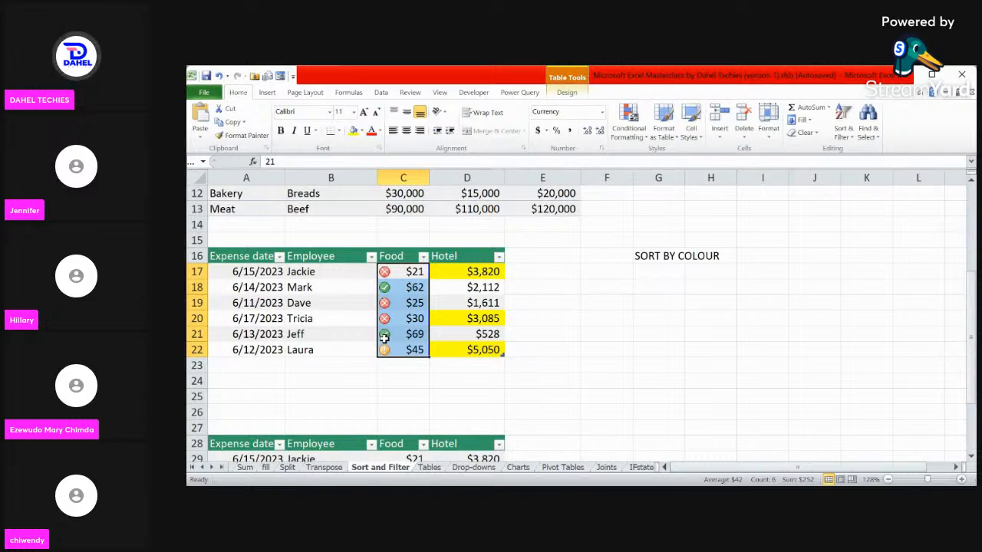
click(385, 347)
scroll(385, 347, down, 3)
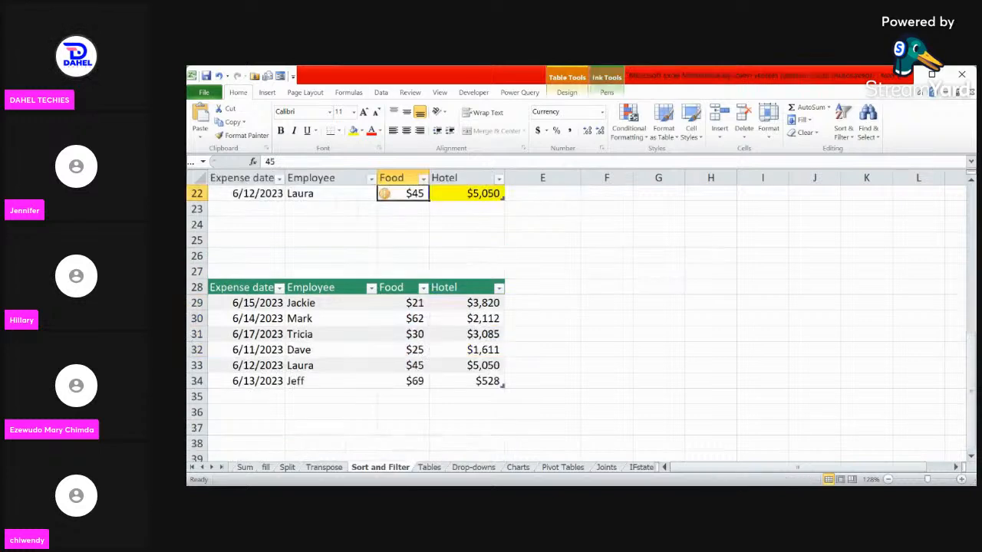
key(ctrl+End)
key(Up)
key(Up)
key(Up)
key(Up)
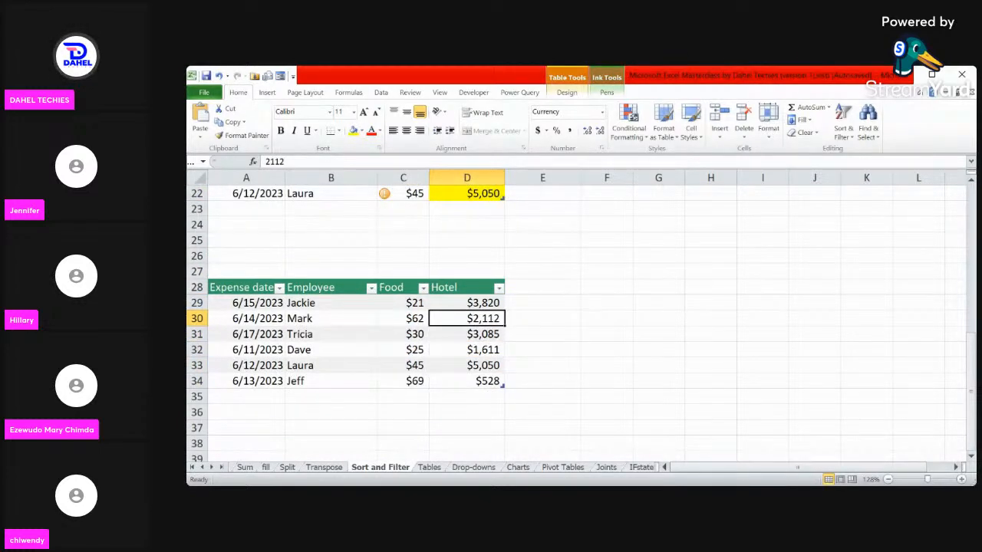
scroll(345, 322, up, 1)
key(Down)
click(330, 382)
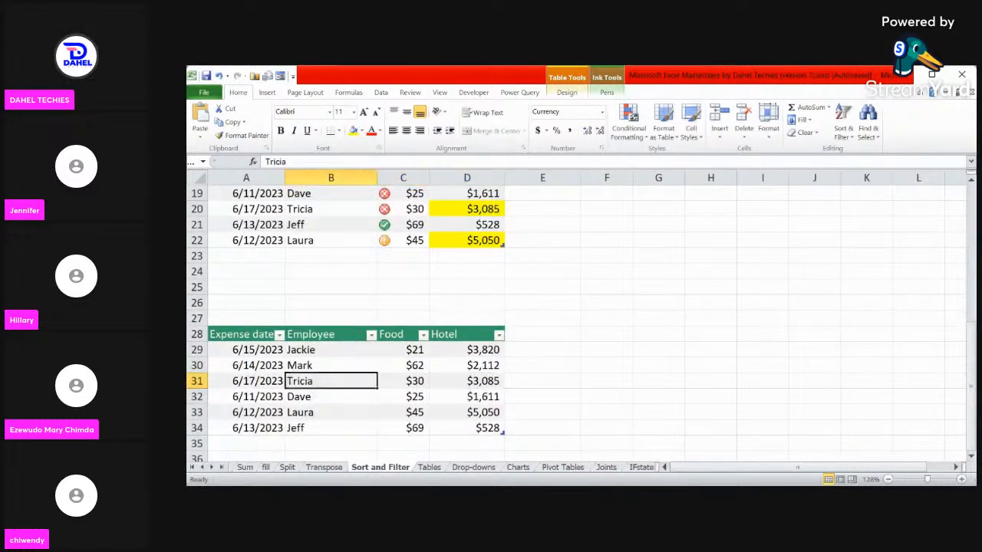
click(466, 365)
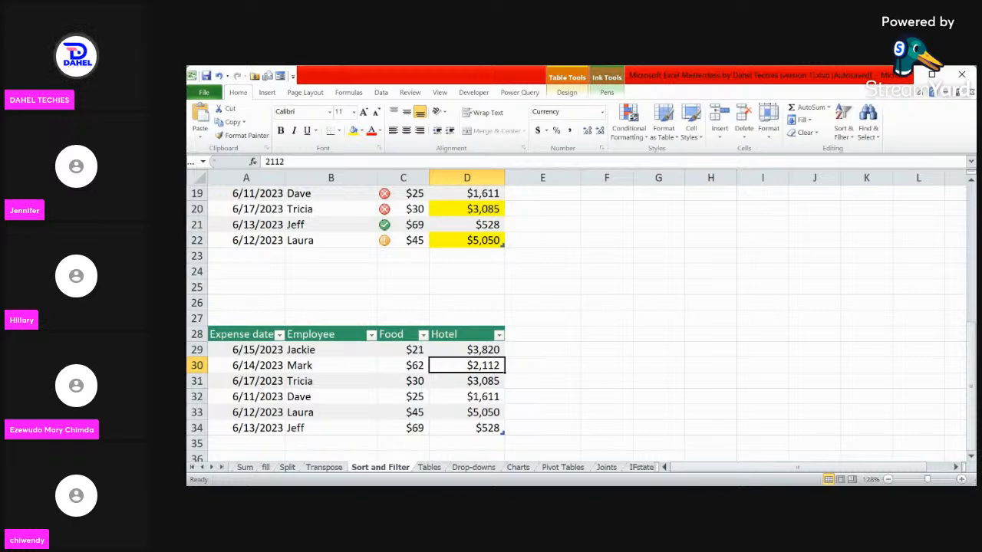
scroll(575, 322, up, 4)
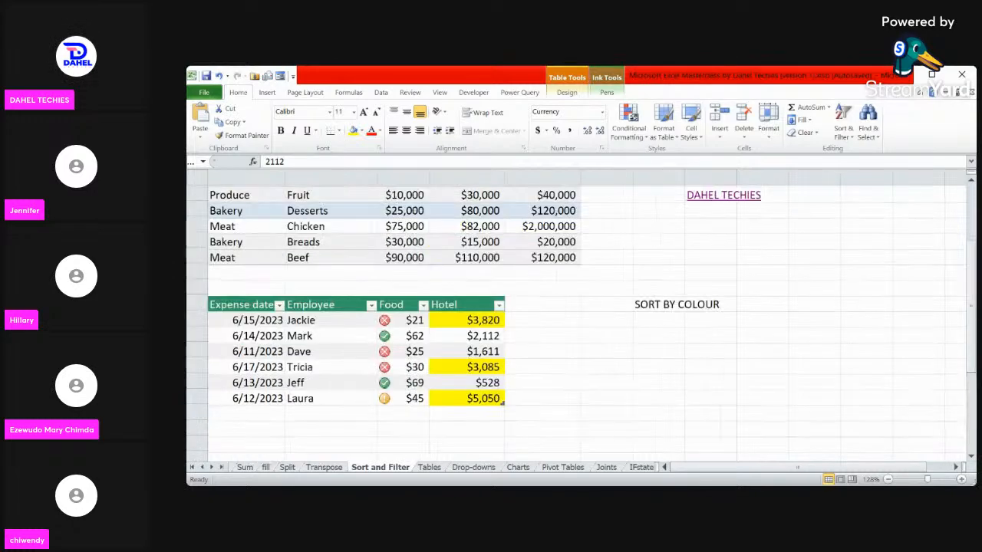
click(467, 366)
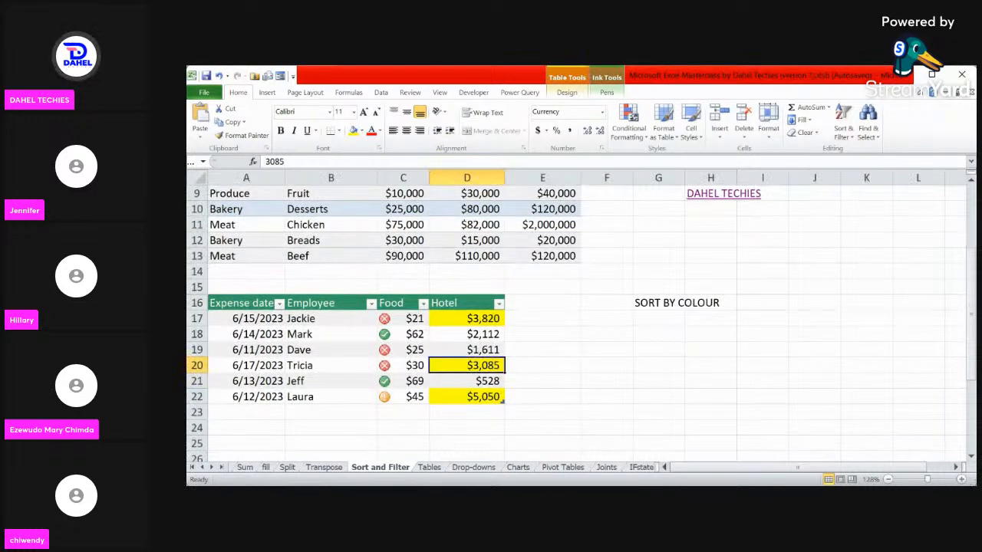
click(466, 396)
click(466, 335)
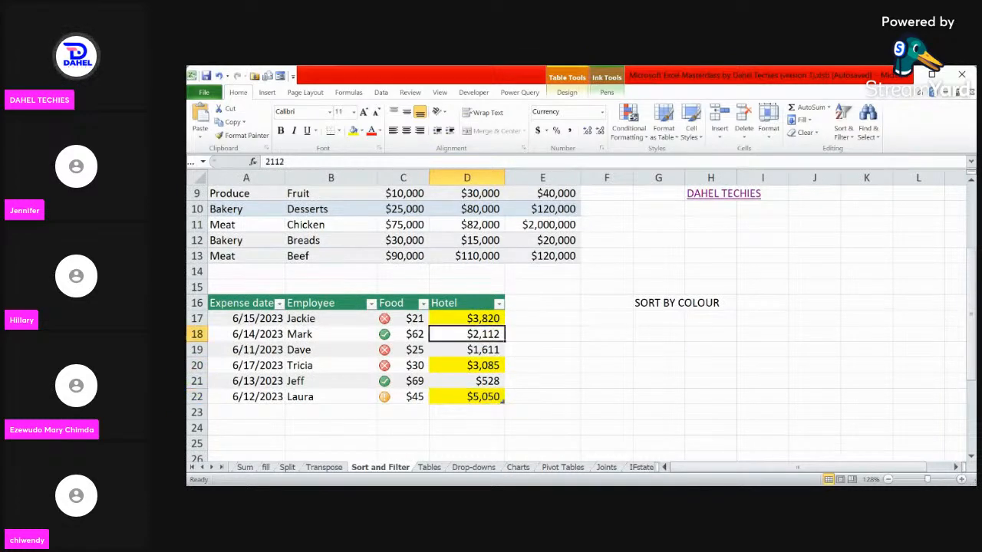
click(466, 397)
scroll(466, 397, up, 3)
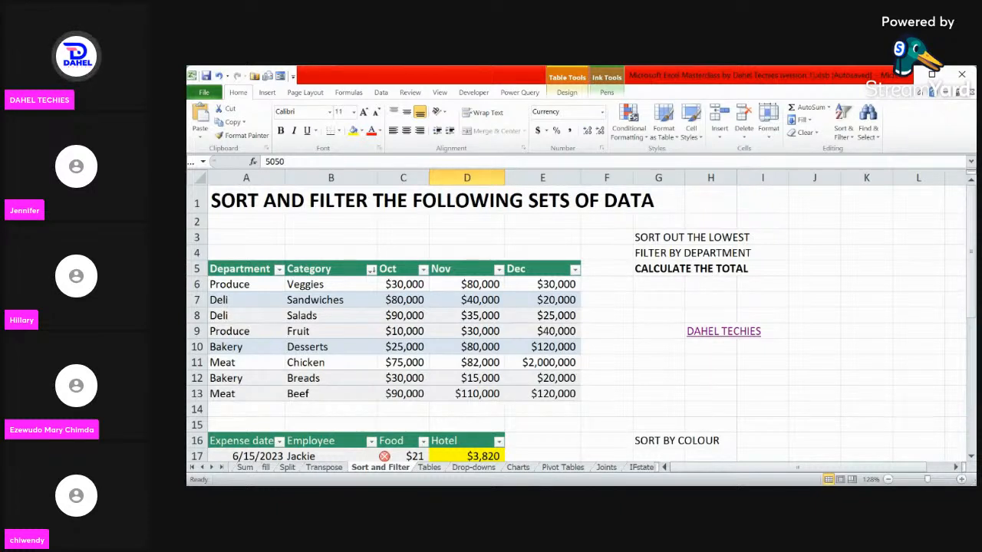
Go to the Tables sheet and scroll down to the sales table at B20:D28.
click(431, 468)
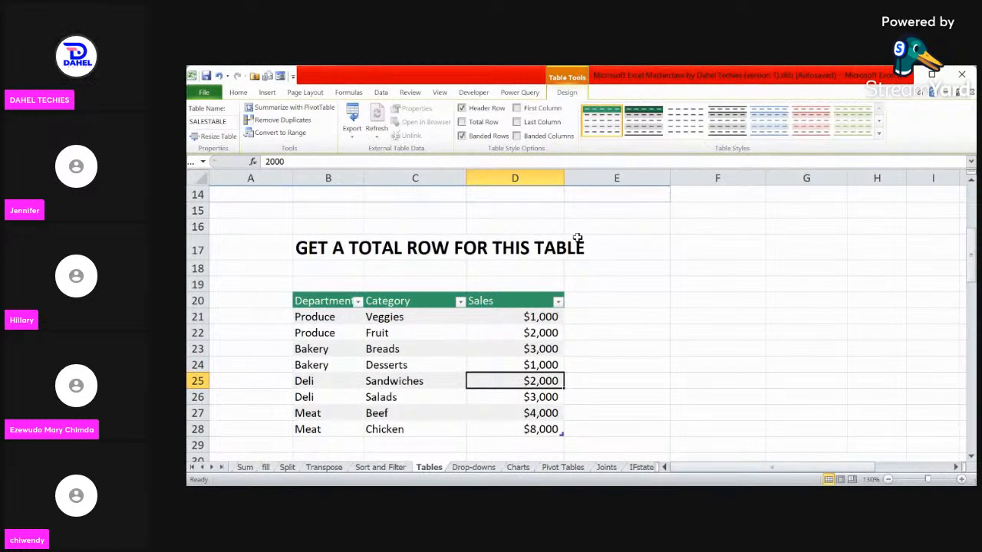
scroll(577, 239, down, 2)
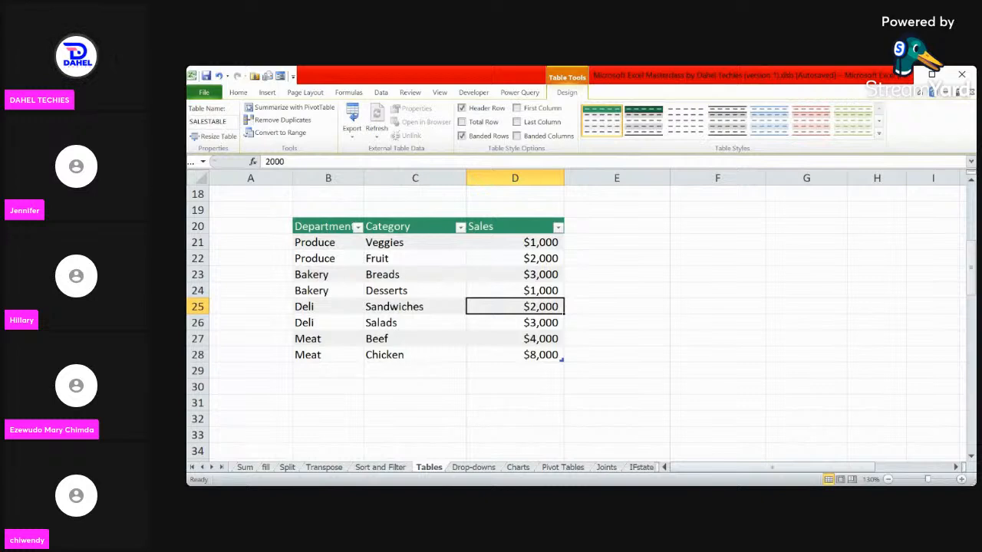
key(alt+Tab)
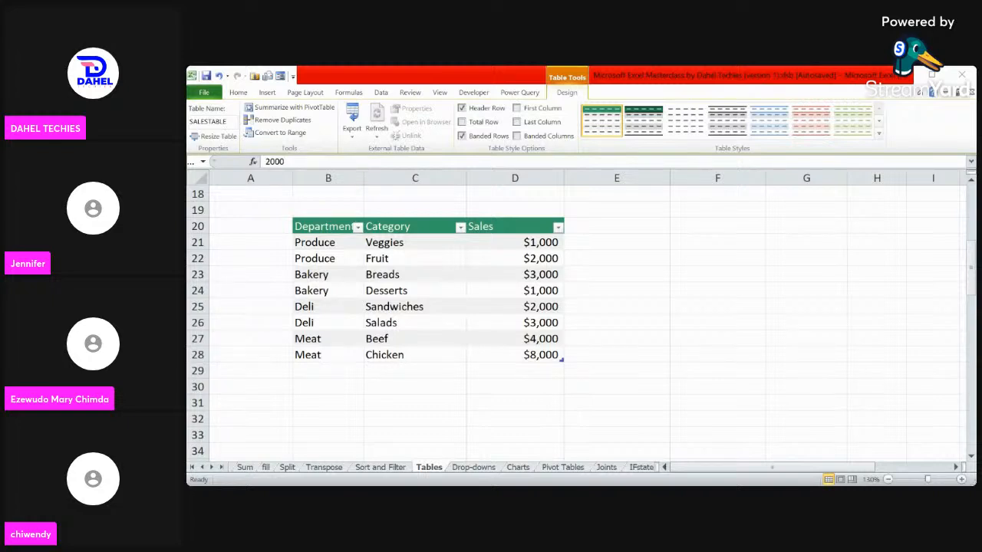
click(537, 246)
Convert the sales table B20:D28 to a normal range, then reselect it.
click(606, 290)
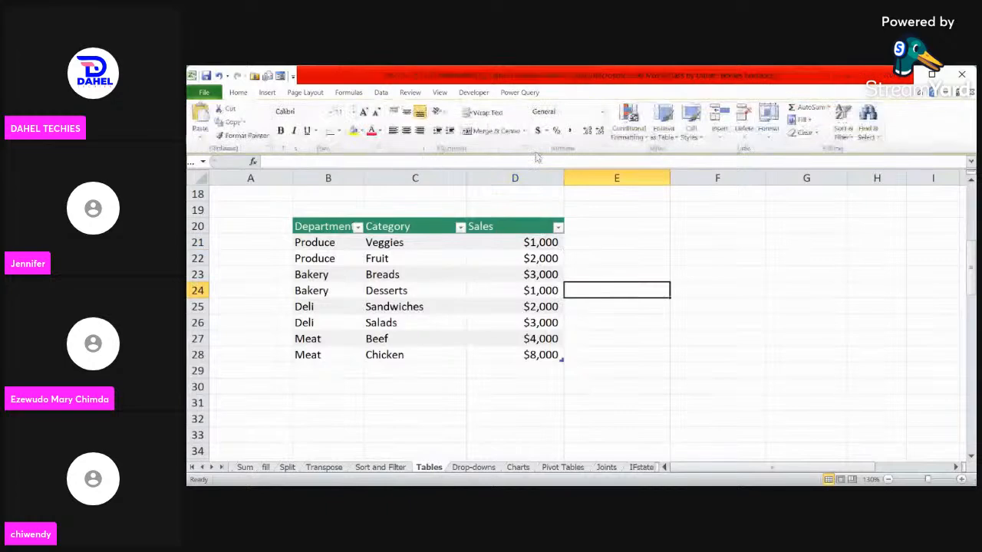
click(322, 229)
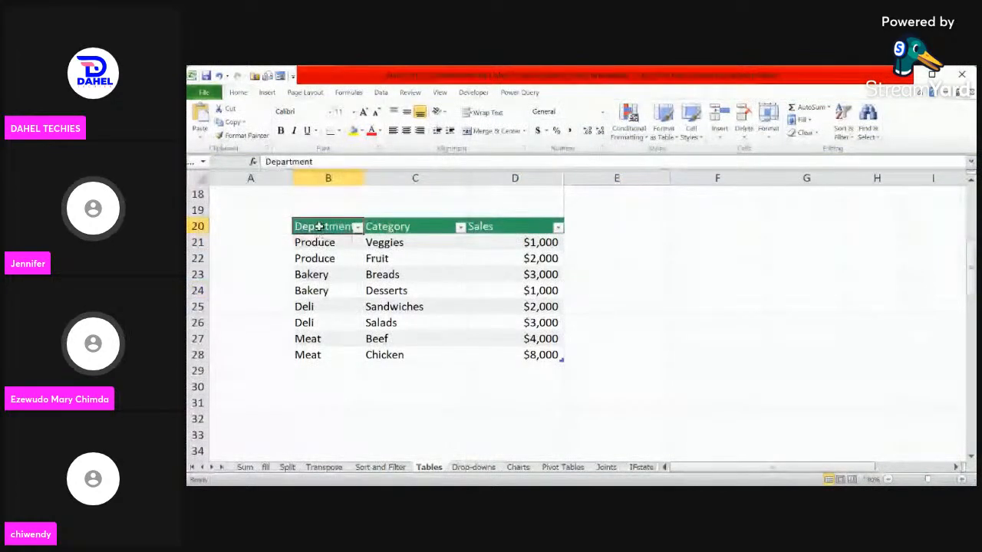
drag(319, 226, 486, 353)
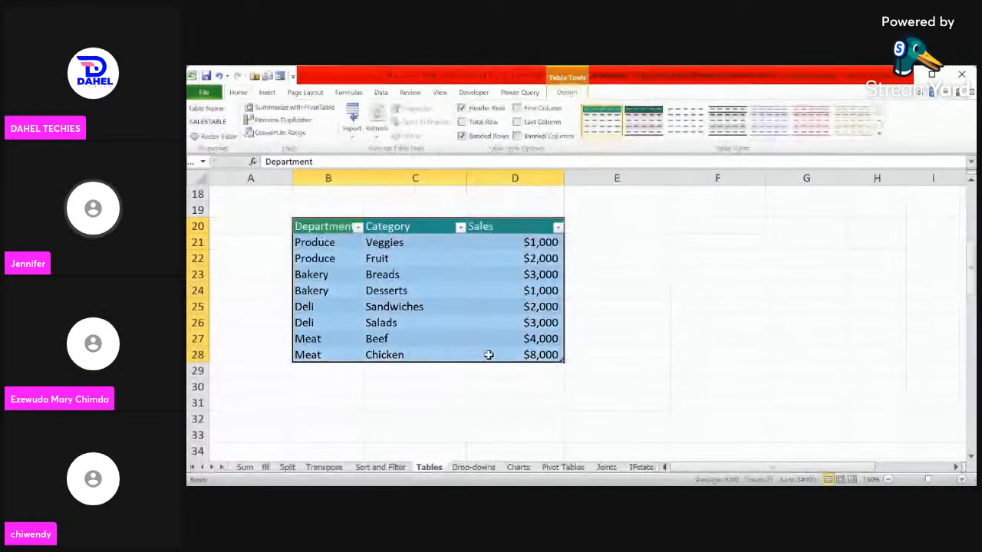
right_click(487, 355)
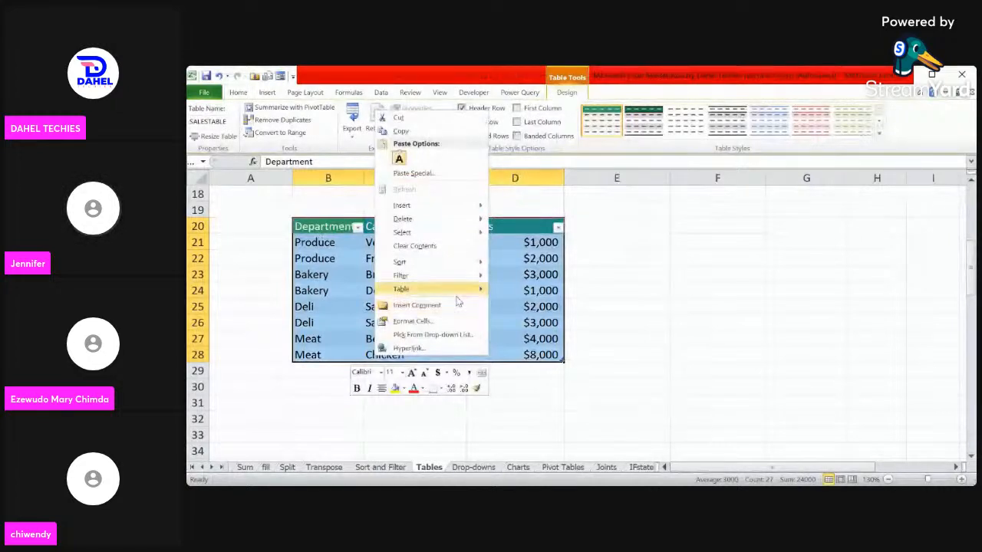
mouse_move(401, 288)
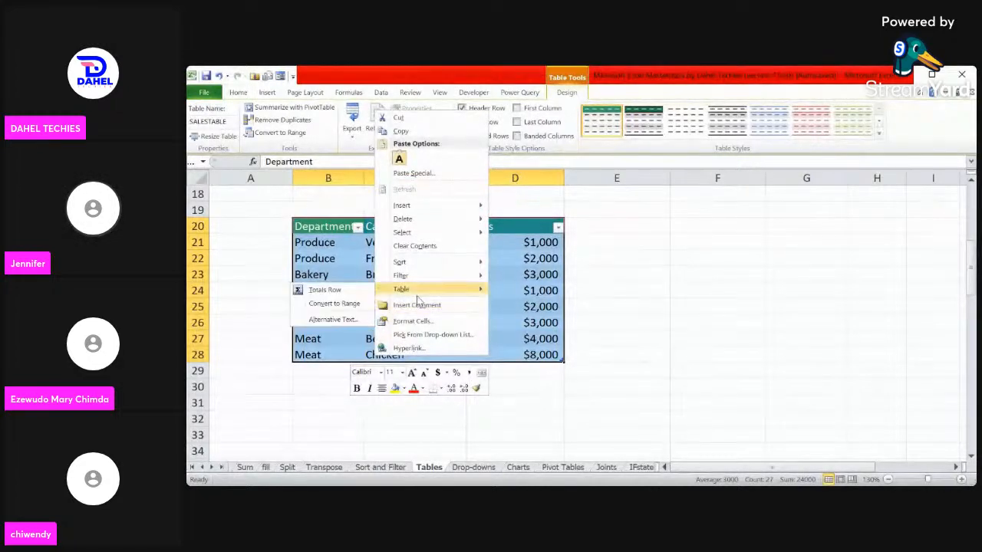
click(357, 305)
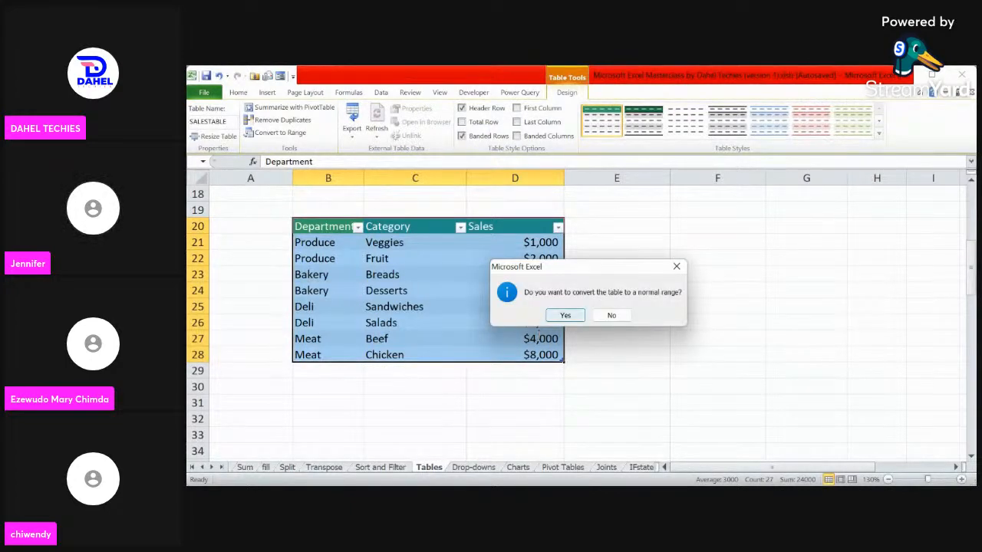
click(565, 315)
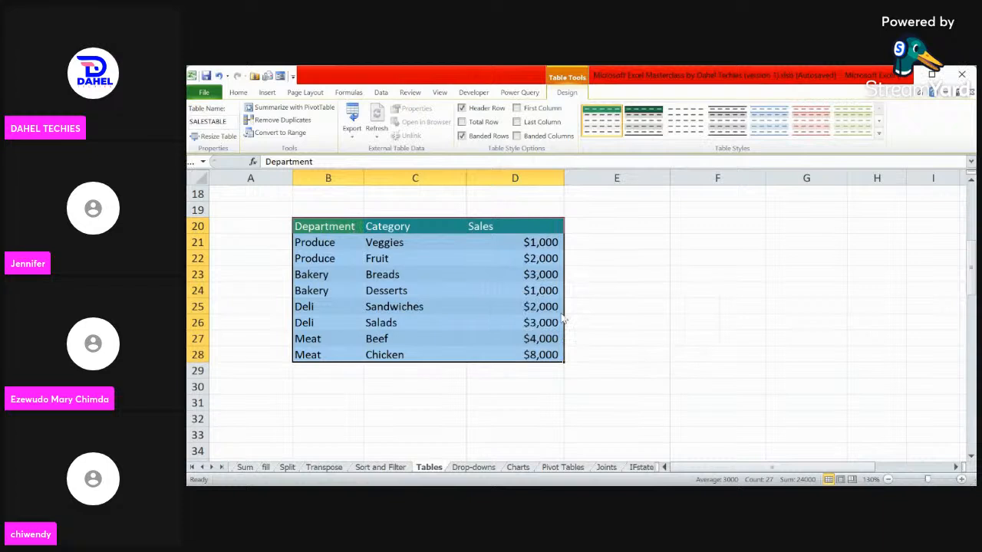
click(652, 340)
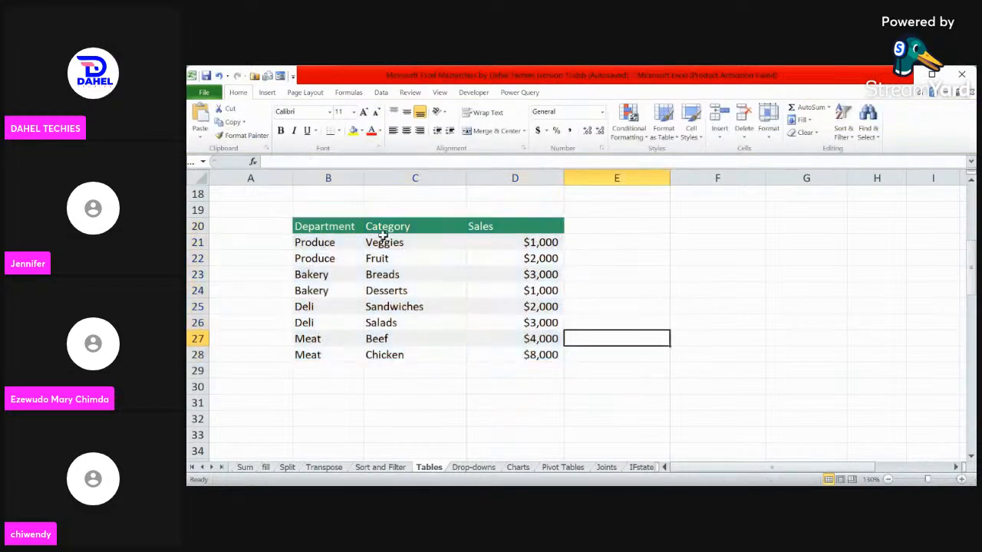
drag(343, 226, 522, 359)
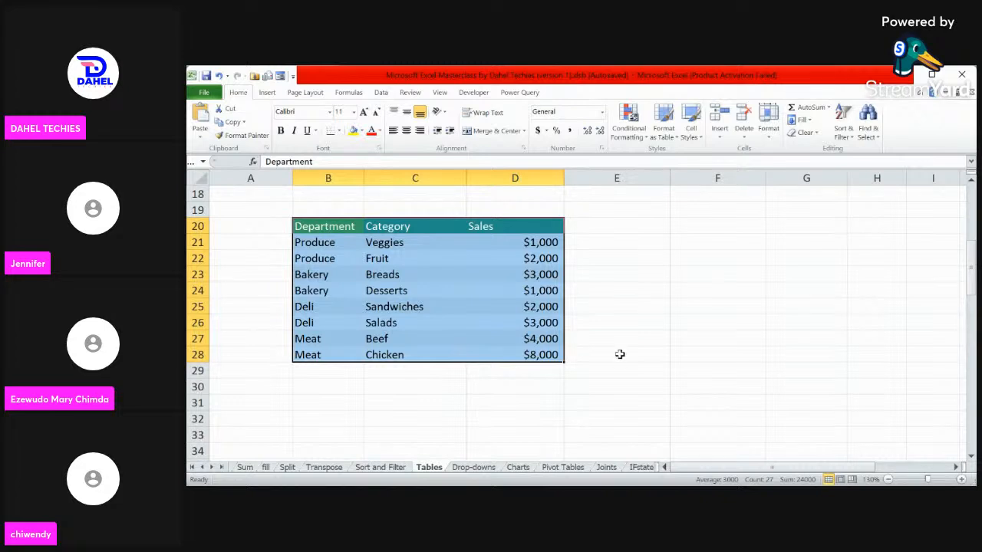
click(389, 287)
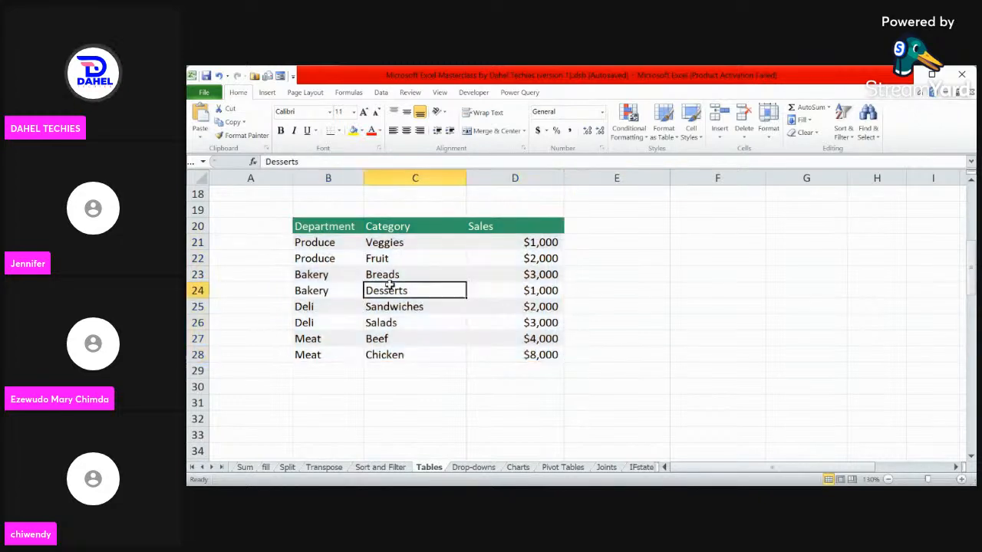
click(469, 291)
click(502, 333)
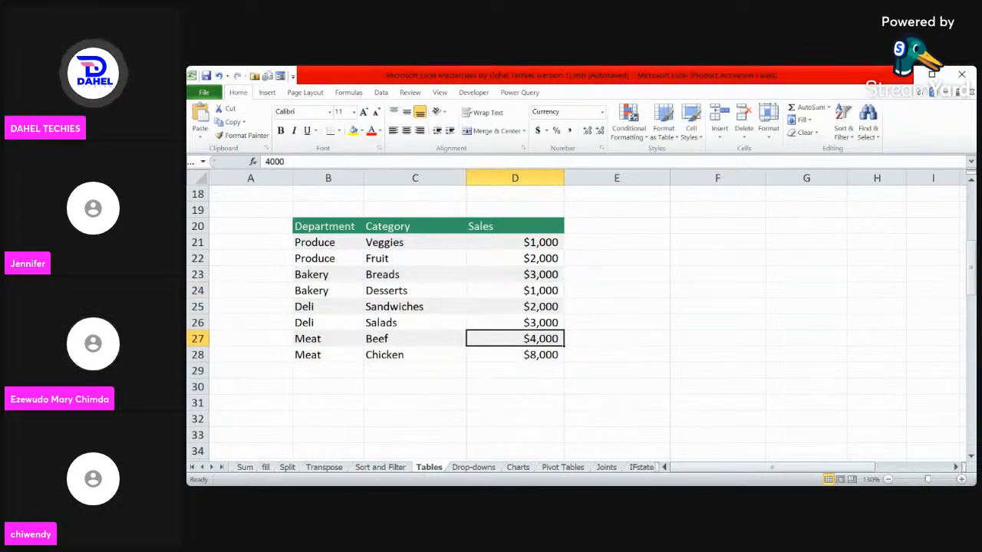
key(alt+Tab)
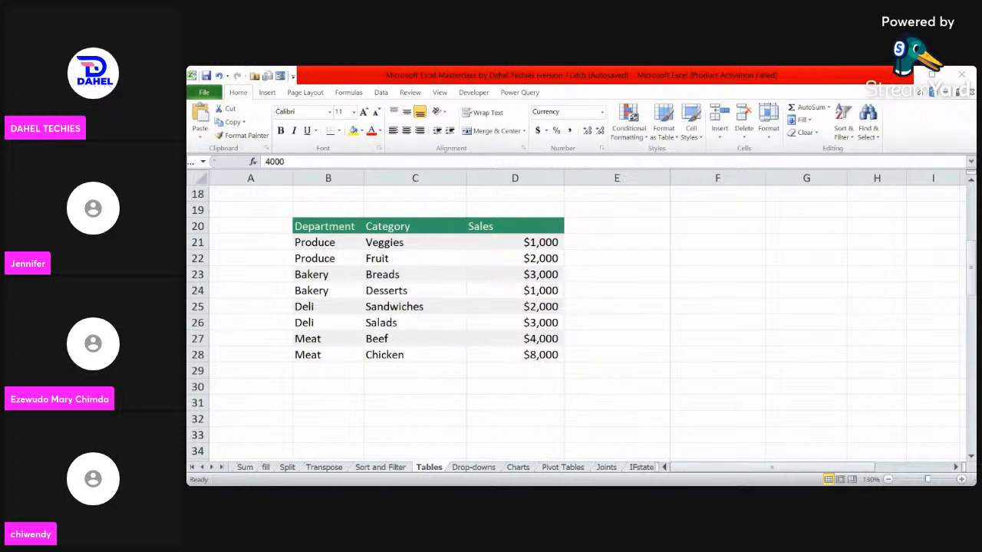
key(alt+Tab)
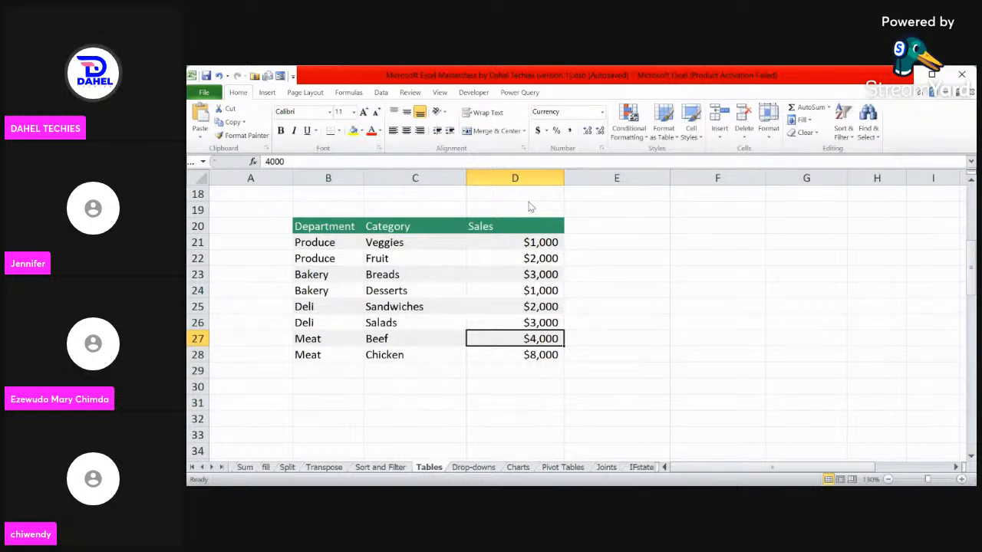
scroll(529, 208, up, 1)
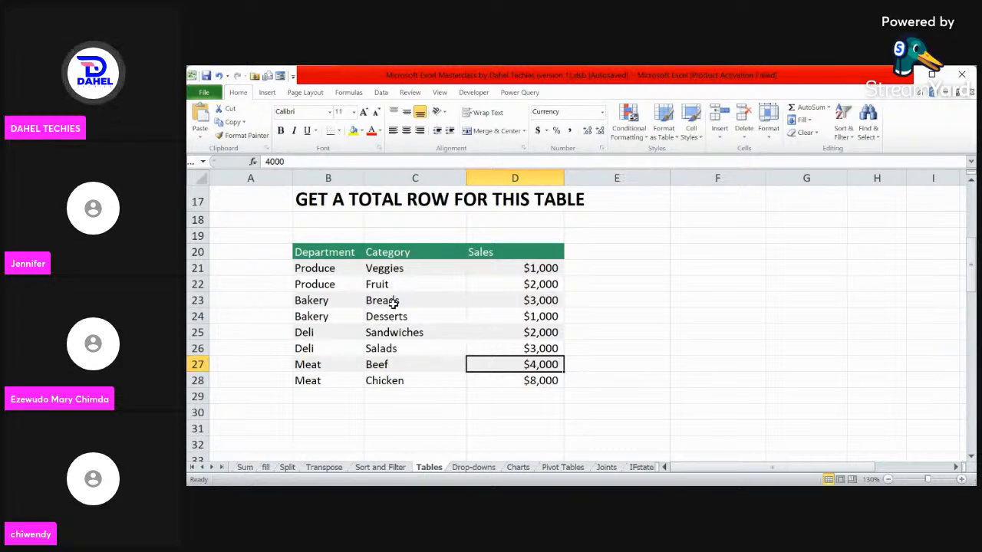
click(366, 364)
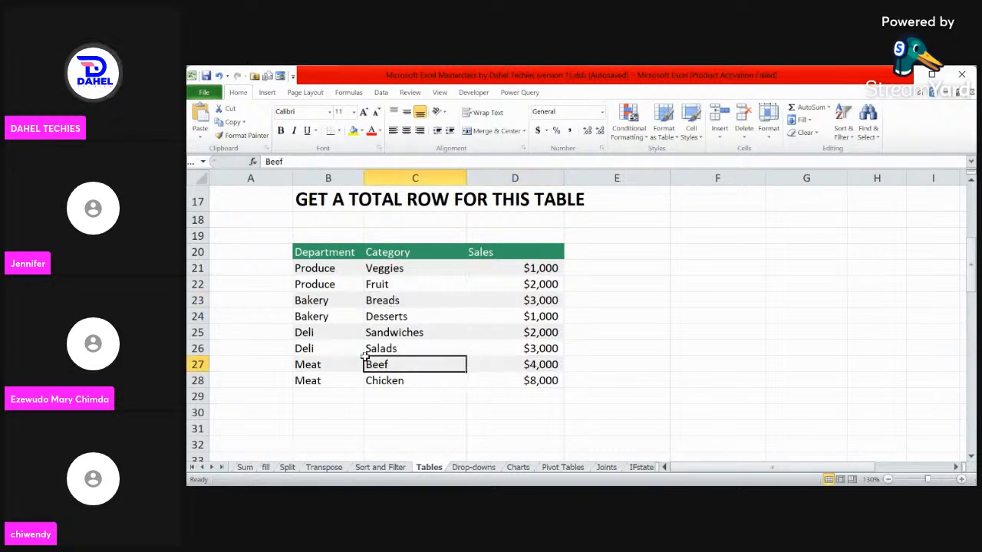
click(409, 310)
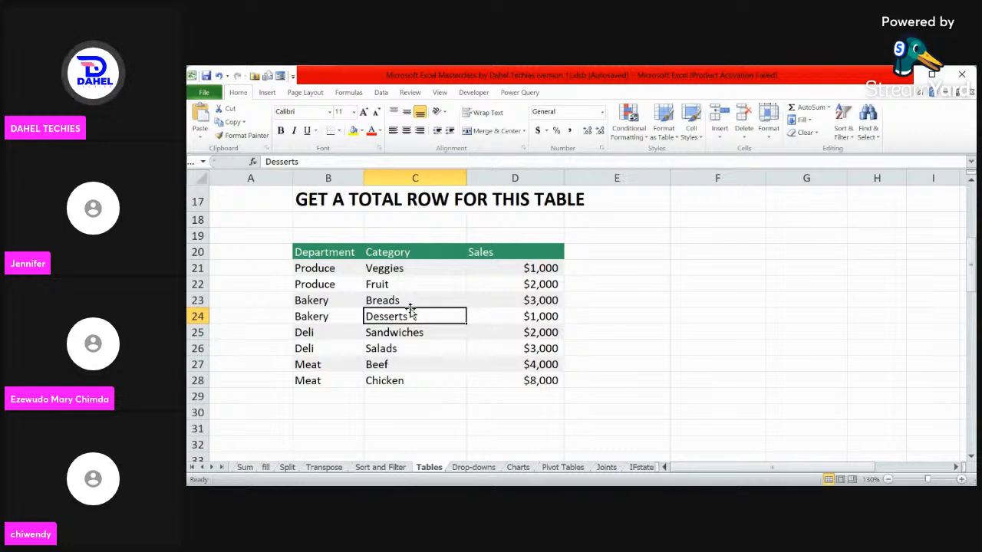
key(ctrl+a)
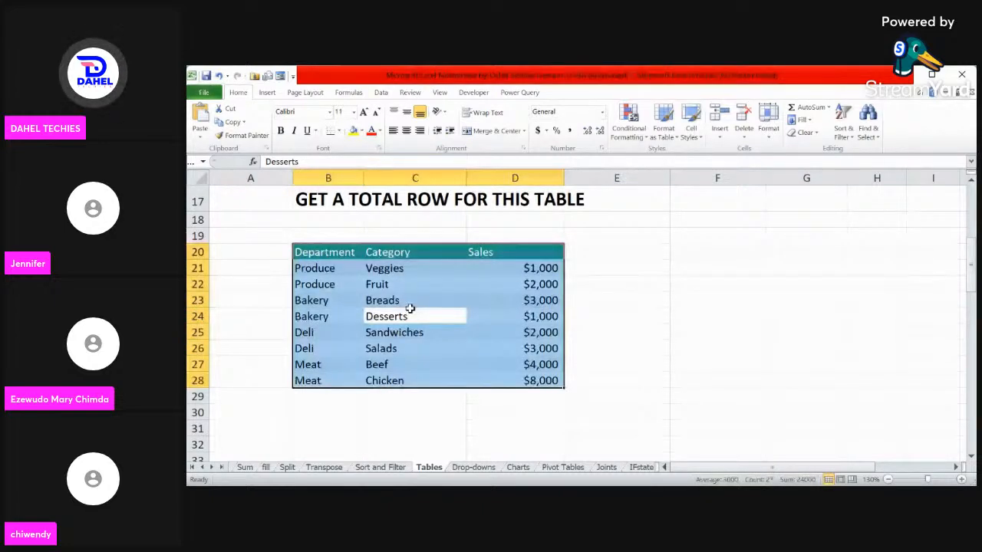
Bring up Create Table for the sales range B20:D28 with headers ticked.
click(264, 92)
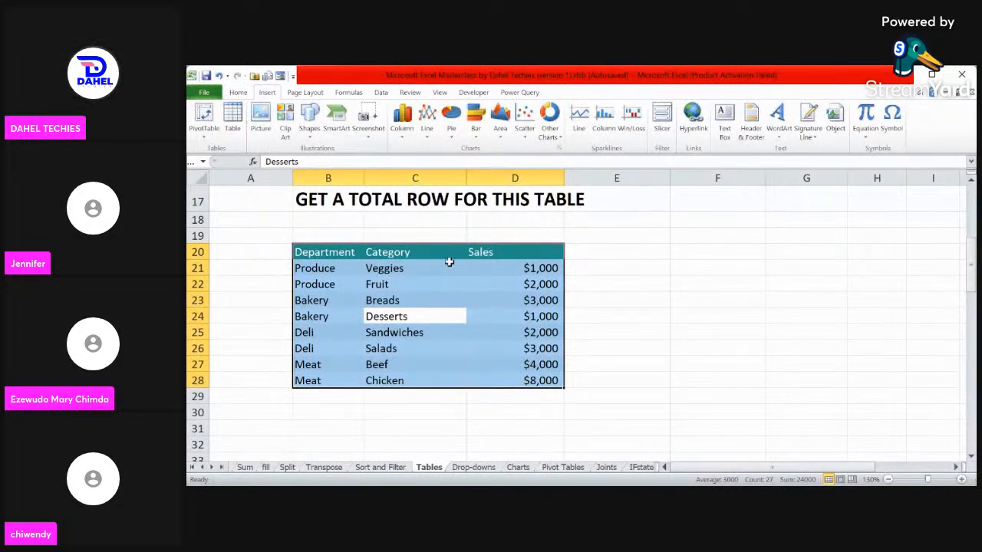
key(ctrl+t)
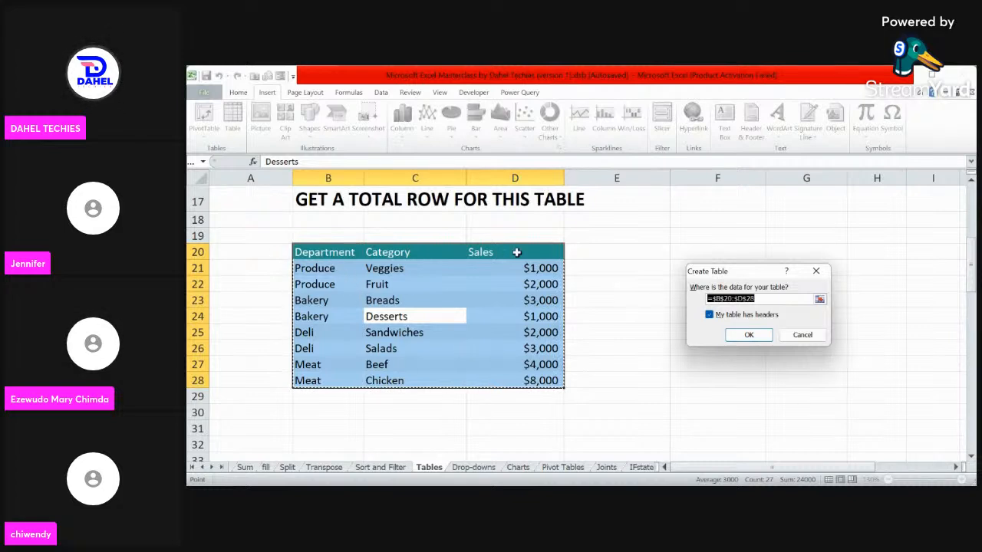
key(Return)
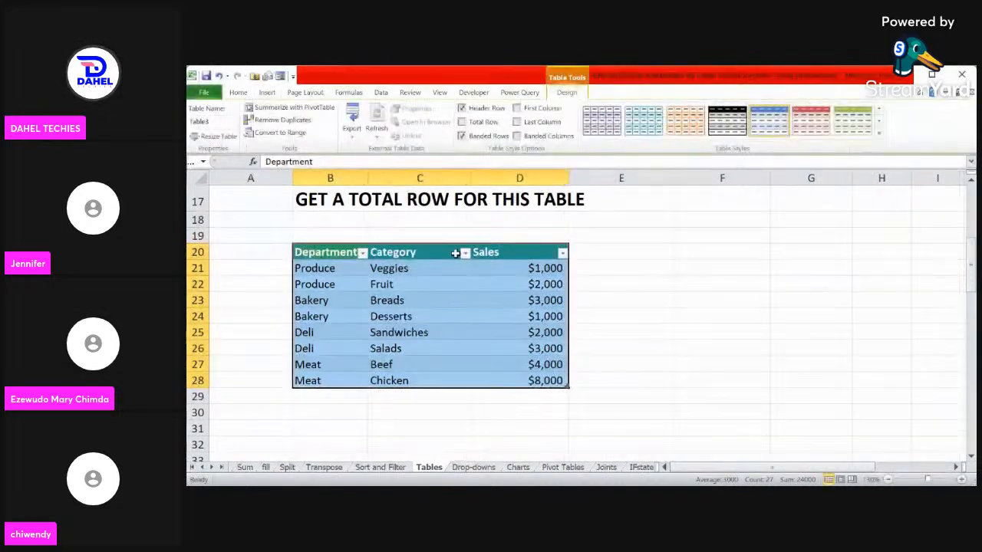
click(634, 300)
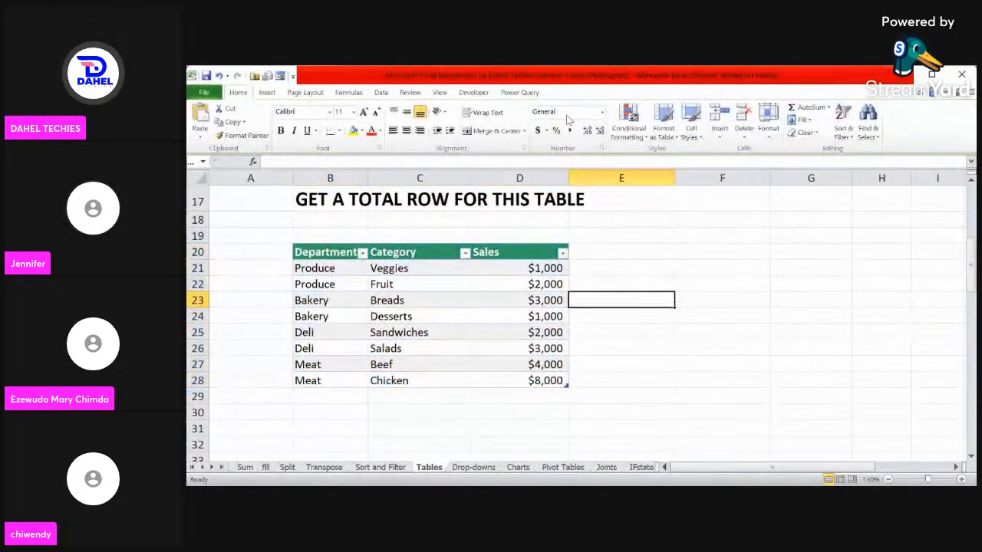
click(439, 284)
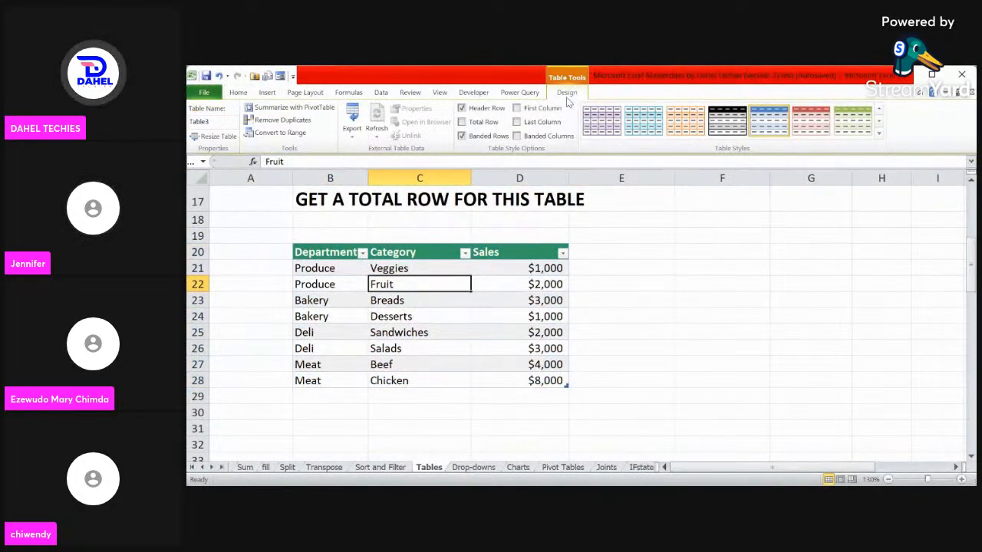
click(680, 314)
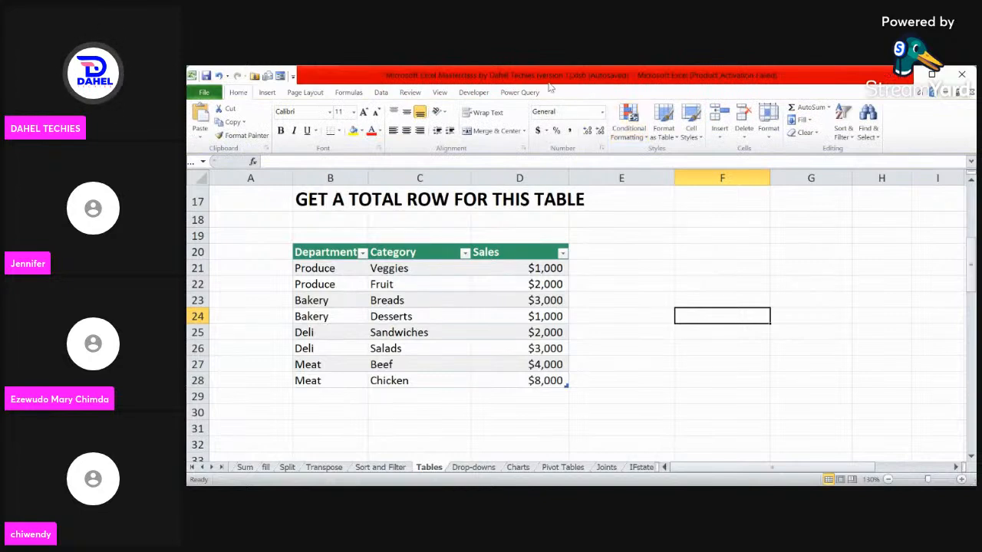
click(456, 316)
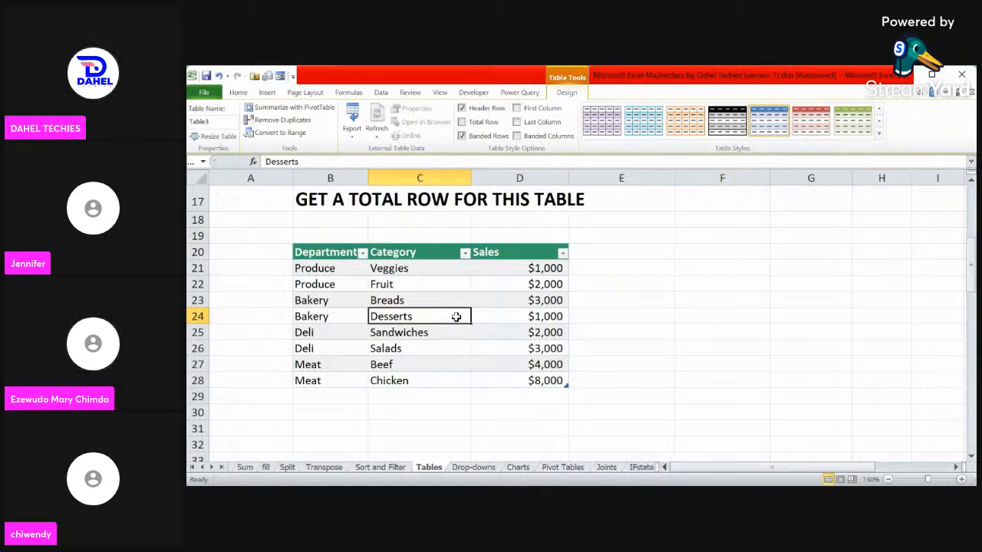
click(358, 384)
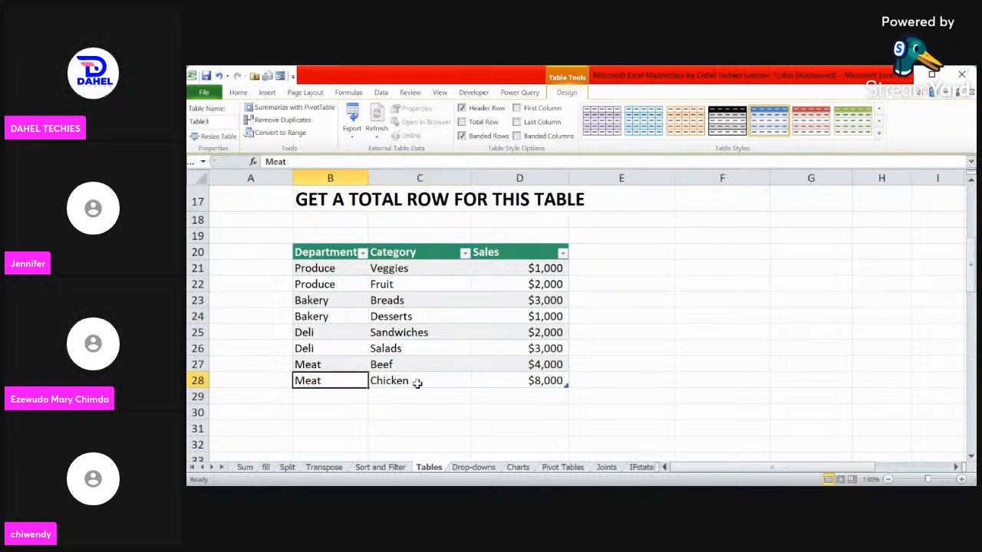
click(420, 382)
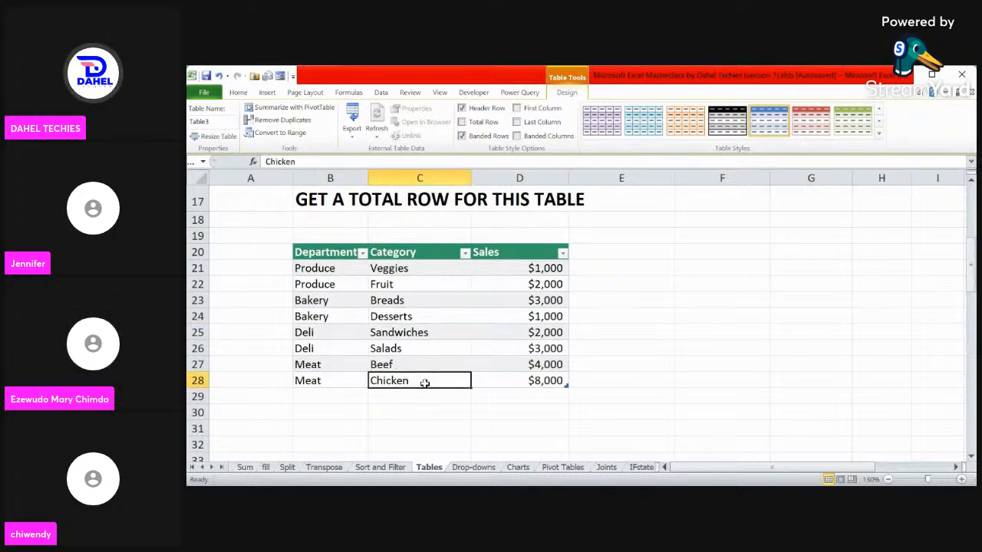
click(493, 301)
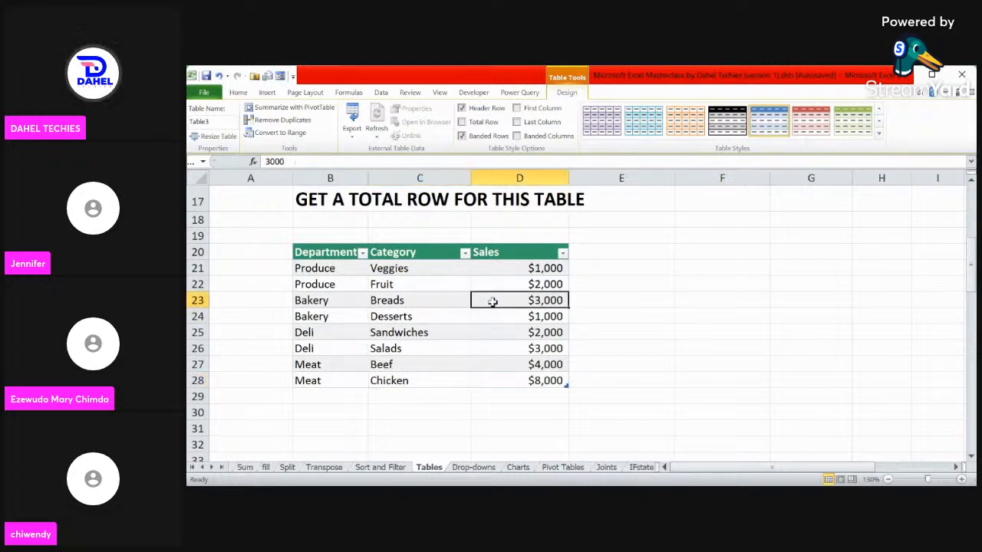
click(366, 273)
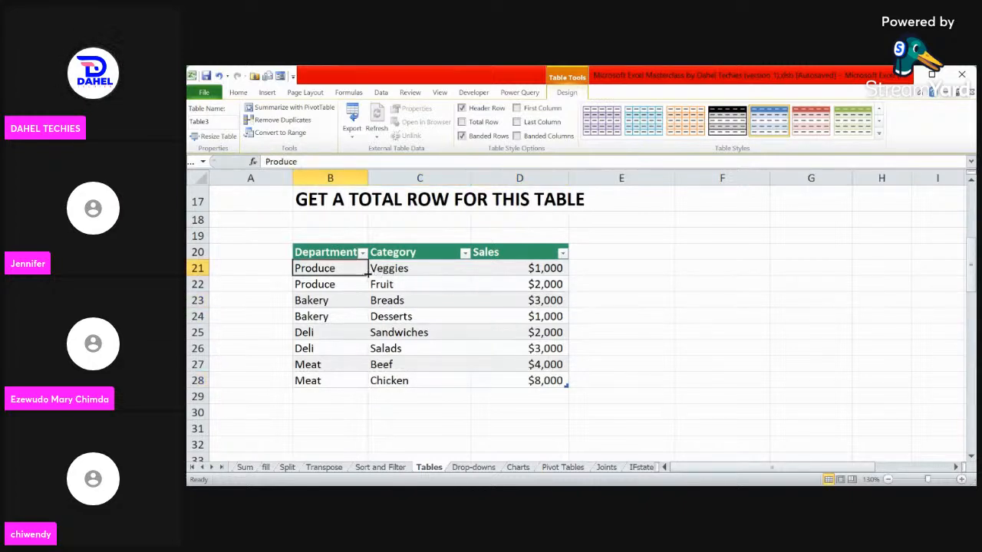
click(408, 300)
click(529, 301)
click(399, 268)
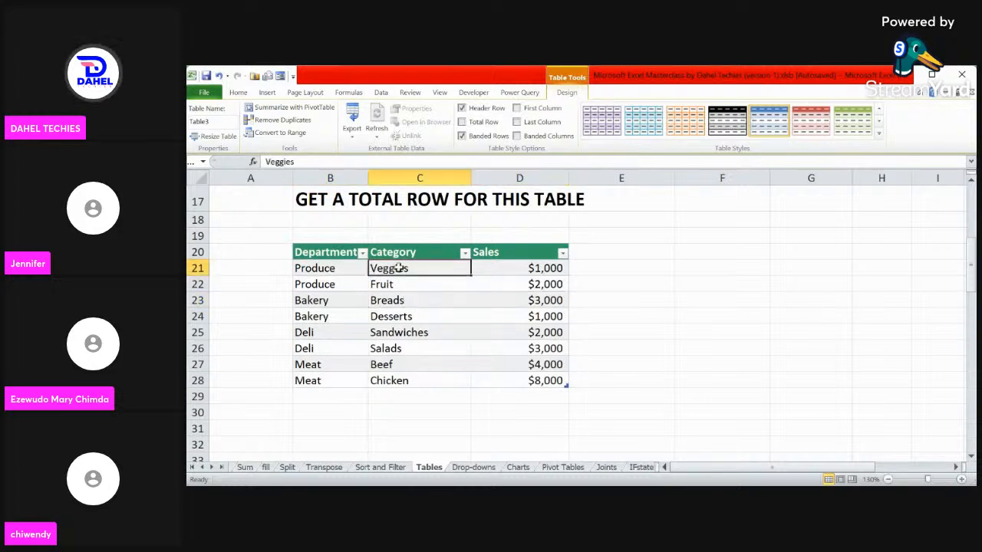
click(364, 252)
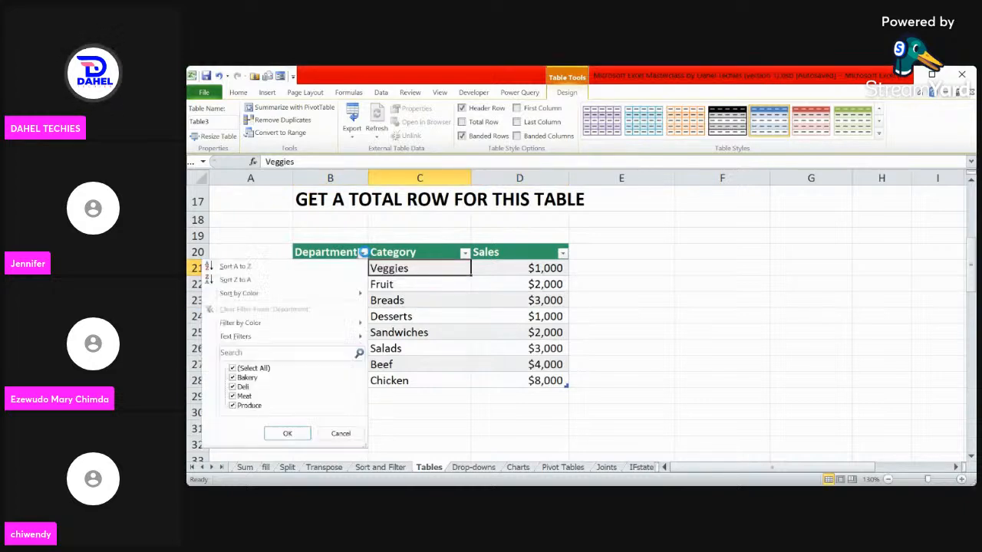
click(244, 396)
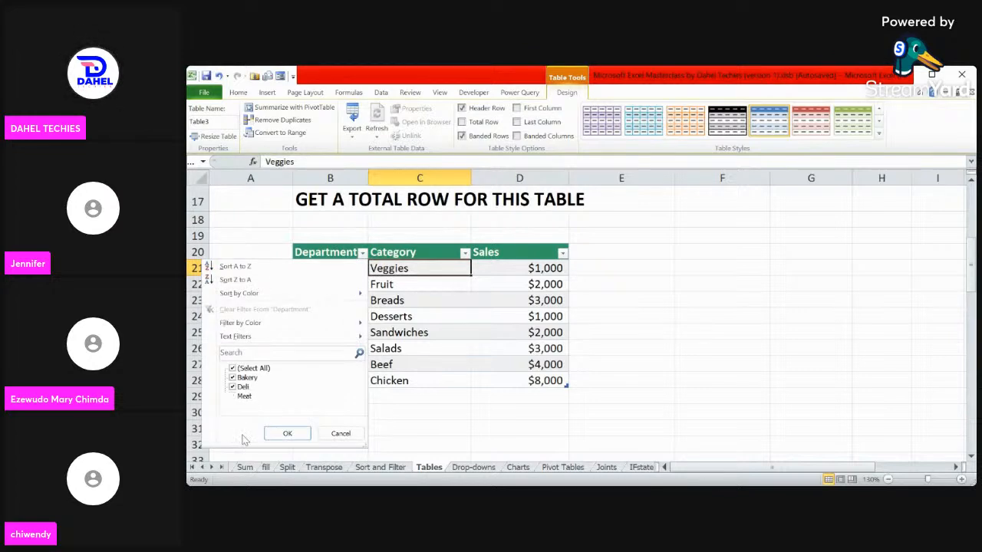
click(287, 434)
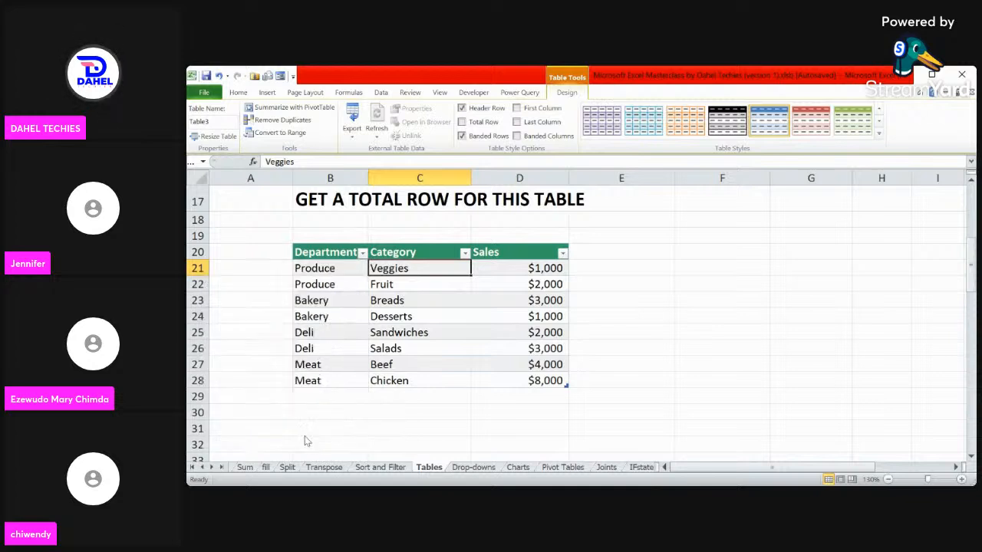
click(527, 332)
click(370, 314)
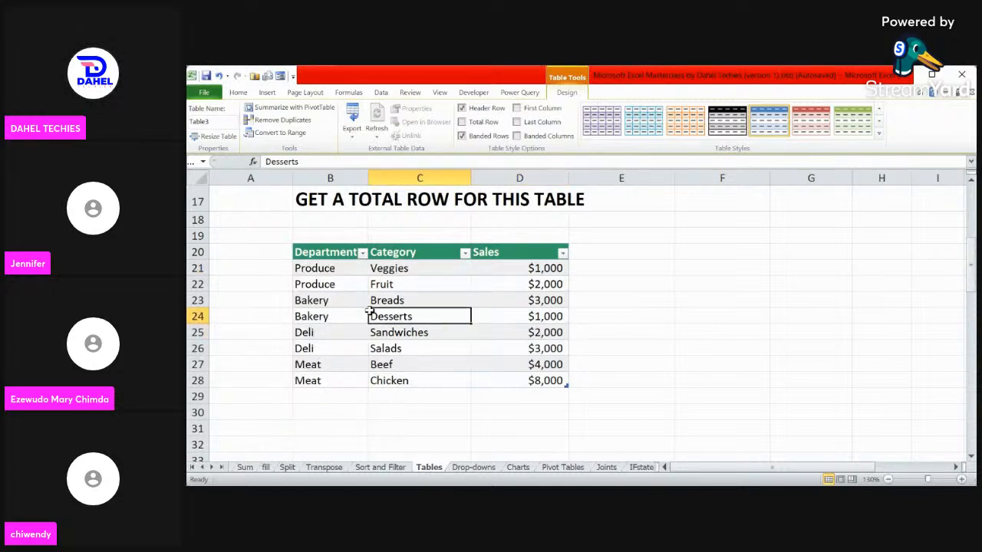
click(315, 301)
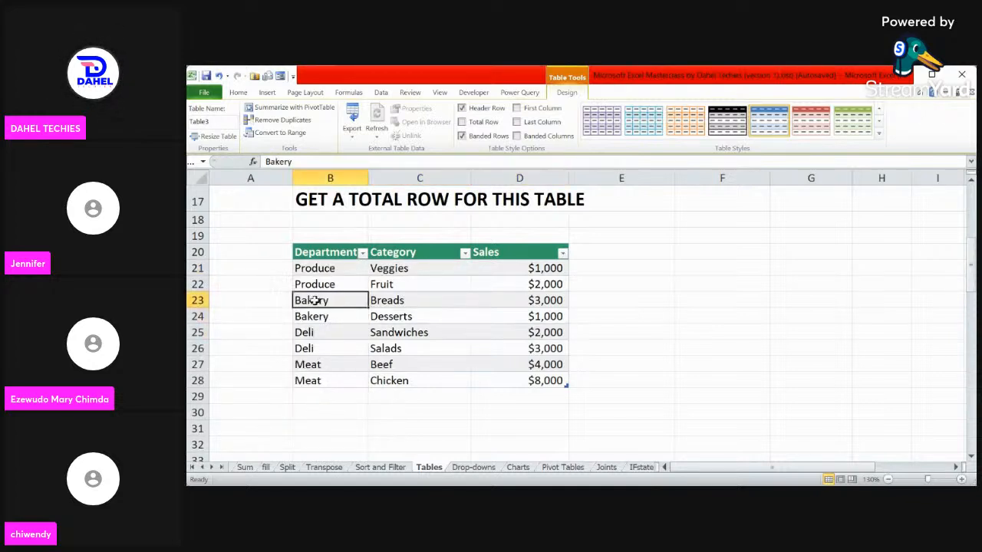
click(405, 362)
click(416, 315)
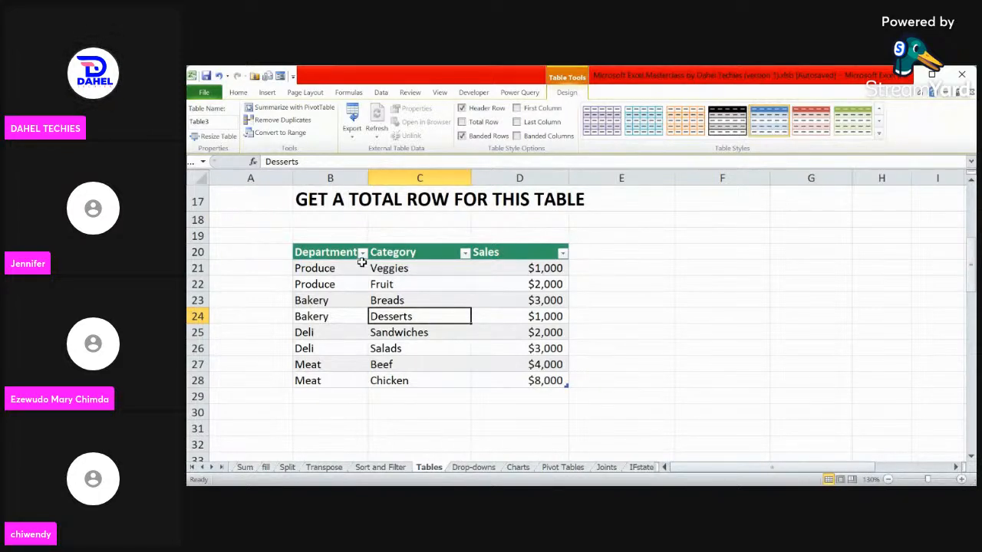
Rename the sales table from Table3 to FOODTABLE.
click(205, 123)
key(BackSpace)
text(FOOD_TABLE)
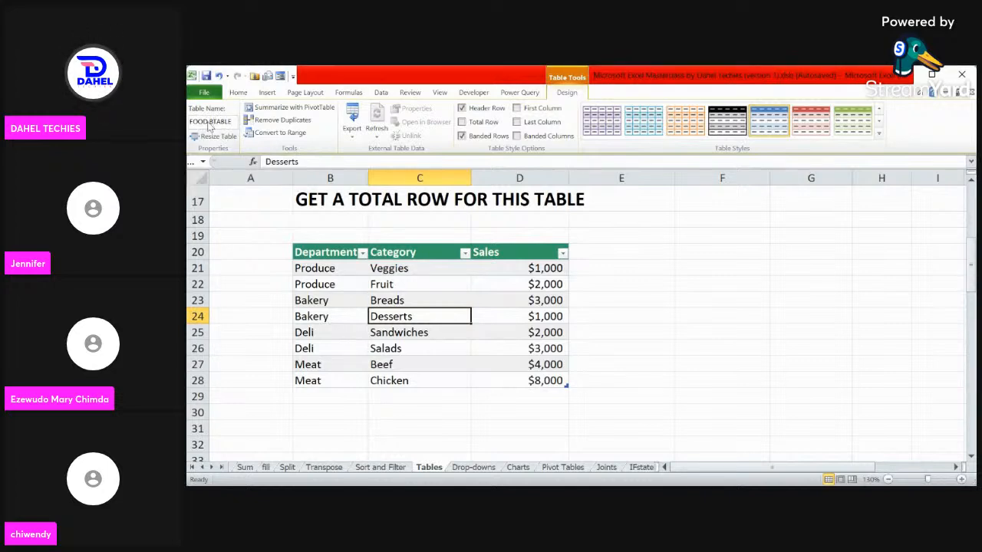
key(Return)
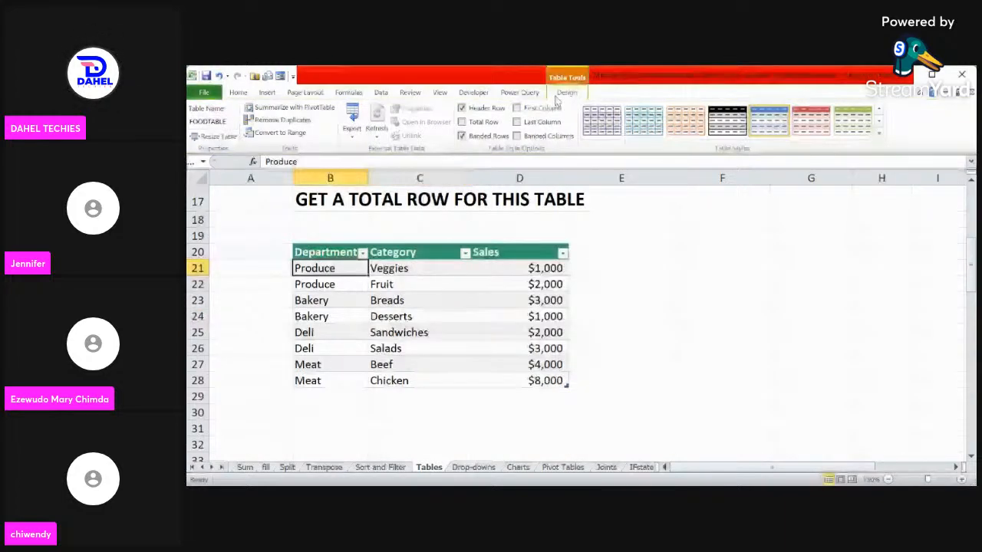
Add a Total row summing Sales to $24,000 in D29 and select that total.
click(462, 122)
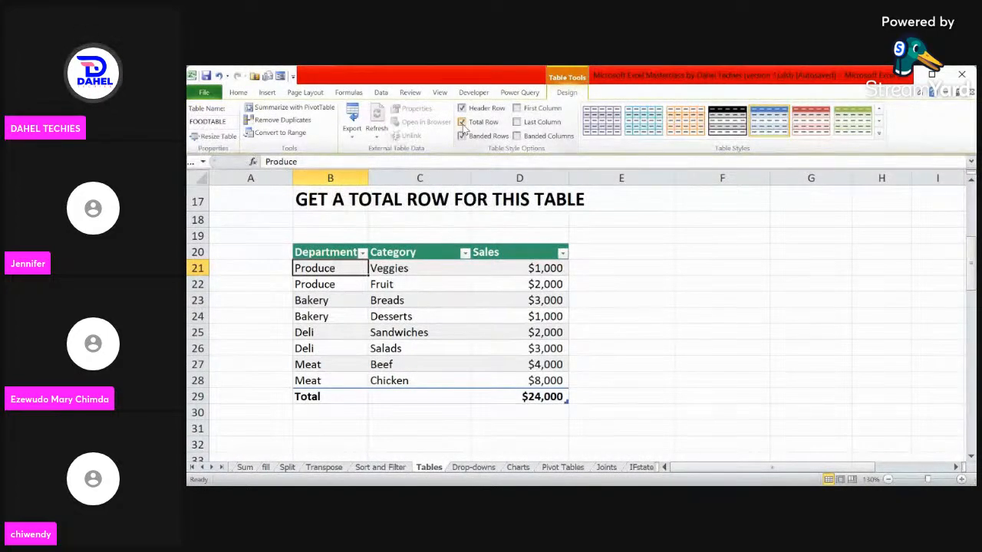
click(553, 400)
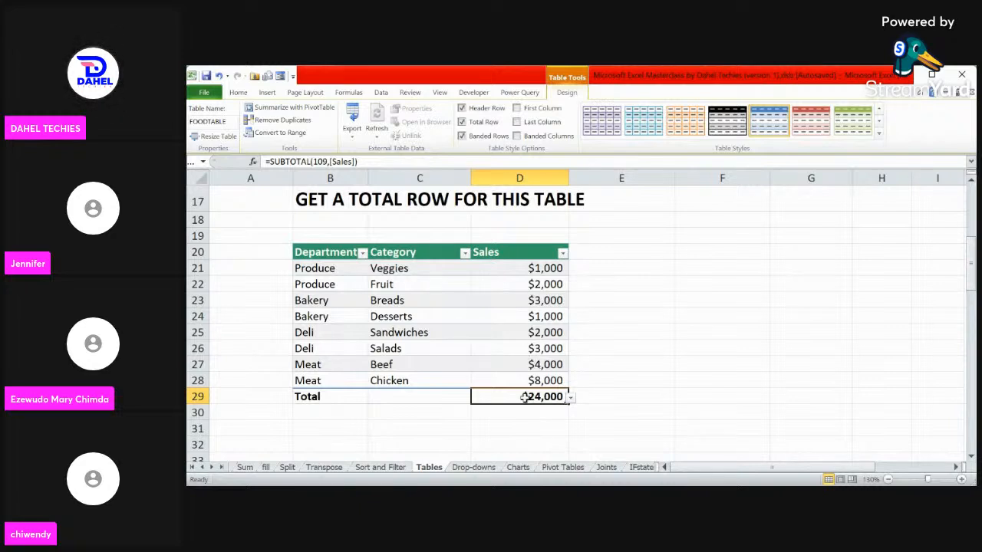
click(570, 397)
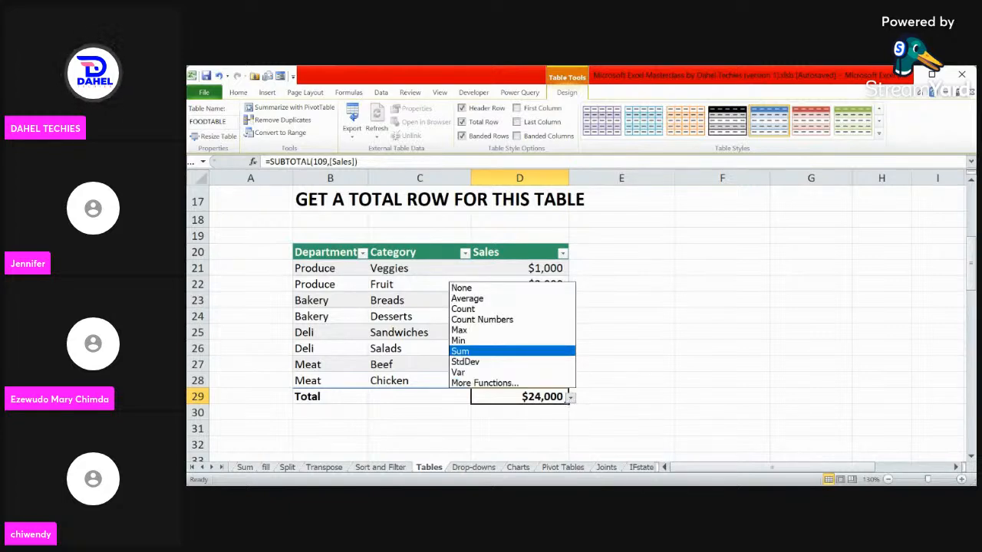
click(500, 330)
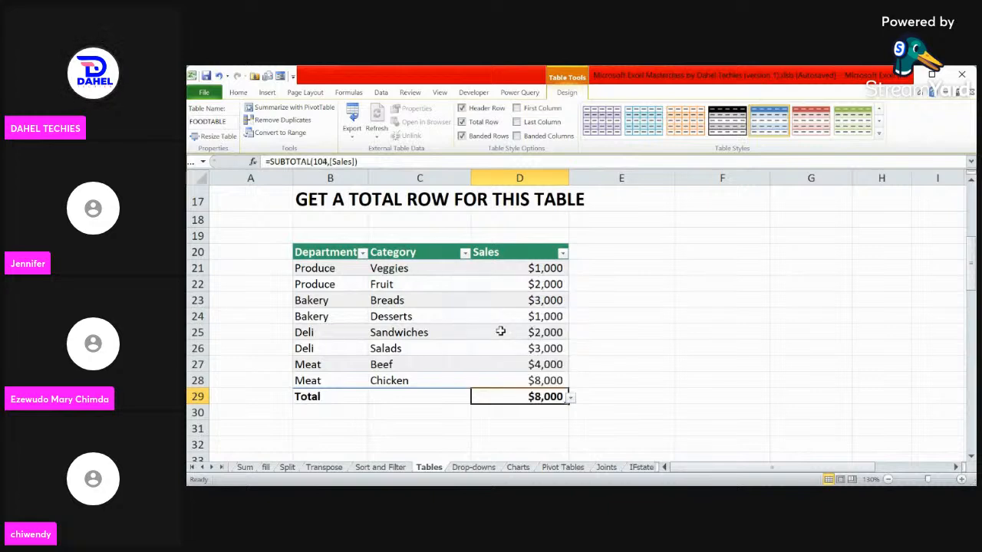
click(570, 397)
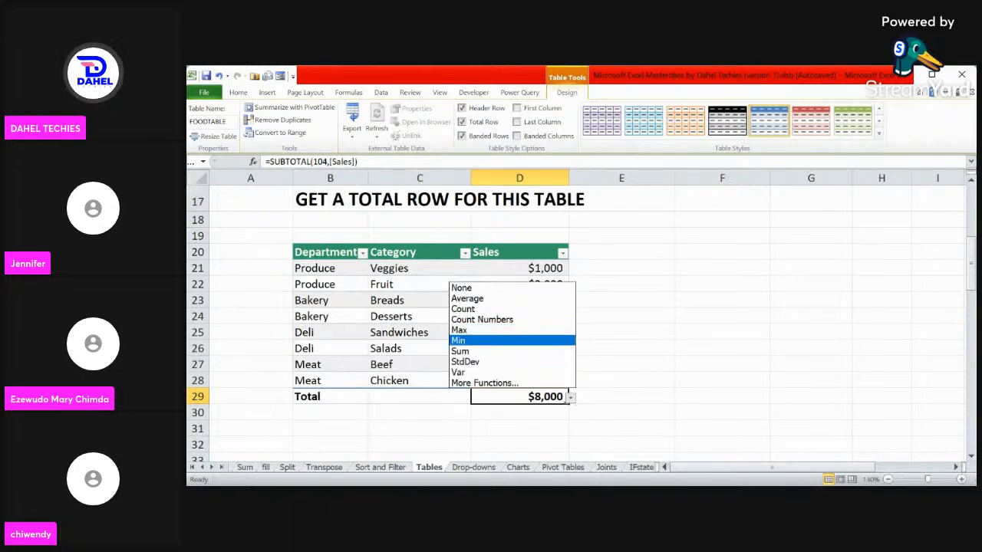
click(516, 341)
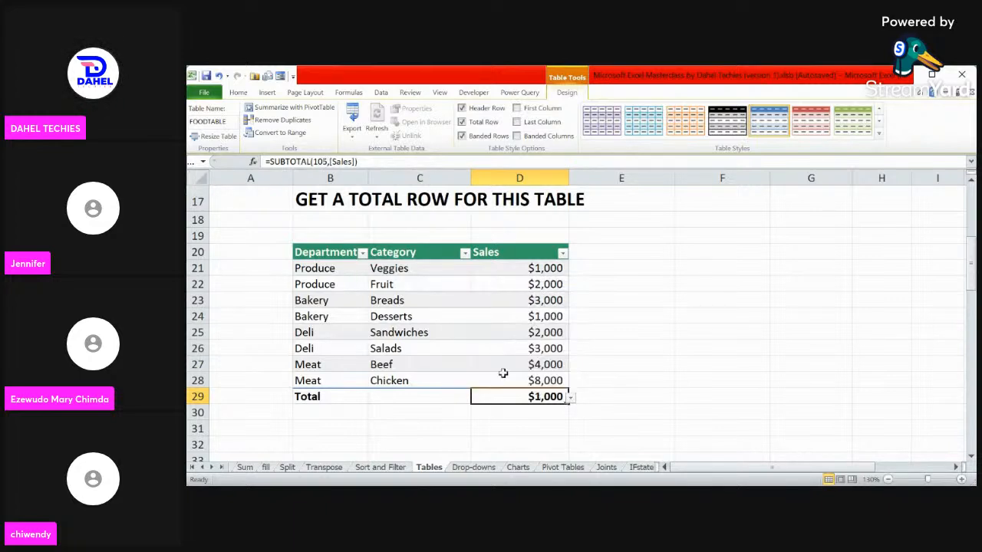
click(570, 398)
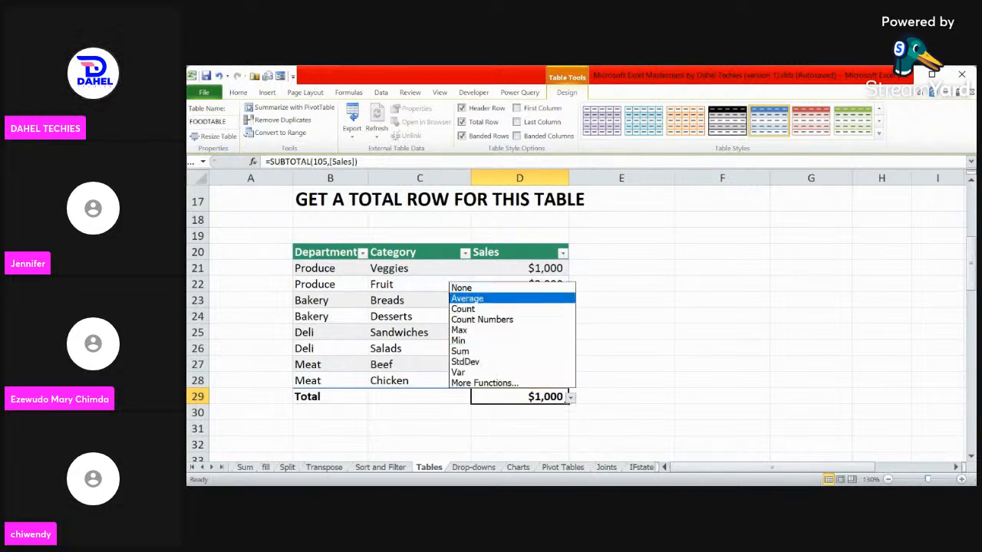
click(515, 299)
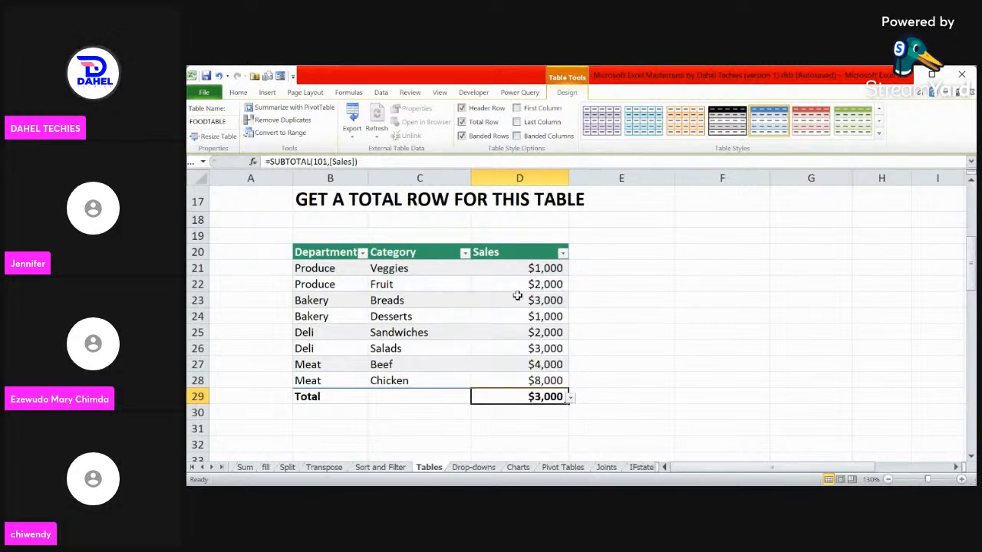
click(570, 398)
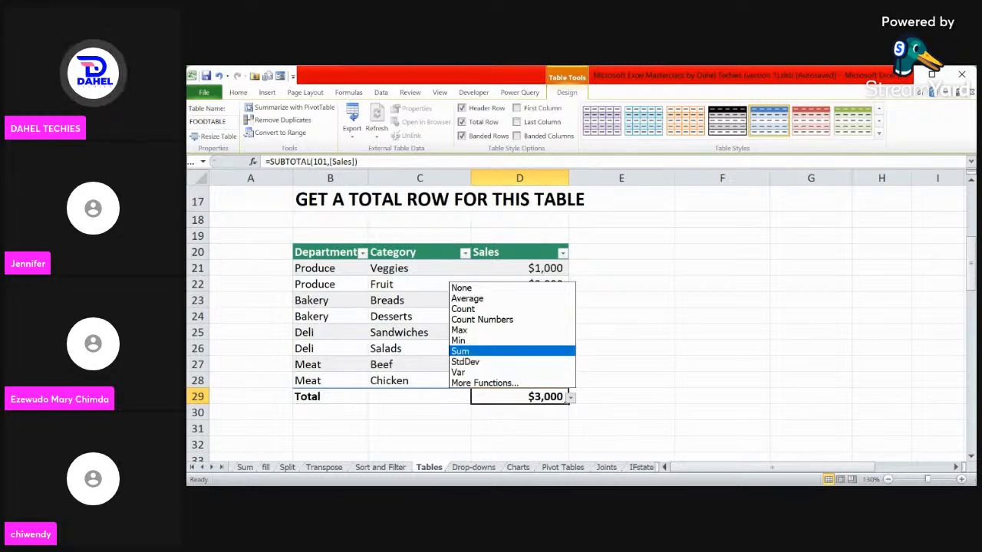
click(529, 352)
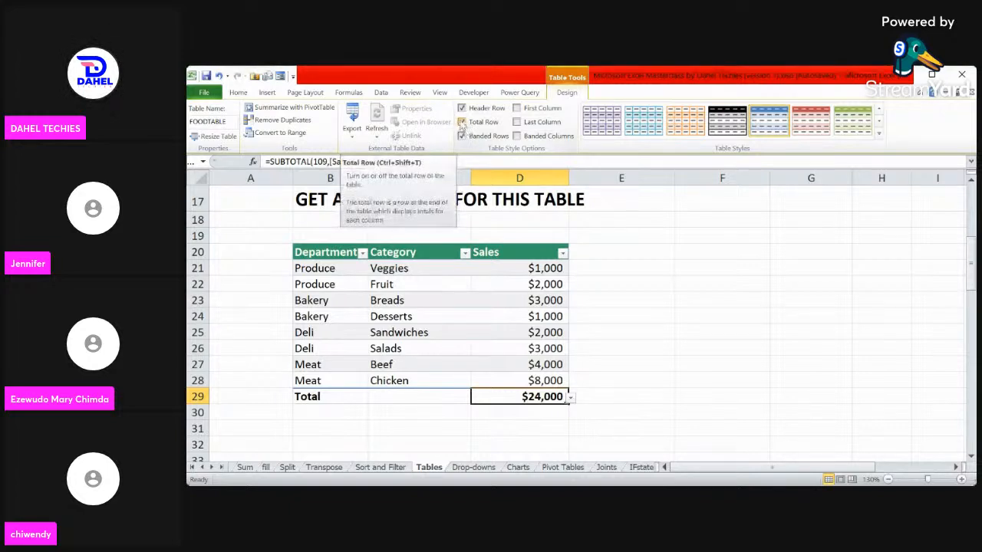
click(462, 123)
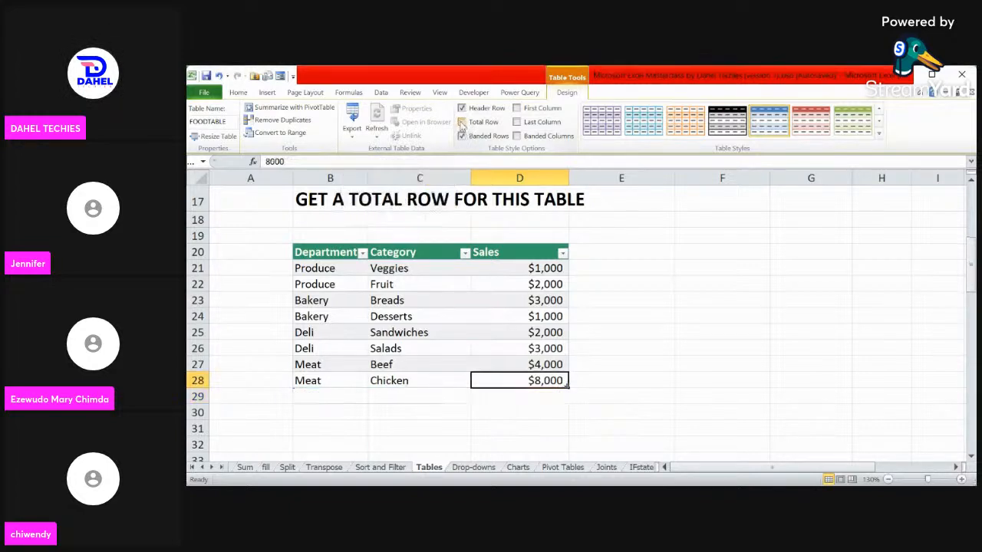
click(462, 123)
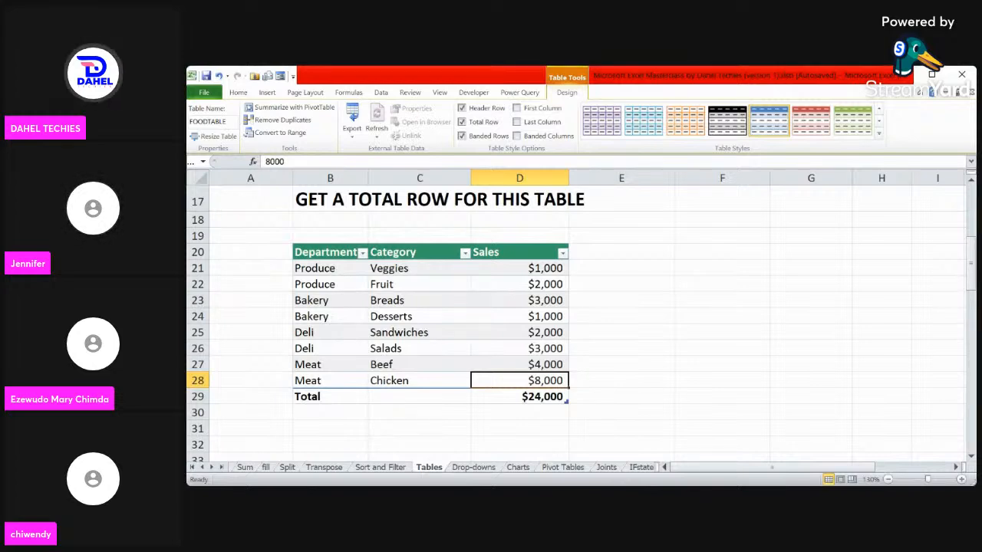
key(alt+Tab)
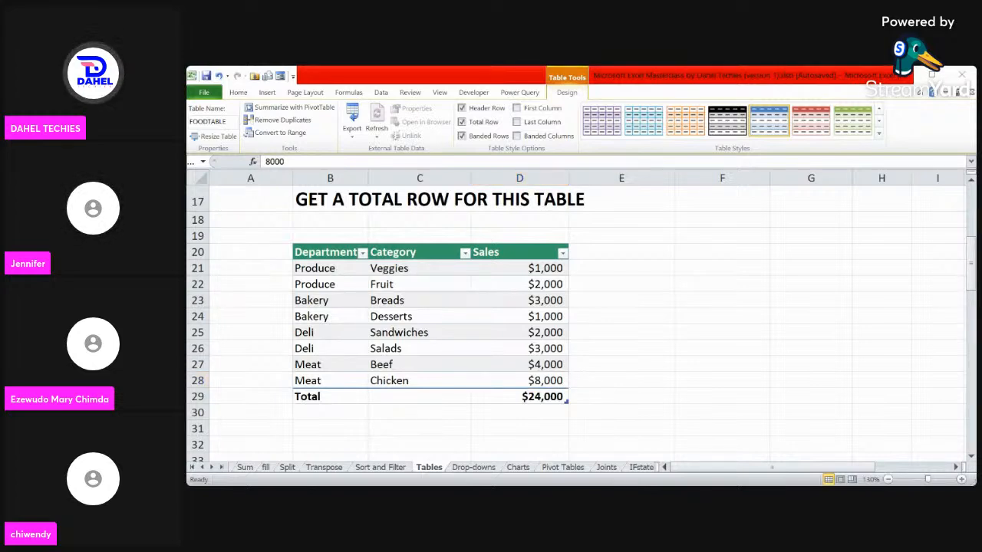